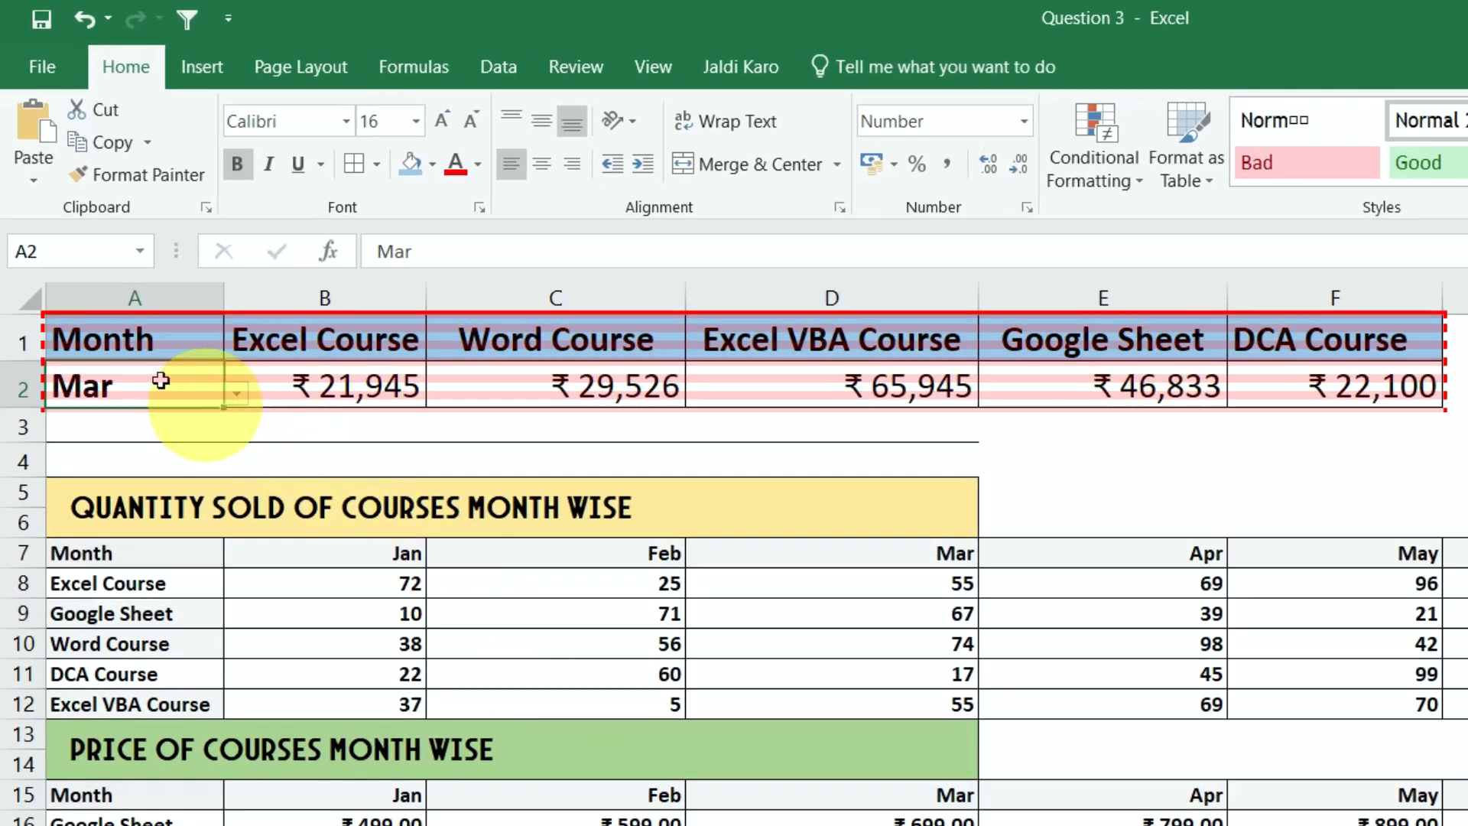
Set the month in A2 to Jun and review the course sales row with the quantity and price tables
{"action": "left_click", "coordinate": [239, 398]}
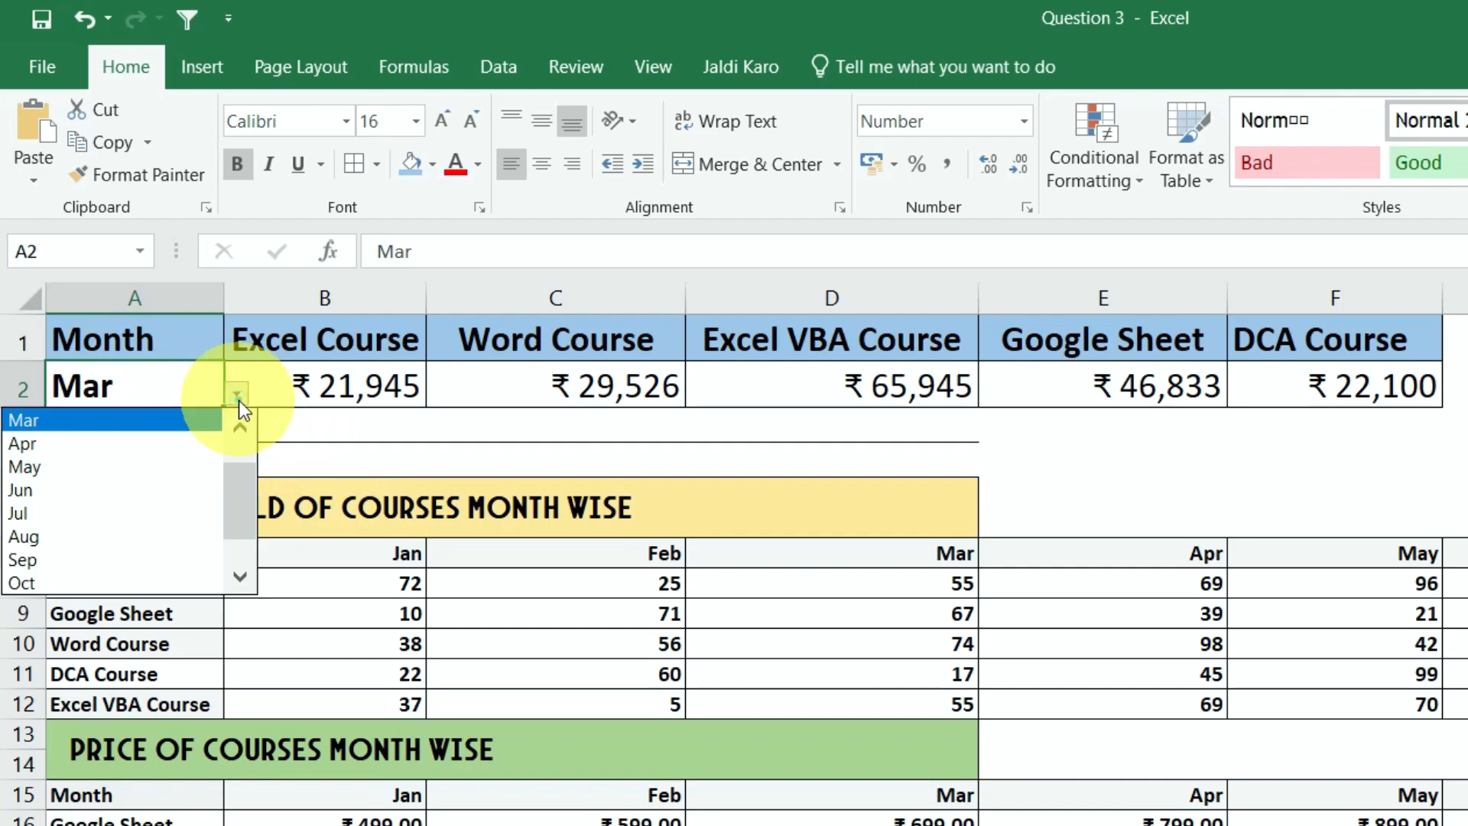
{"action": "left_click", "coordinate": [141, 490]}
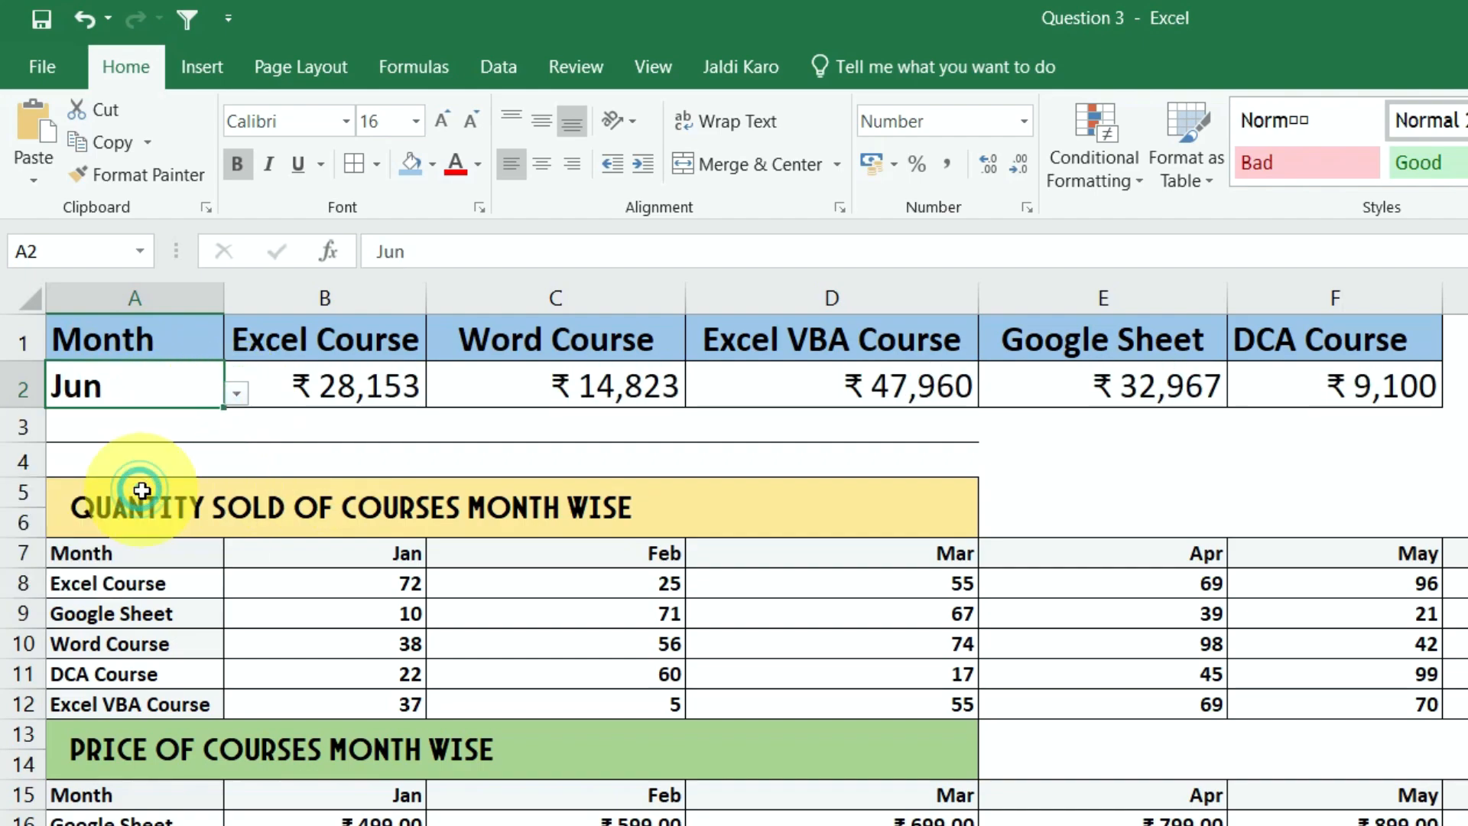
{"action": "left_click_drag", "start_coordinate": [409, 386], "coordinate": [1314, 414]}
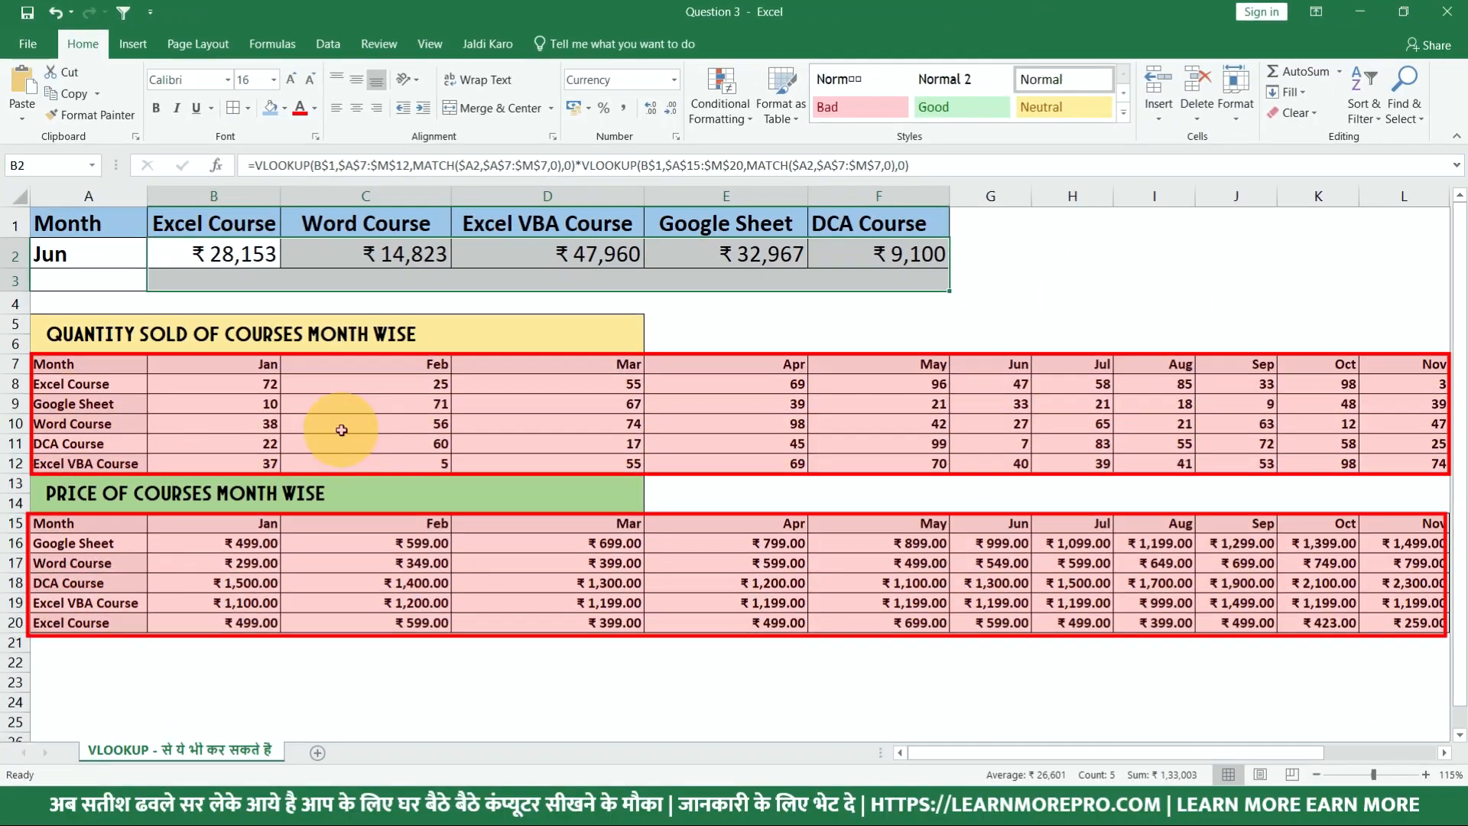
{"action": "left_click", "coordinate": [235, 525]}
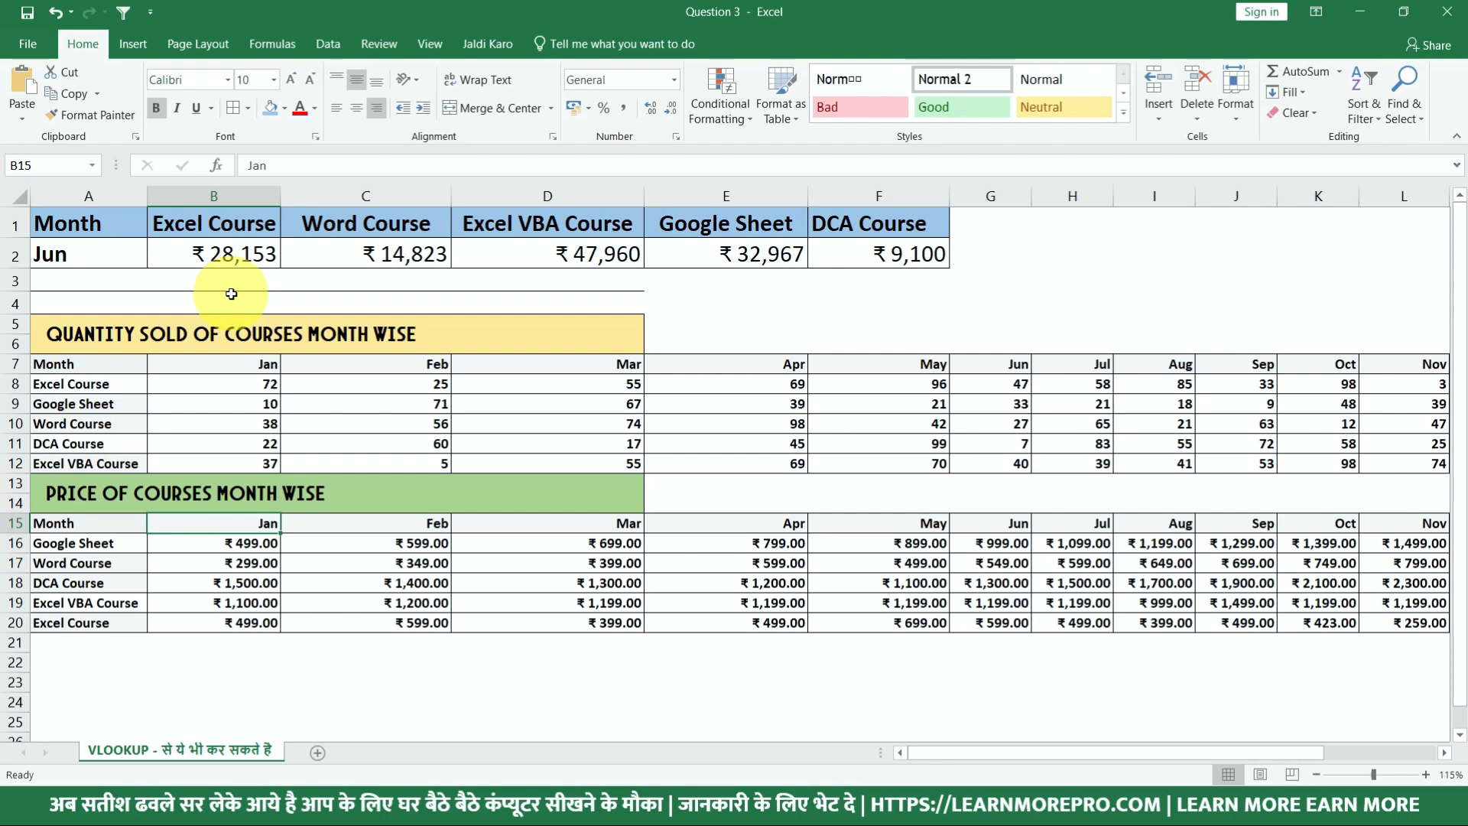
Clear the existing course sales formulas from B2:F2
{"action": "left_click_drag", "start_coordinate": [233, 255], "coordinate": [885, 255]}
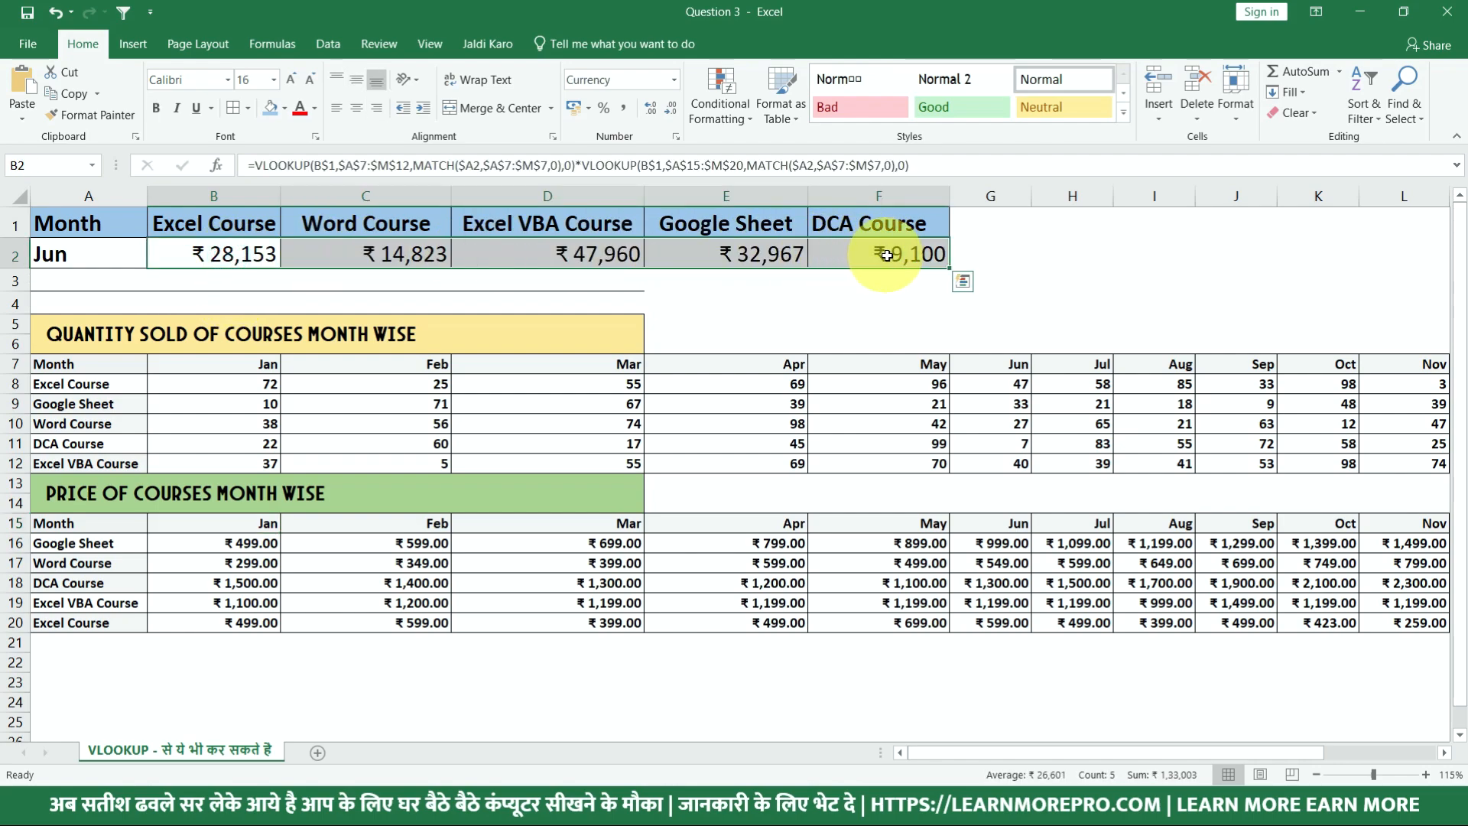
{"action": "key", "text": "Delete"}
{"action": "left_click", "coordinate": [260, 243]}
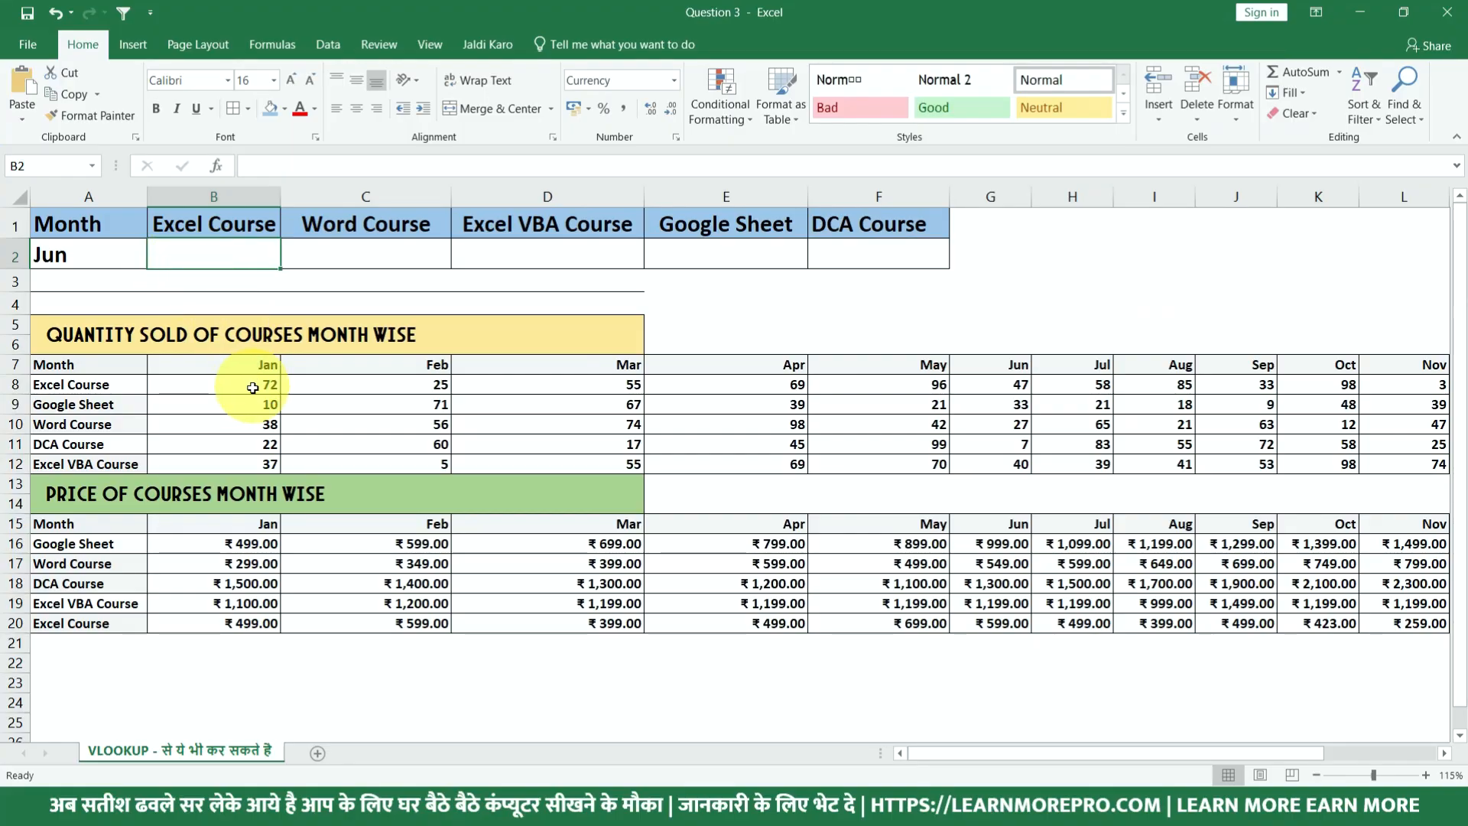
Set the month in A2 to Jan using the cell's validation list
{"action": "left_click", "coordinate": [107, 254]}
{"action": "left_click", "coordinate": [155, 260]}
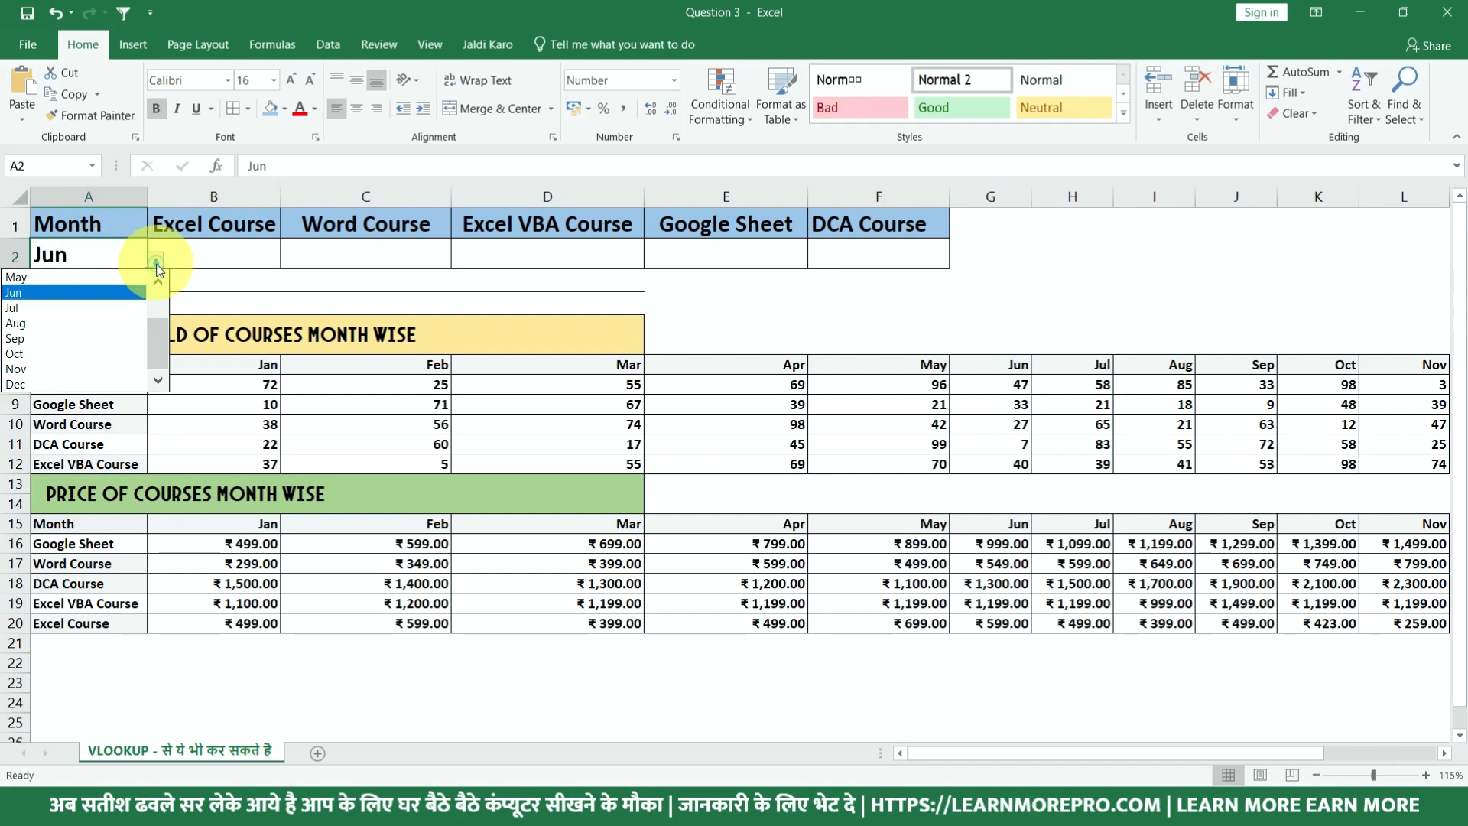
{"action": "left_click", "coordinate": [163, 310]}
{"action": "scroll", "coordinate": [163, 310], "scroll_direction": "down", "scroll_amount": 2}
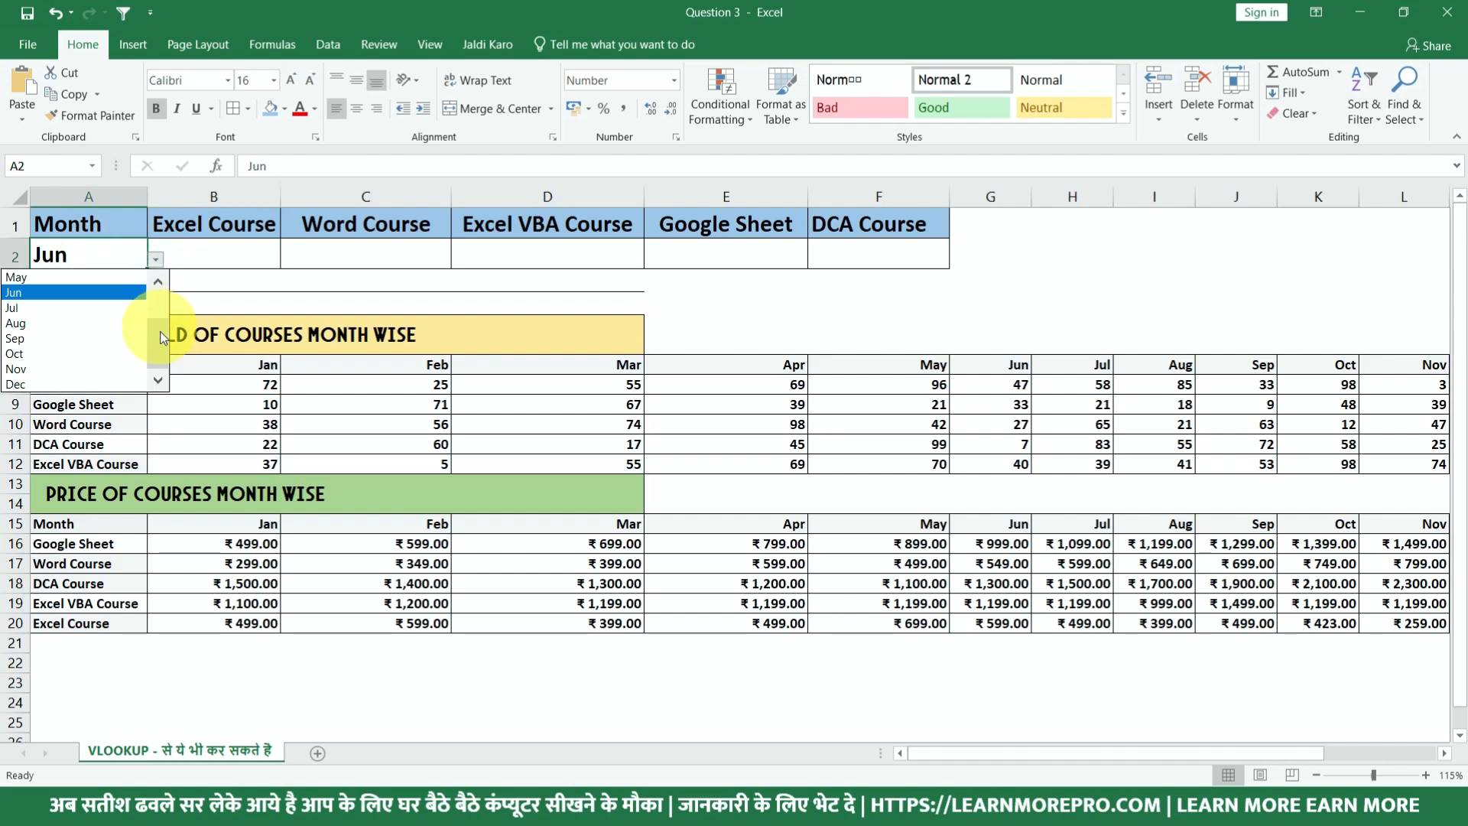
{"action": "left_click", "coordinate": [159, 335]}
{"action": "left_click", "coordinate": [90, 263]}
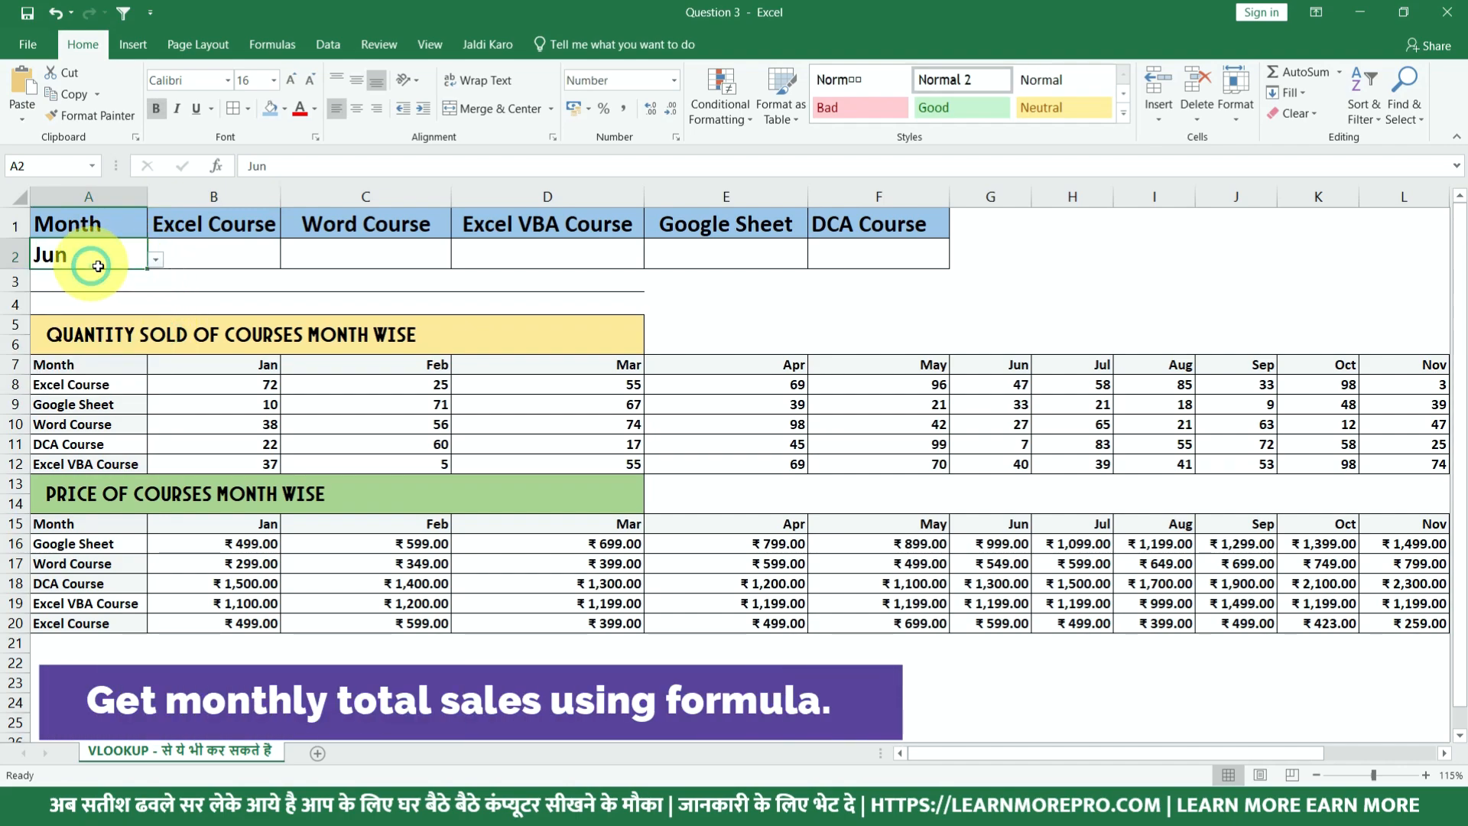
{"action": "left_click", "coordinate": [154, 260]}
{"action": "scroll", "coordinate": [162, 310], "scroll_direction": "up", "scroll_amount": 2}
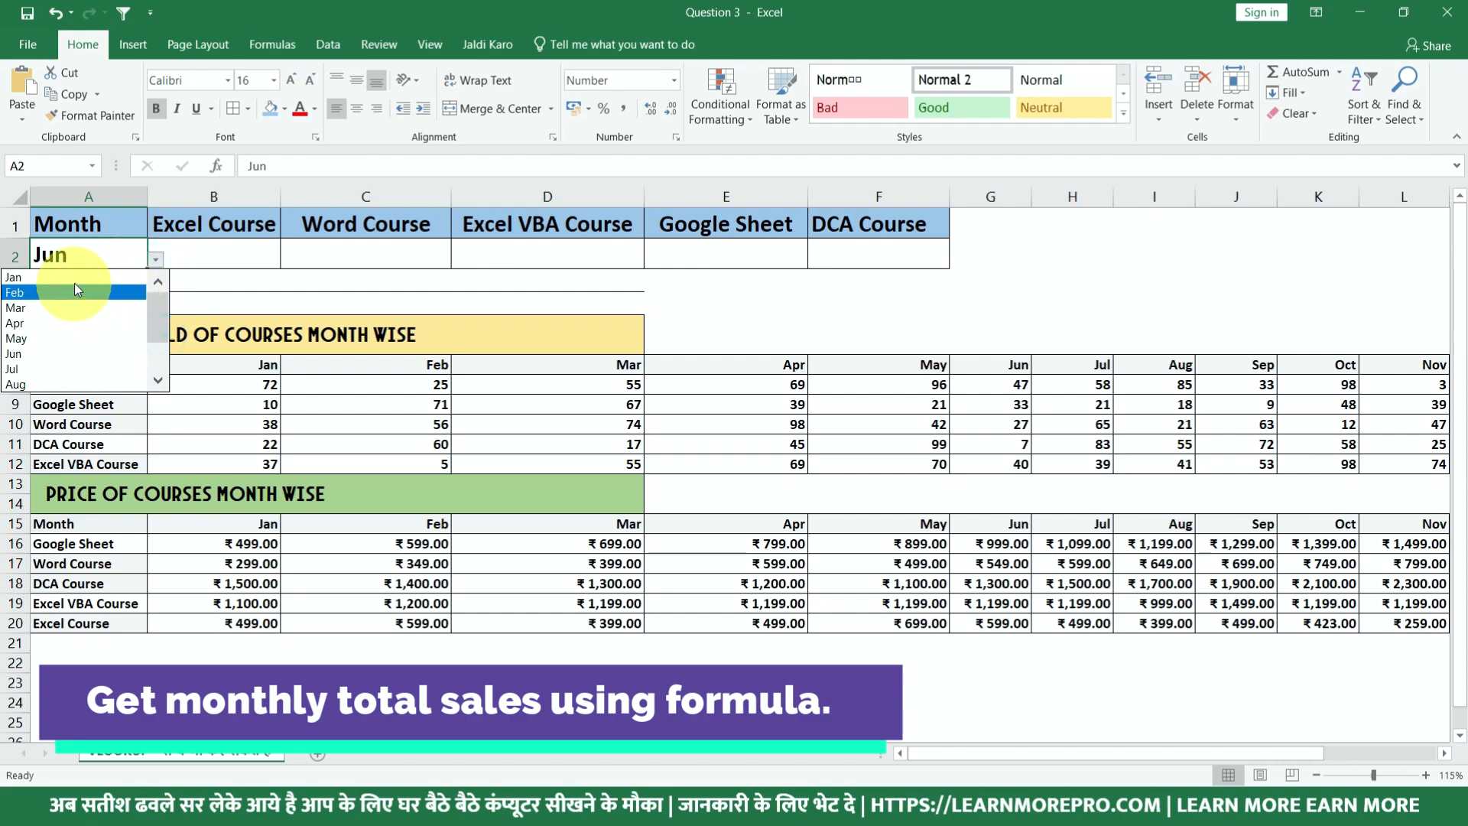
{"action": "left_click", "coordinate": [75, 278]}
Examine the monthly quantity and price tables, including the January prices and the January Excel Course quantity
{"action": "left_click", "coordinate": [227, 250]}
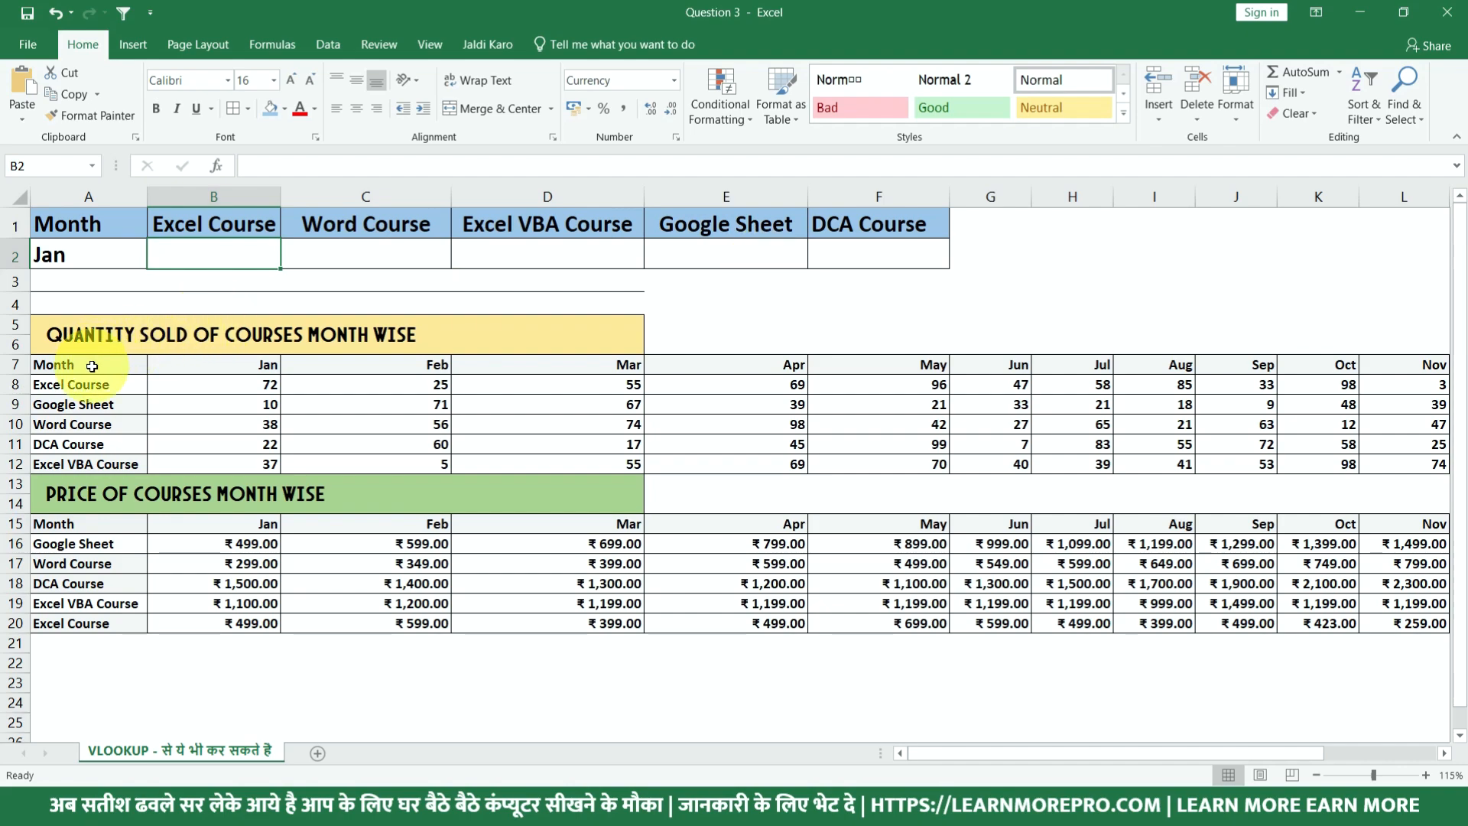
{"action": "left_click_drag", "start_coordinate": [91, 366], "coordinate": [1402, 461]}
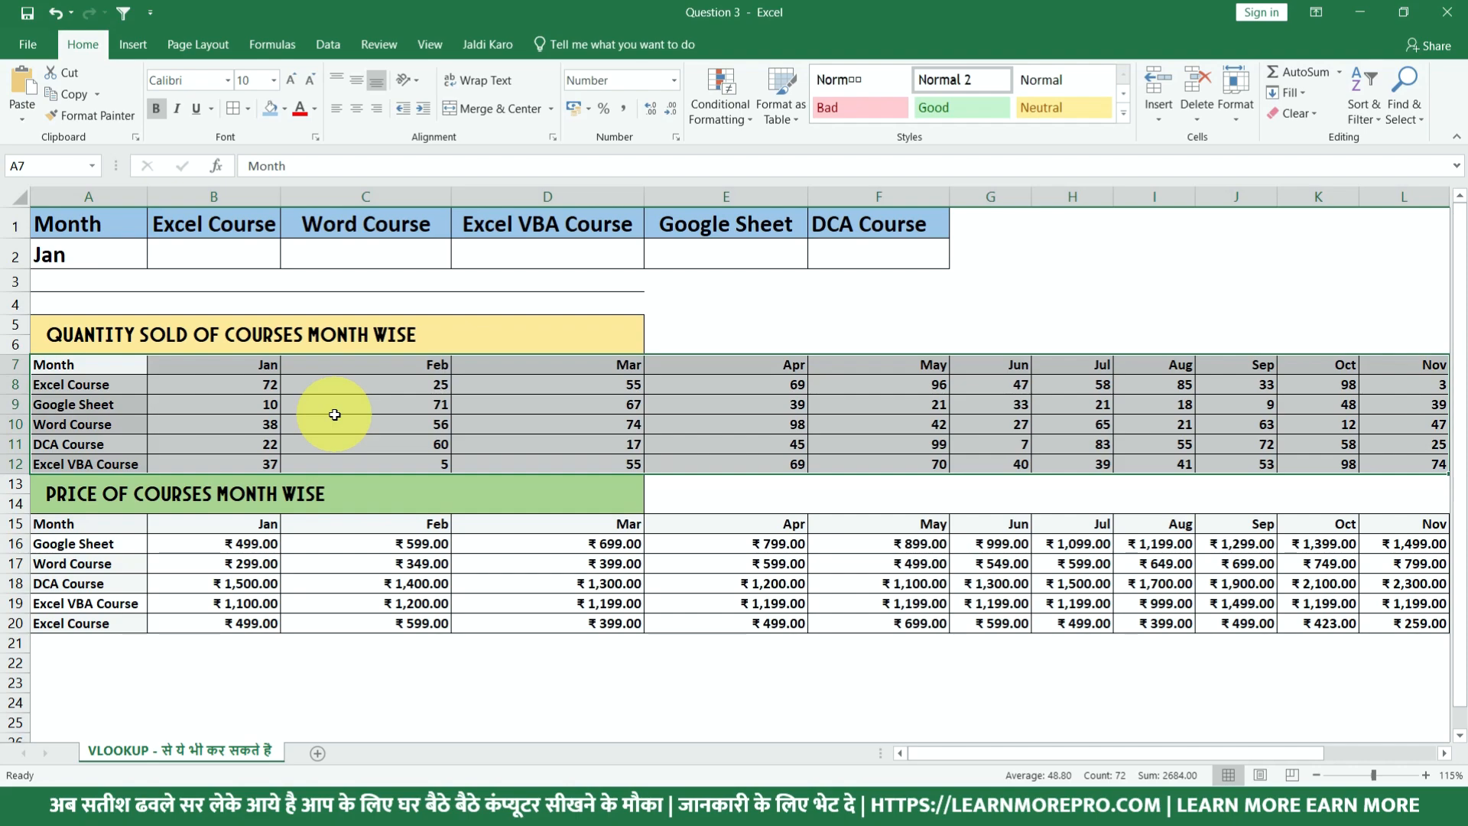
{"action": "left_click", "coordinate": [170, 526]}
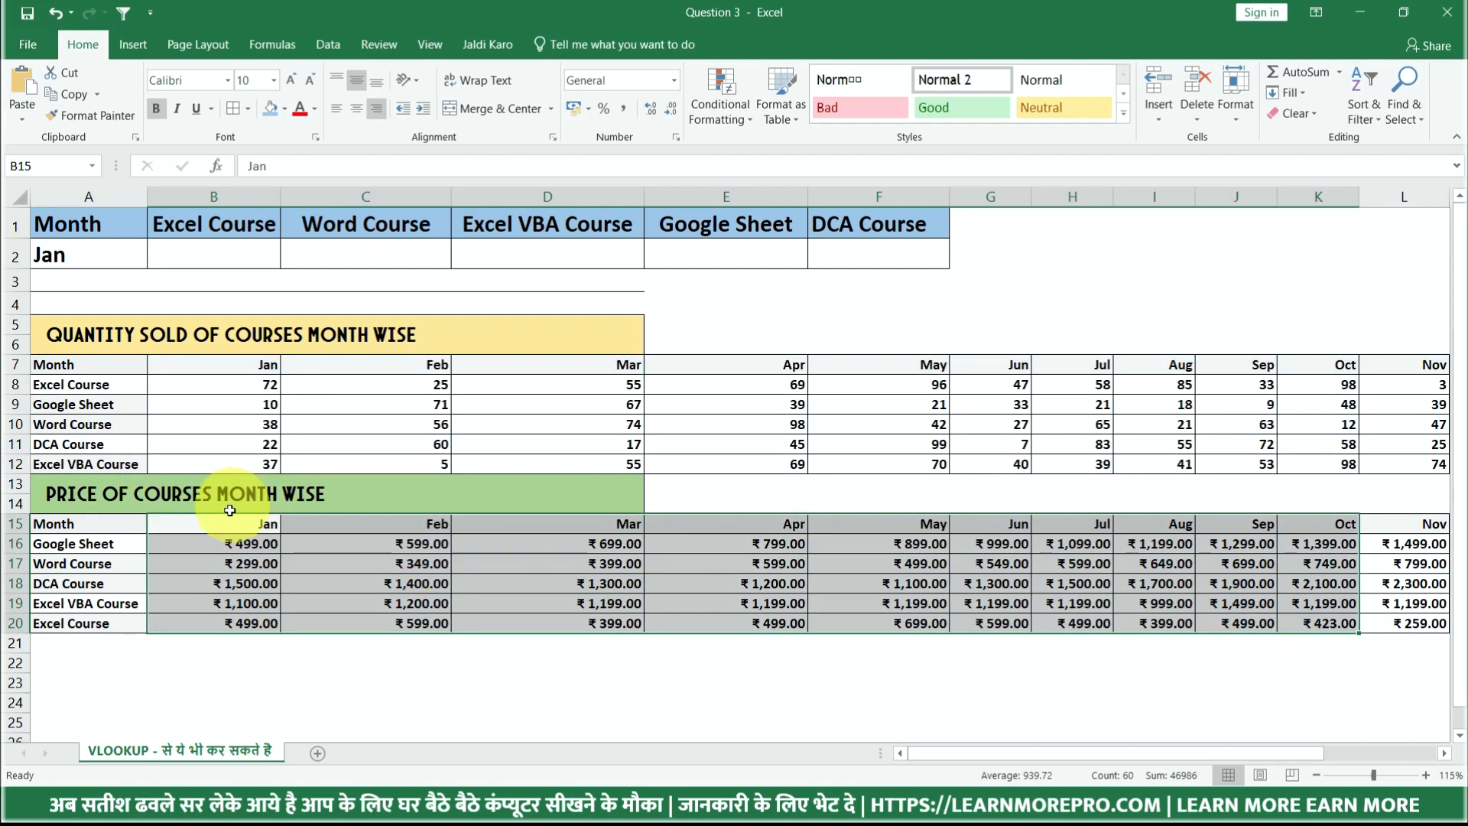
{"action": "left_click_drag", "start_coordinate": [223, 521], "coordinate": [250, 622]}
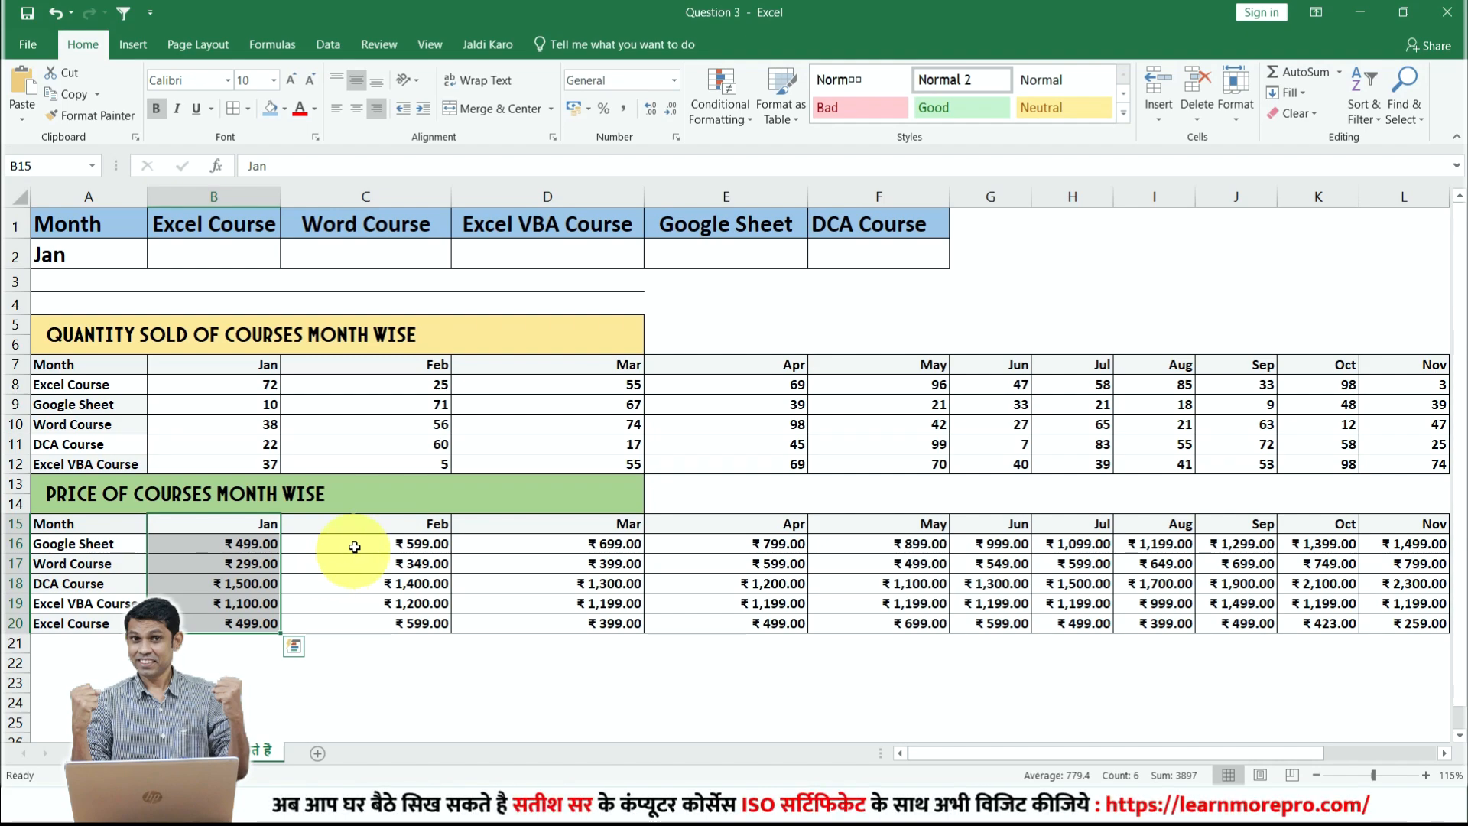
{"action": "left_click", "coordinate": [348, 524]}
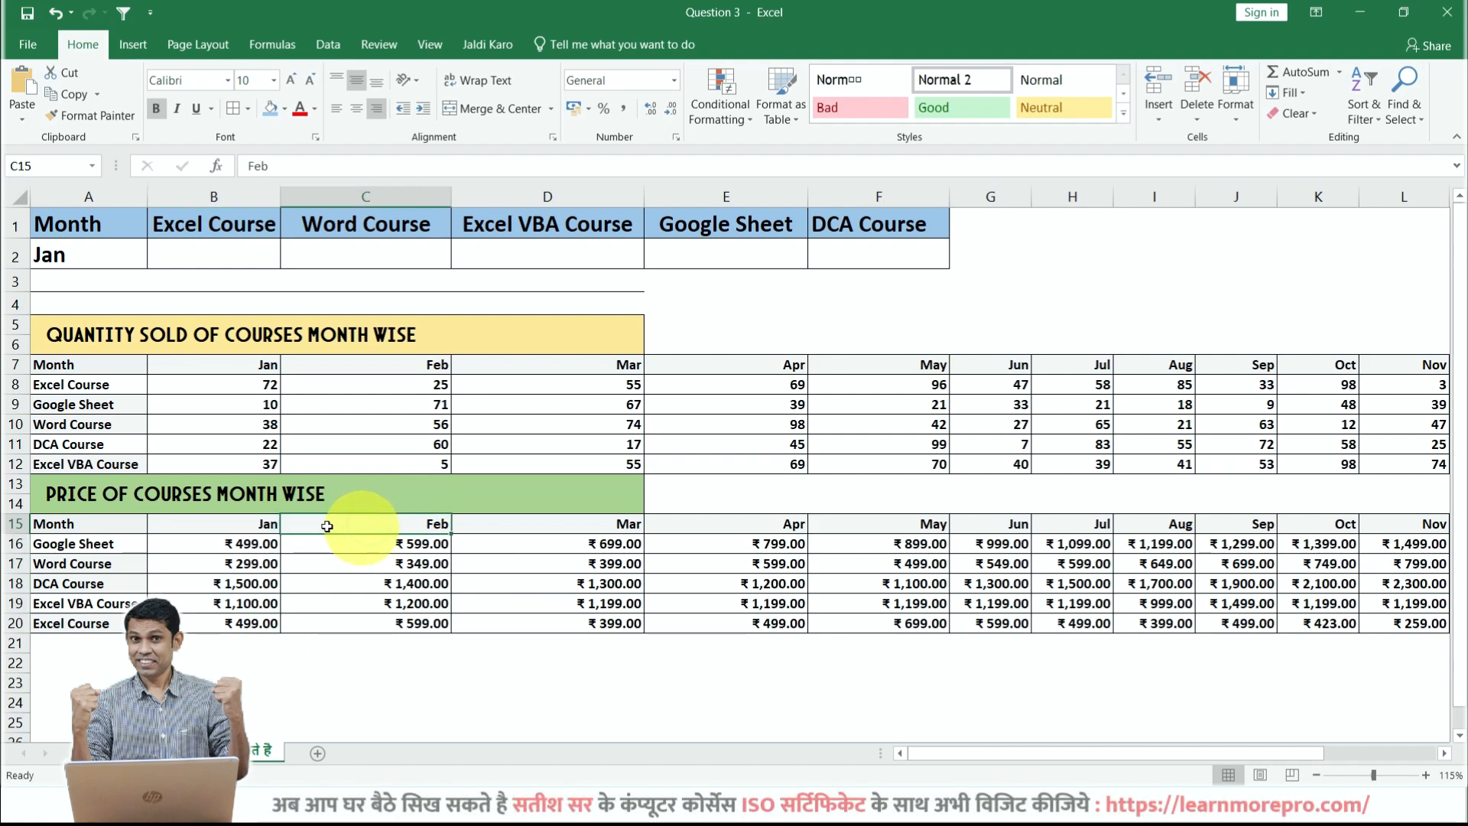
{"action": "left_click", "coordinate": [198, 258]}
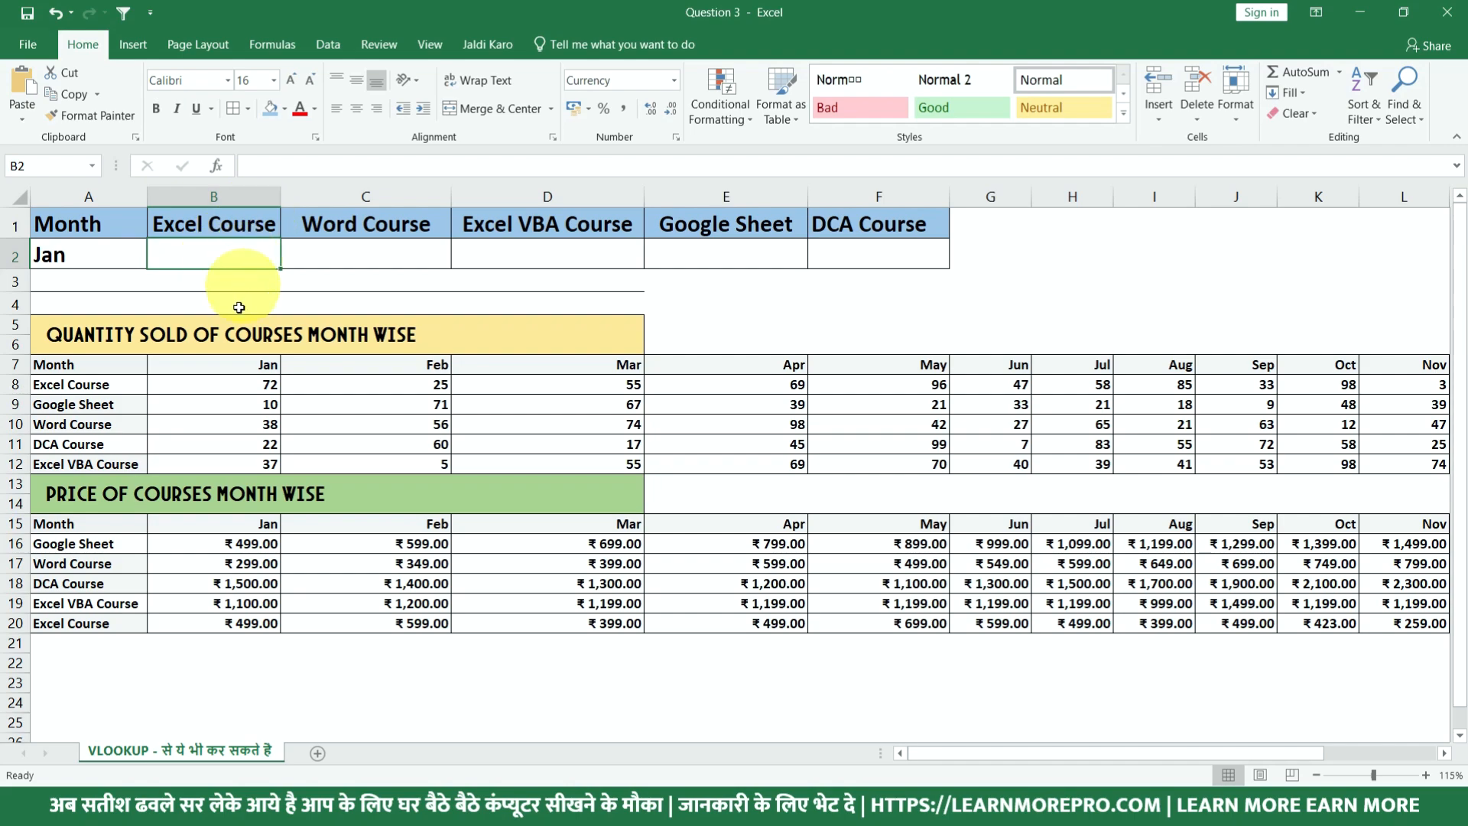
{"action": "left_click", "coordinate": [232, 385]}
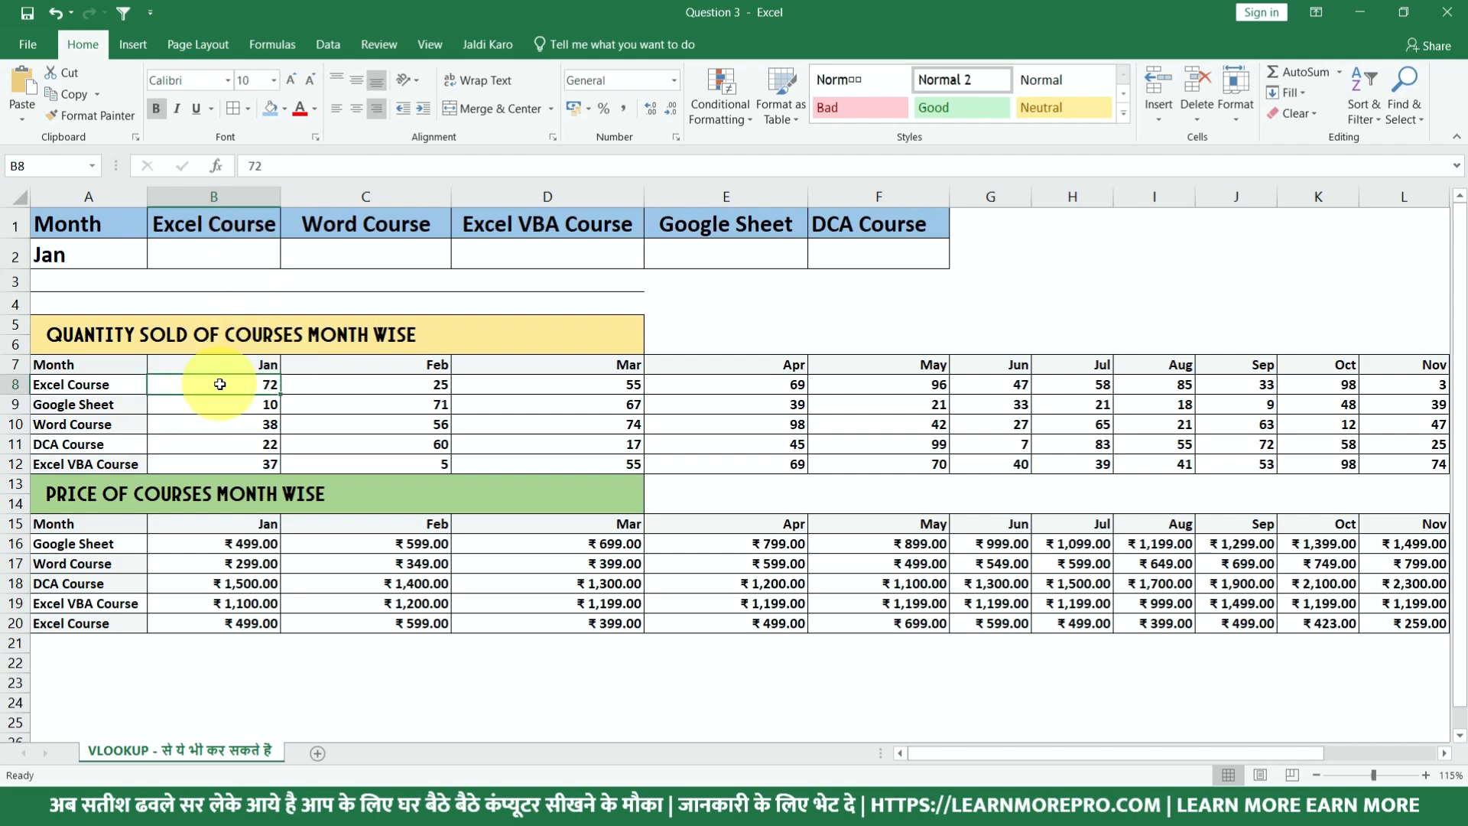
{"action": "left_click", "coordinate": [229, 254]}
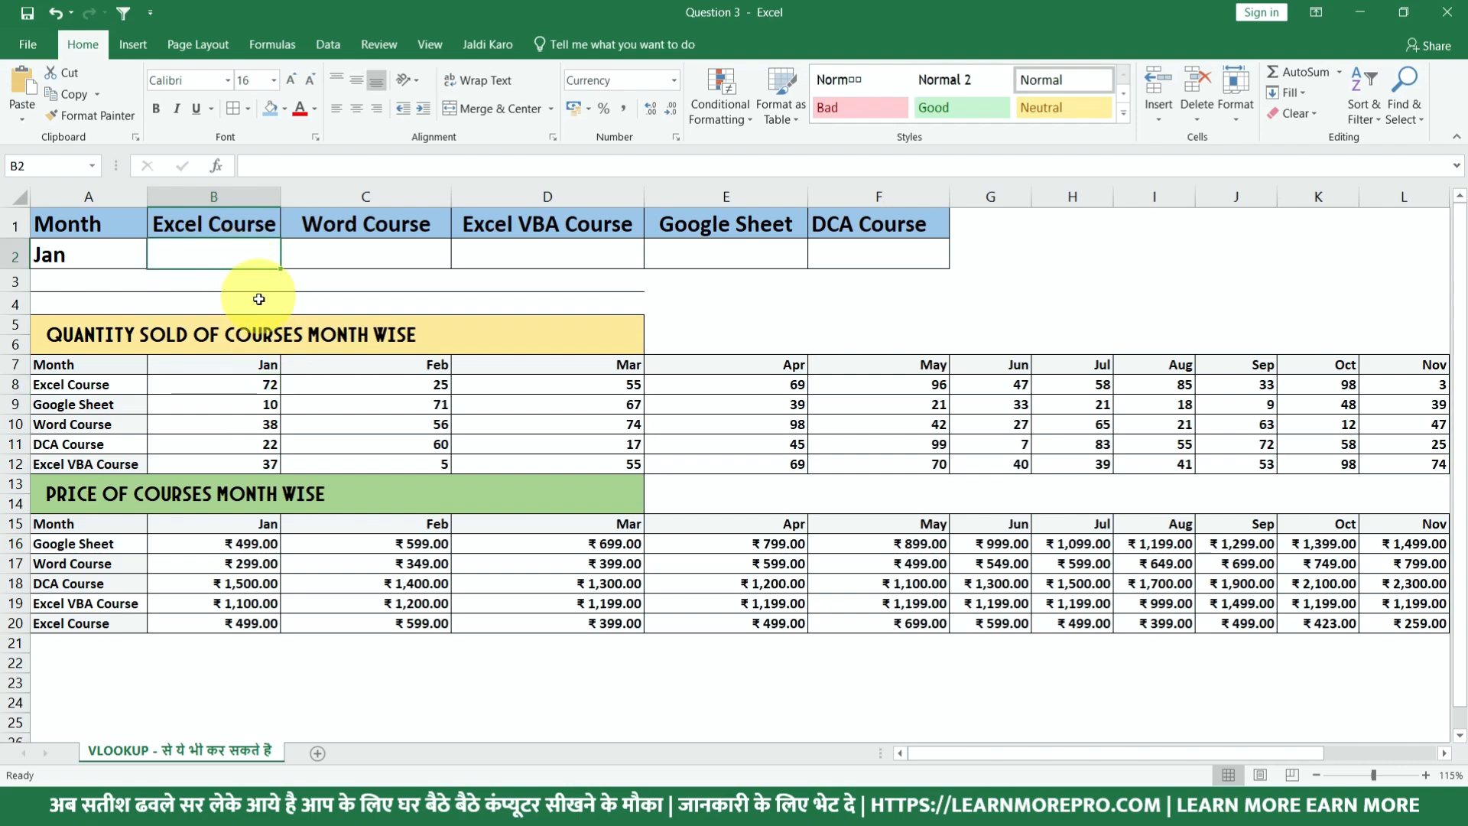
Try calculating the January Excel Course sales in B22 with the formula =B8*B20
{"action": "left_click", "coordinate": [241, 667]}
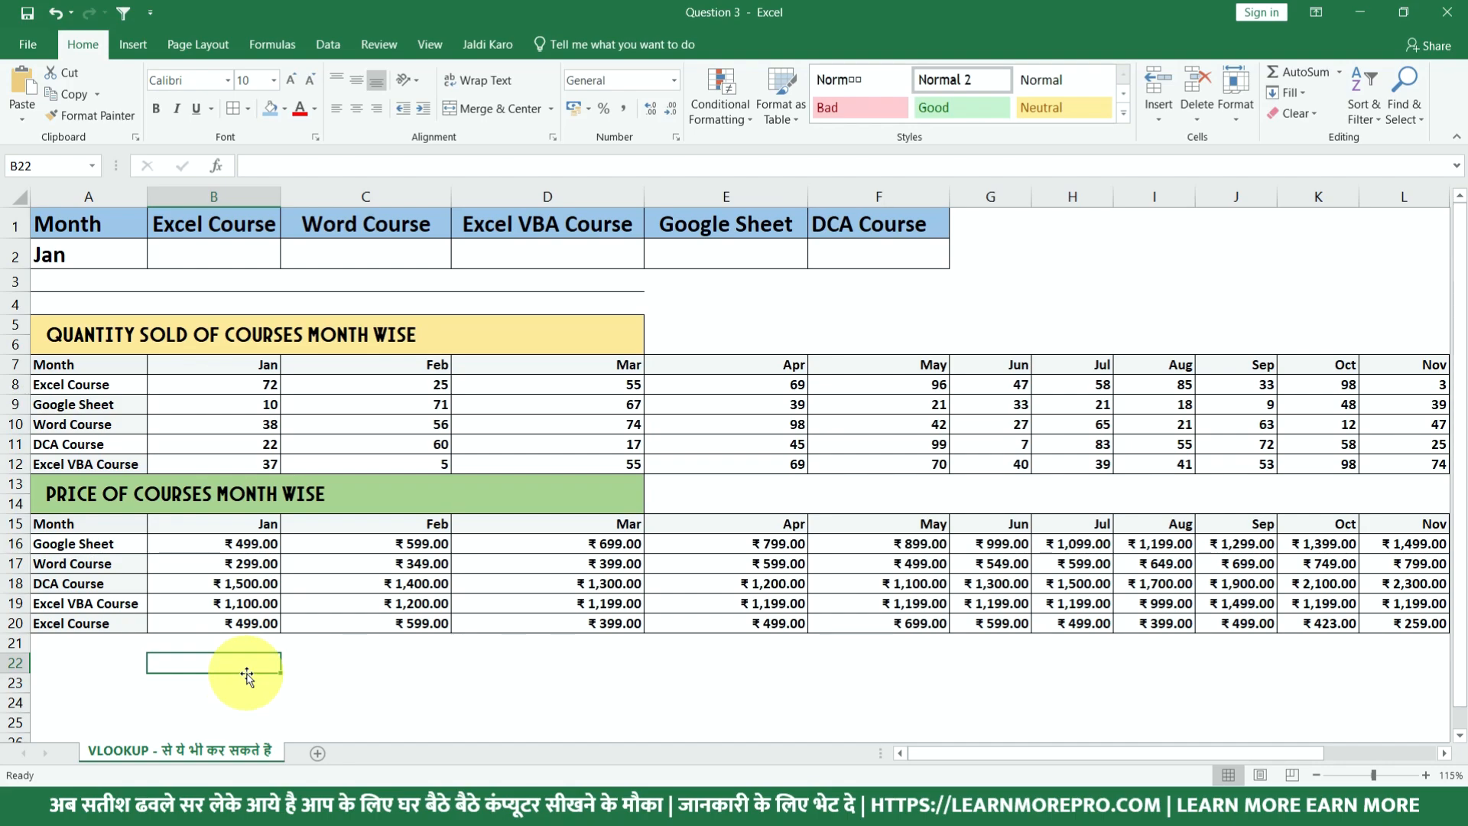
{"action": "type", "text": "="}
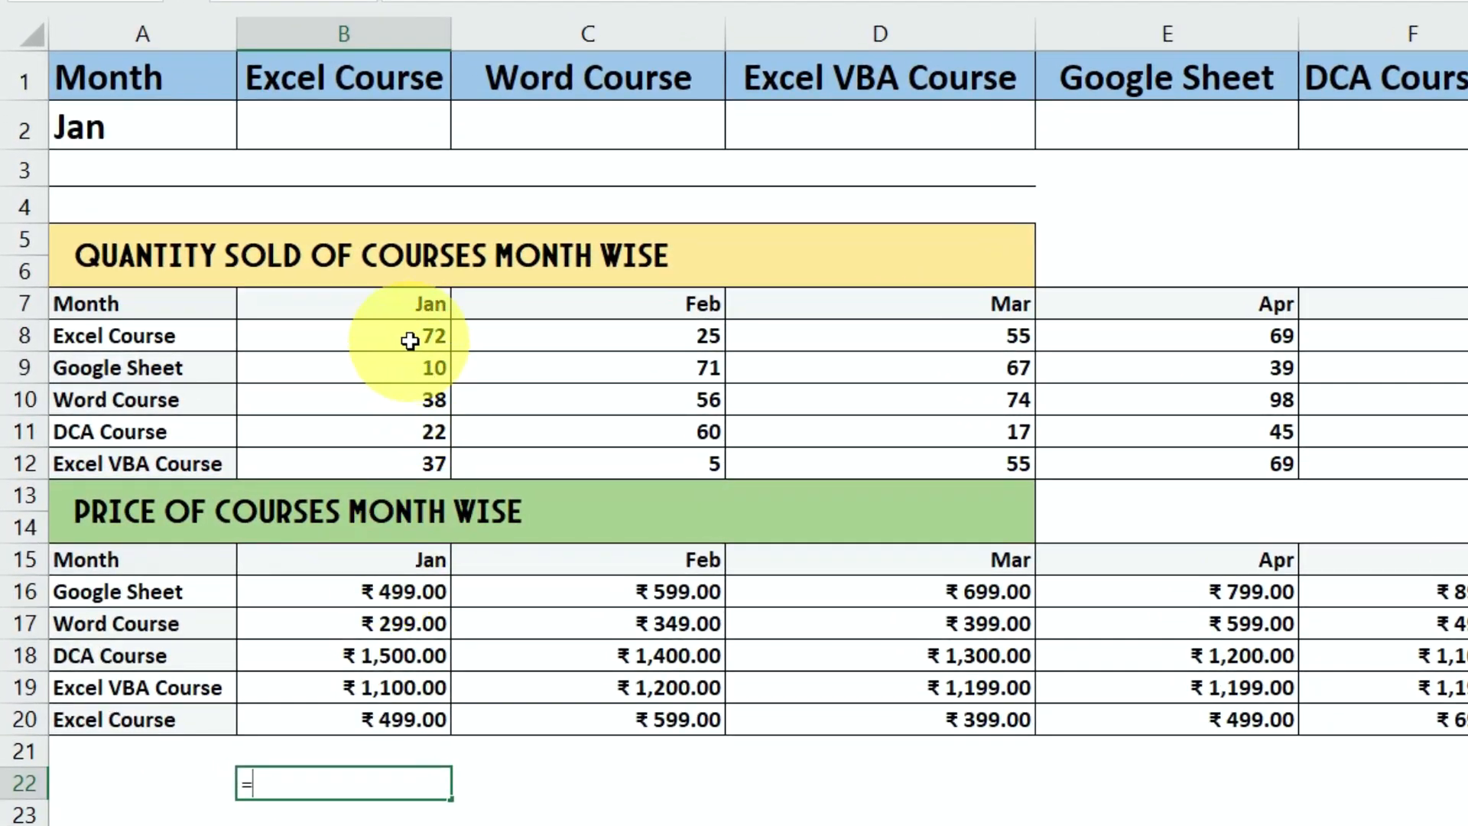
{"action": "left_click", "coordinate": [410, 341]}
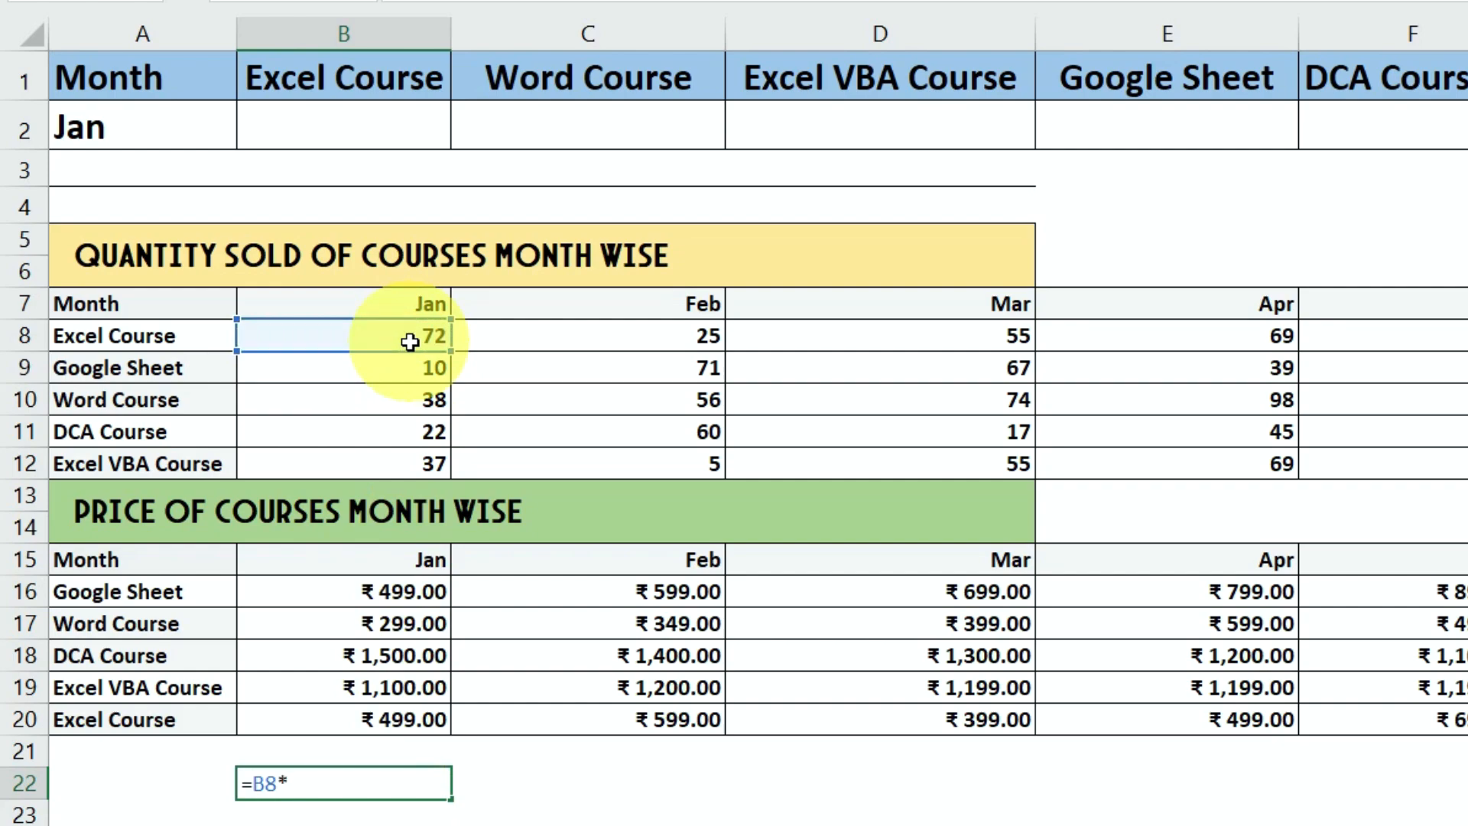
{"action": "left_click", "coordinate": [367, 719]}
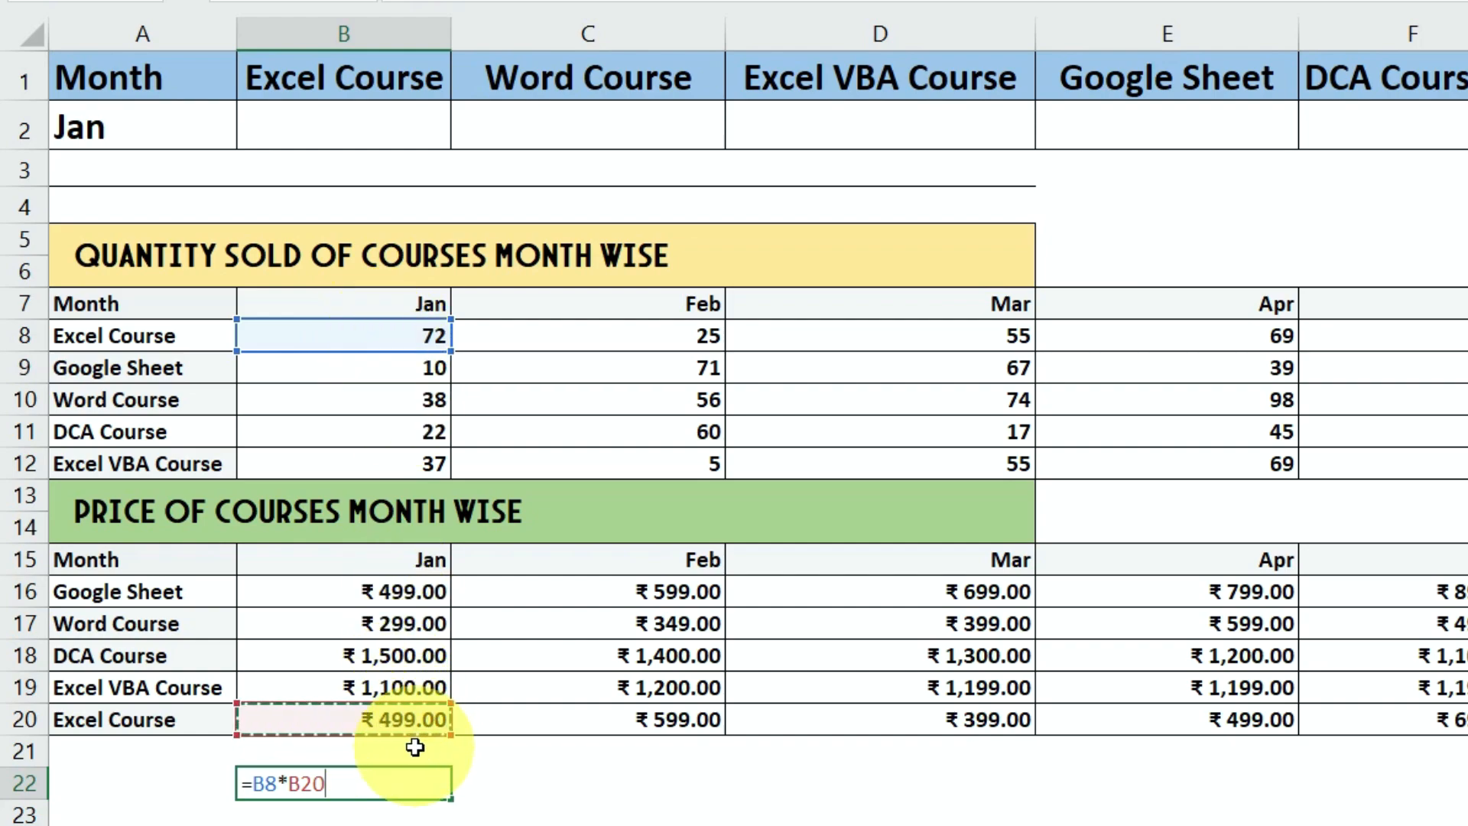
{"action": "key", "text": "ctrl+Return"}
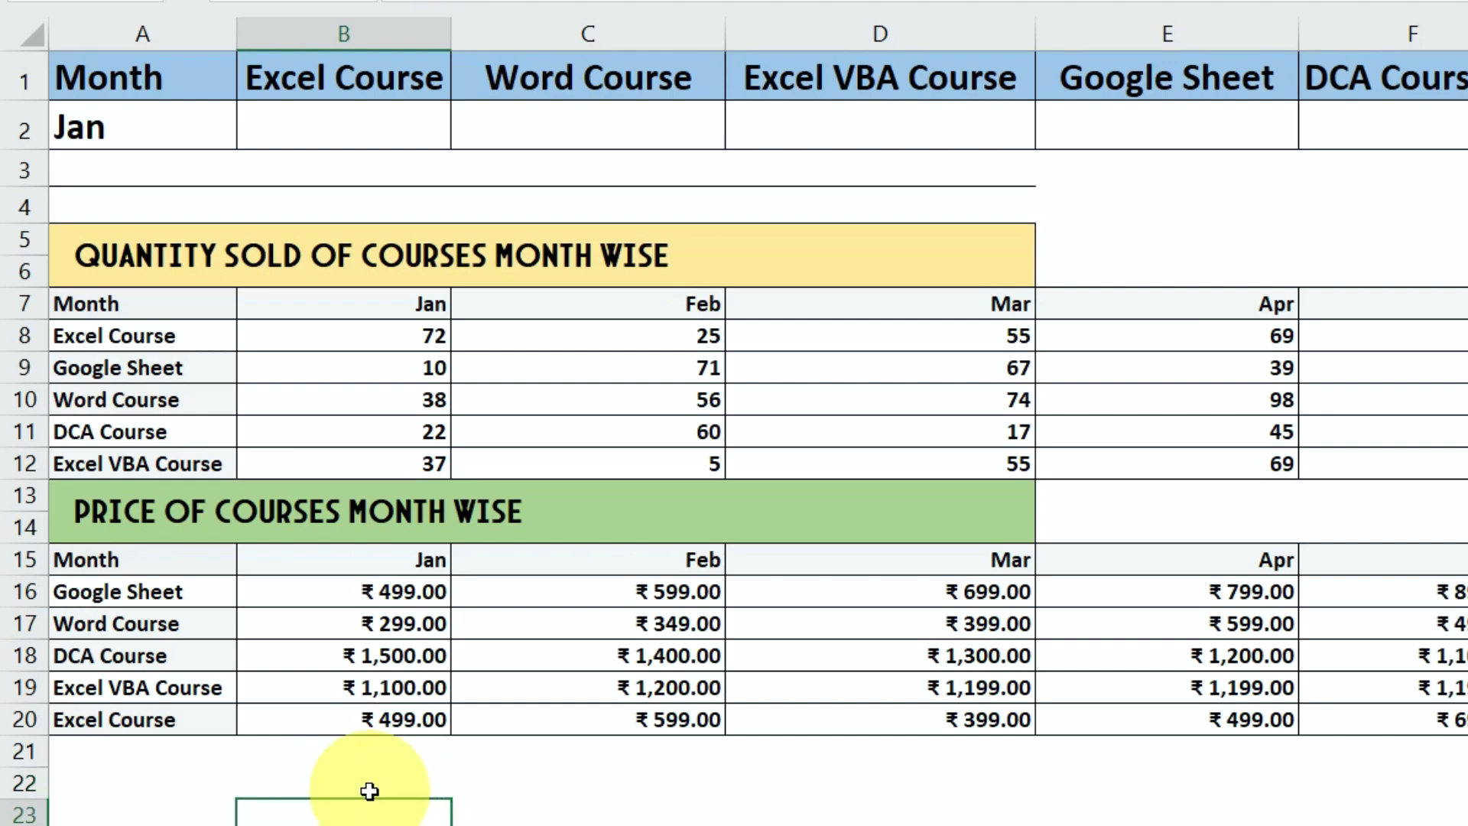
Compare the course order in the price and quantity tables, and examine the January figures needed for the Excel Course total in B2
{"action": "left_click", "coordinate": [374, 120]}
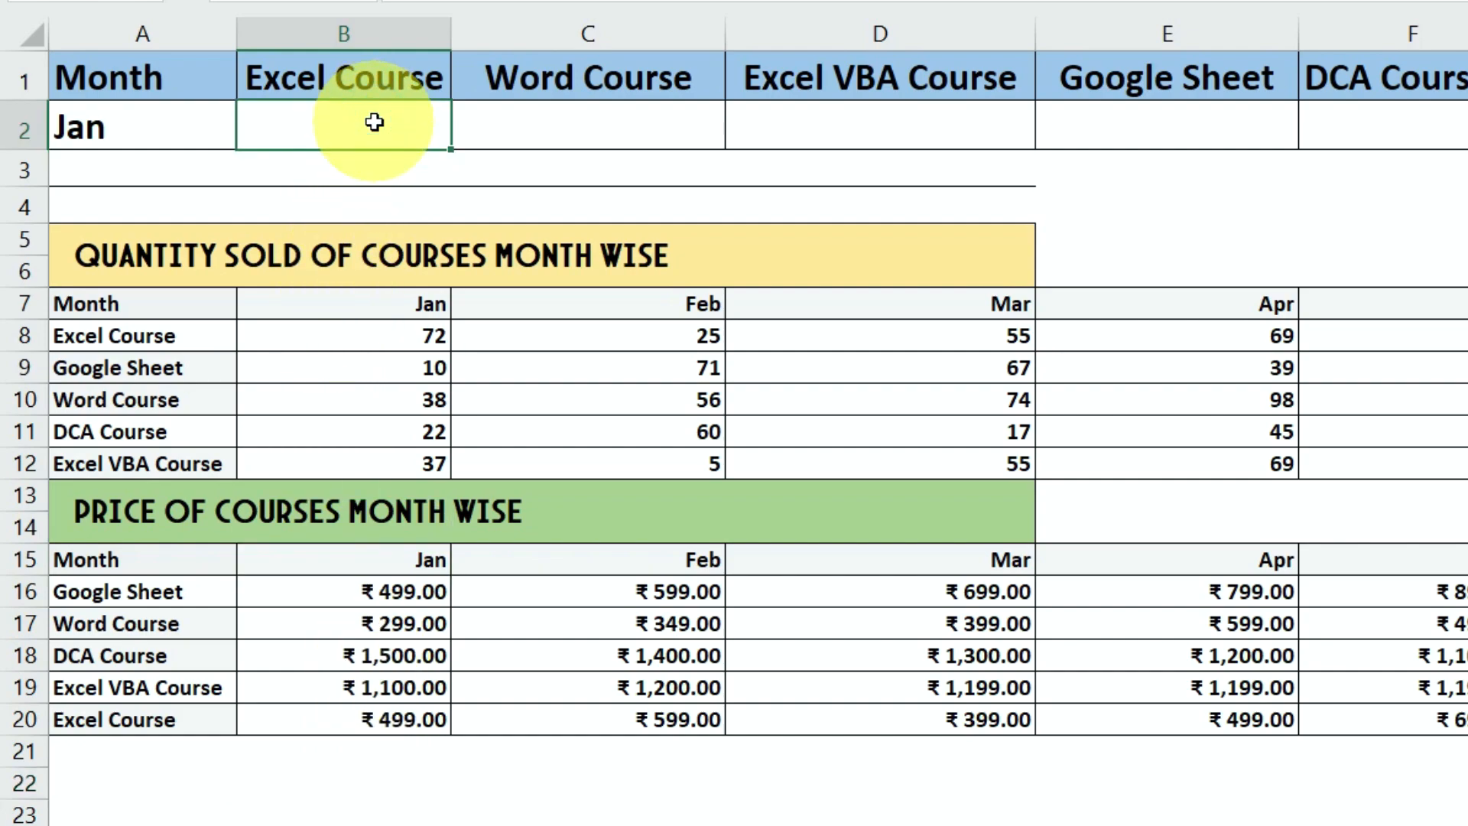
{"action": "left_click", "coordinate": [146, 594]}
{"action": "left_click", "coordinate": [131, 616]}
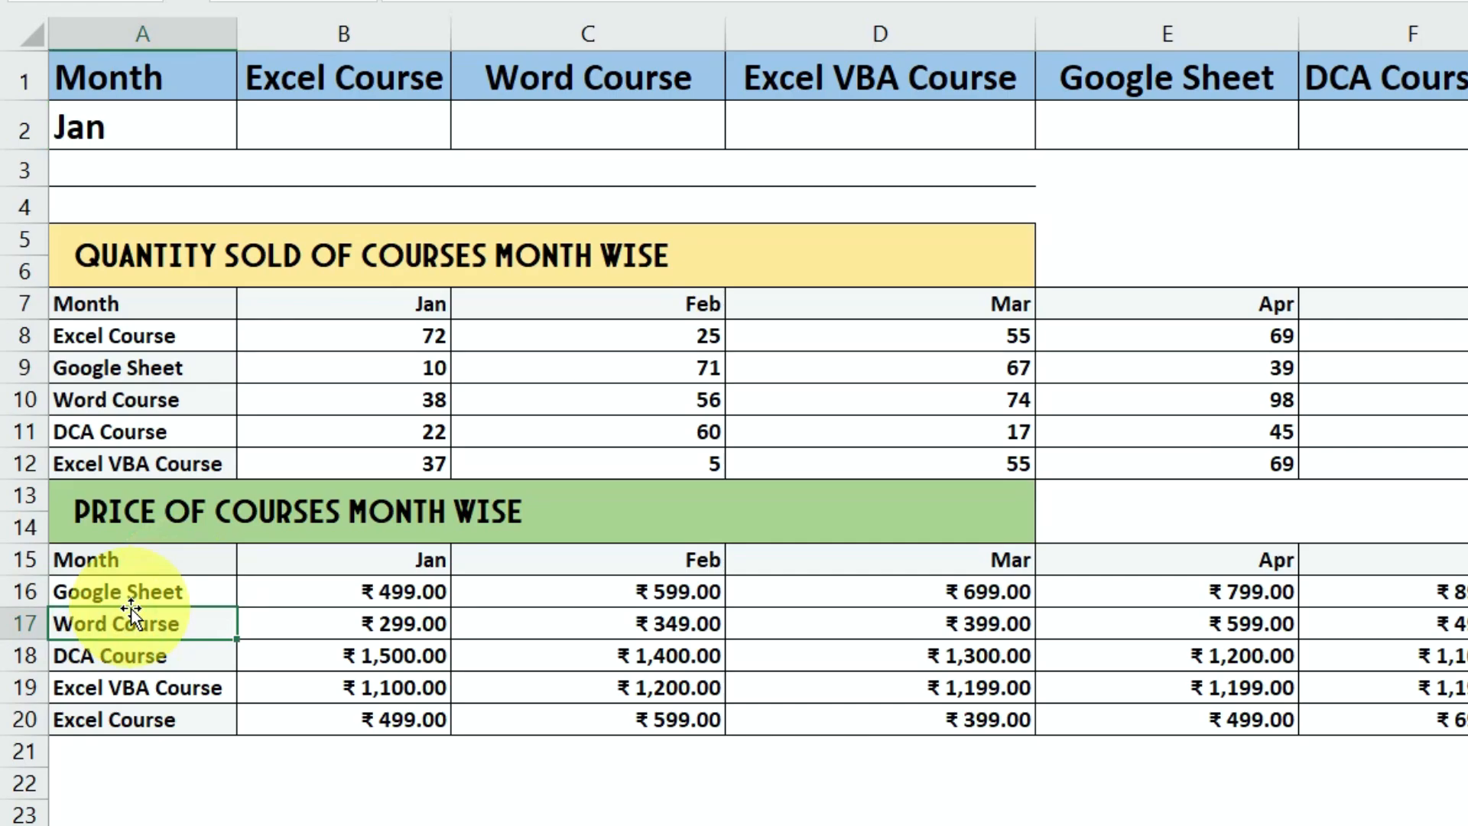
{"action": "left_click_drag", "start_coordinate": [137, 595], "coordinate": [764, 715]}
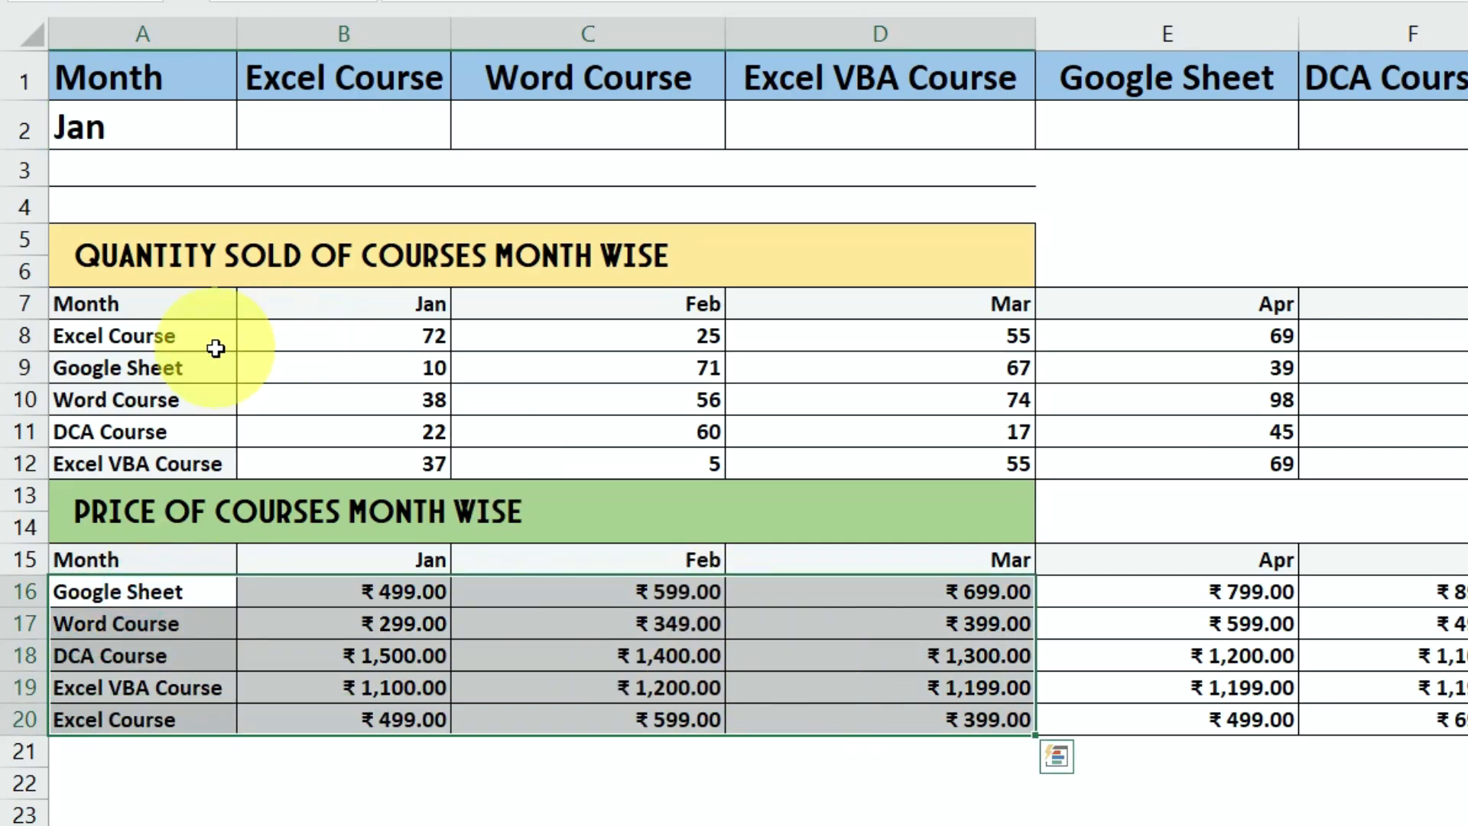
{"action": "left_click_drag", "start_coordinate": [216, 348], "coordinate": [796, 426]}
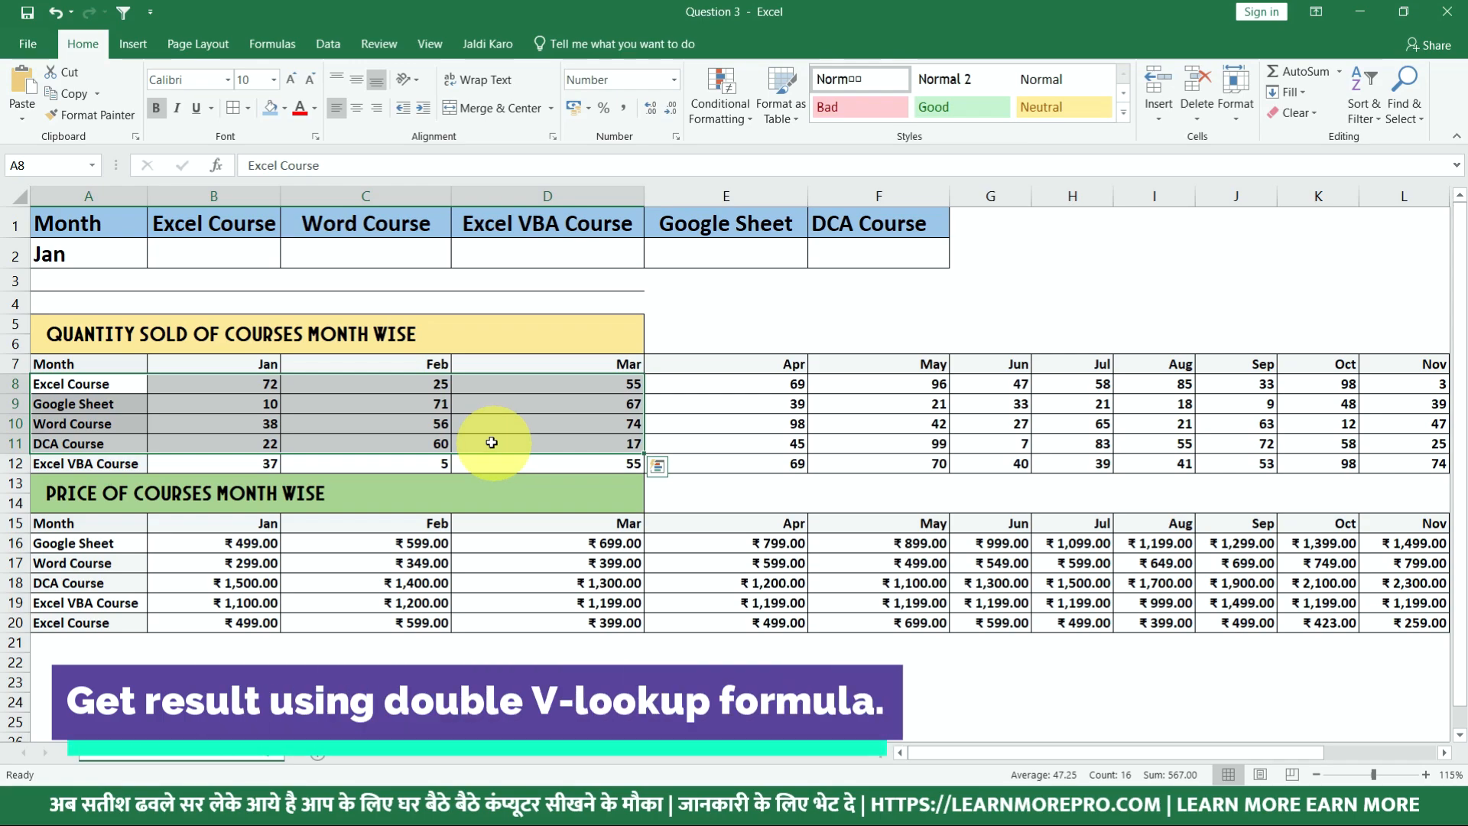
{"action": "left_click", "coordinate": [267, 387]}
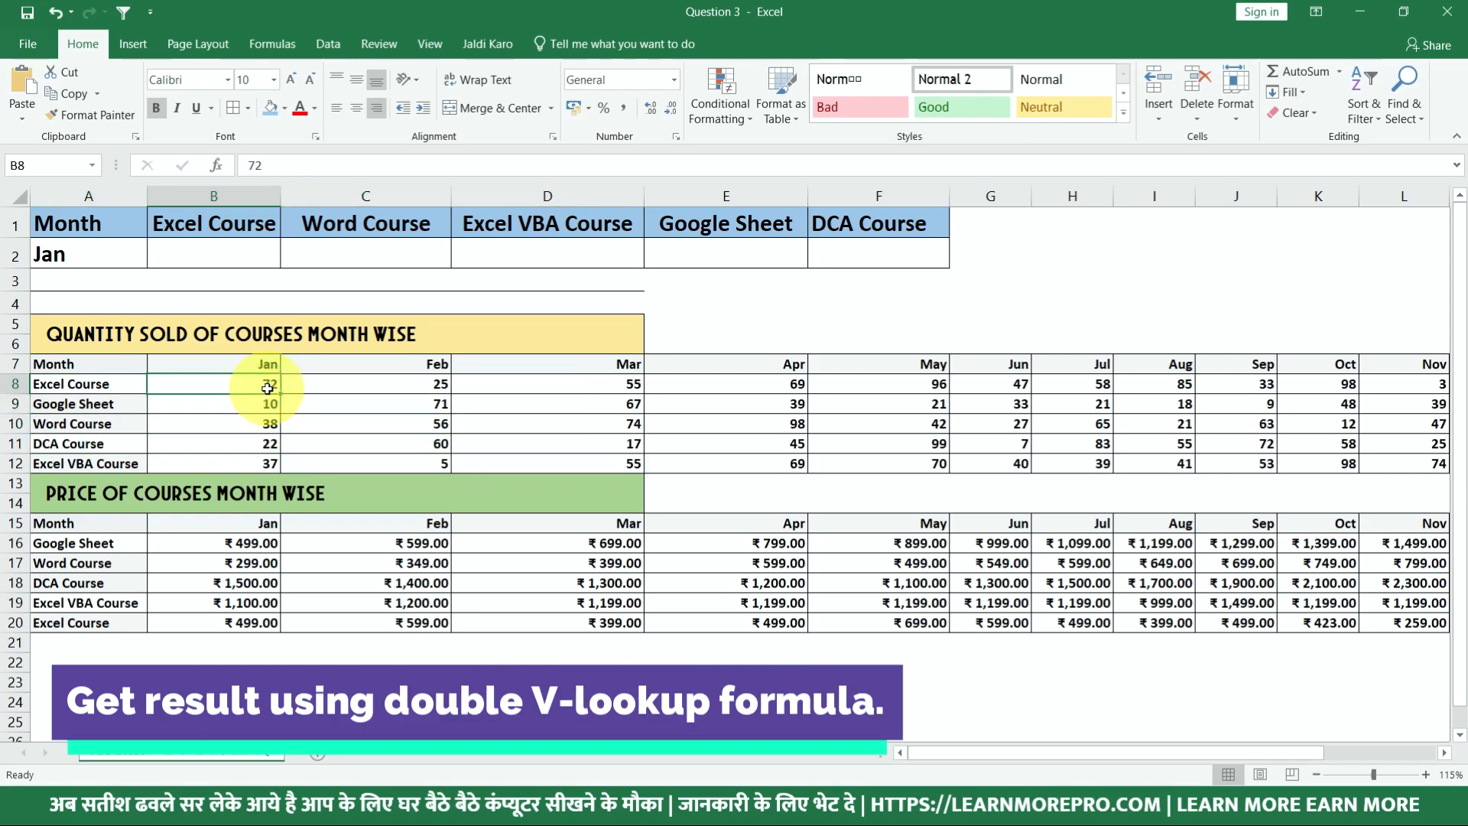
{"action": "left_click", "coordinate": [220, 253]}
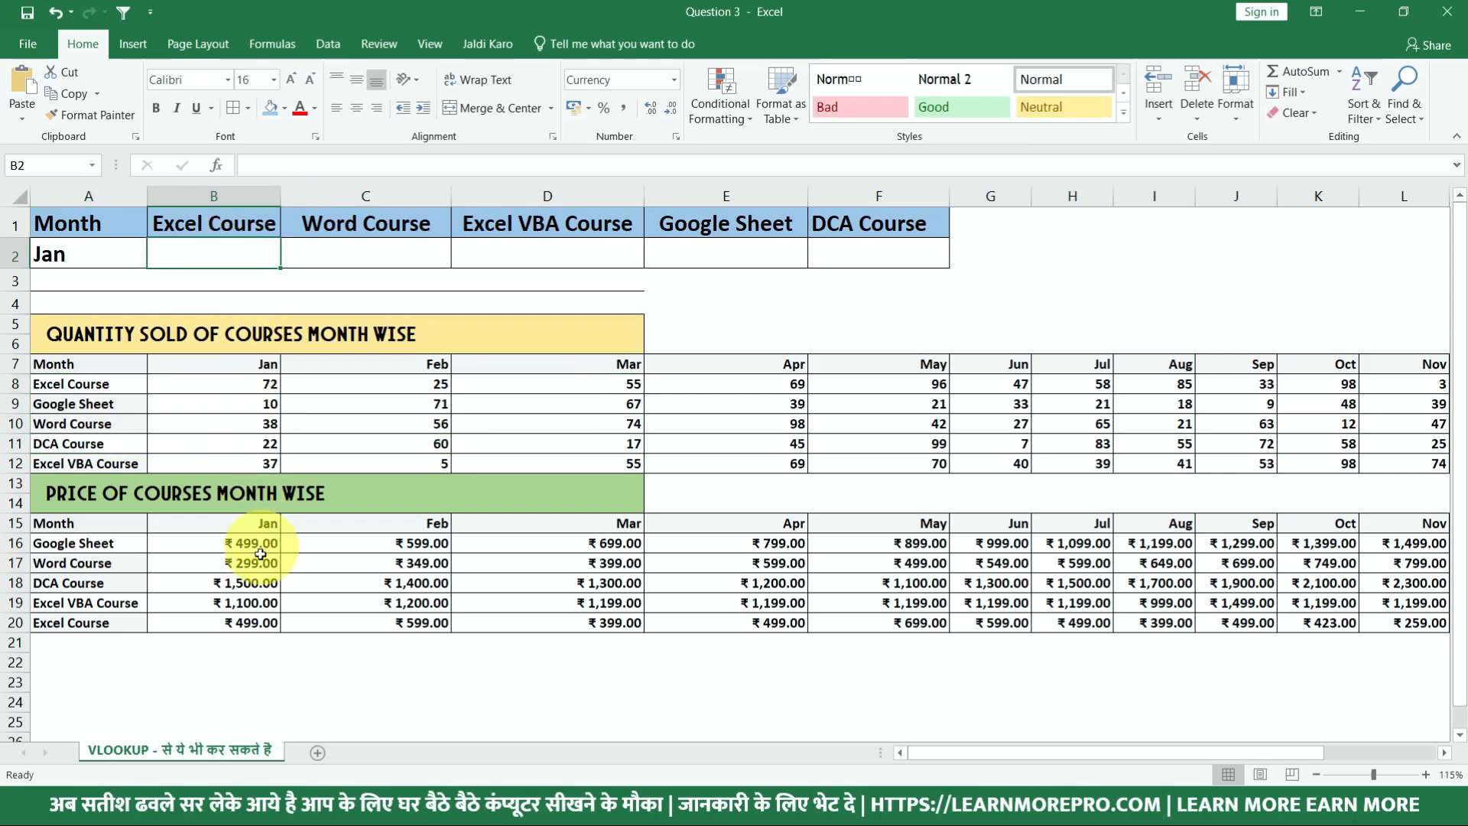
{"action": "left_click_drag", "start_coordinate": [254, 545], "coordinate": [256, 623]}
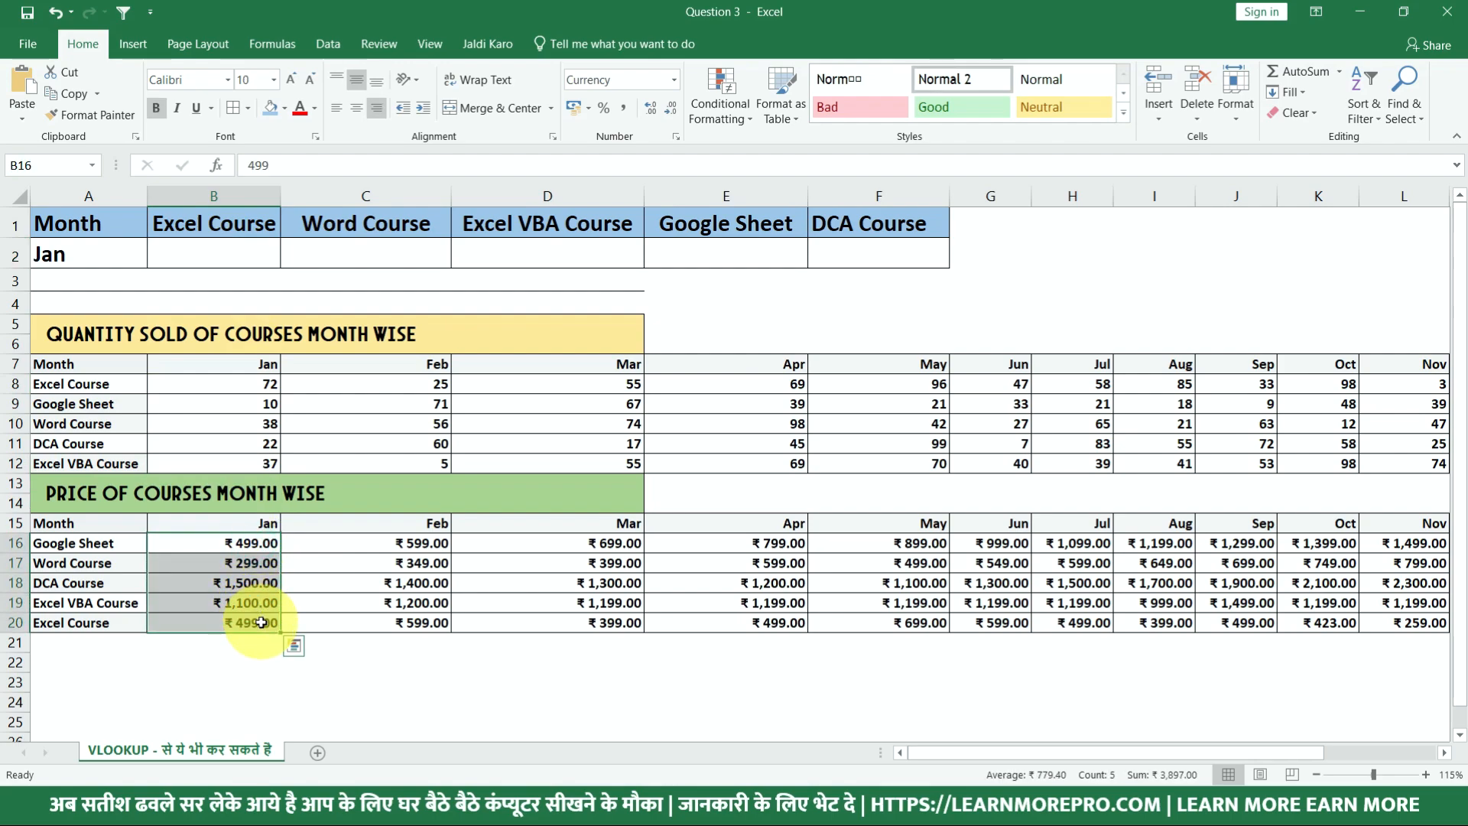
{"action": "left_click", "coordinate": [236, 246]}
{"action": "left_click_drag", "start_coordinate": [264, 523], "coordinate": [260, 617]}
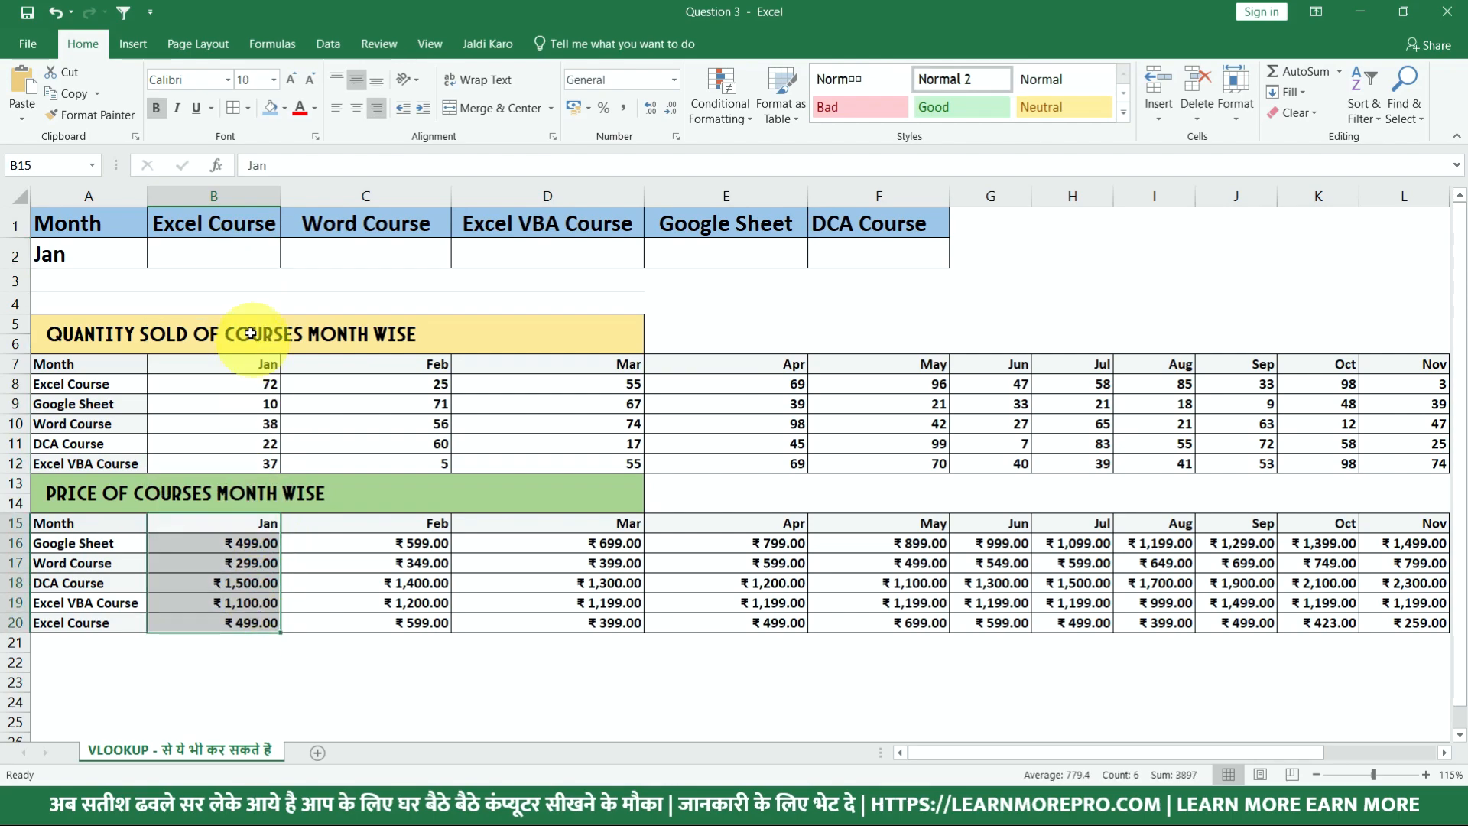
{"action": "left_click", "coordinate": [227, 254]}
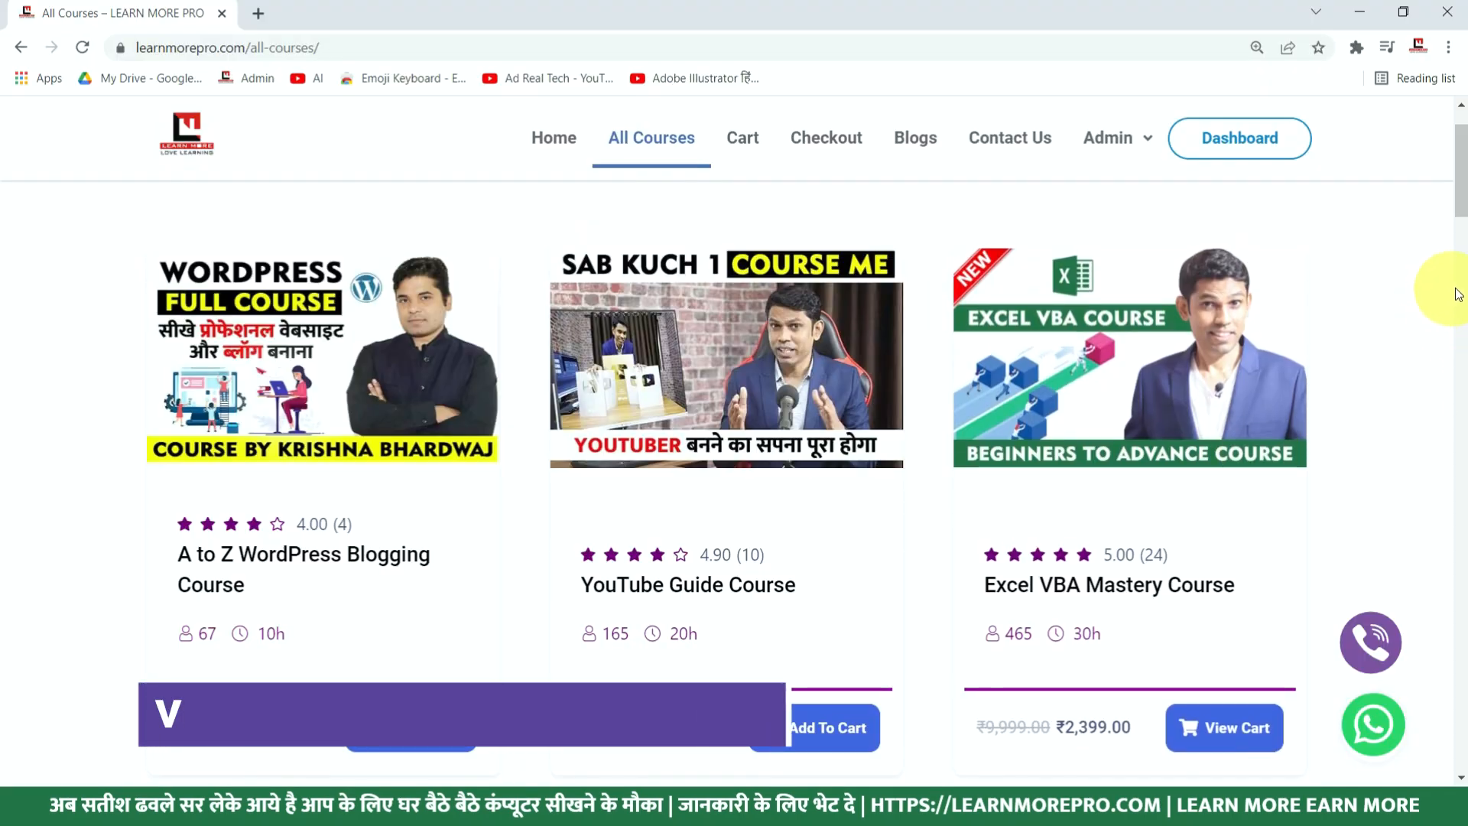
Switch to the browser and browse the course listings on the learnmorepro.com All Courses page
{"action": "scroll", "coordinate": [2, 285], "scroll_direction": "down", "scroll_amount": 7}
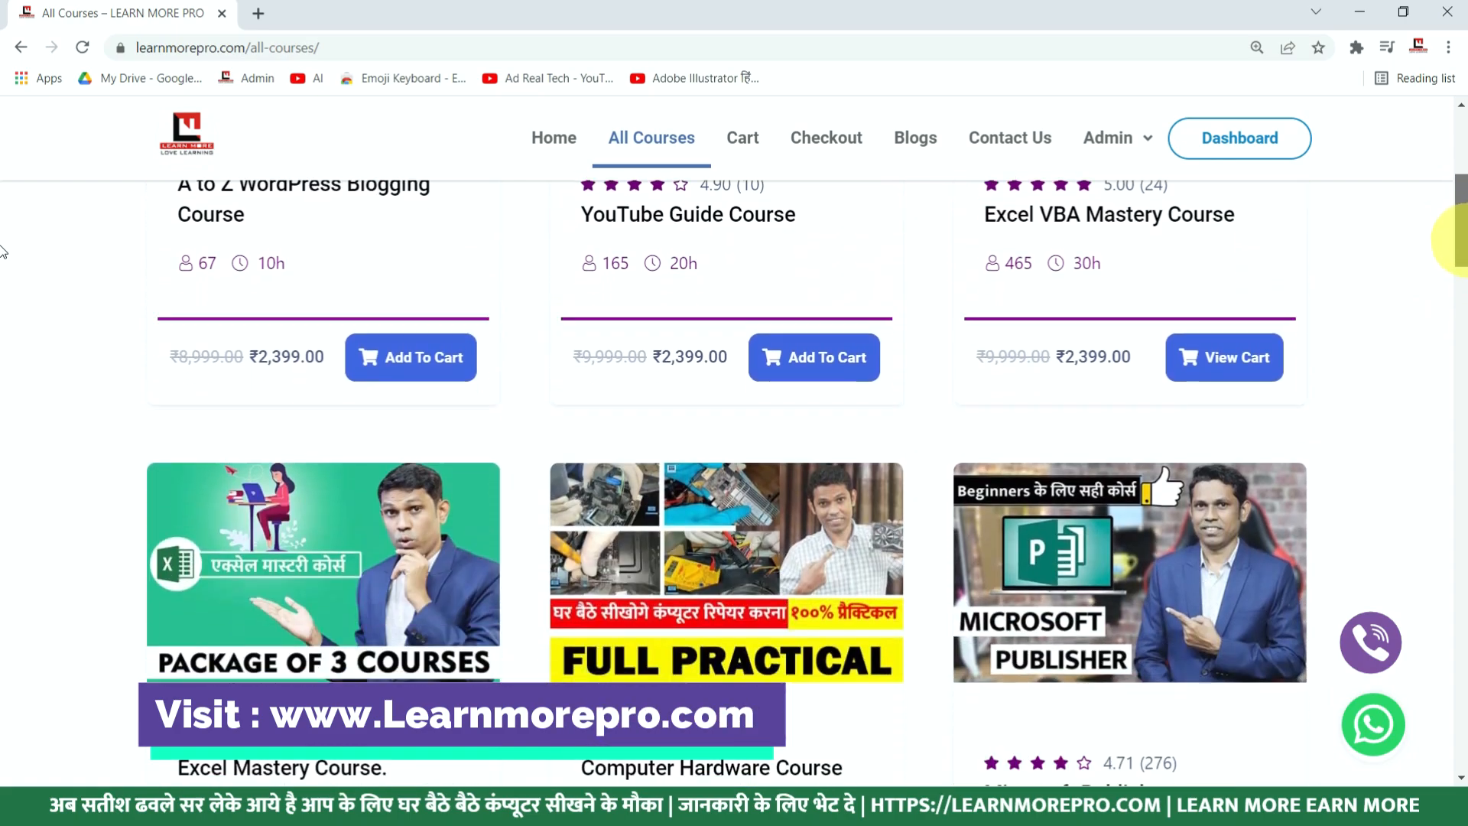
{"action": "scroll", "coordinate": [2, 285], "scroll_direction": "down", "scroll_amount": 8}
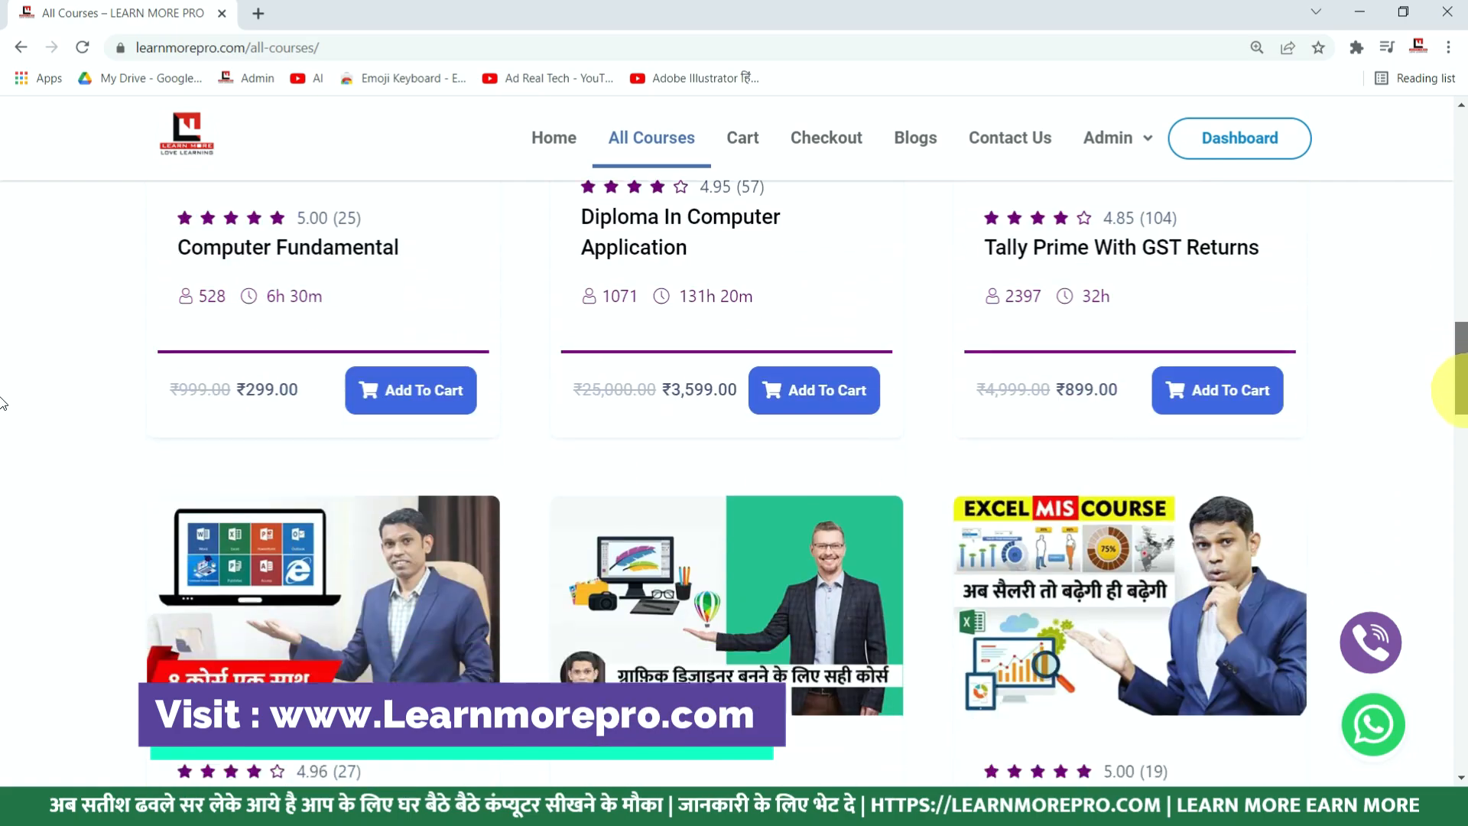
{"action": "scroll", "coordinate": [2, 440], "scroll_direction": "down", "scroll_amount": 12}
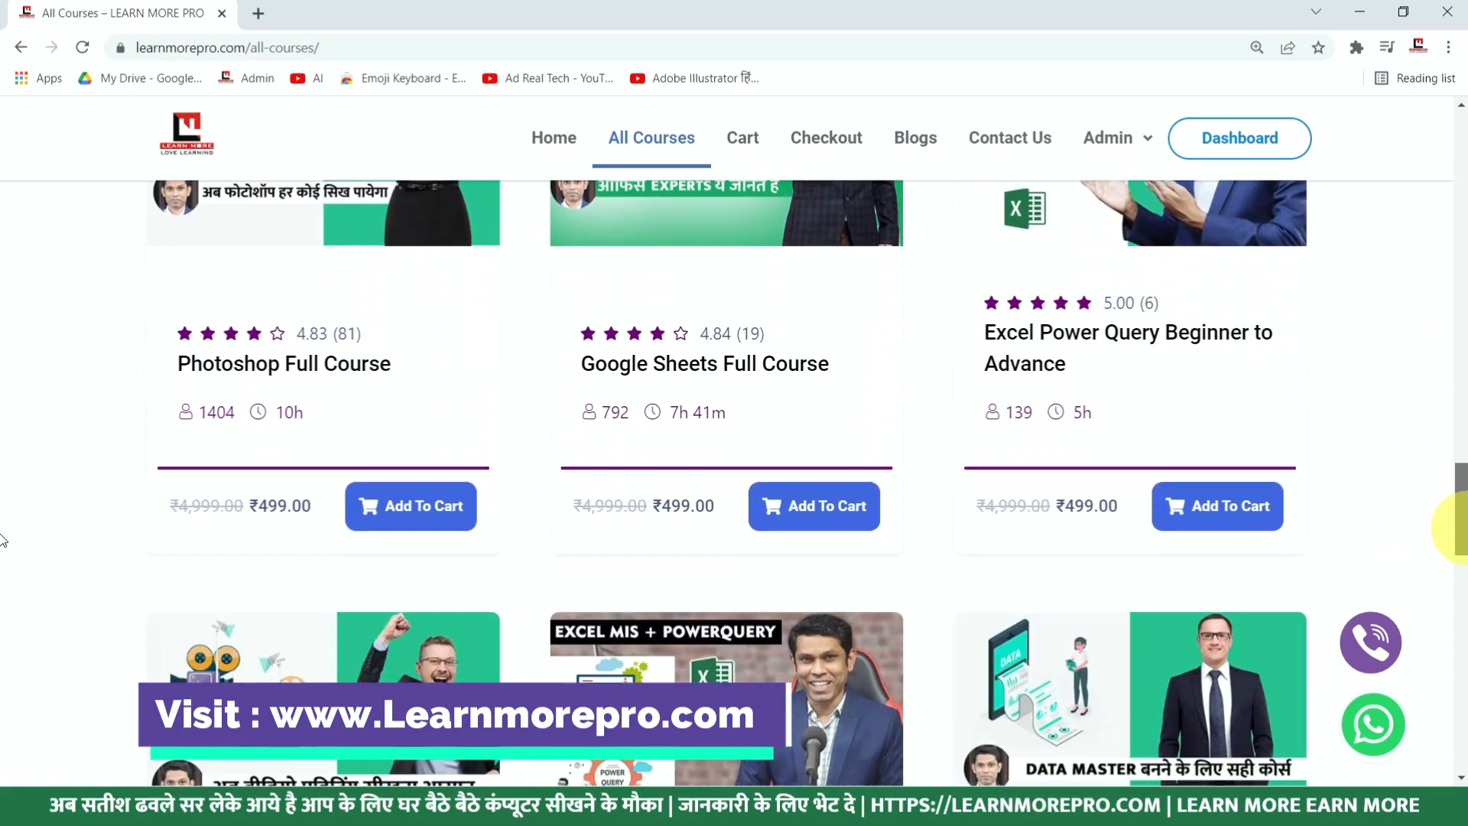
Look through the remaining course listings down to the PowerPoint, Word and Excel Basic to Advance courses
{"action": "scroll", "coordinate": [2, 568], "scroll_direction": "down", "scroll_amount": 10}
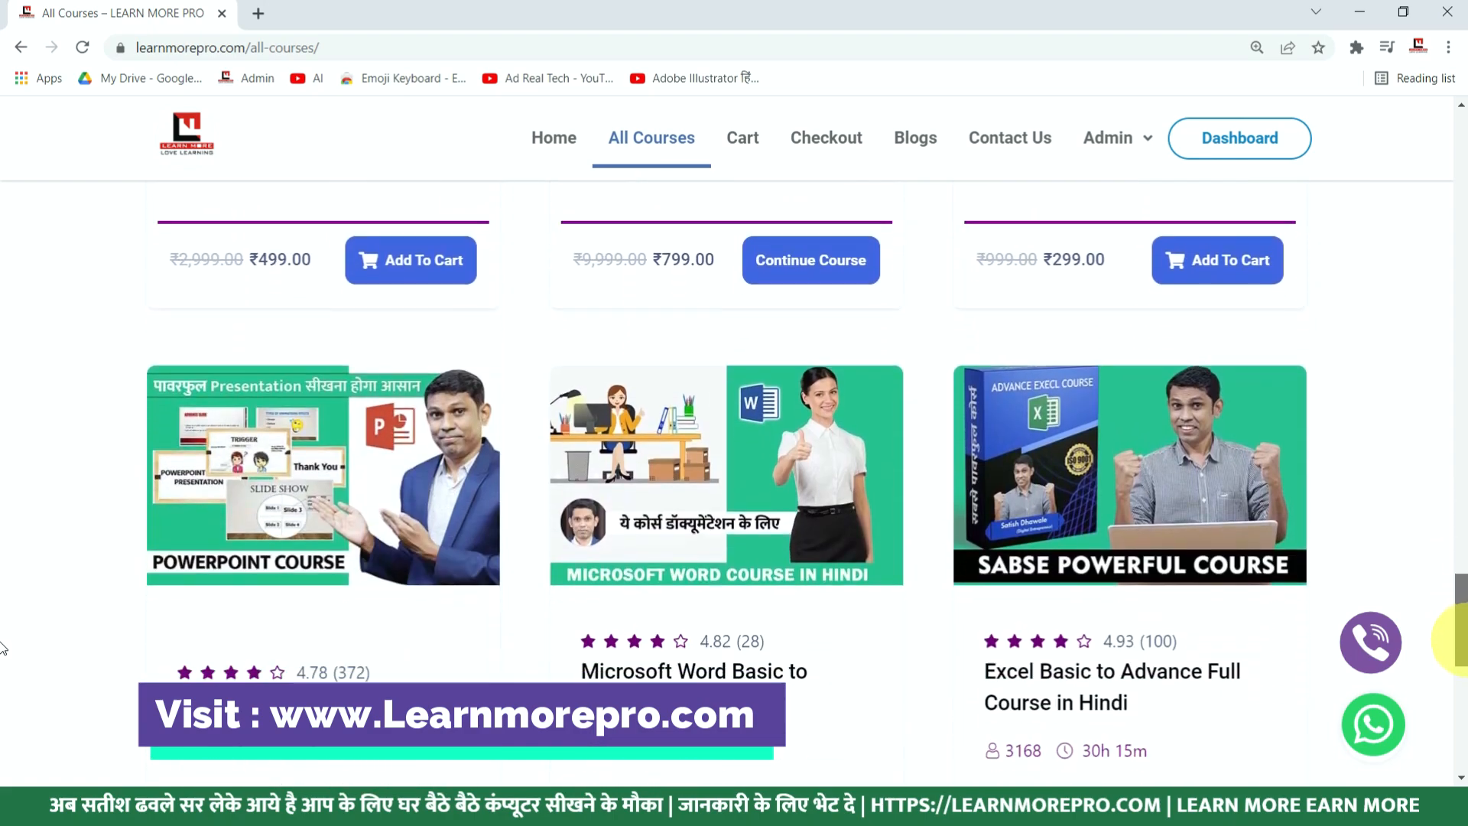
{"action": "scroll", "coordinate": [2, 659], "scroll_direction": "down", "scroll_amount": 2}
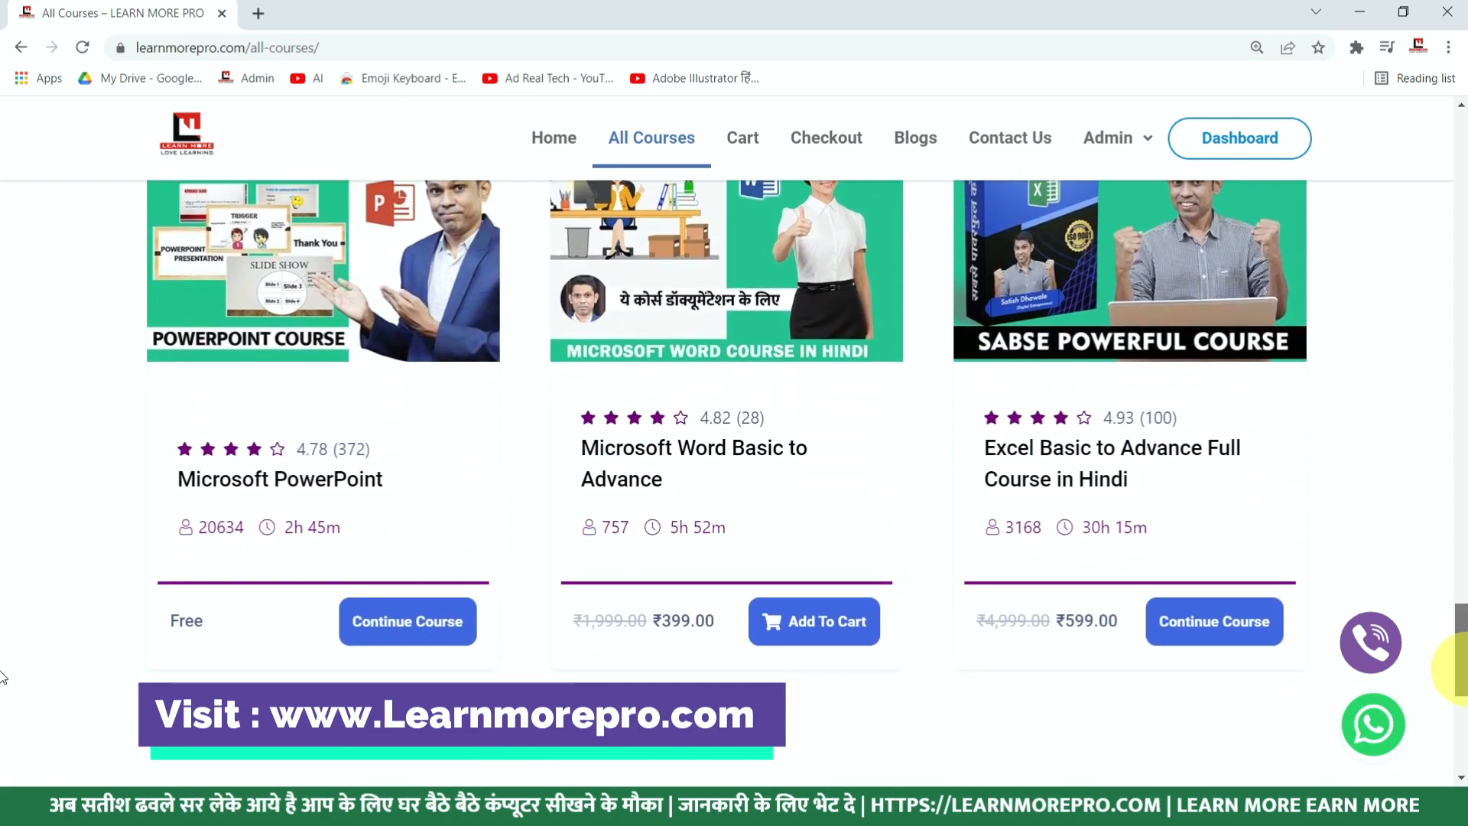
{"action": "scroll", "coordinate": [2, 677], "scroll_direction": "up", "scroll_amount": 1}
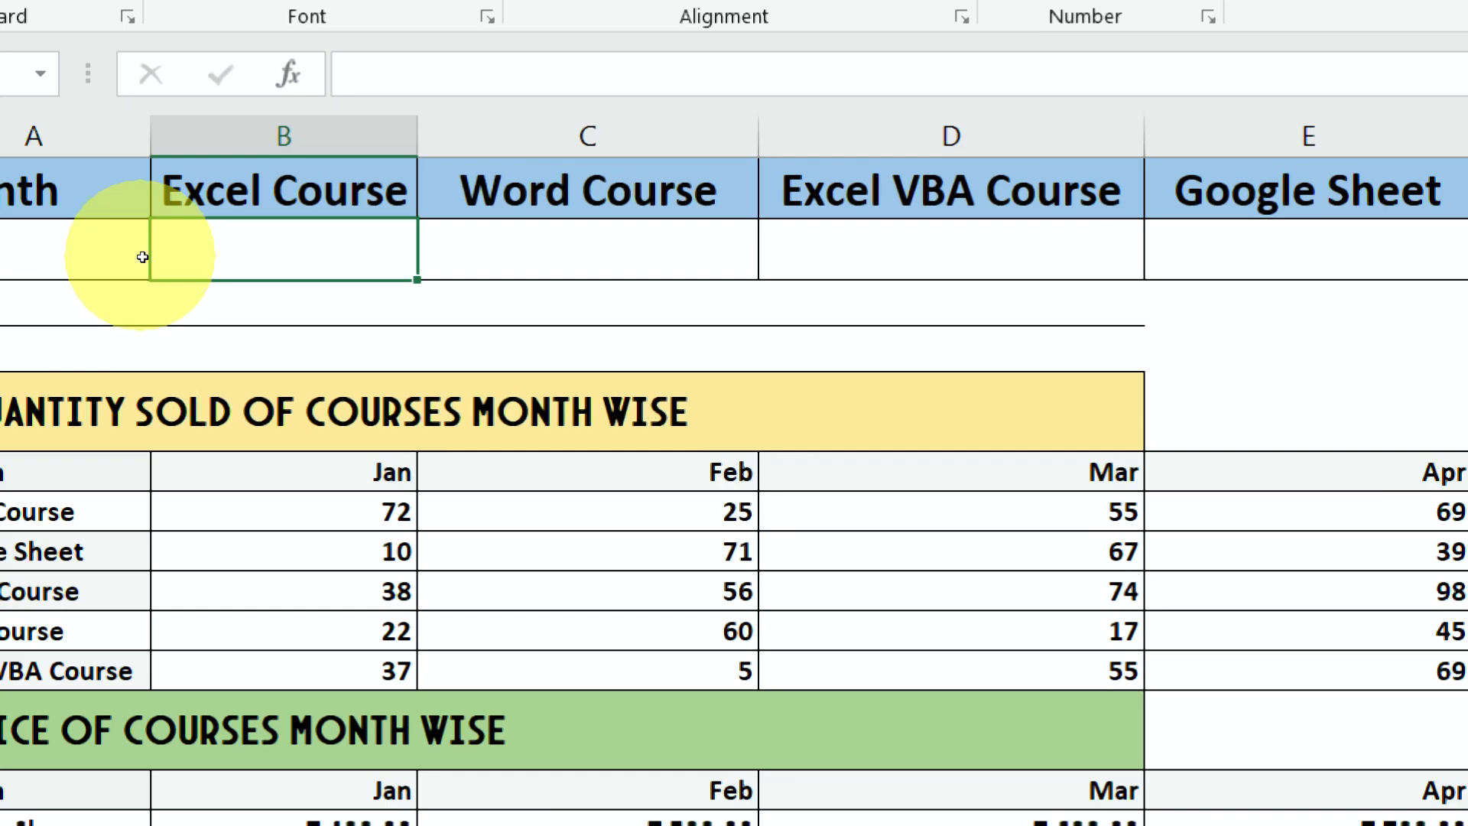
Start a VLOOKUP formula in B2 with B1 as the lookup value and the quantity table A7:M12 as the table array
{"action": "type", "text": "=VLO"}
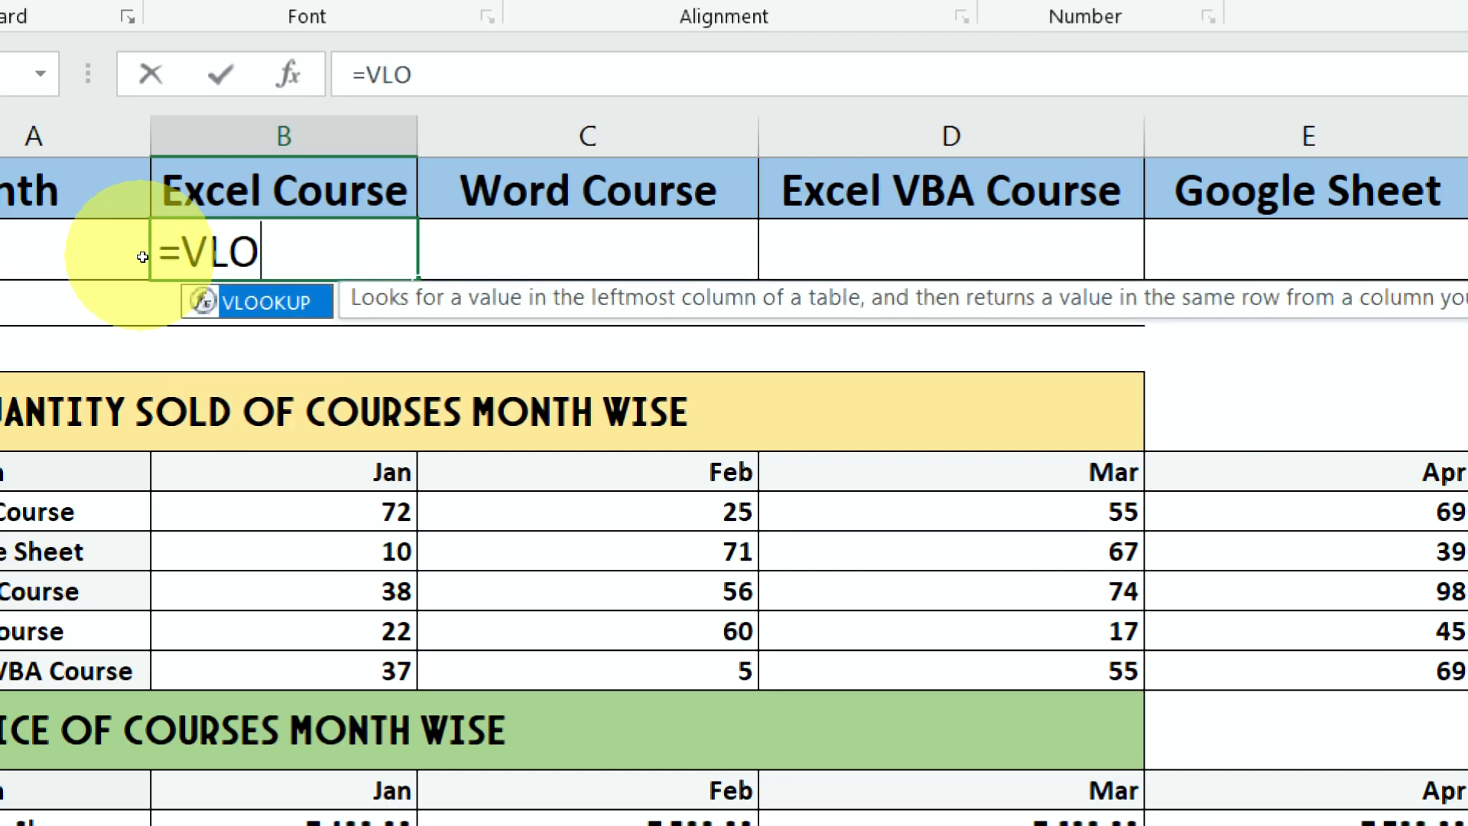
{"action": "key", "text": "Tab"}
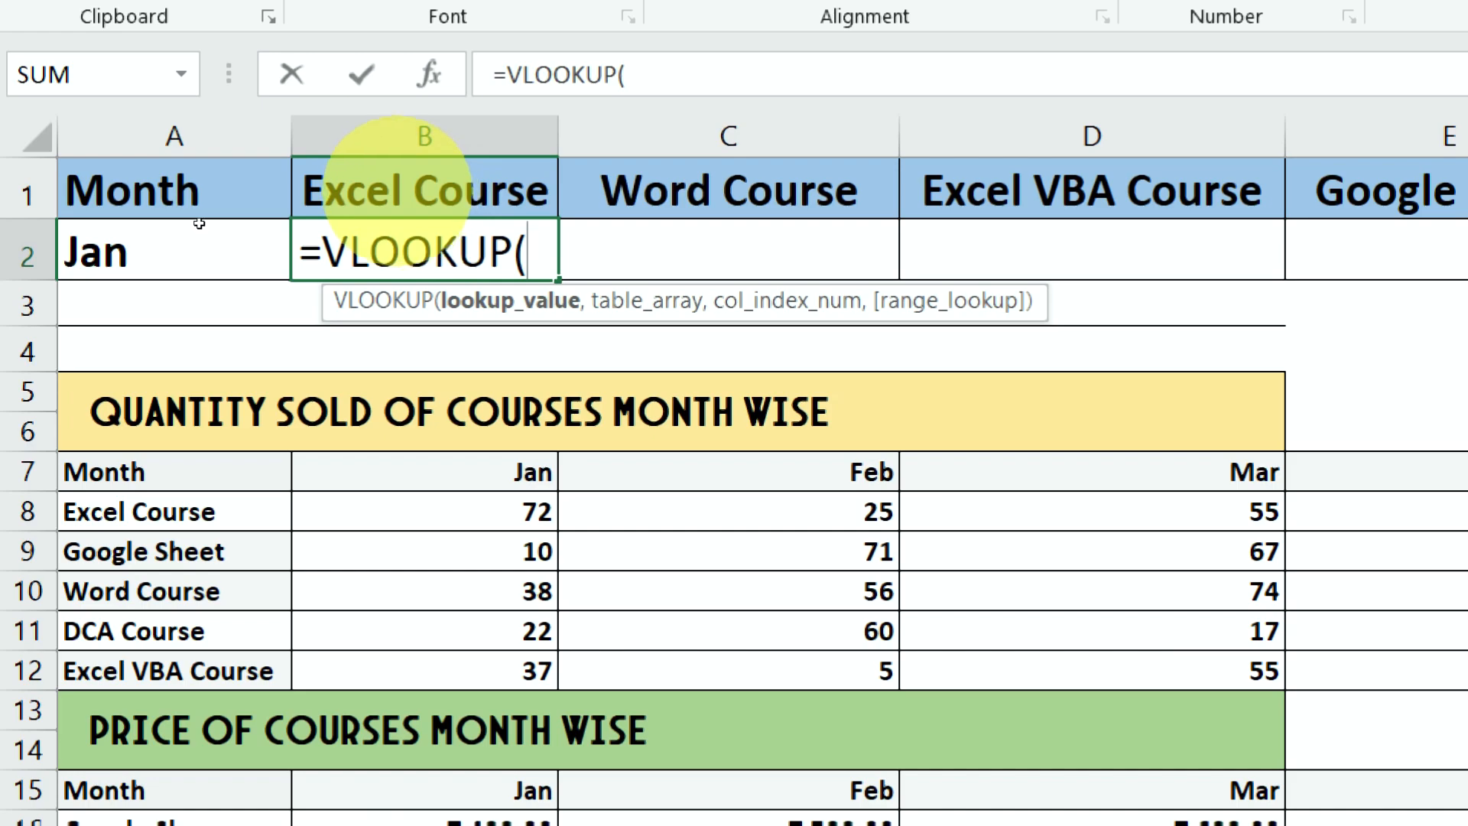
{"action": "left_click", "coordinate": [421, 187]}
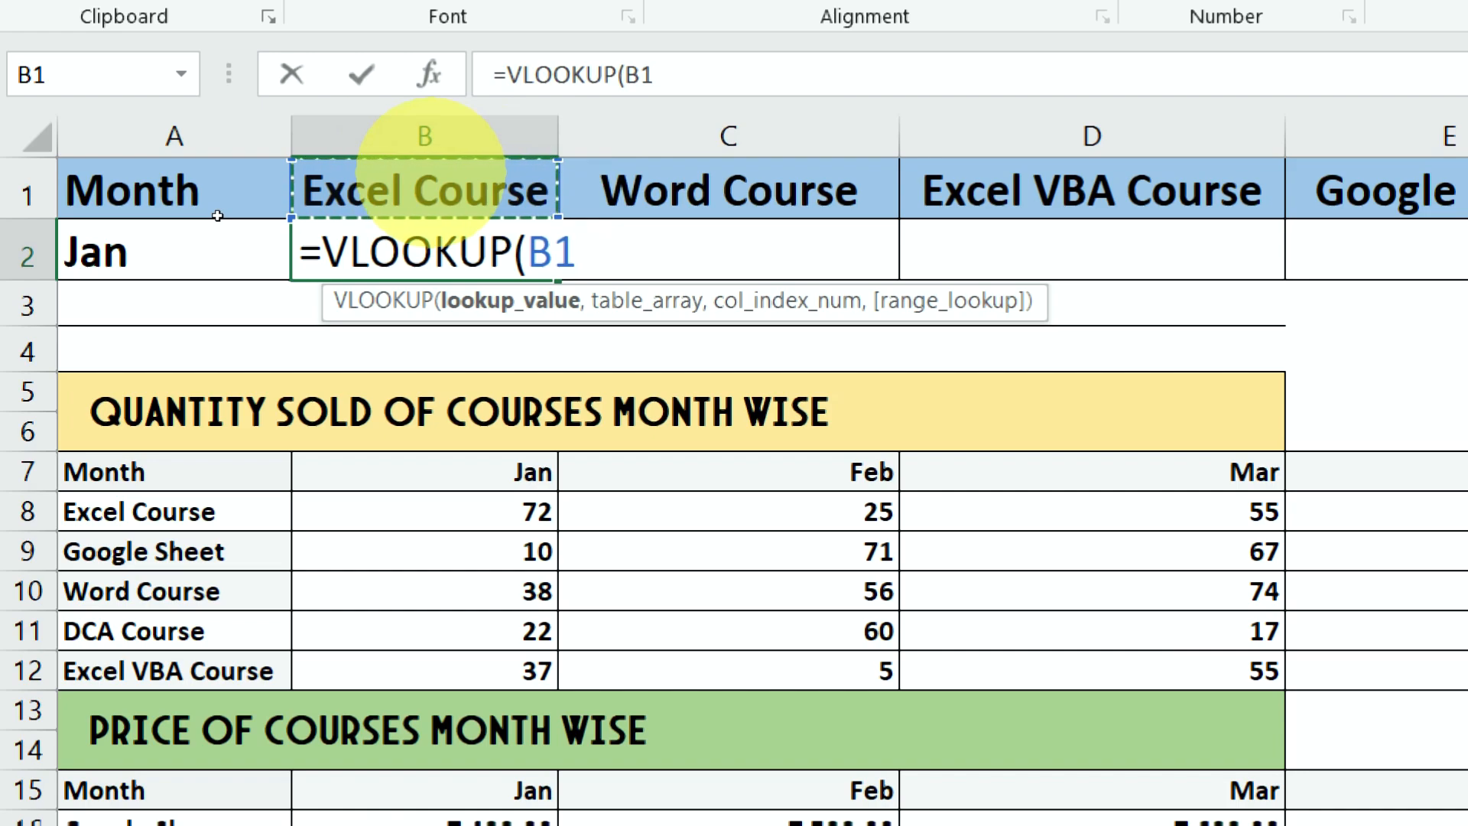
{"action": "type", "text": ","}
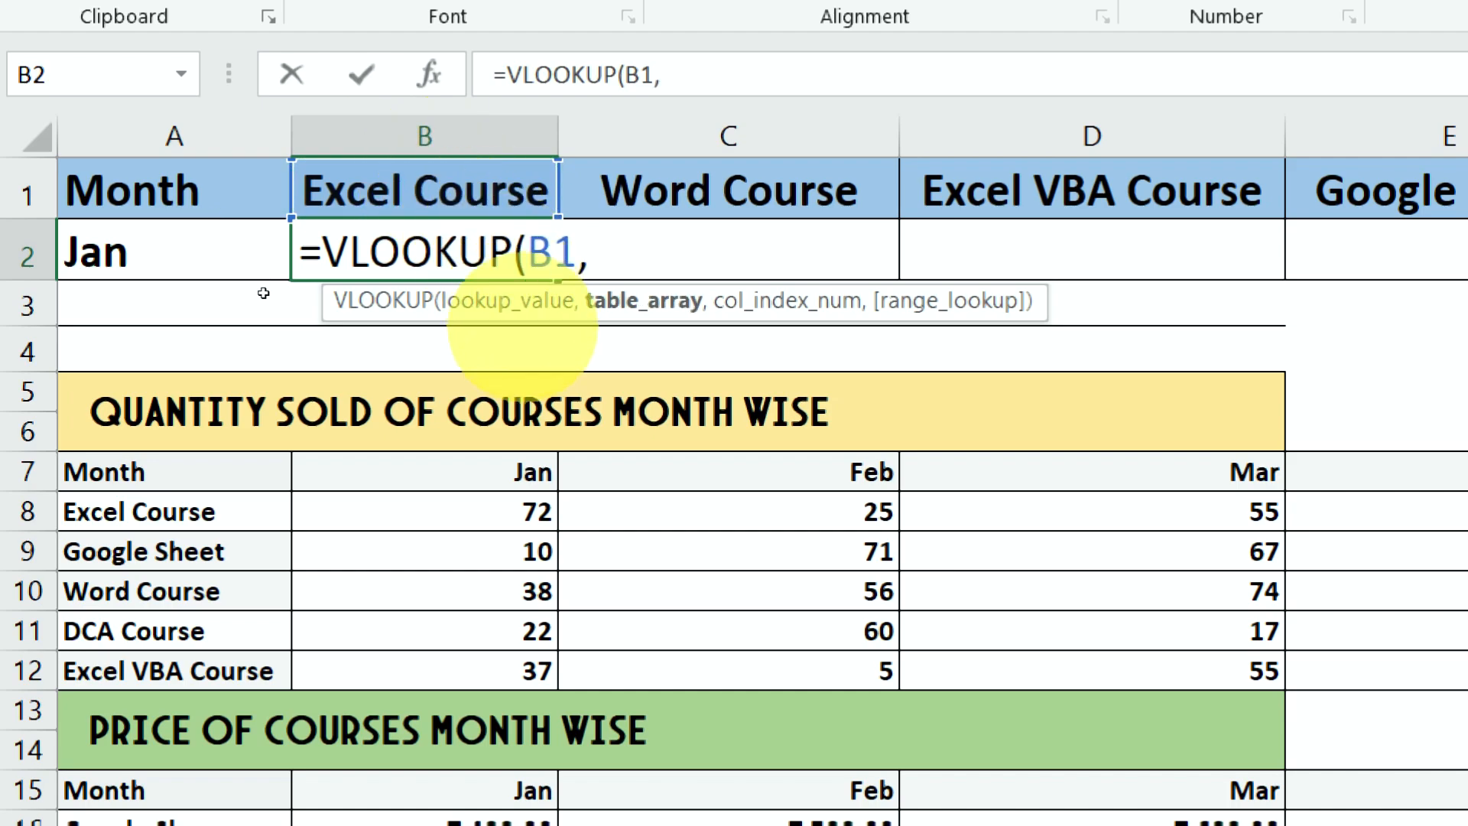
{"action": "left_click_drag", "start_coordinate": [118, 474], "coordinate": [1086, 673]}
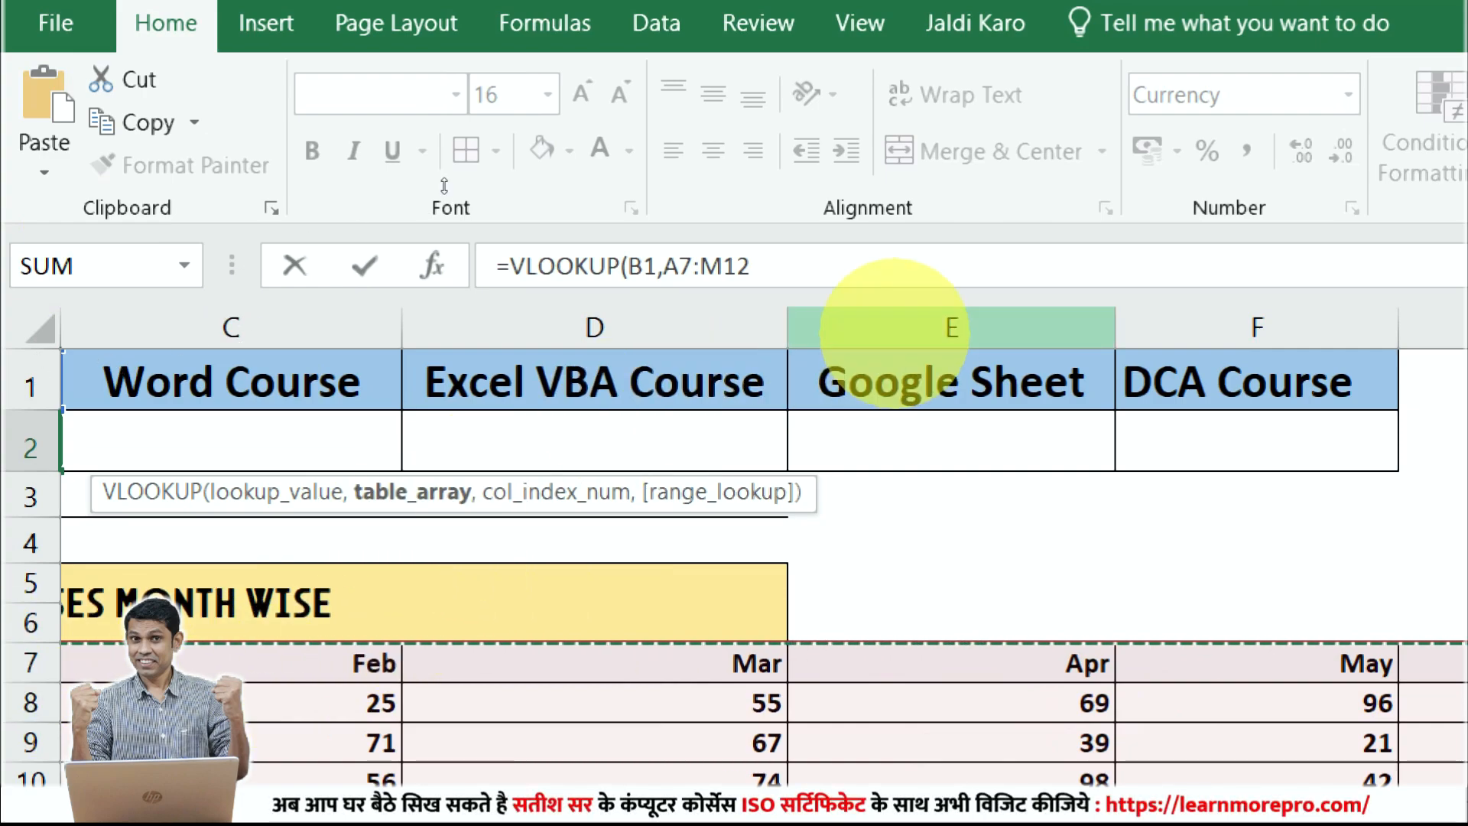
{"action": "left_click", "coordinate": [802, 262]}
{"action": "left_click_drag", "start_coordinate": [803, 261], "coordinate": [428, 263]}
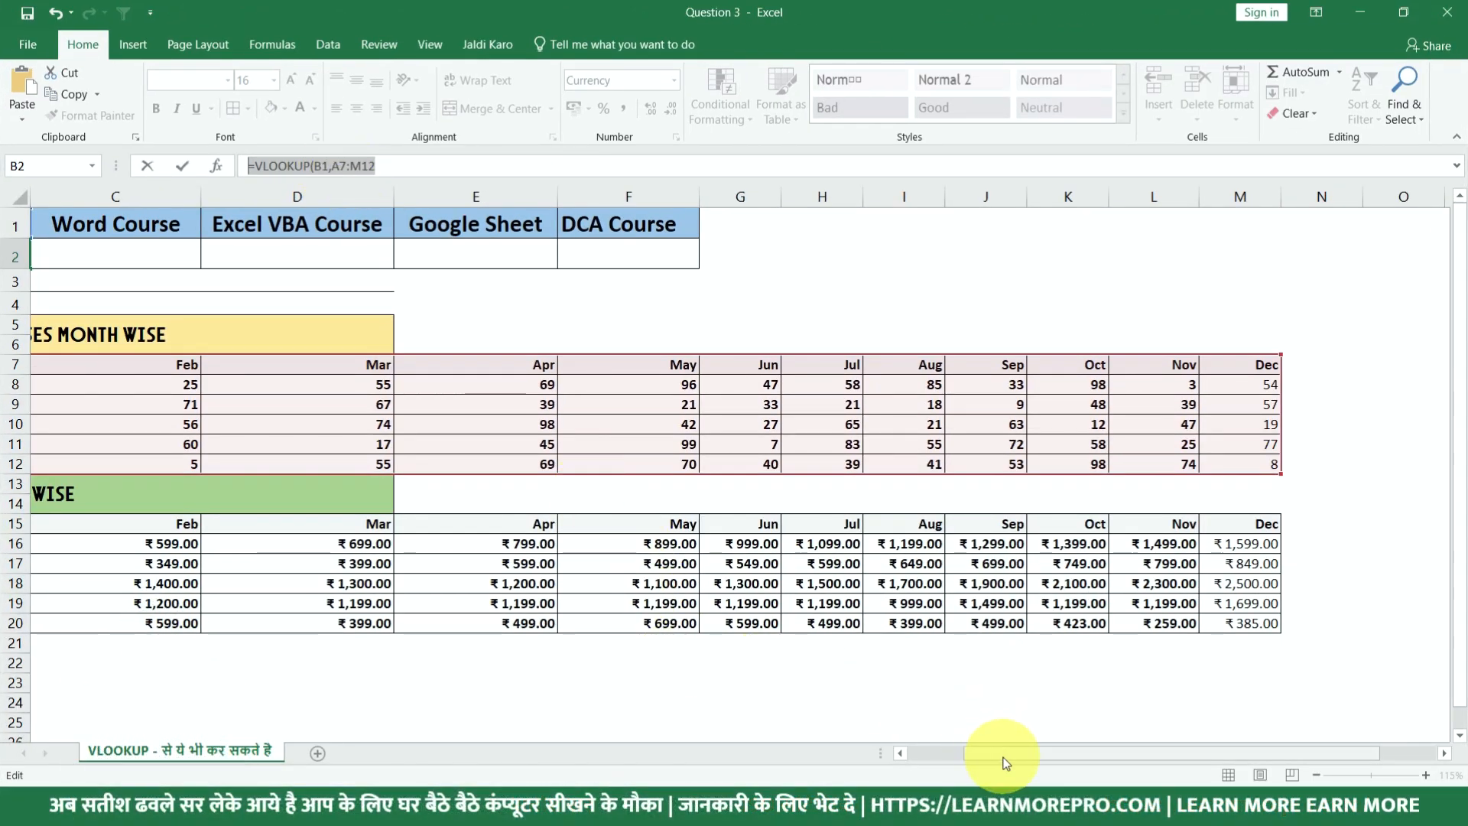
{"action": "left_click_drag", "start_coordinate": [1006, 755], "coordinate": [931, 755]}
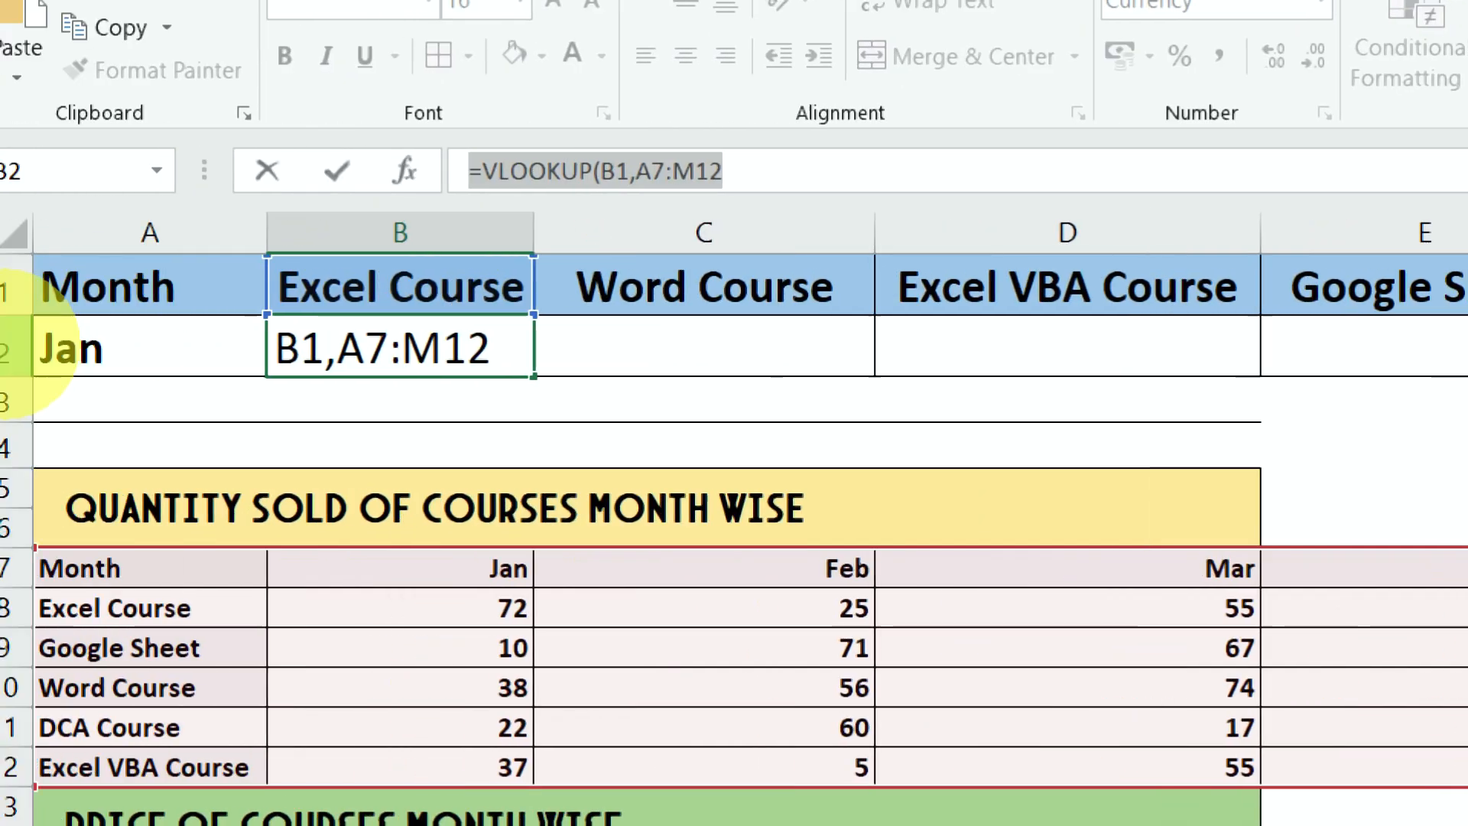
{"action": "left_click", "coordinate": [528, 336]}
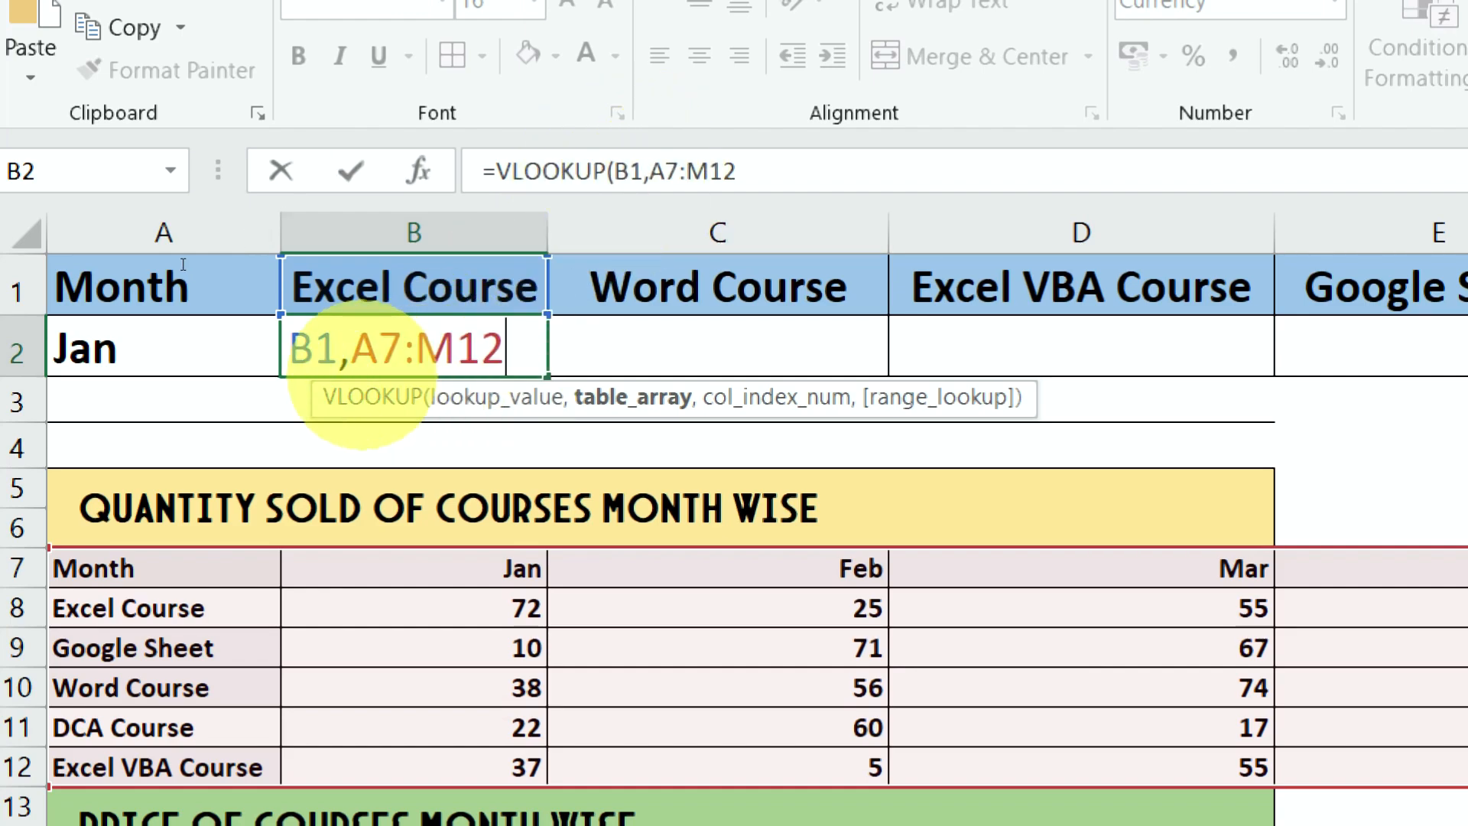
{"action": "left_click_drag", "start_coordinate": [348, 347], "coordinate": [525, 298]}
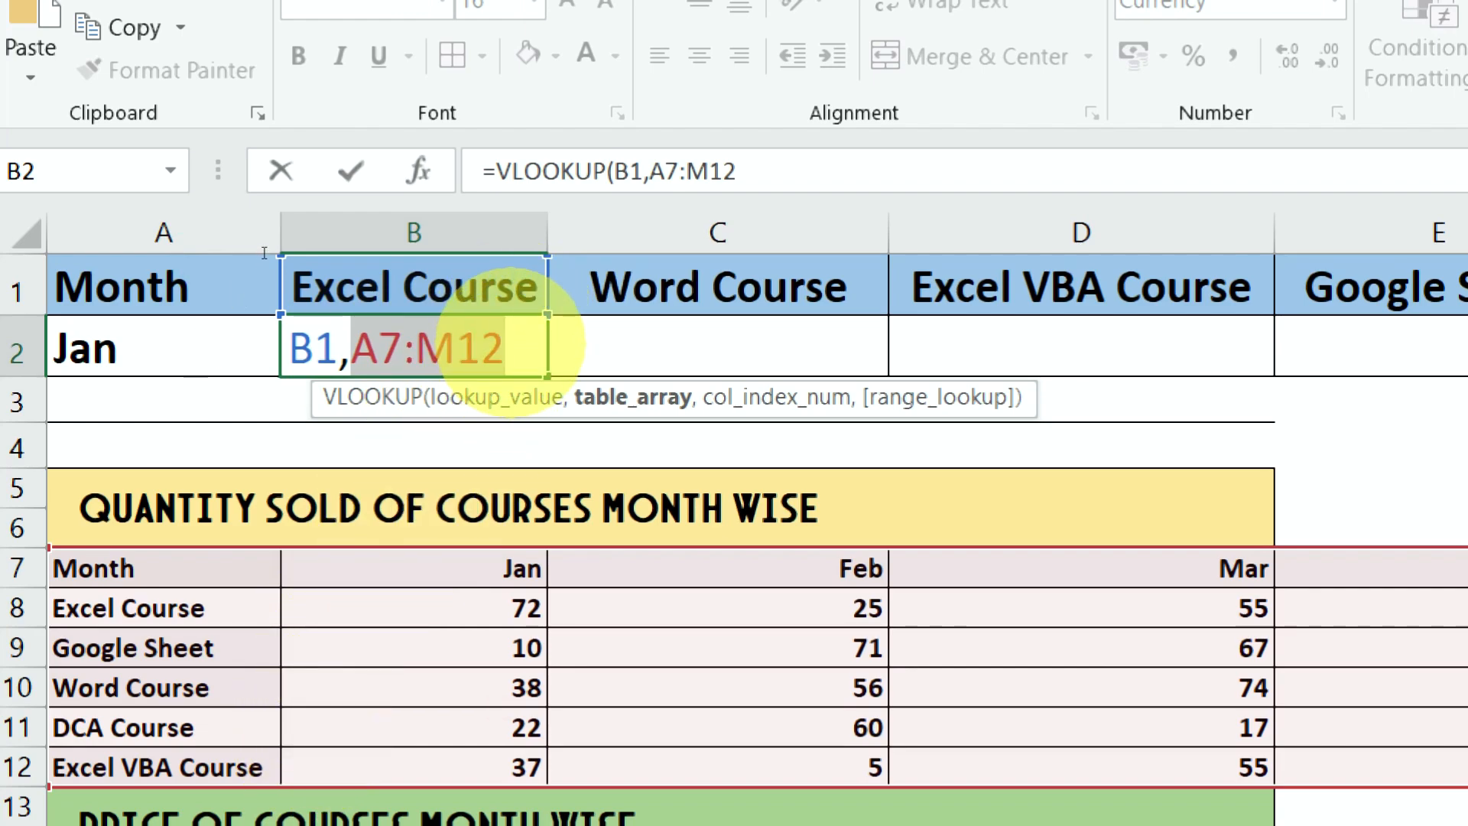
{"action": "left_click", "coordinate": [522, 346]}
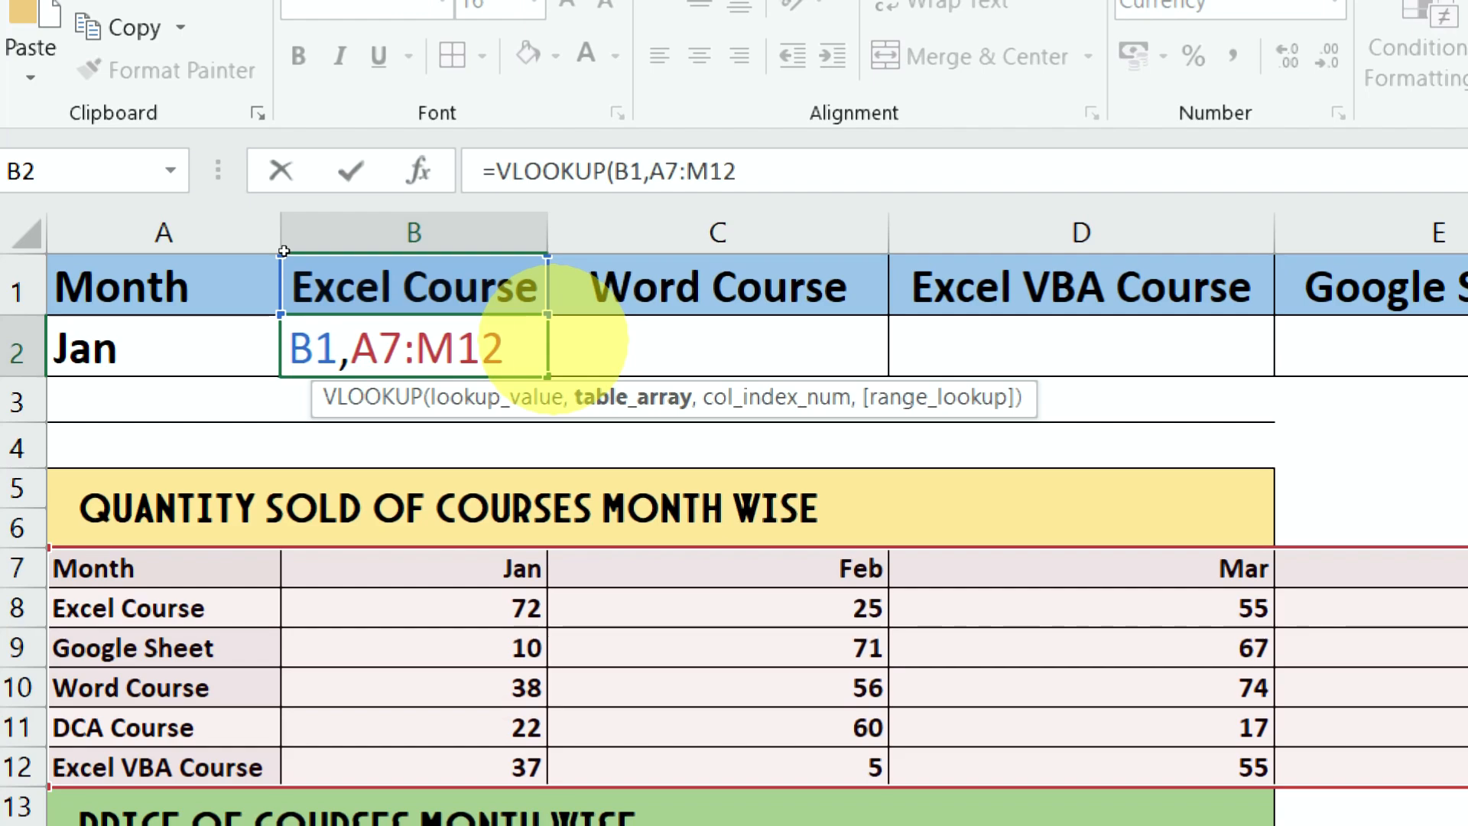
Complete B2's VLOOKUP with column index 2 and range lookup 0, and give the cell the Number format
{"action": "type", "text": ",2"}
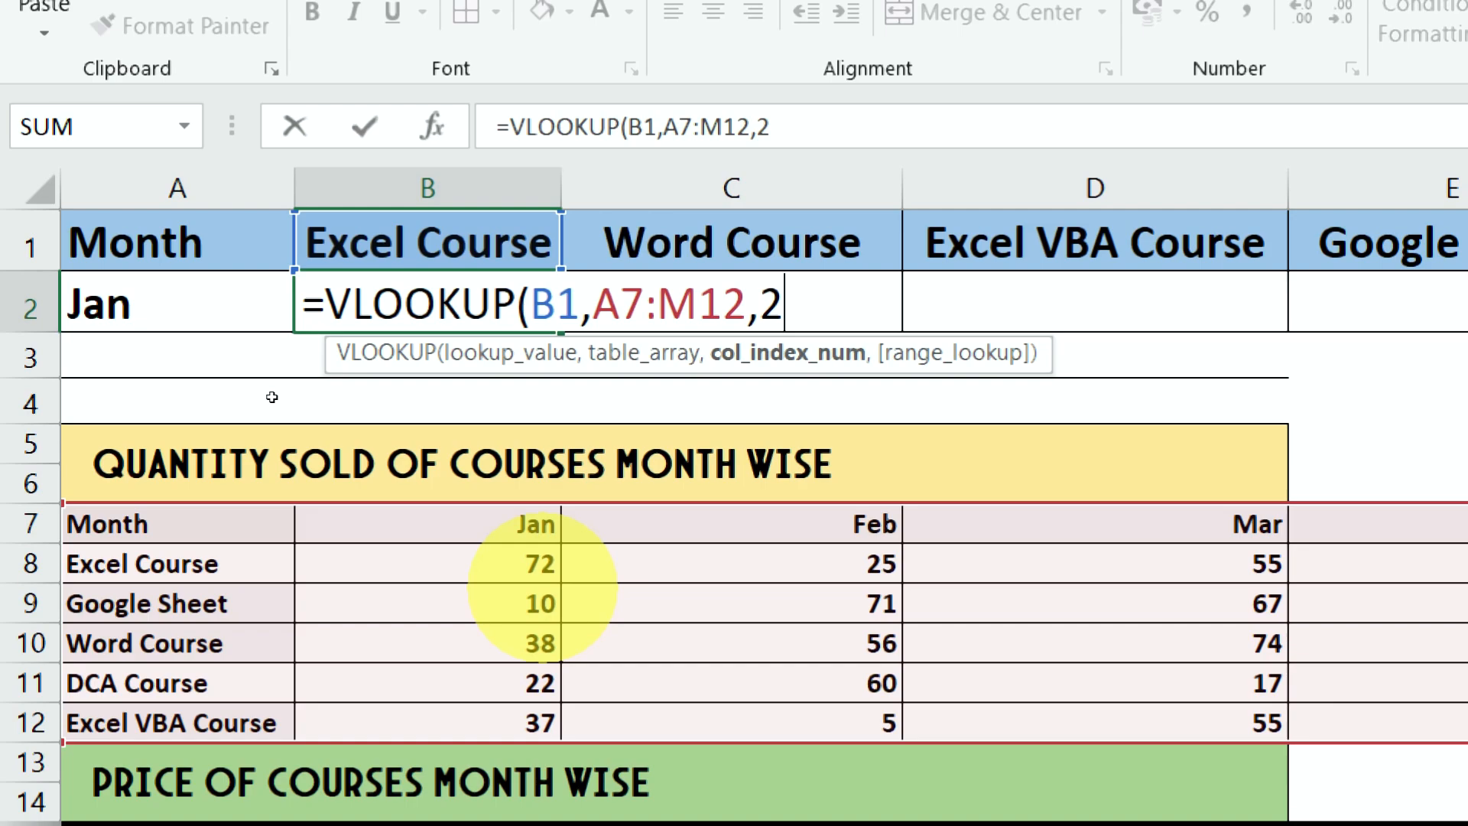
{"action": "type", "text": ","}
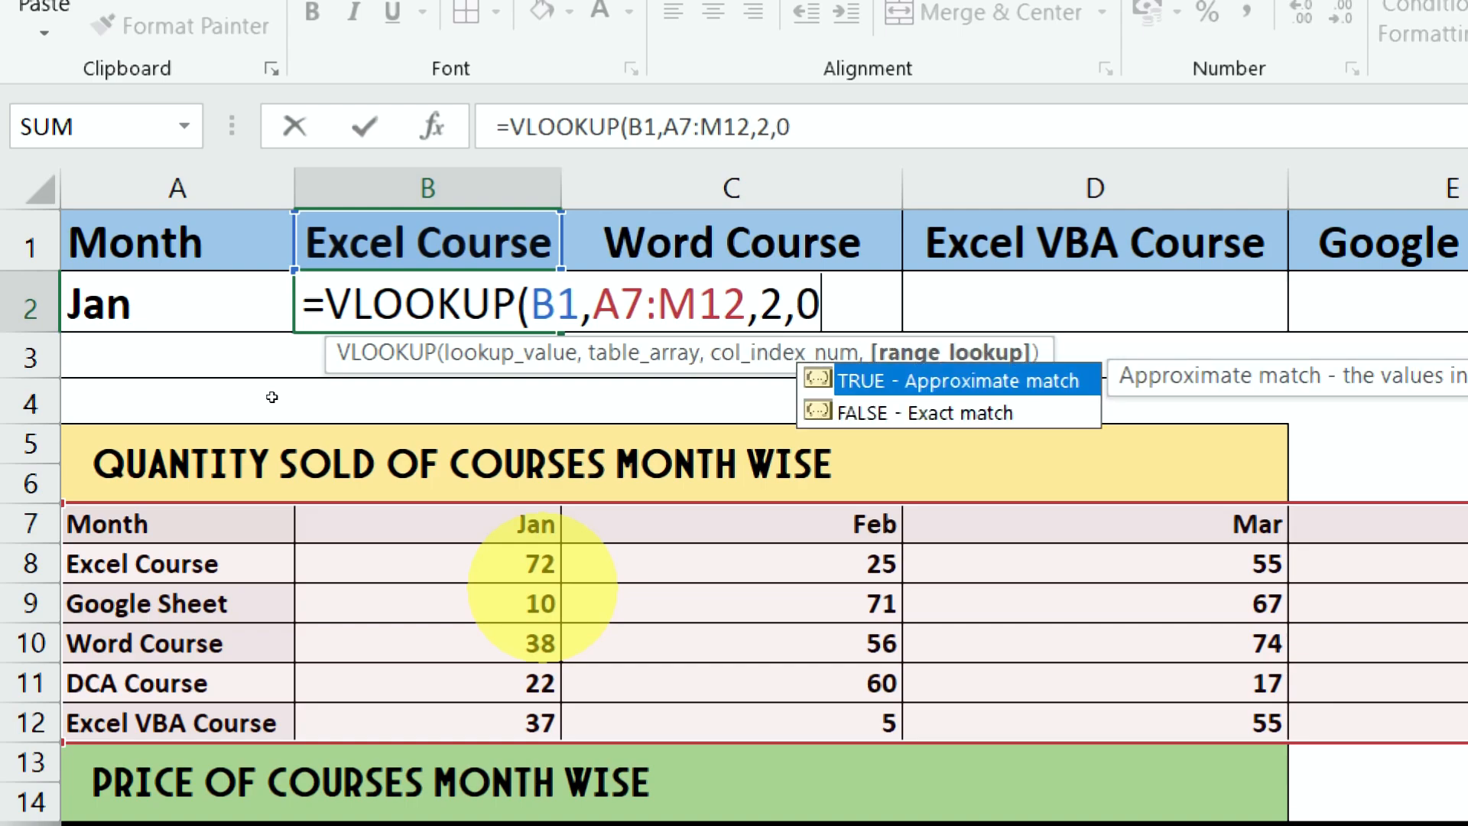
{"action": "type", "text": "0)"}
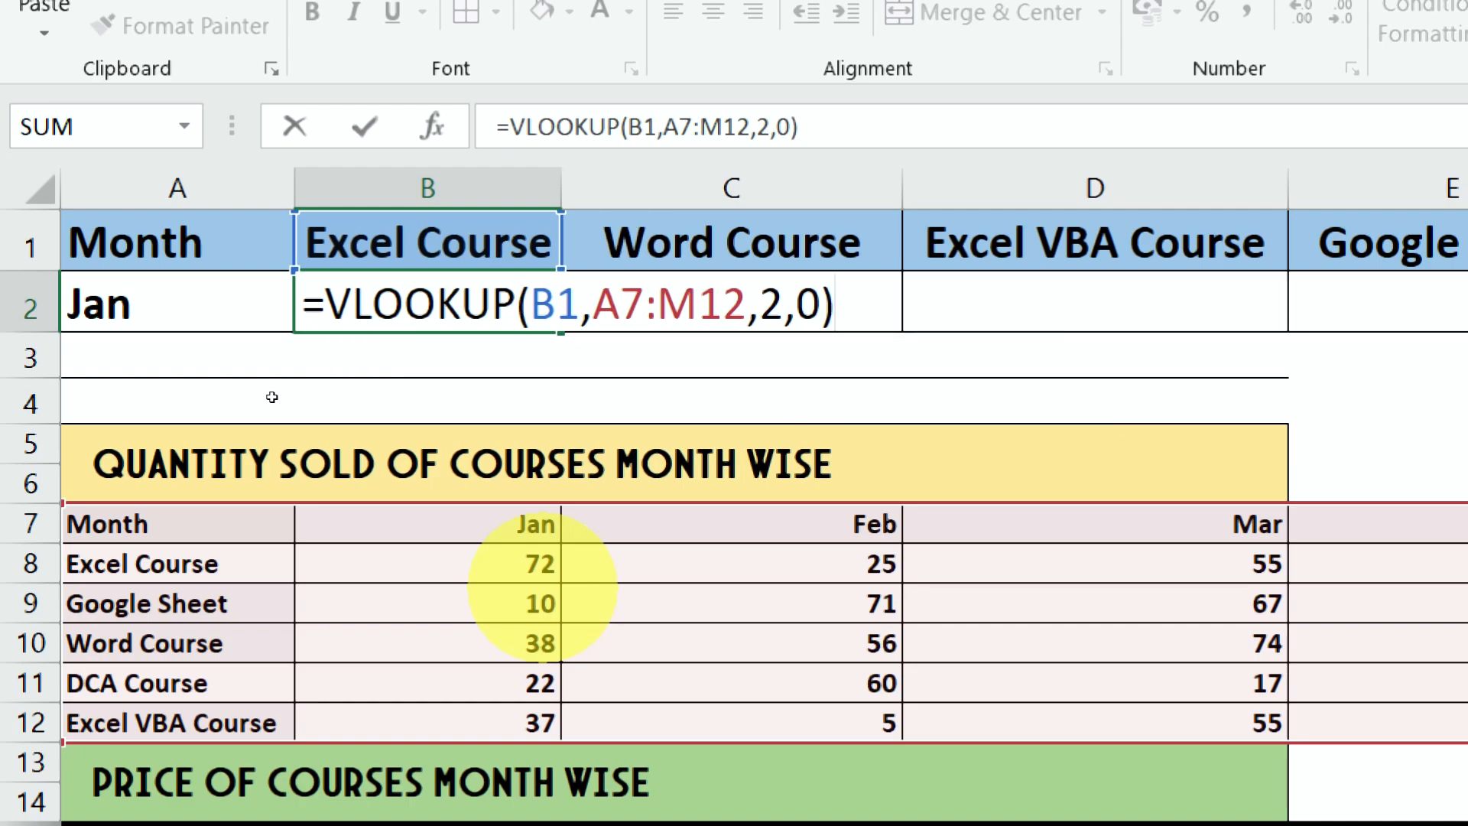
{"action": "key", "text": "Return"}
{"action": "key", "text": "Up"}
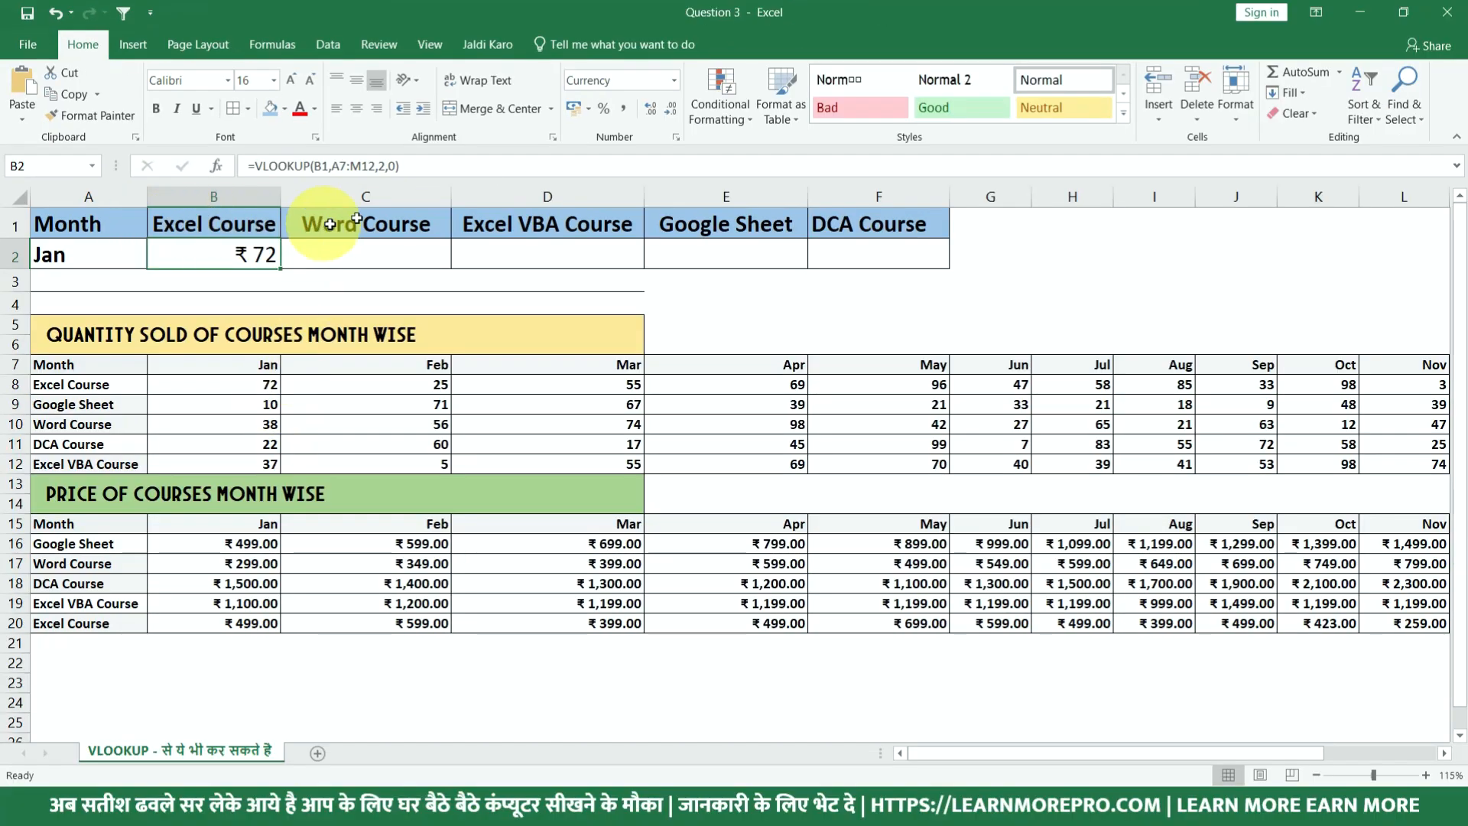
{"action": "left_click", "coordinate": [675, 84]}
{"action": "left_click", "coordinate": [659, 150]}
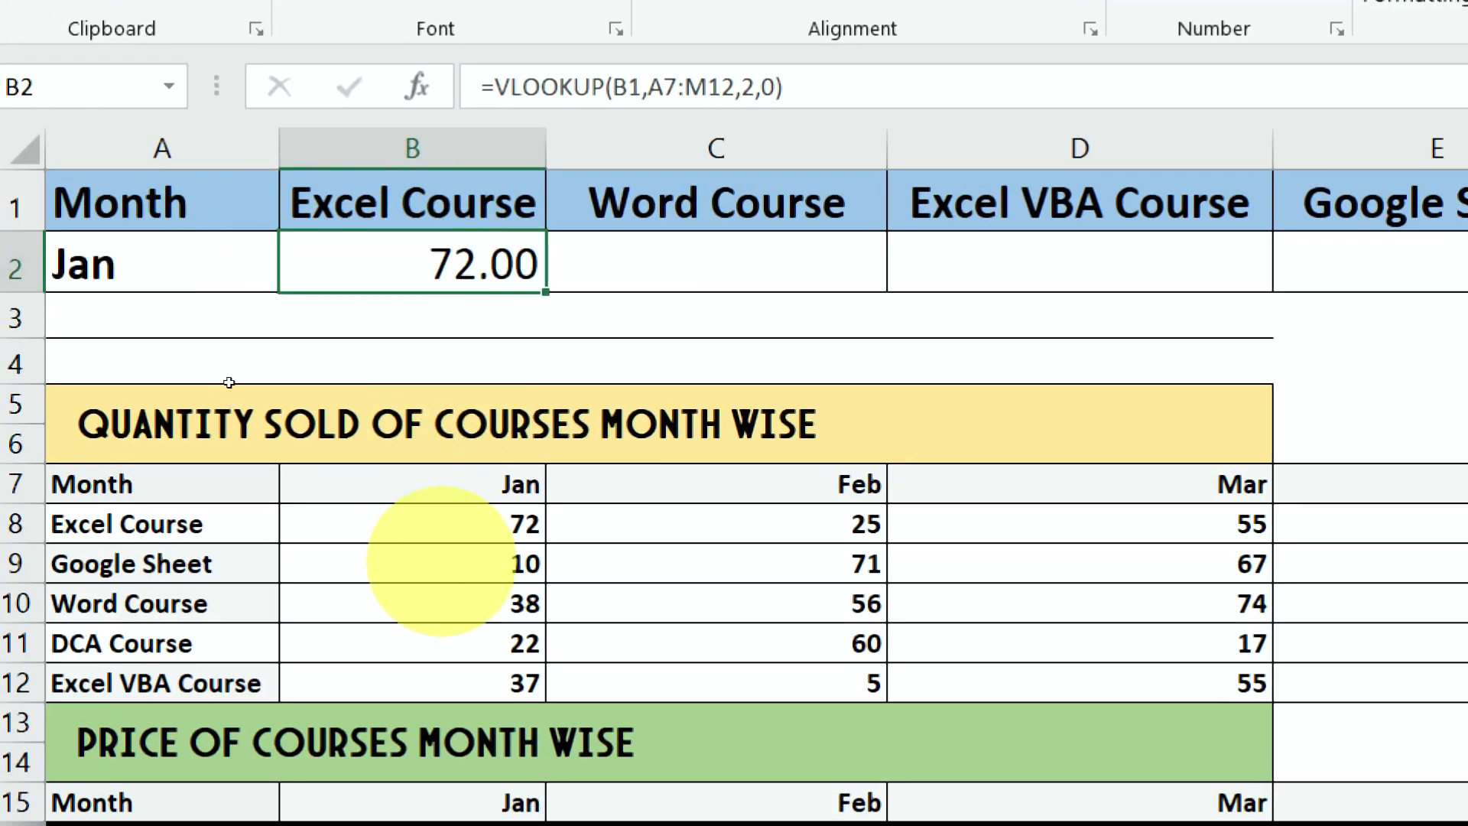
Test the lookup in B2 by switching the month in A2 to Feb and back to Jan
{"action": "left_click", "coordinate": [136, 243]}
{"action": "left_click", "coordinate": [295, 273]}
{"action": "left_click", "coordinate": [107, 340]}
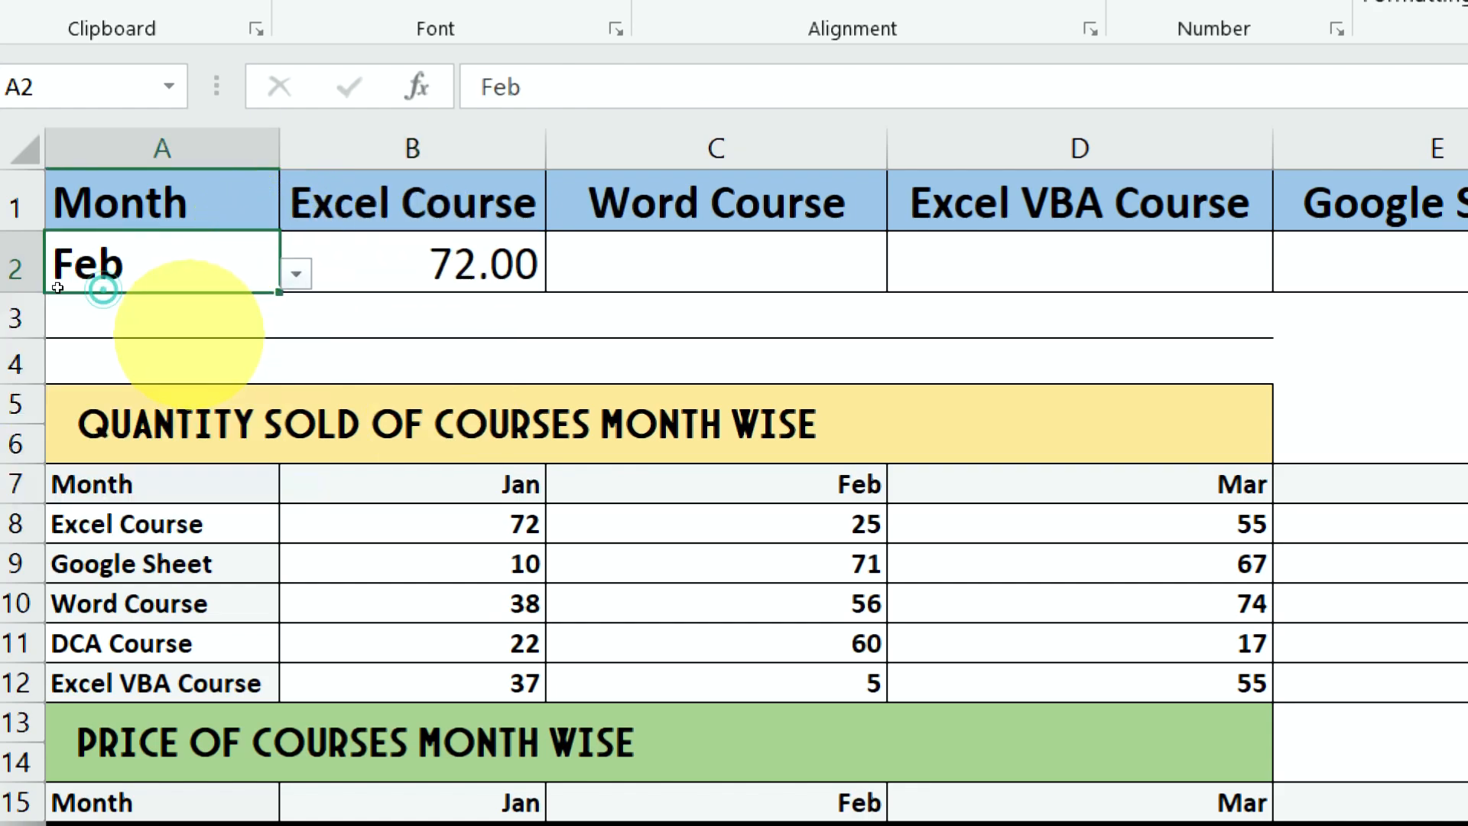
{"action": "key", "text": "alt+Down"}
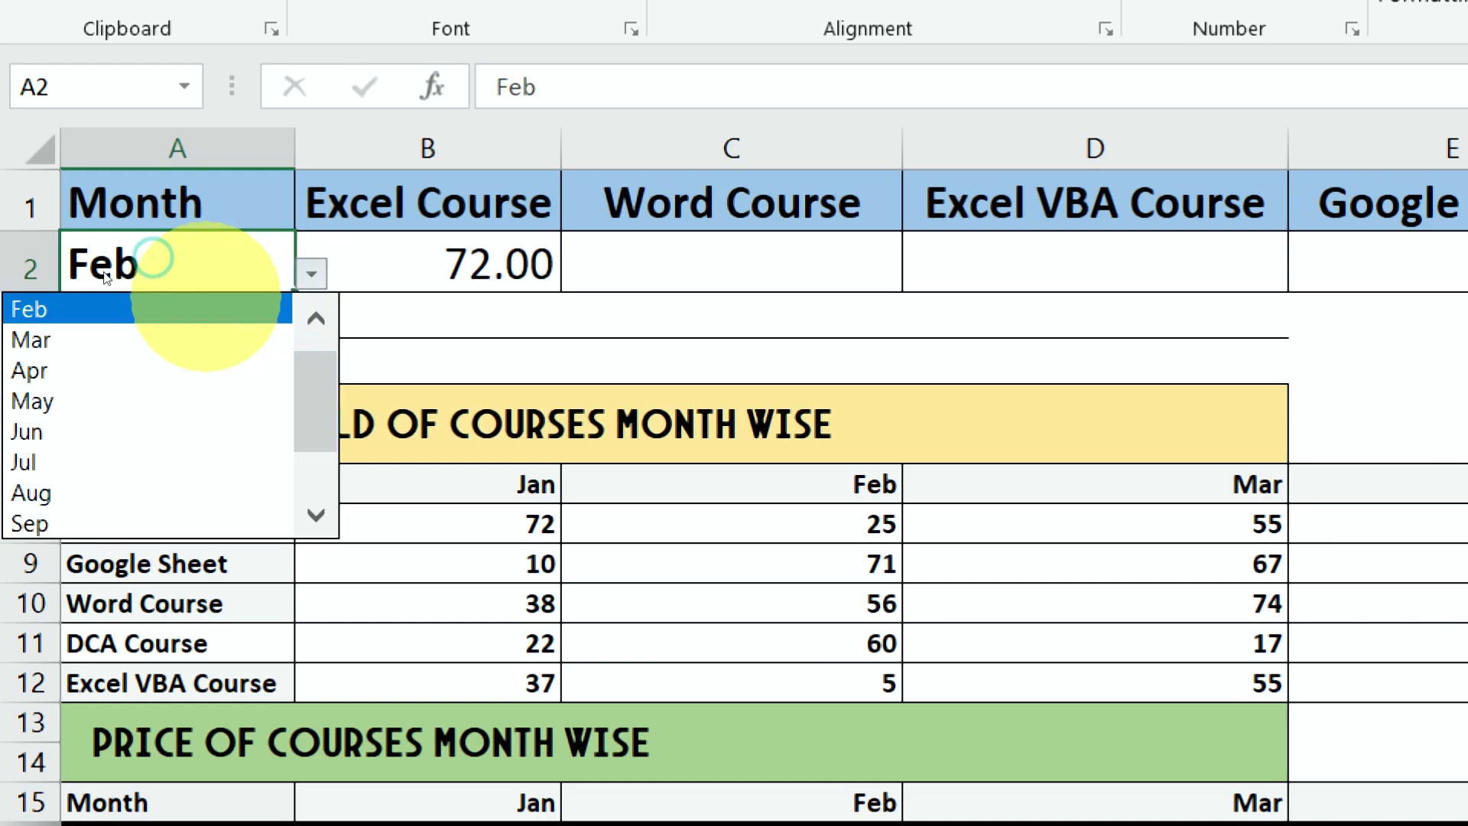
{"action": "scroll", "coordinate": [155, 305], "scroll_direction": "up", "scroll_amount": 1}
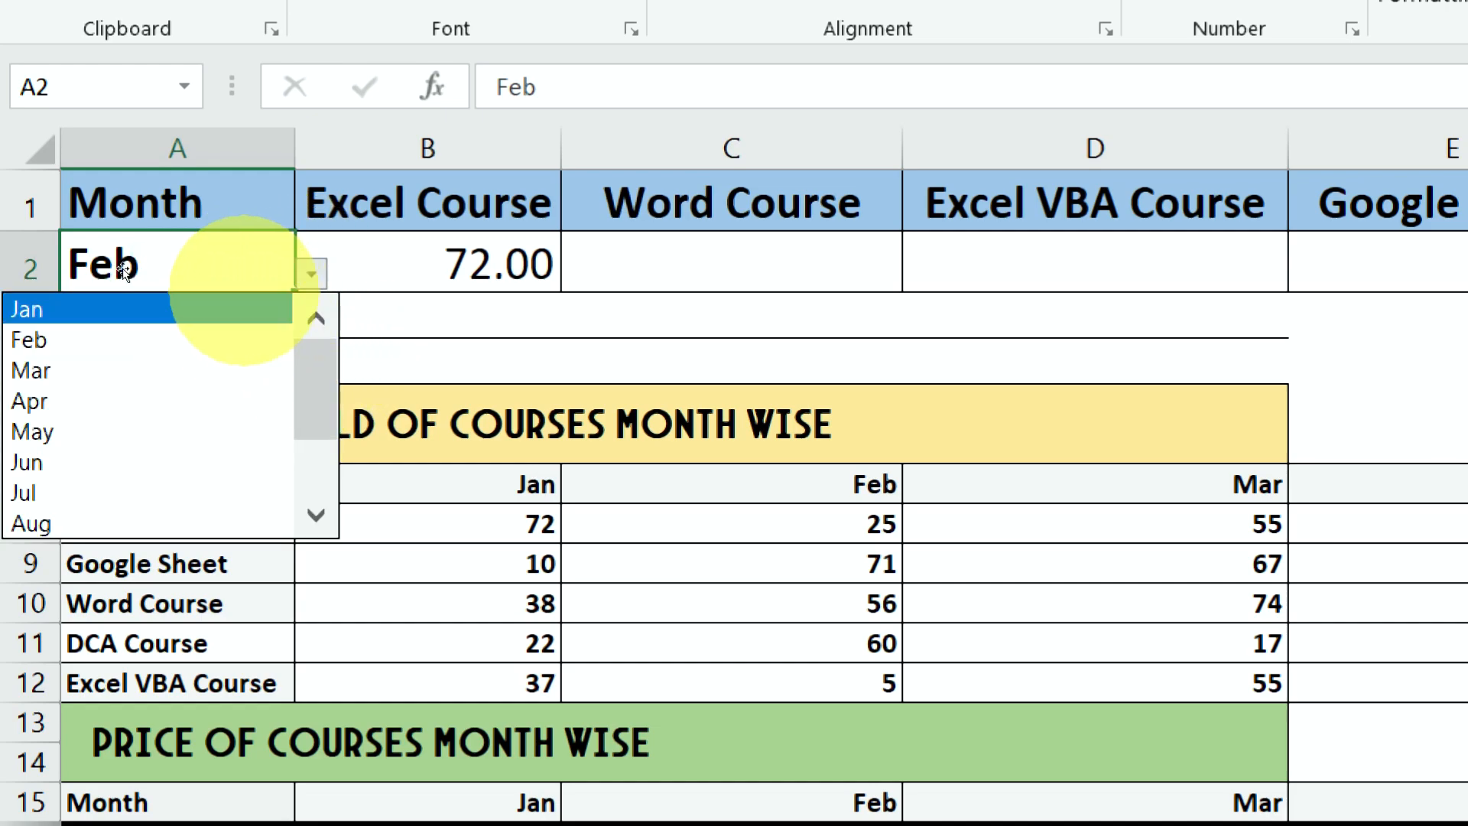
{"action": "key", "text": "Escape"}
{"action": "key", "text": "alt+Down"}
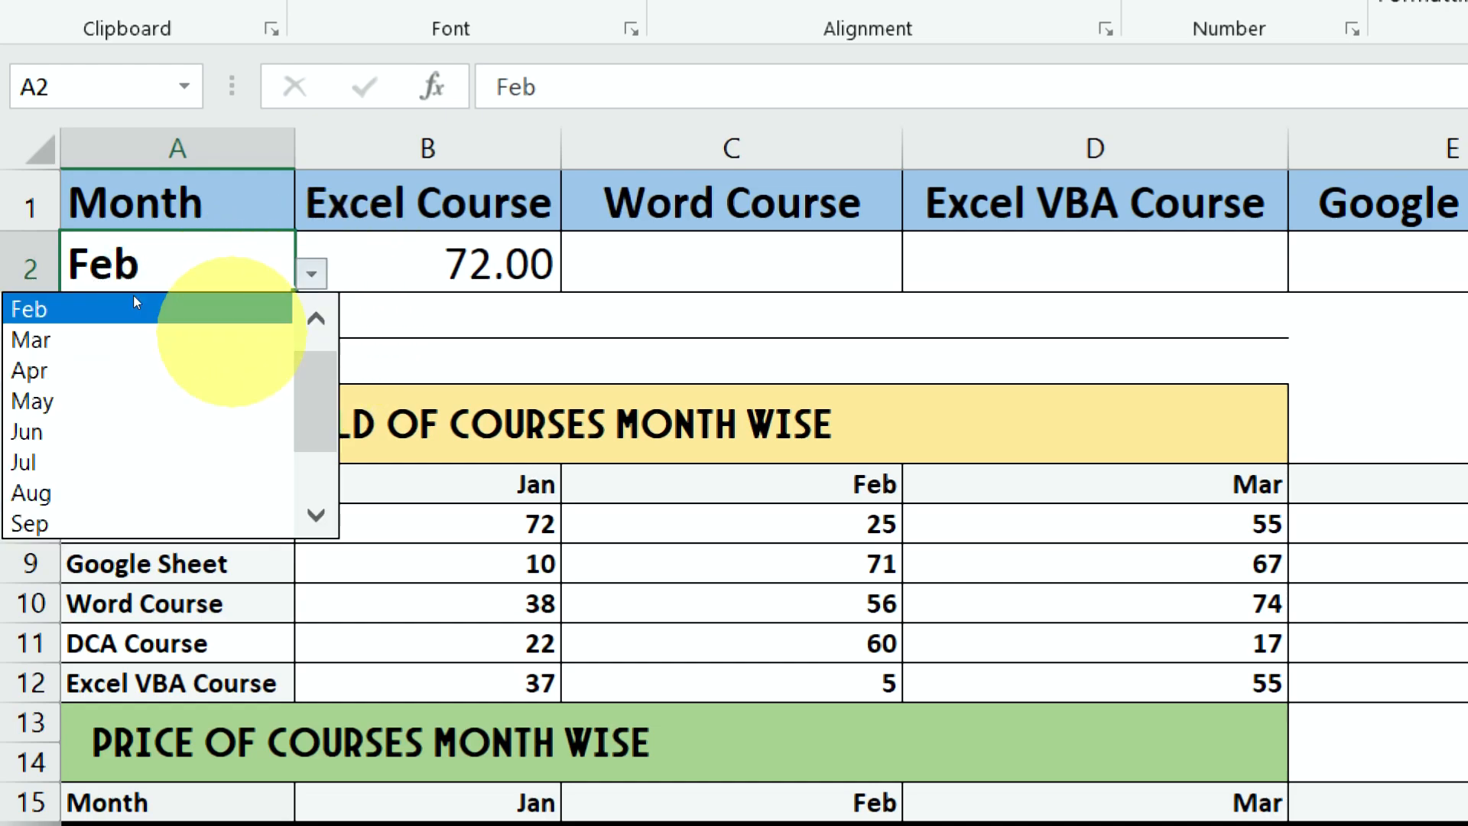
{"action": "key", "text": "Down"}
{"action": "key", "text": "Down"}
{"action": "scroll", "coordinate": [154, 282], "scroll_direction": "up", "scroll_amount": 1}
{"action": "key", "text": "Up"}
{"action": "key", "text": "Up"}
{"action": "key", "text": "Up"}
{"action": "key", "text": "Return"}
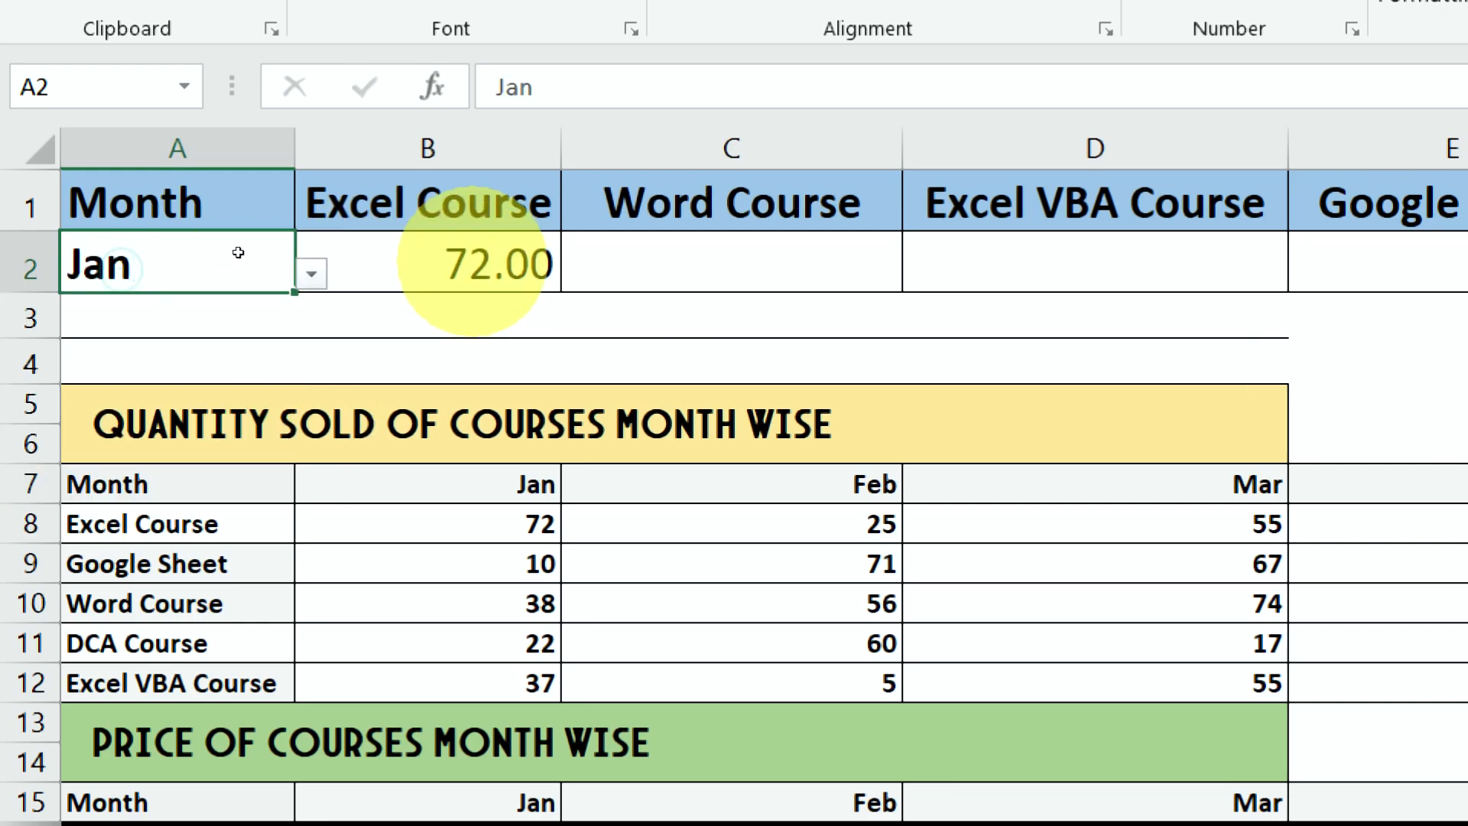
Try 3, 4 and 1 as the column index in B2's VLOOKUP, then restore it to 2
{"action": "key", "text": "Right"}
{"action": "key", "text": "F2"}
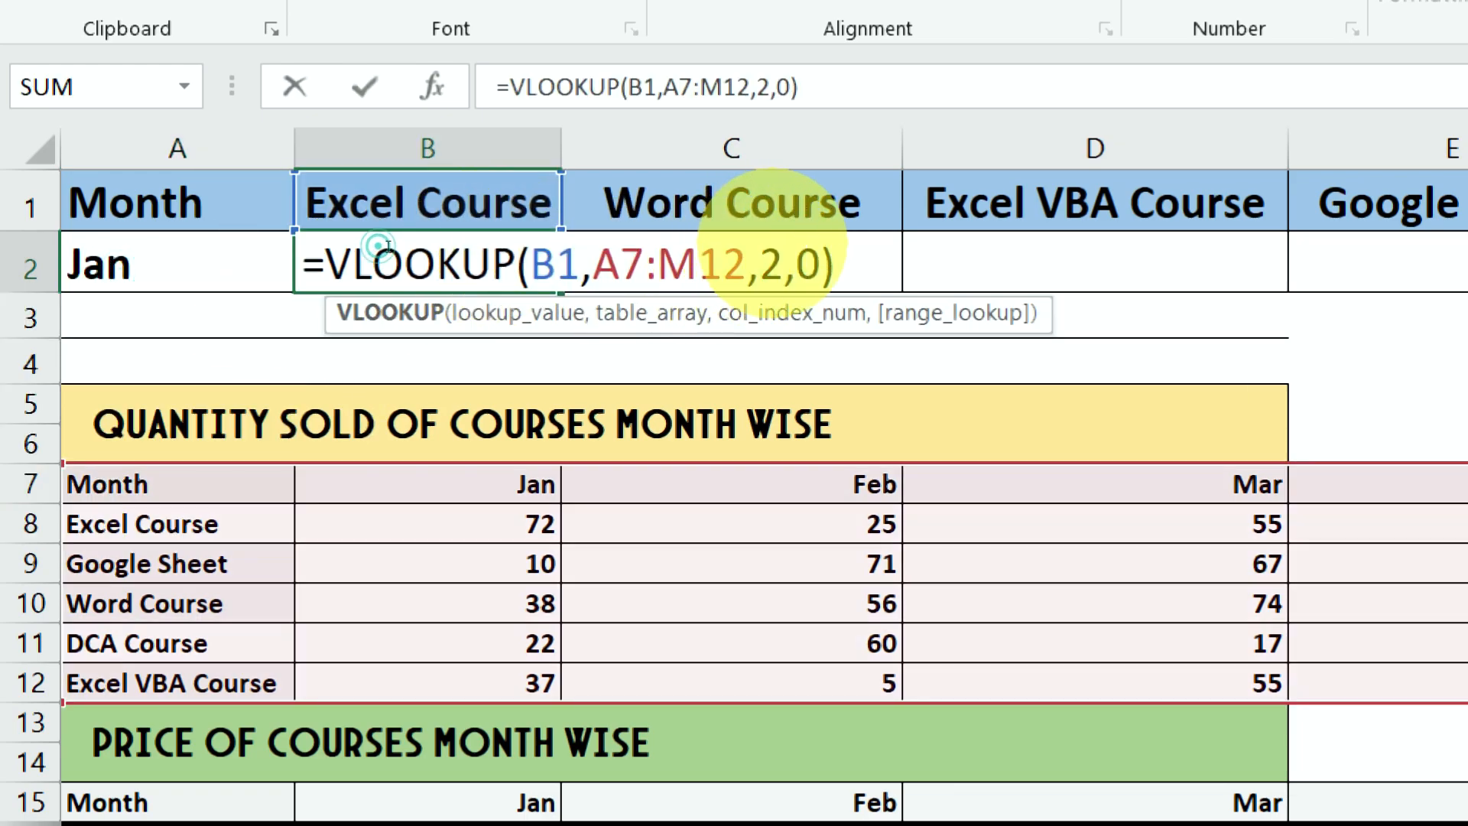
{"action": "double_click", "coordinate": [773, 263]}
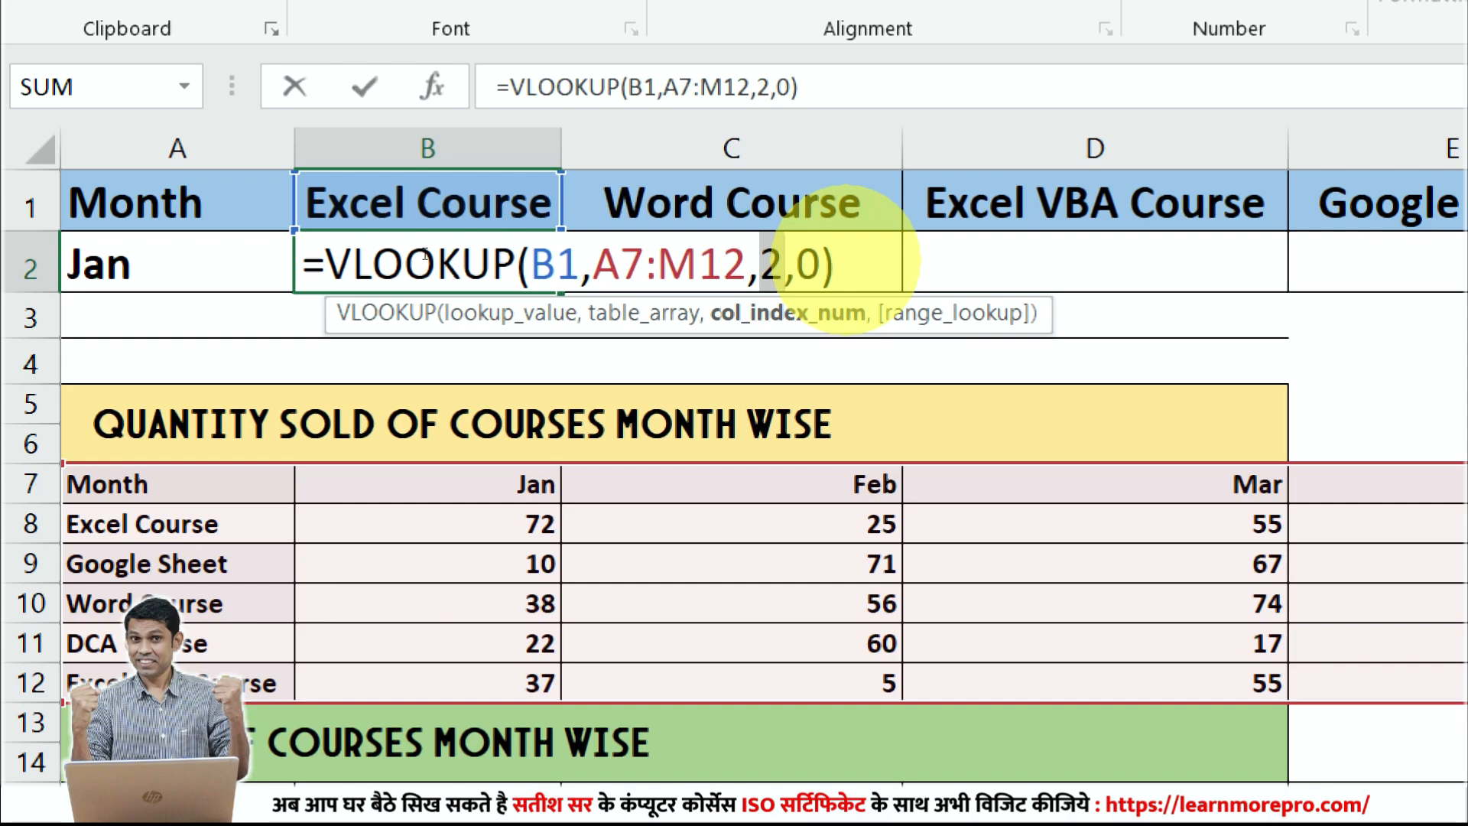
{"action": "key", "text": "BackSpace"}
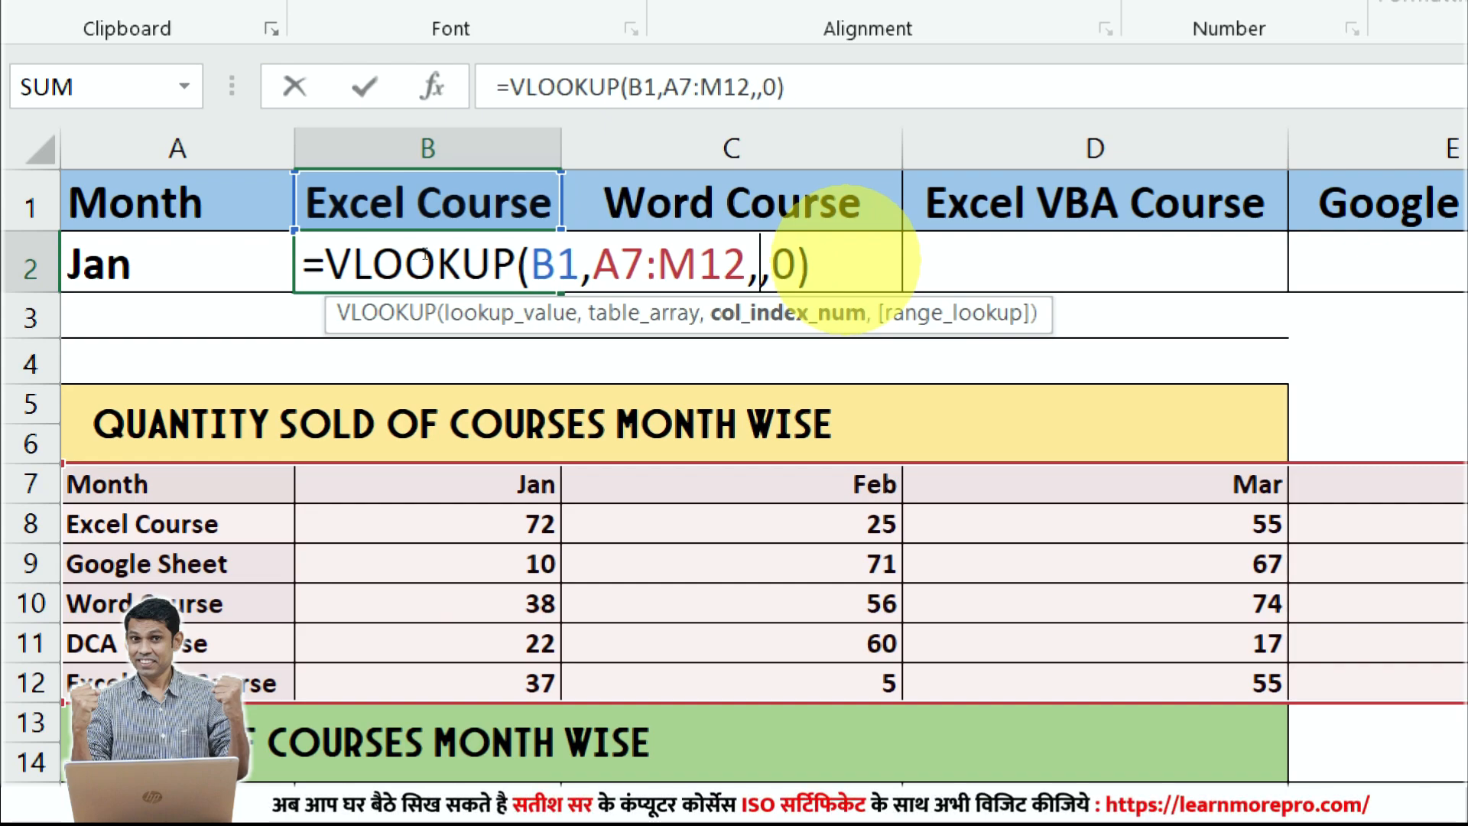
{"action": "type", "text": "3"}
{"action": "key", "text": "BackSpace"}
{"action": "type", "text": "4"}
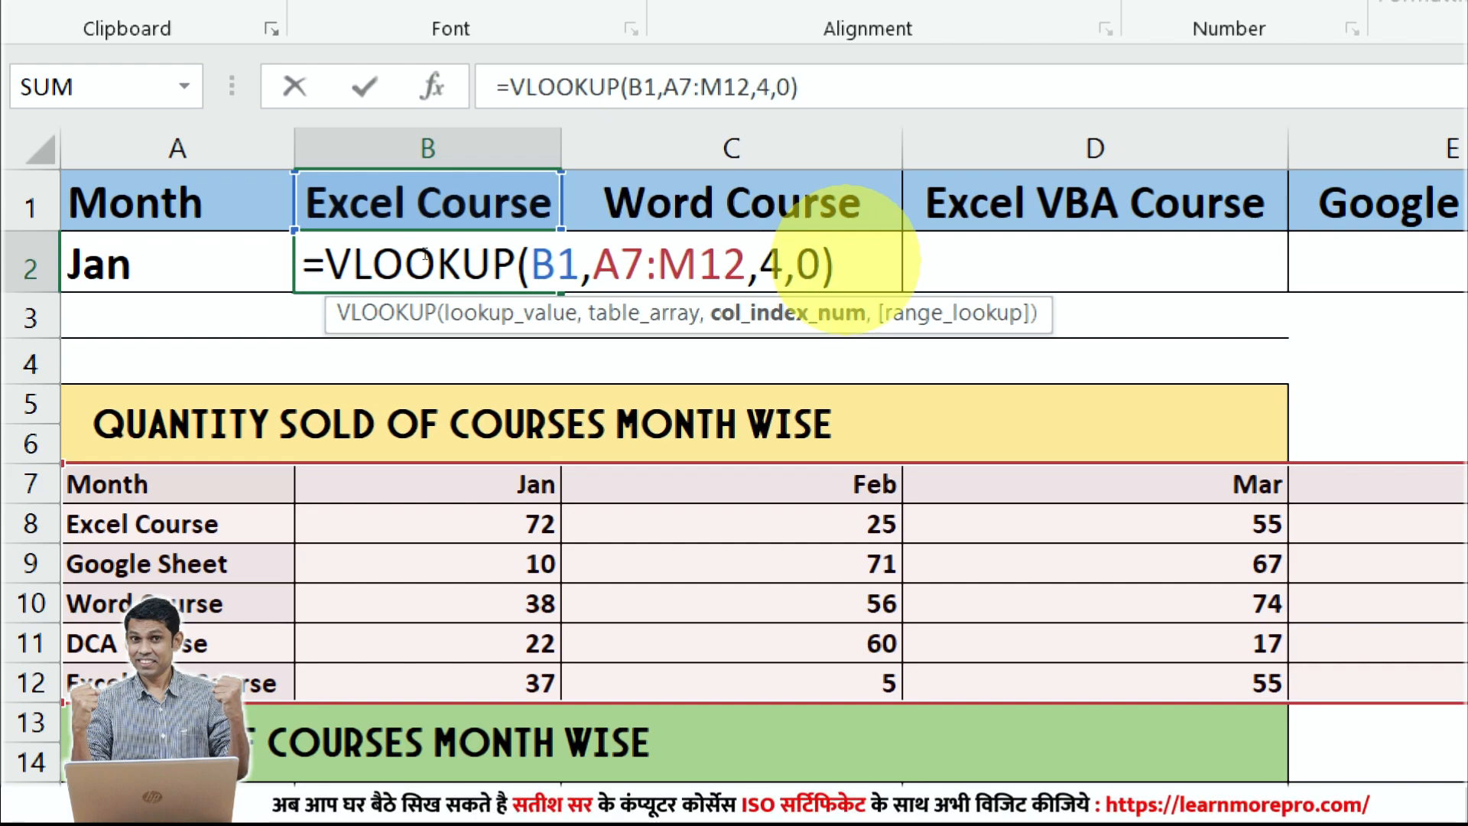
{"action": "key", "text": "BackSpace"}
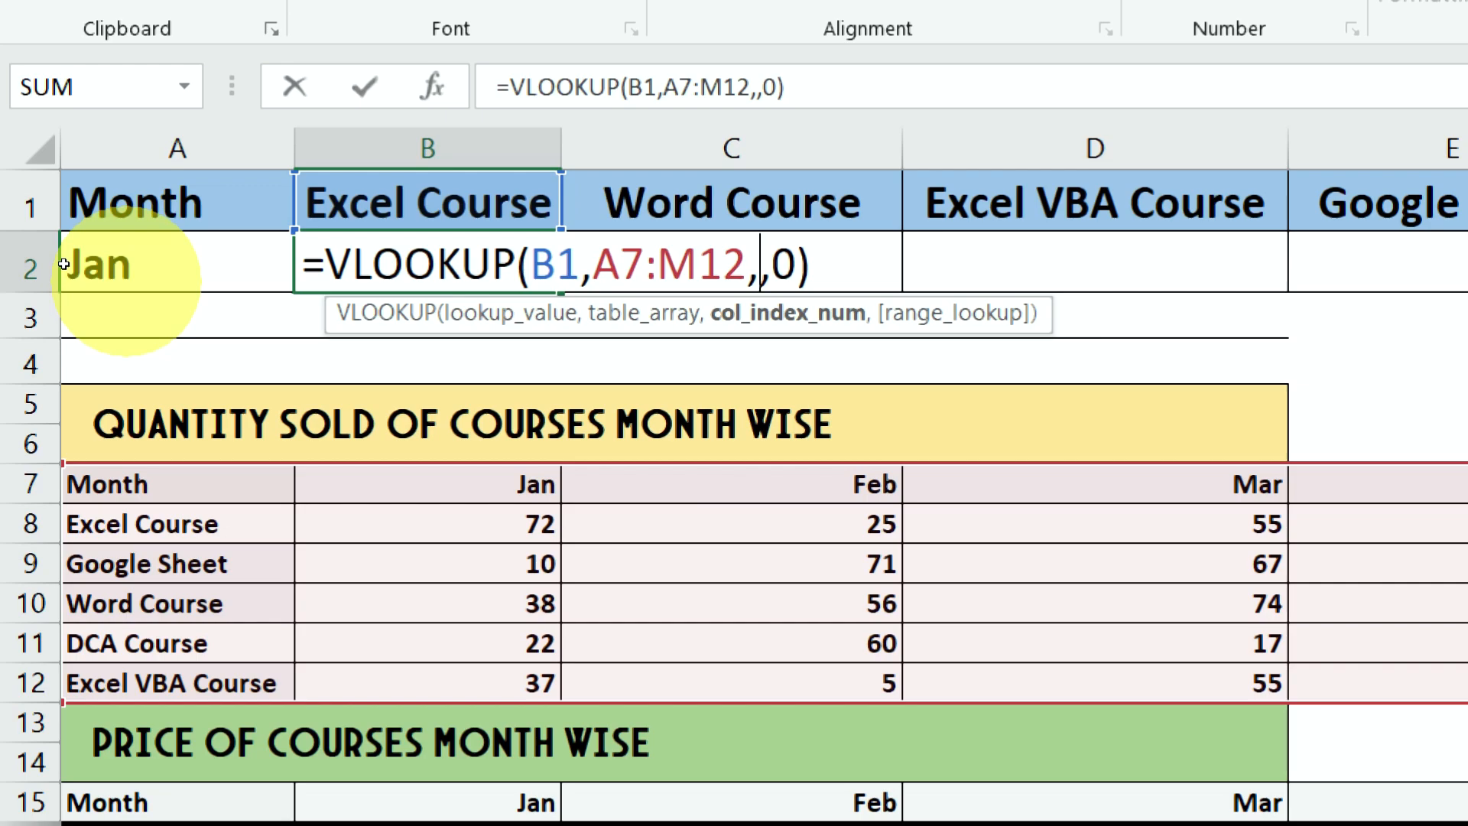
{"action": "type", "text": "1"}
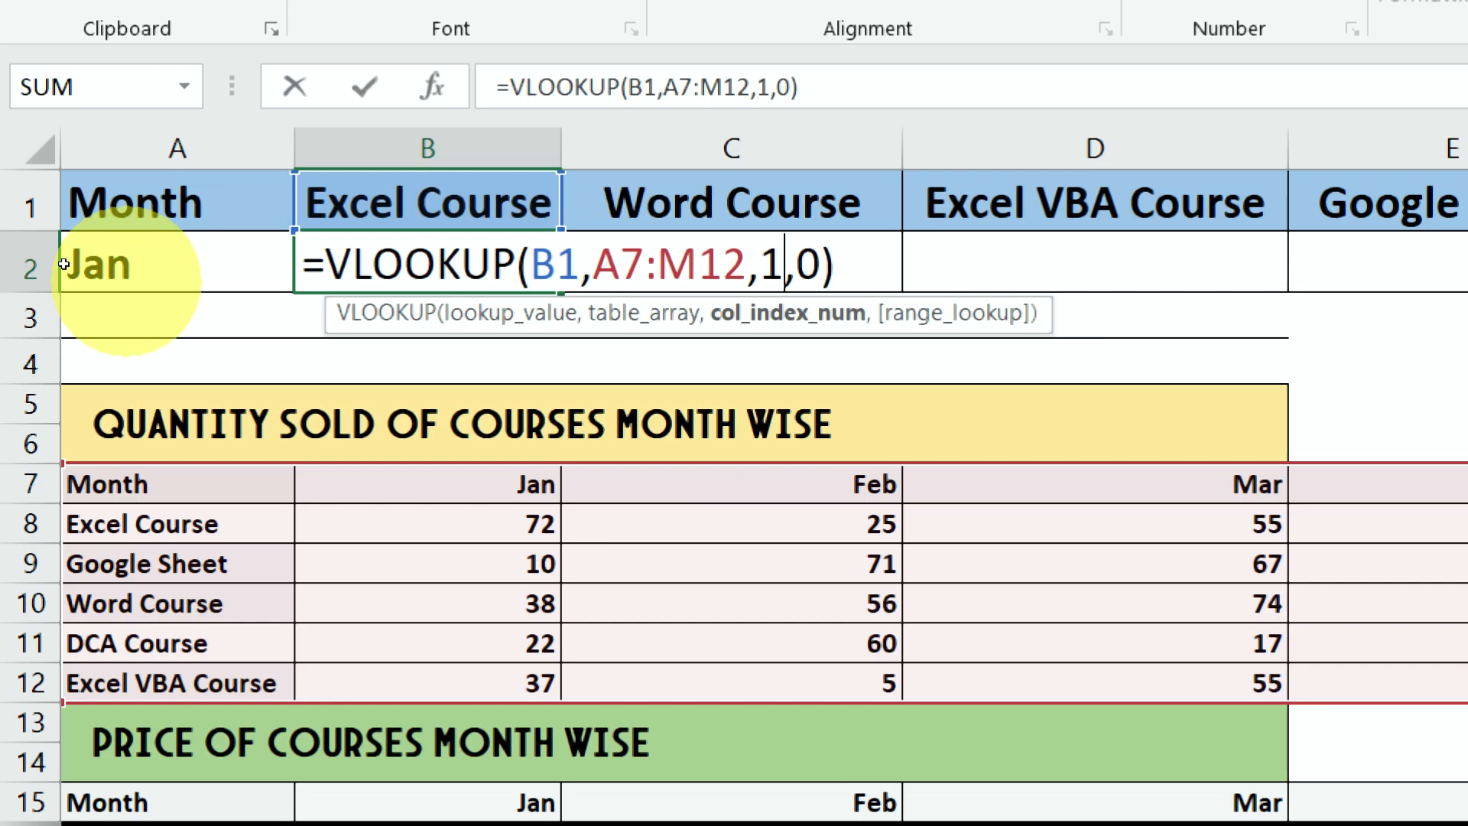
{"action": "key", "text": "BackSpace"}
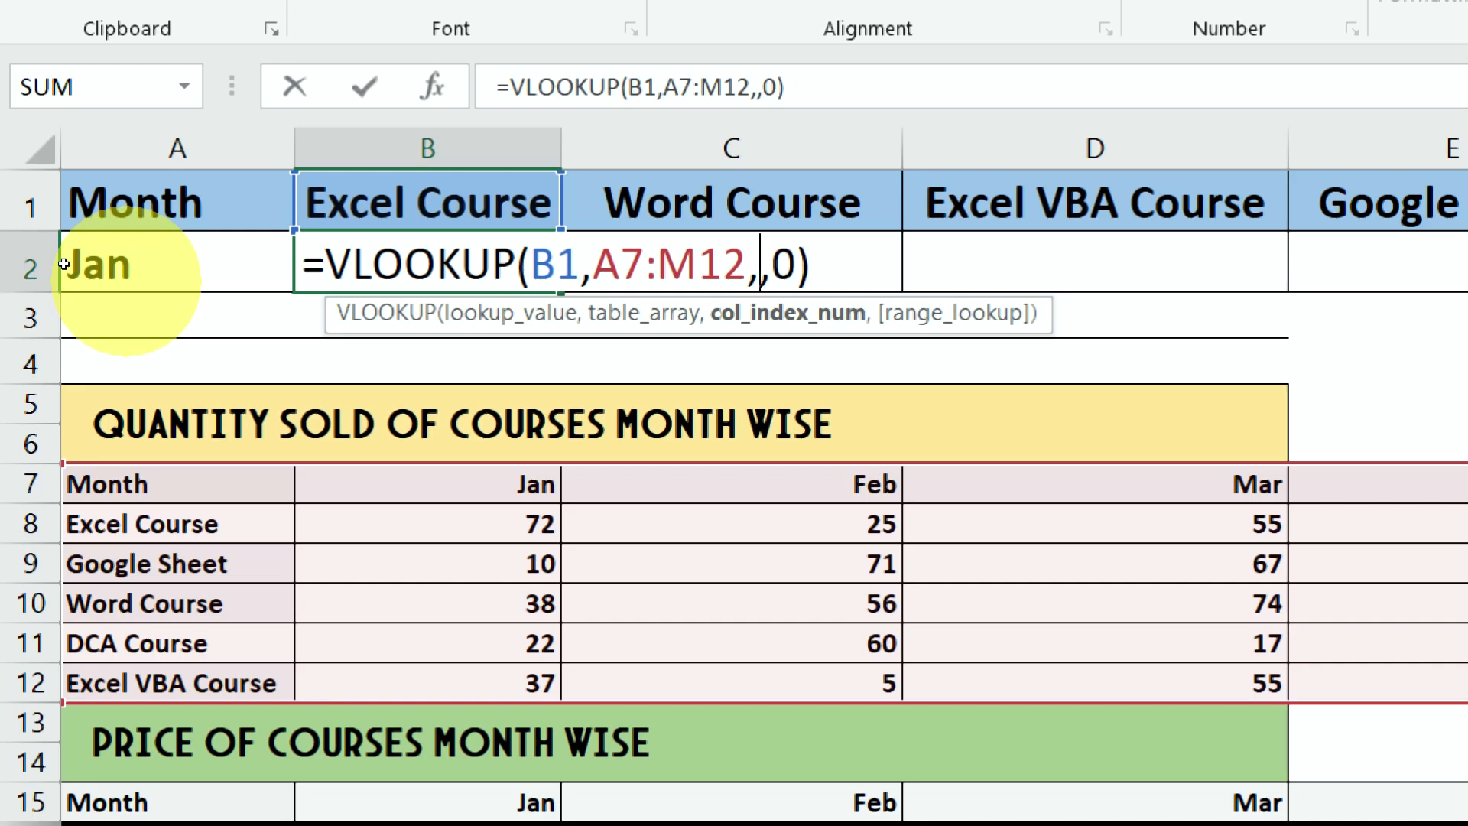
{"action": "type", "text": "2"}
{"action": "key", "text": "Return"}
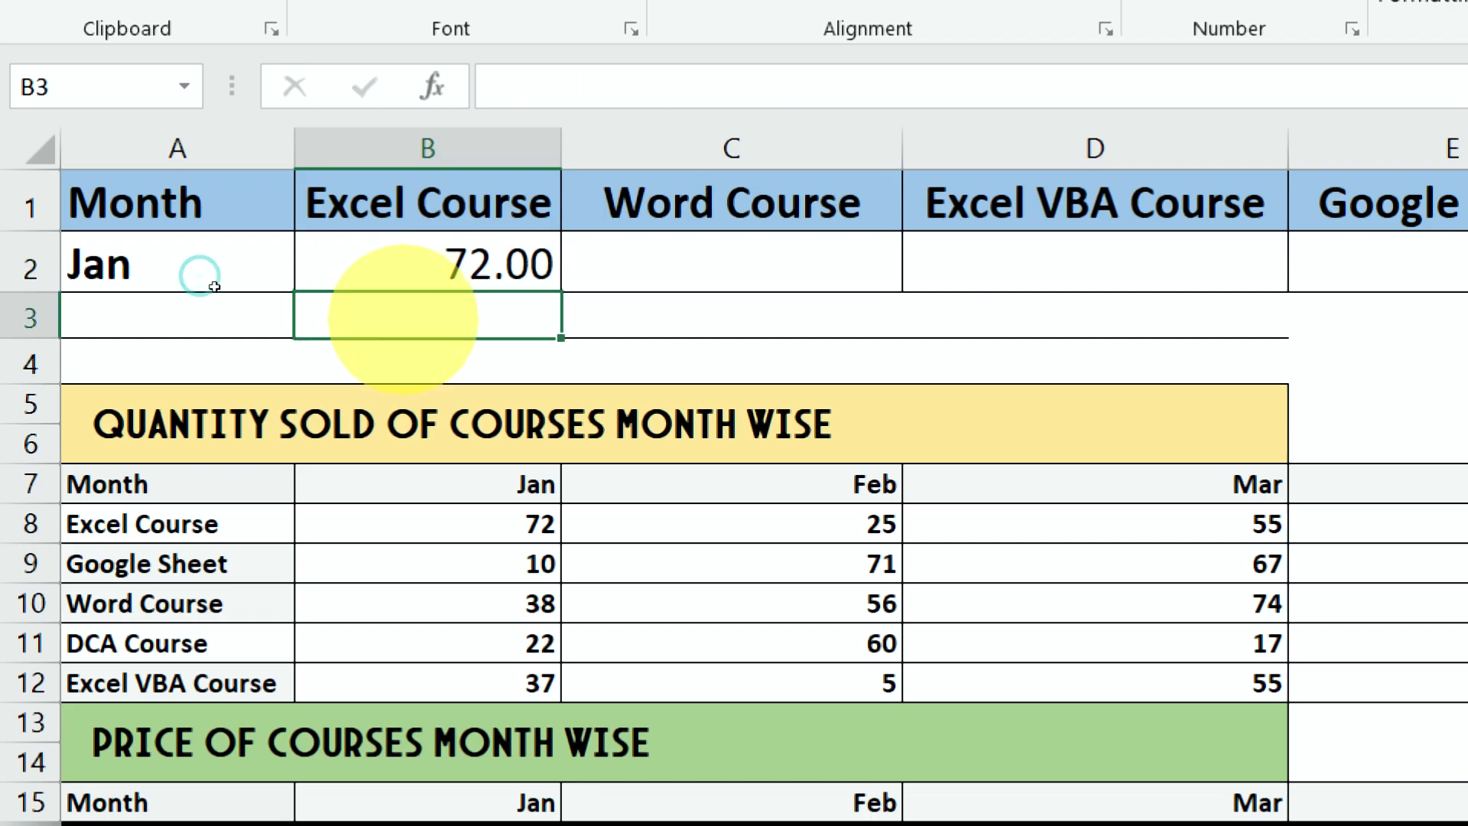
Start a MATCH formula in B3 with A2 as the lookup value and the month header row A7:M7 as the lookup array
{"action": "type", "text": "=MATCH("}
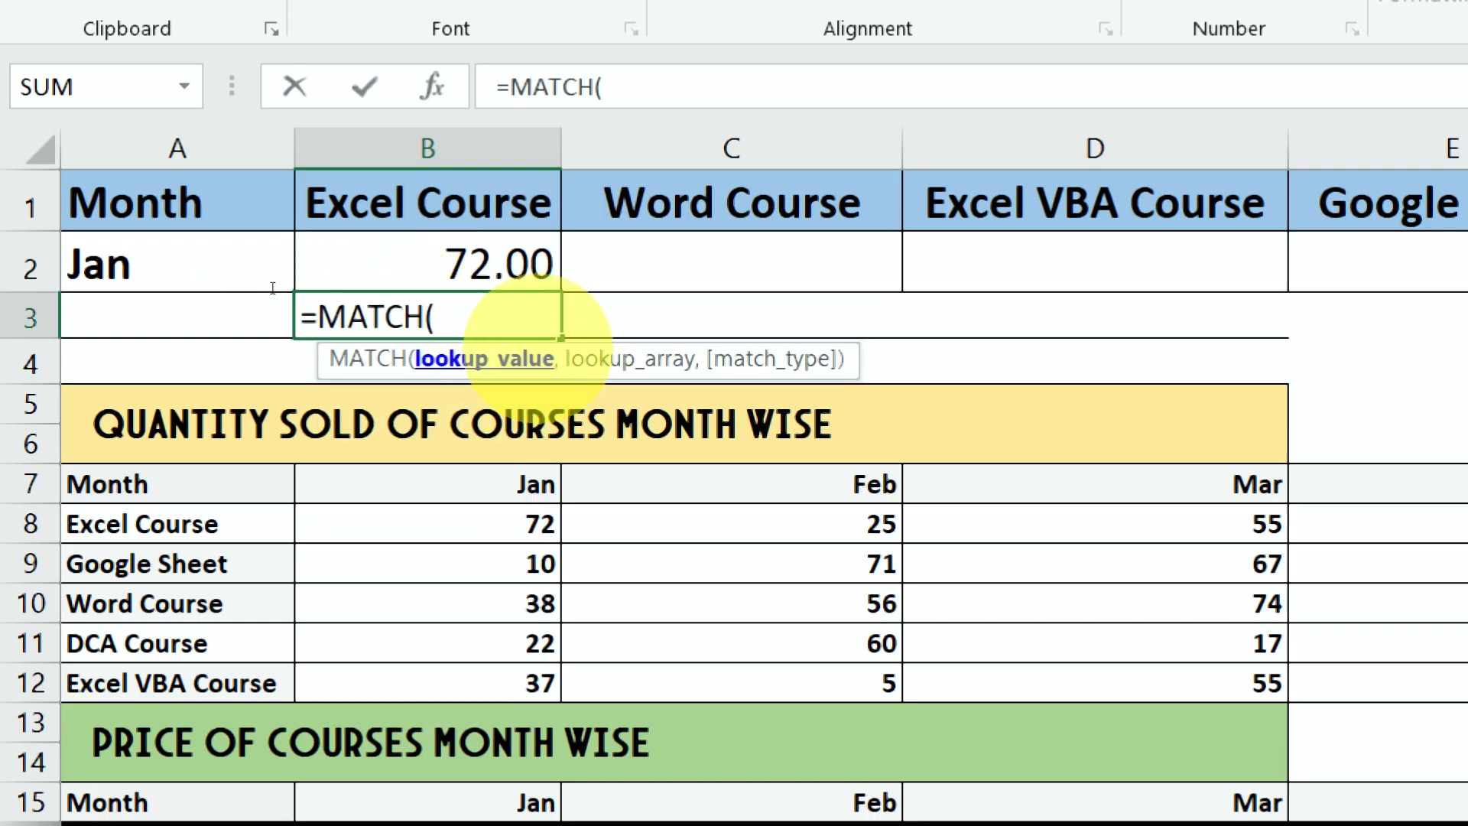
{"action": "left_click", "coordinate": [95, 252]}
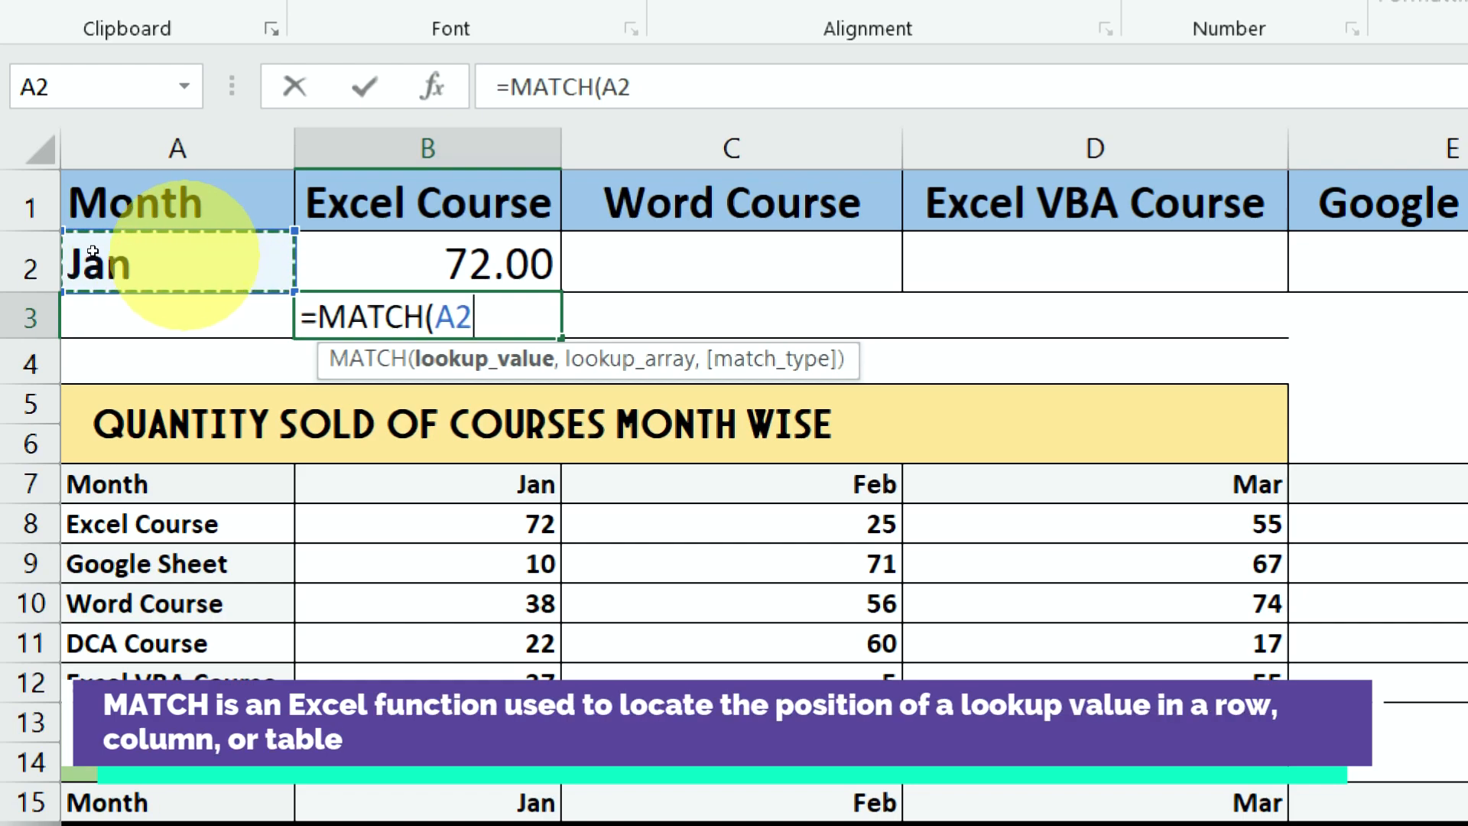
{"action": "type", "text": ","}
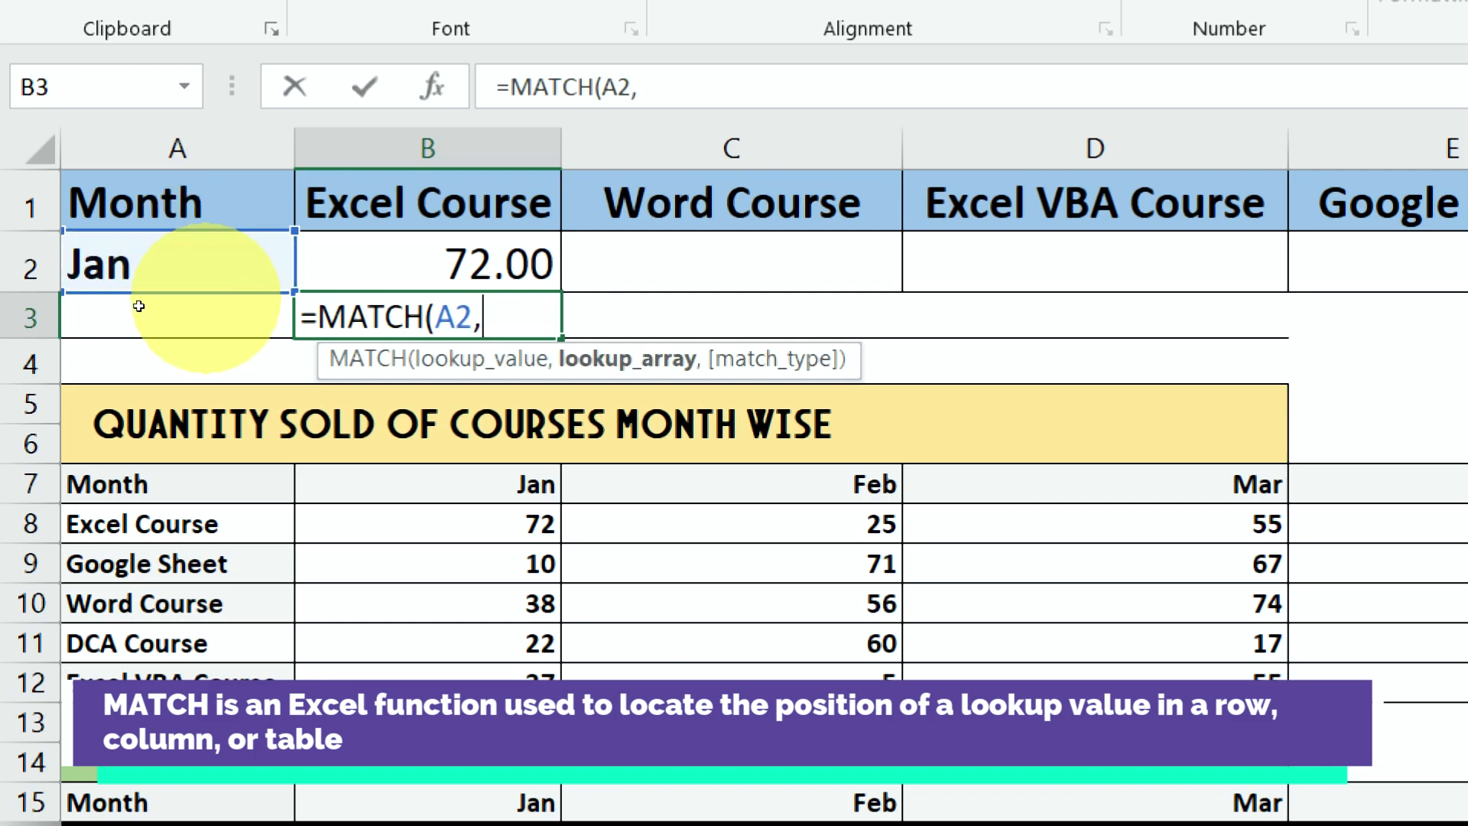
{"action": "left_click", "coordinate": [145, 484]}
{"action": "left_click_drag", "start_coordinate": [145, 501], "coordinate": [951, 442]}
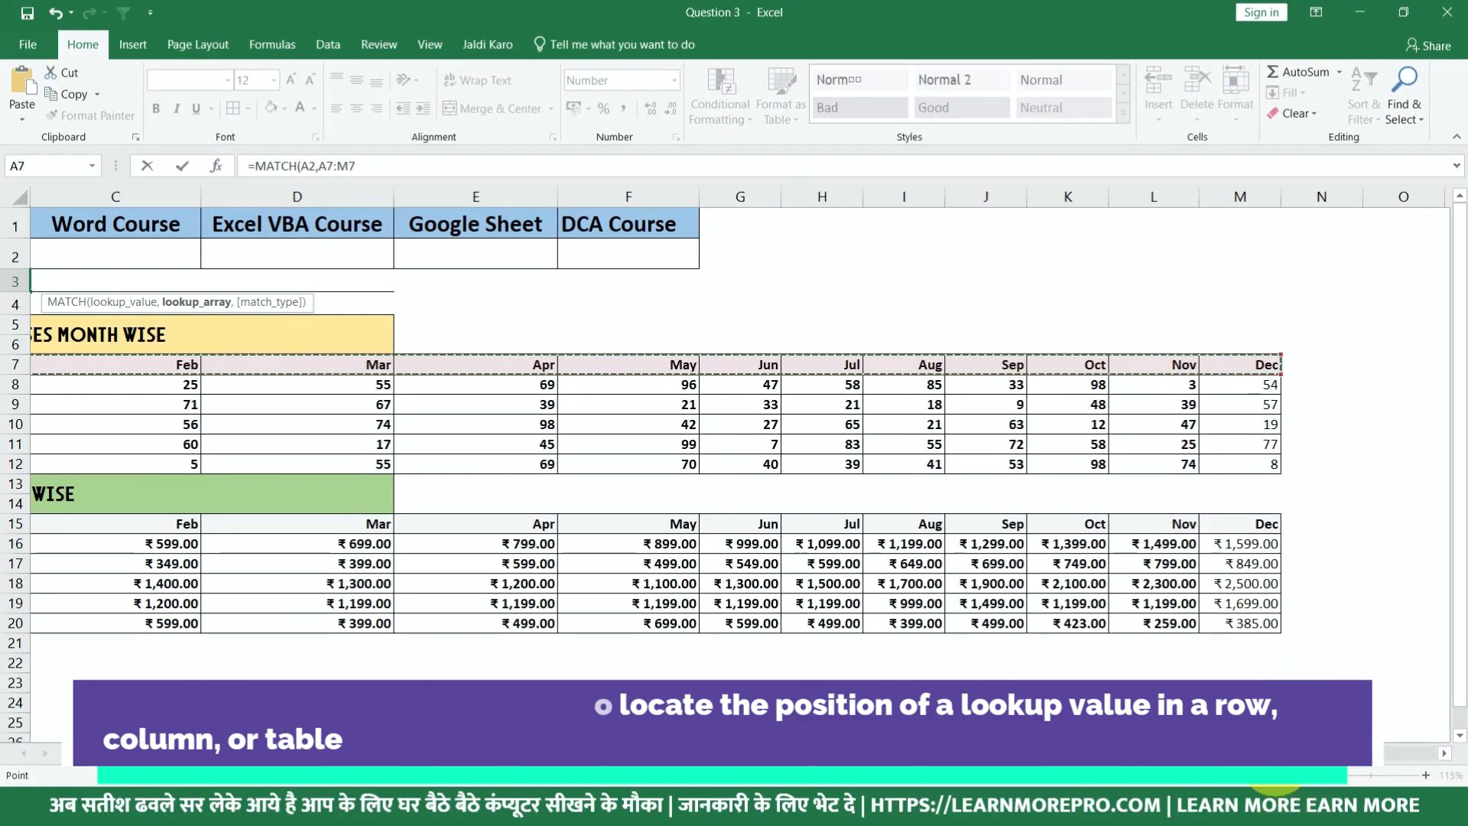
{"action": "scroll", "coordinate": [734, 459], "scroll_direction": "left", "scroll_amount": 2}
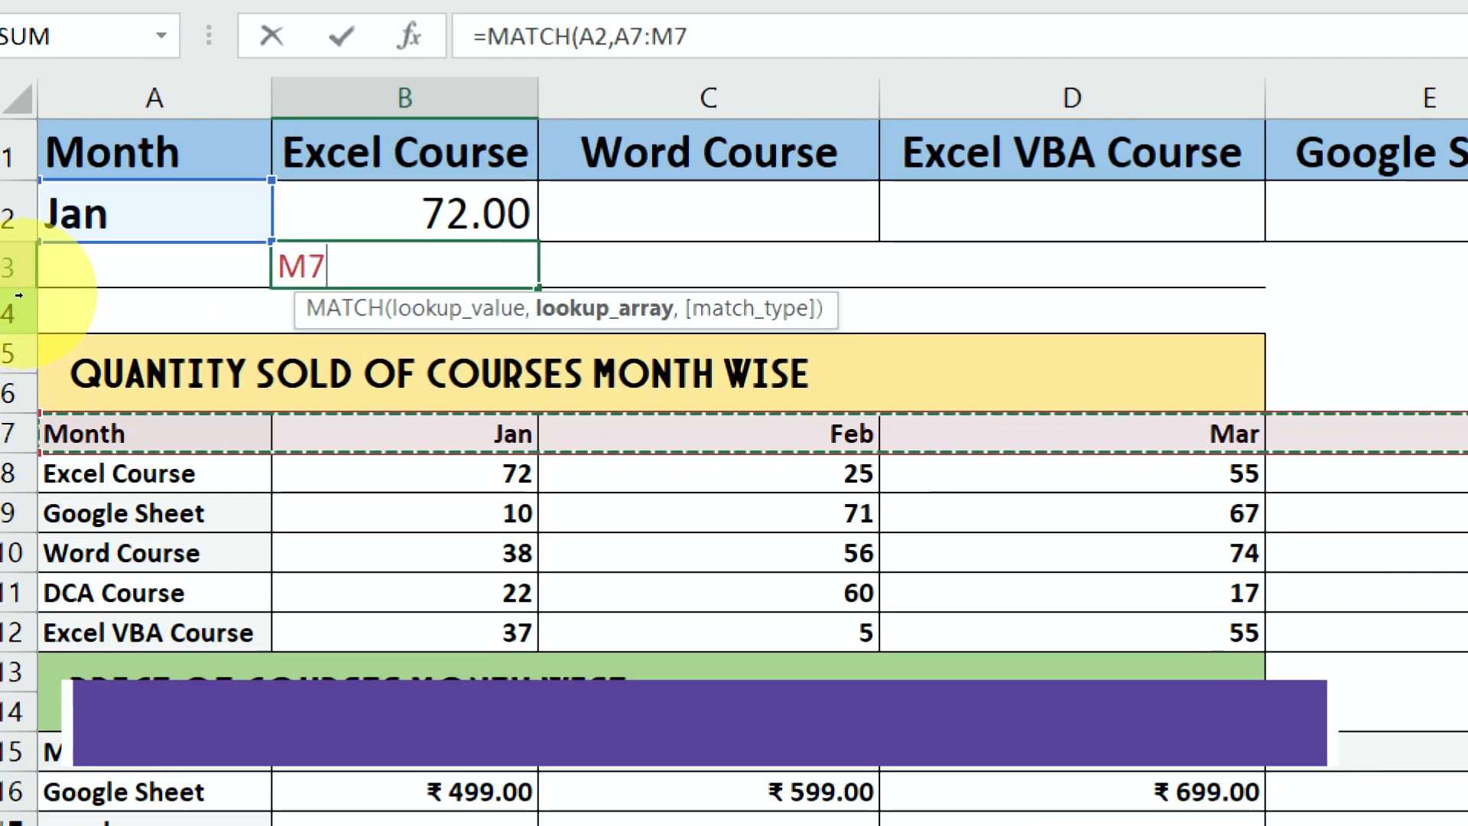
{"action": "left_click", "coordinate": [329, 260]}
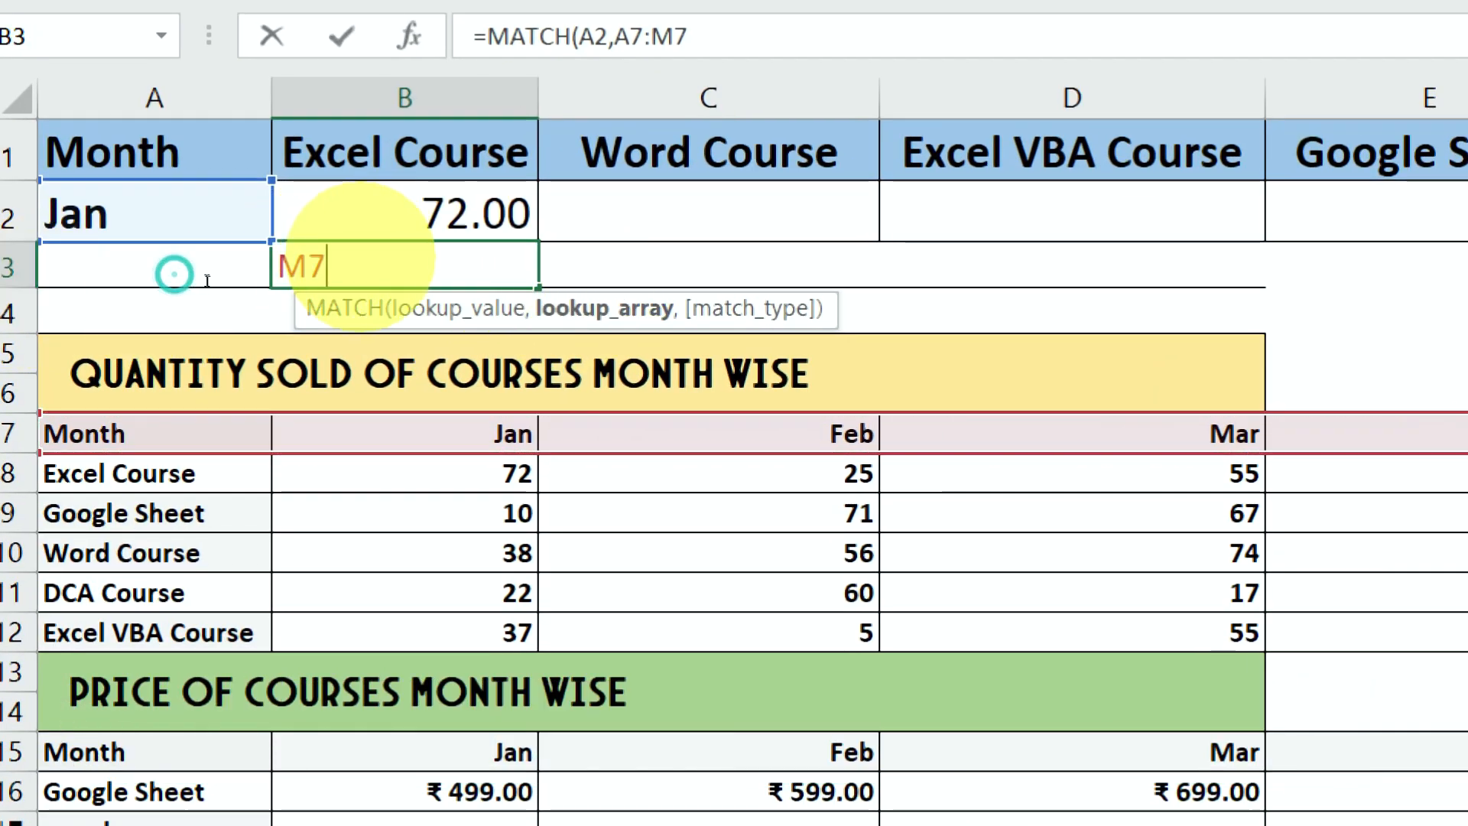
Complete B3's MATCH formula with match type 0 for an exact match
{"action": "type", "text": ","}
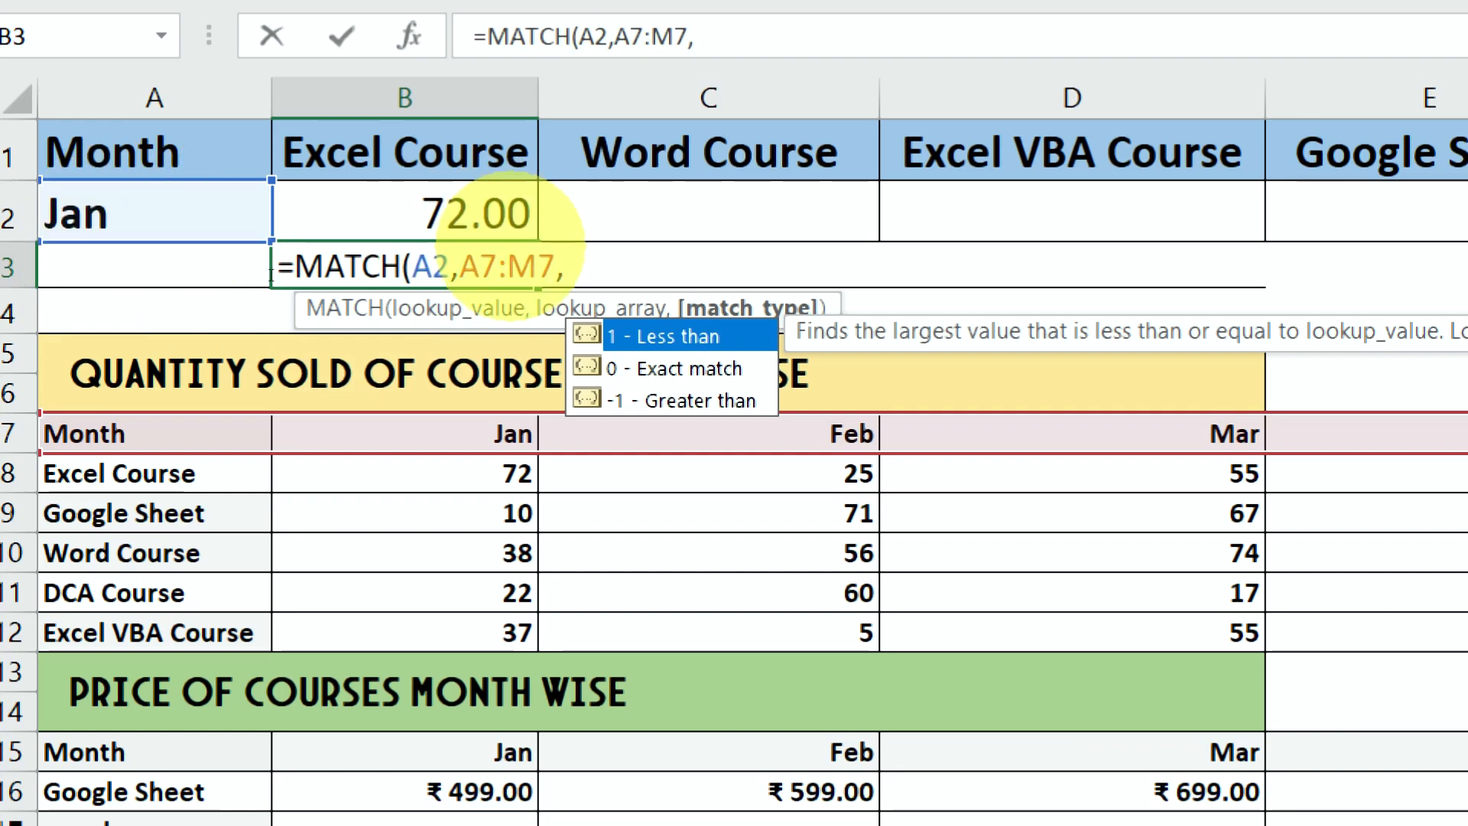
{"action": "left_click_drag", "start_coordinate": [458, 262], "coordinate": [535, 260]}
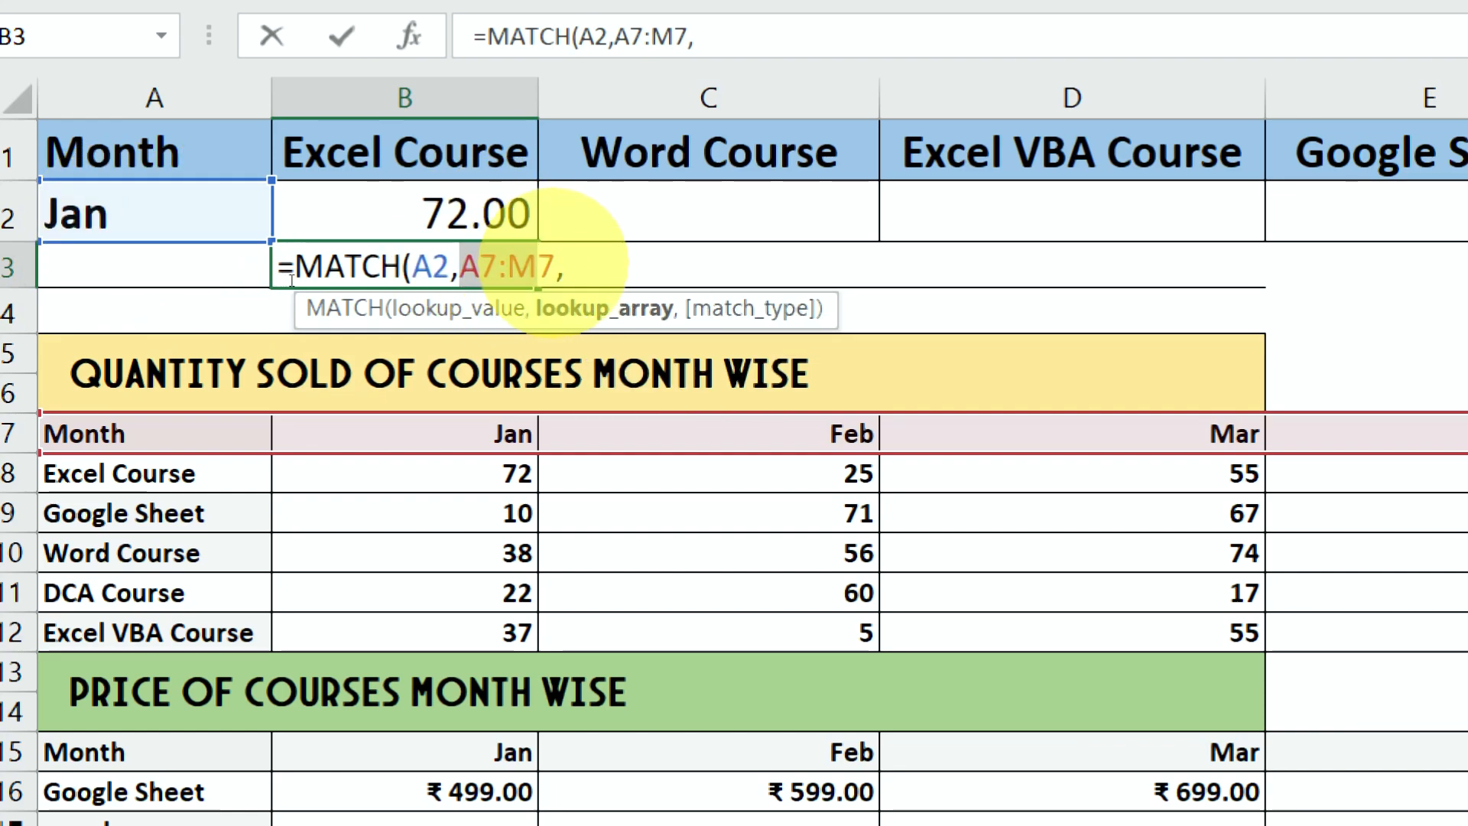
{"action": "left_click", "coordinate": [627, 245]}
{"action": "type", "text": "0)"}
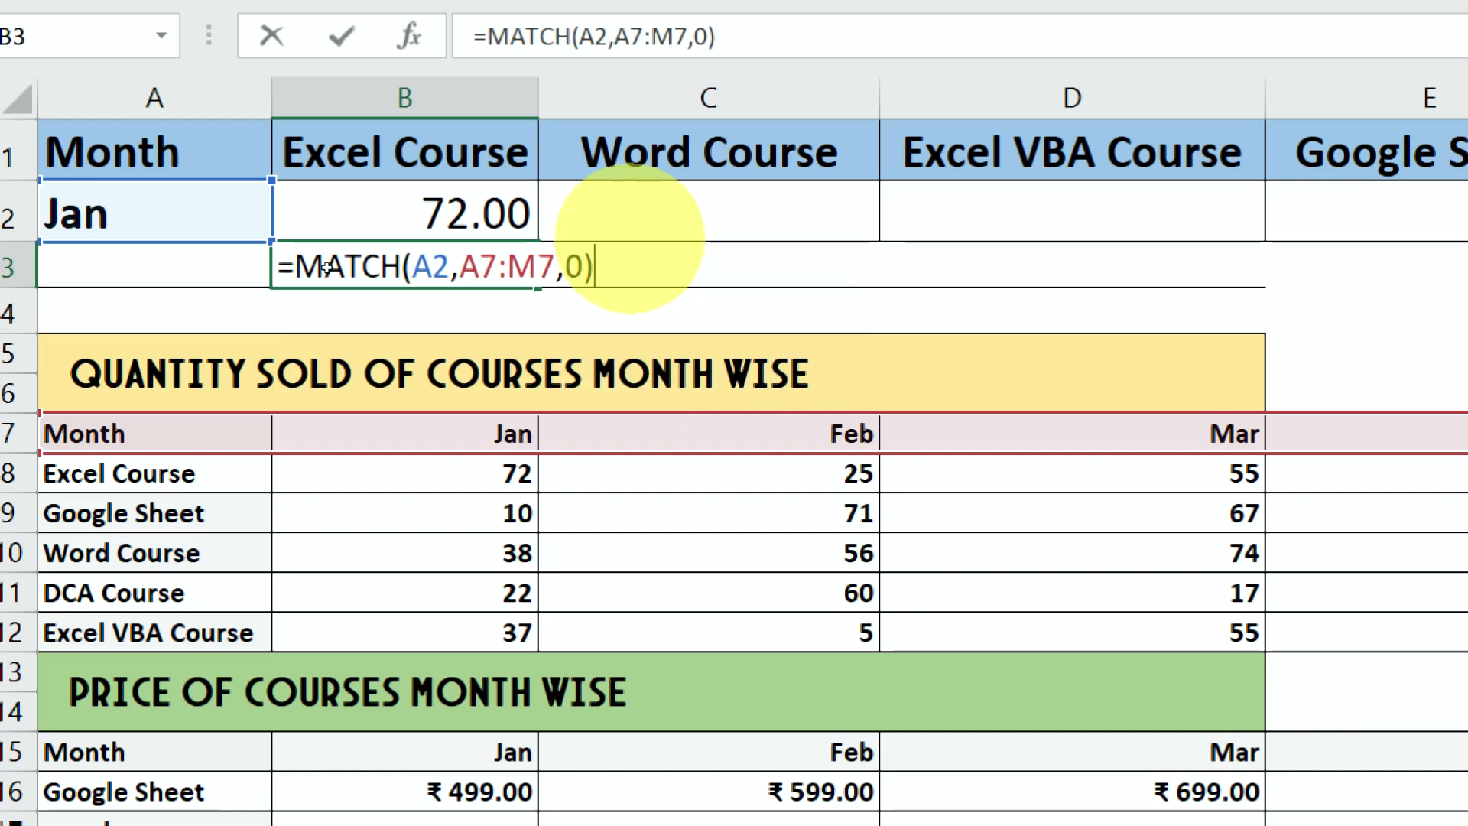
{"action": "left_click_drag", "start_coordinate": [605, 262], "coordinate": [195, 228]}
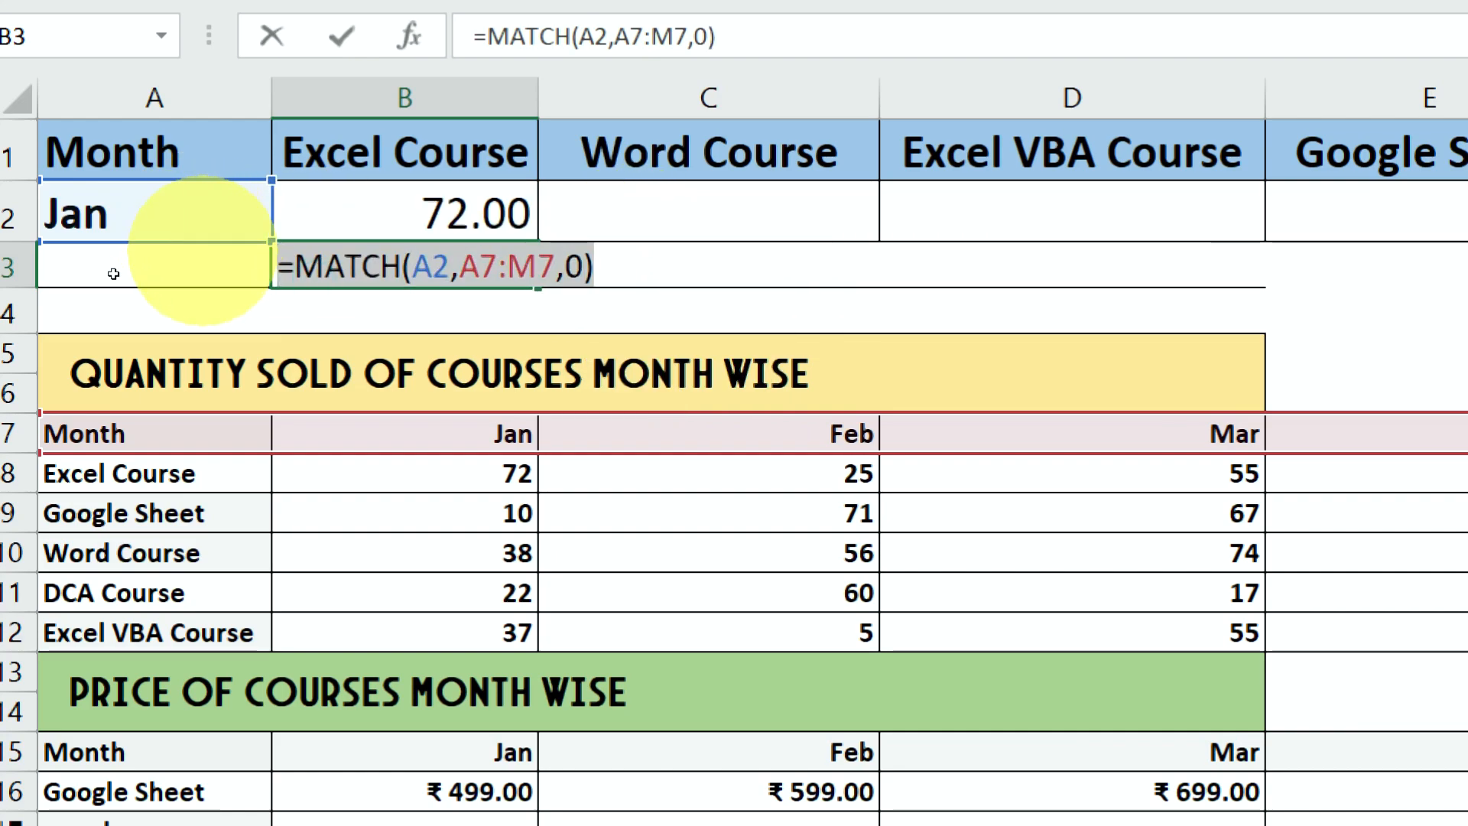
{"action": "key", "text": "Return"}
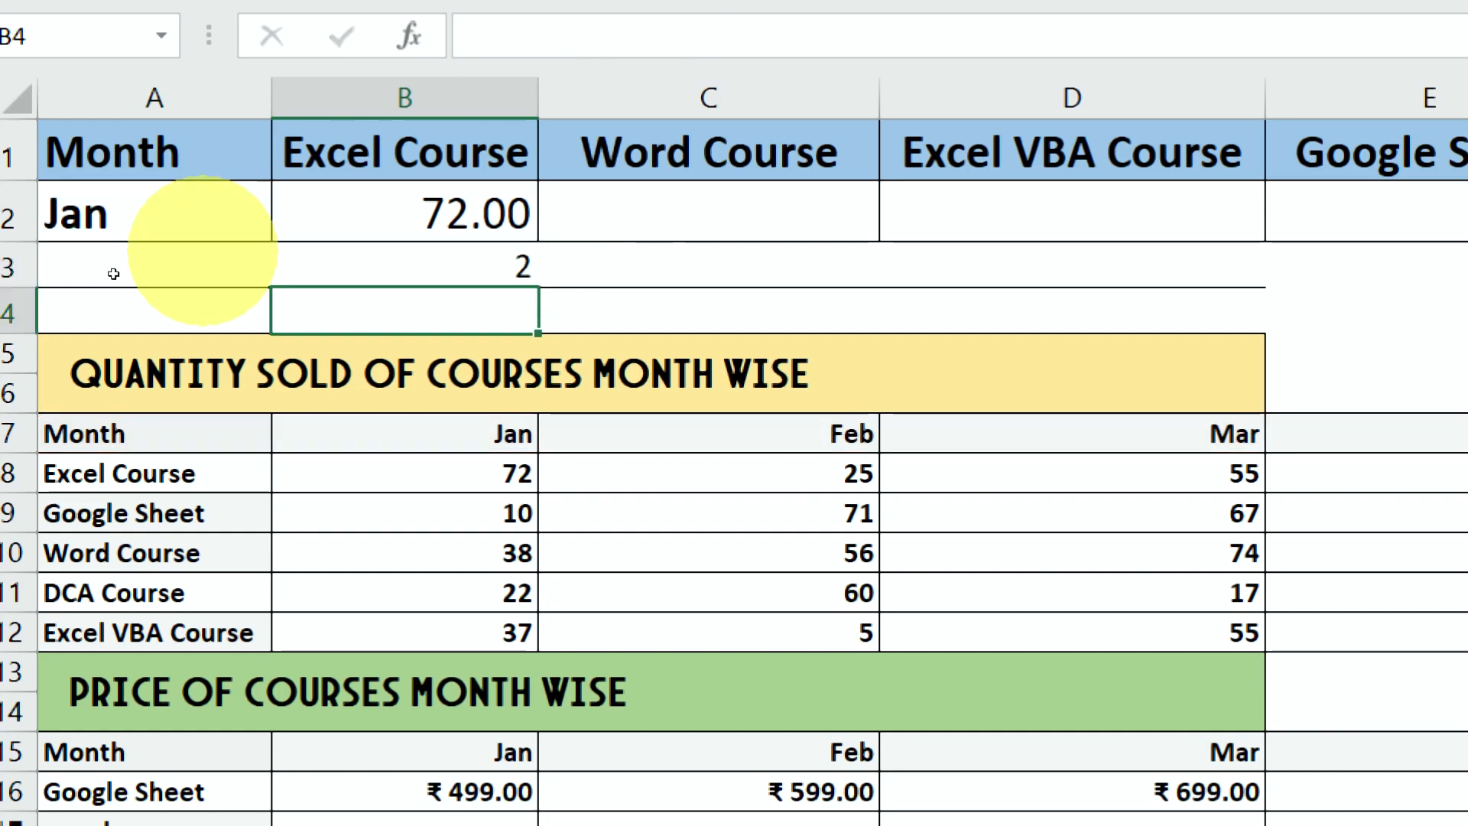
Test the MATCH formula in B3 by switching the month in A2 to Mar, Jun and Feb
{"action": "key", "text": "Up"}
{"action": "left_click", "coordinate": [126, 226]}
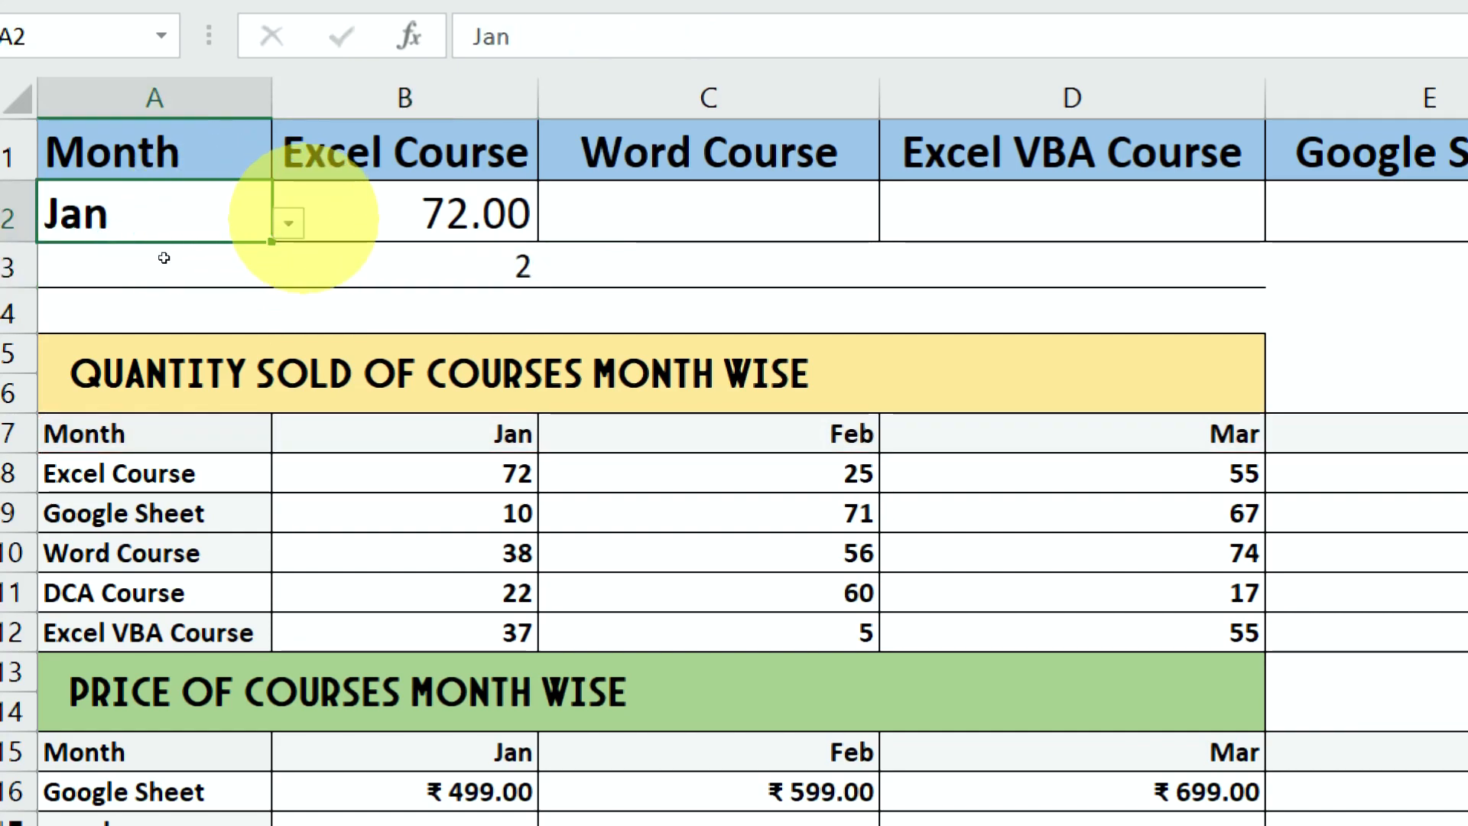
{"action": "left_click", "coordinate": [290, 222]}
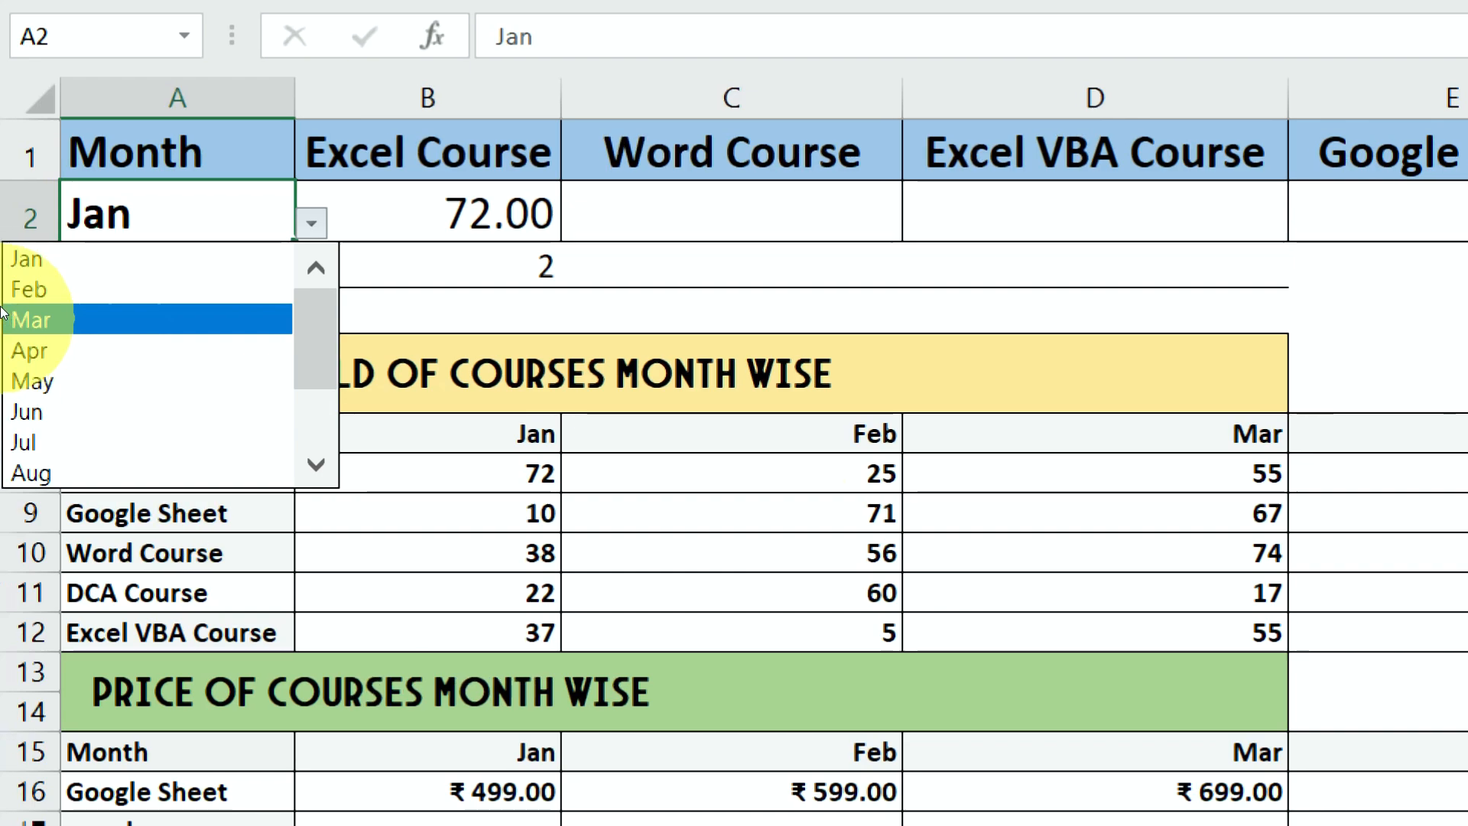
{"action": "left_click", "coordinate": [38, 318]}
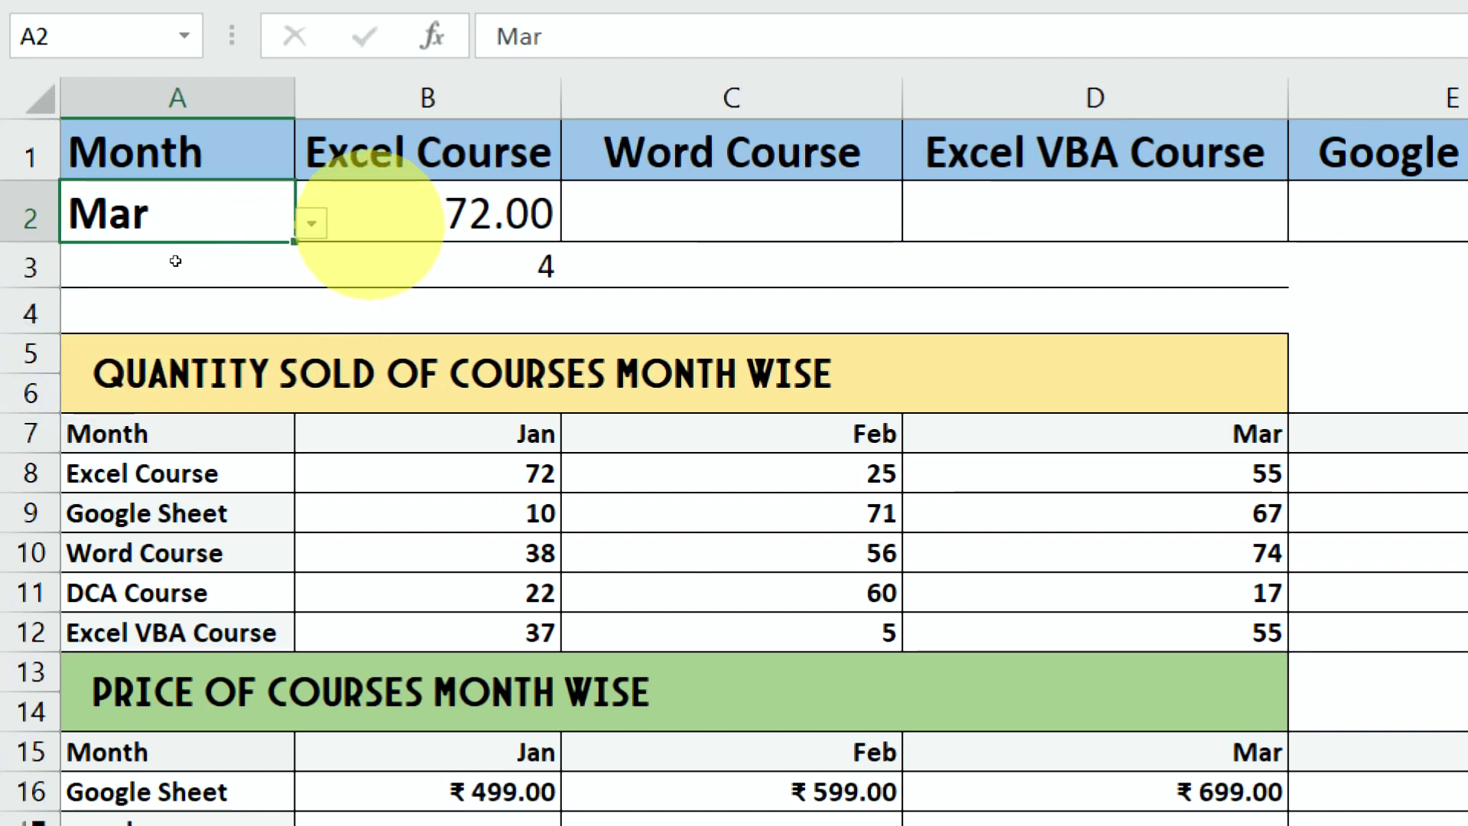
{"action": "left_click", "coordinate": [311, 222]}
{"action": "left_click", "coordinate": [46, 345]}
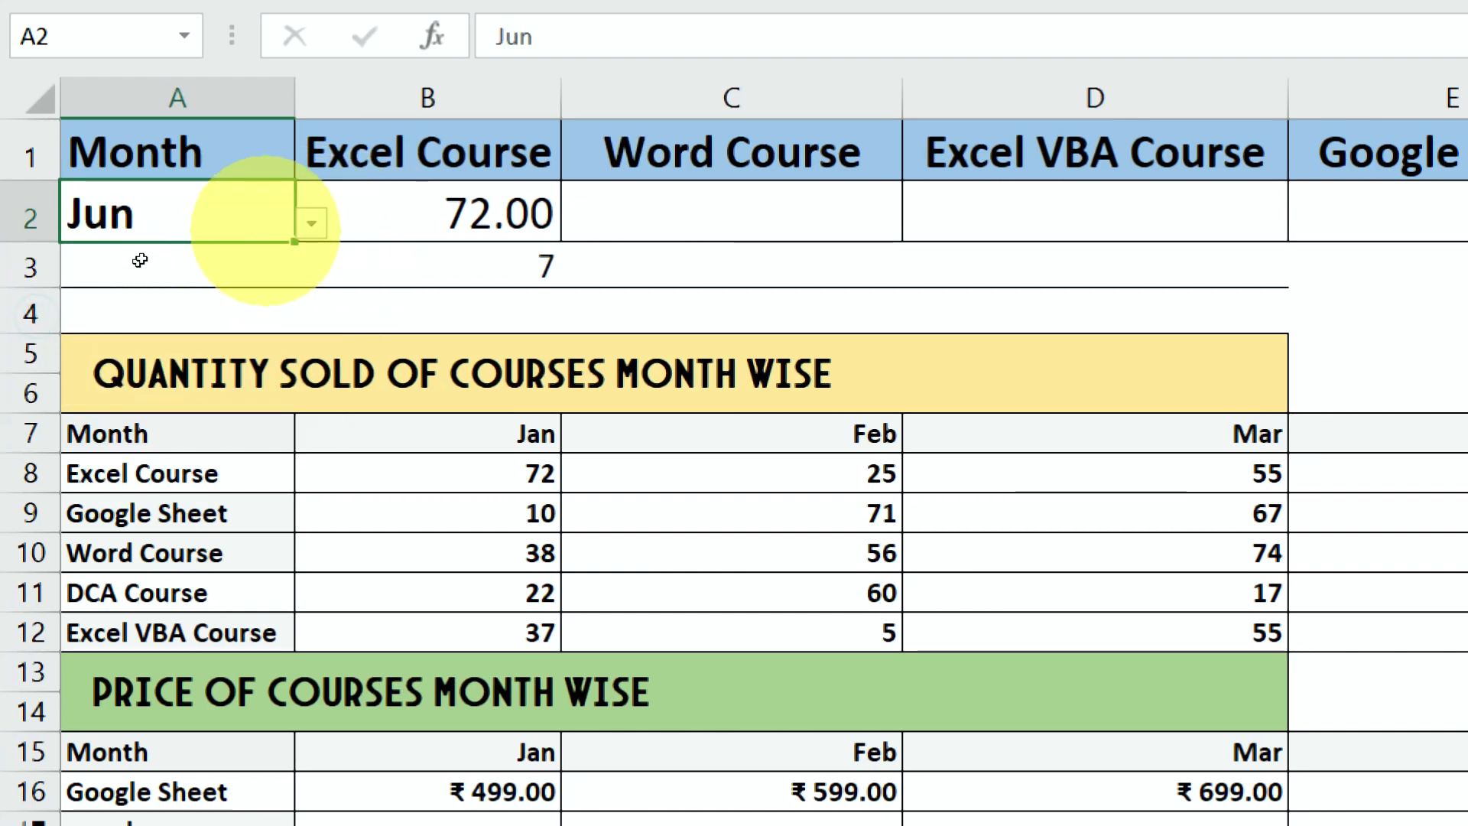
{"action": "key", "text": "Right"}
{"action": "key", "text": "Left"}
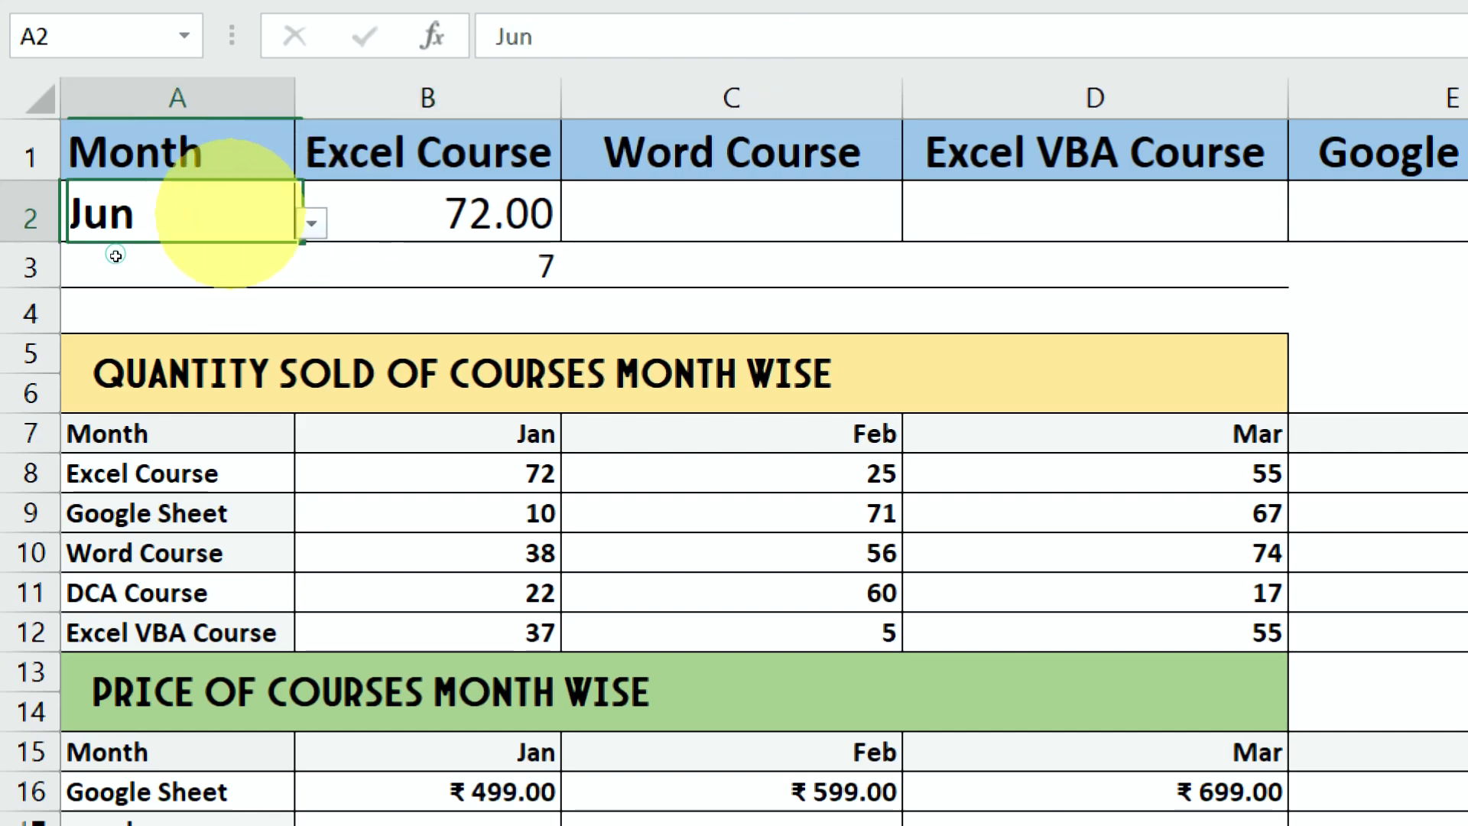
{"action": "left_click", "coordinate": [311, 222]}
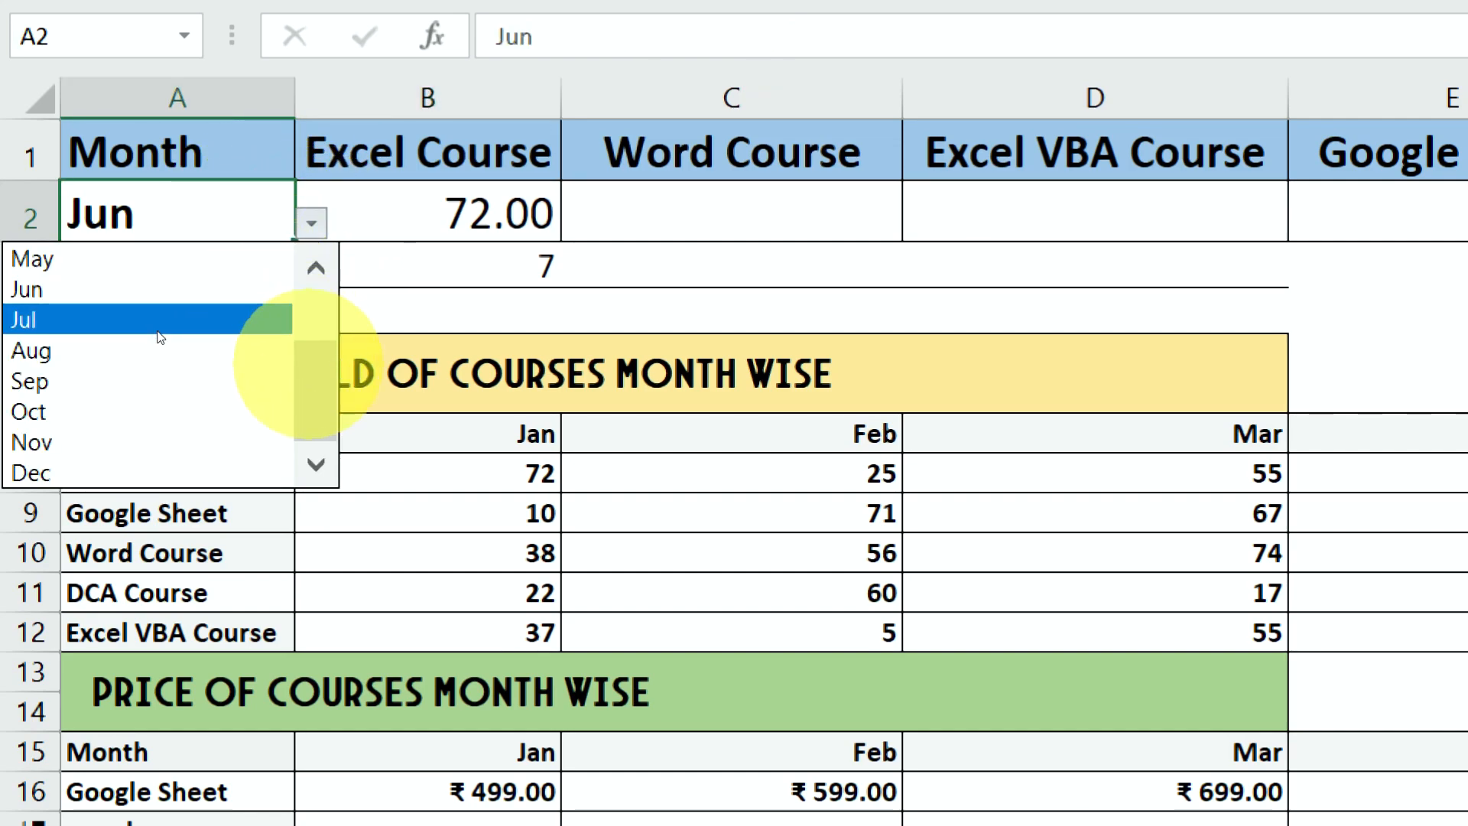
{"action": "scroll", "coordinate": [157, 276], "scroll_direction": "up", "scroll_amount": 2}
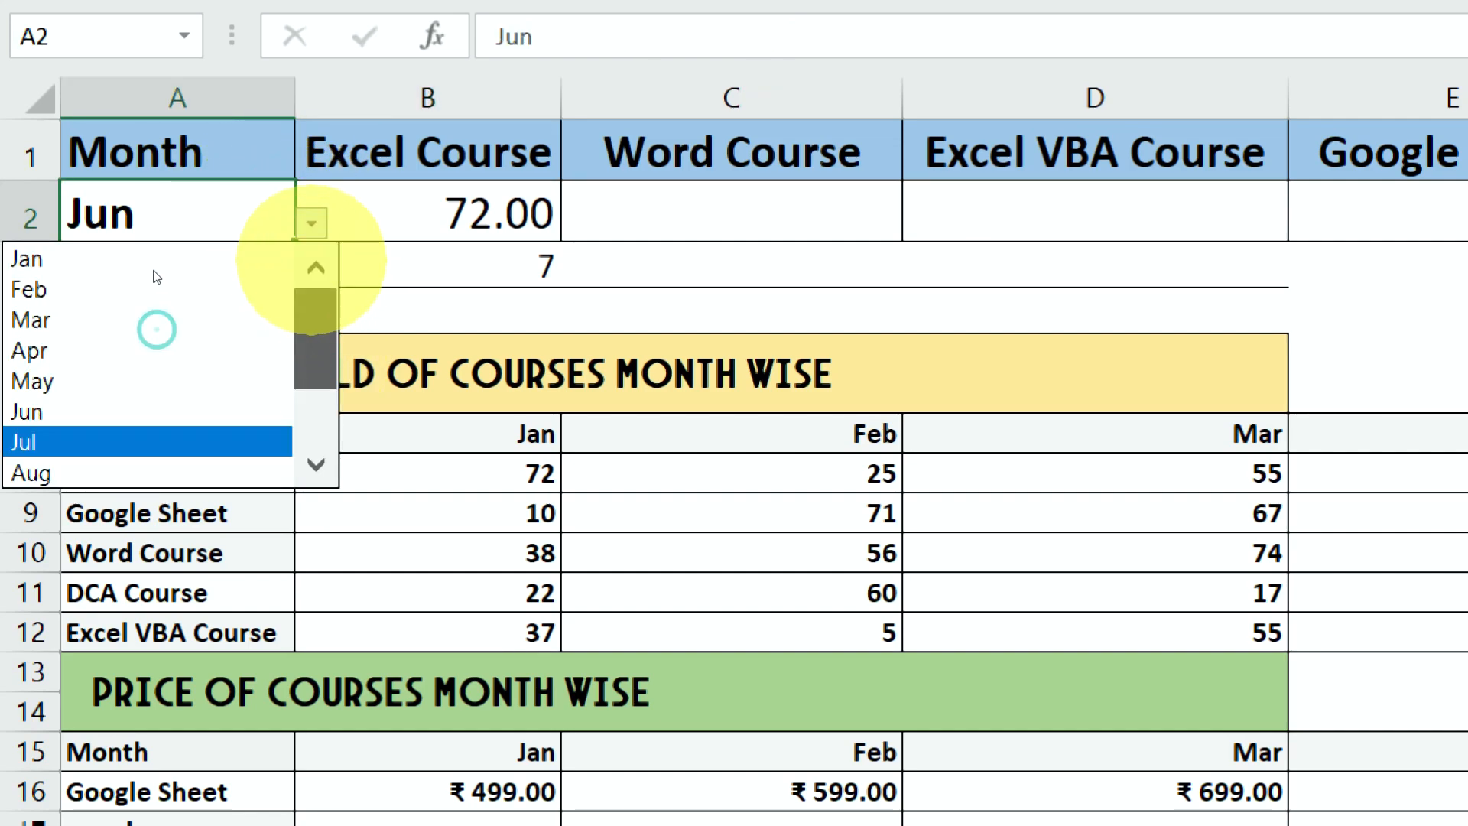
{"action": "left_click", "coordinate": [84, 289]}
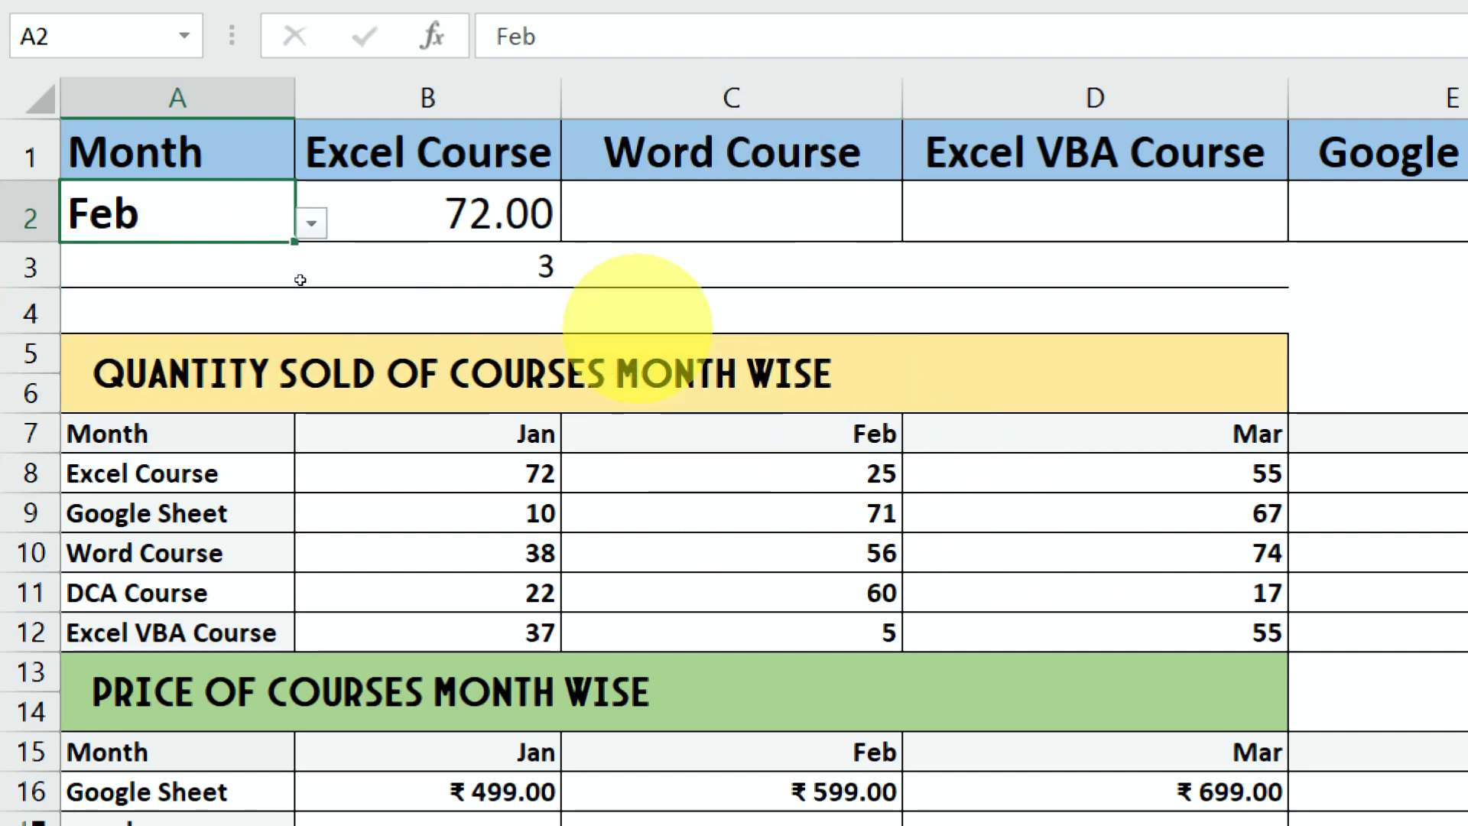
Cut the MATCH(A2,A7:M7,0) expression out of B3 and leave the cell empty
{"action": "left_click", "coordinate": [520, 267]}
{"action": "double_click", "coordinate": [474, 275]}
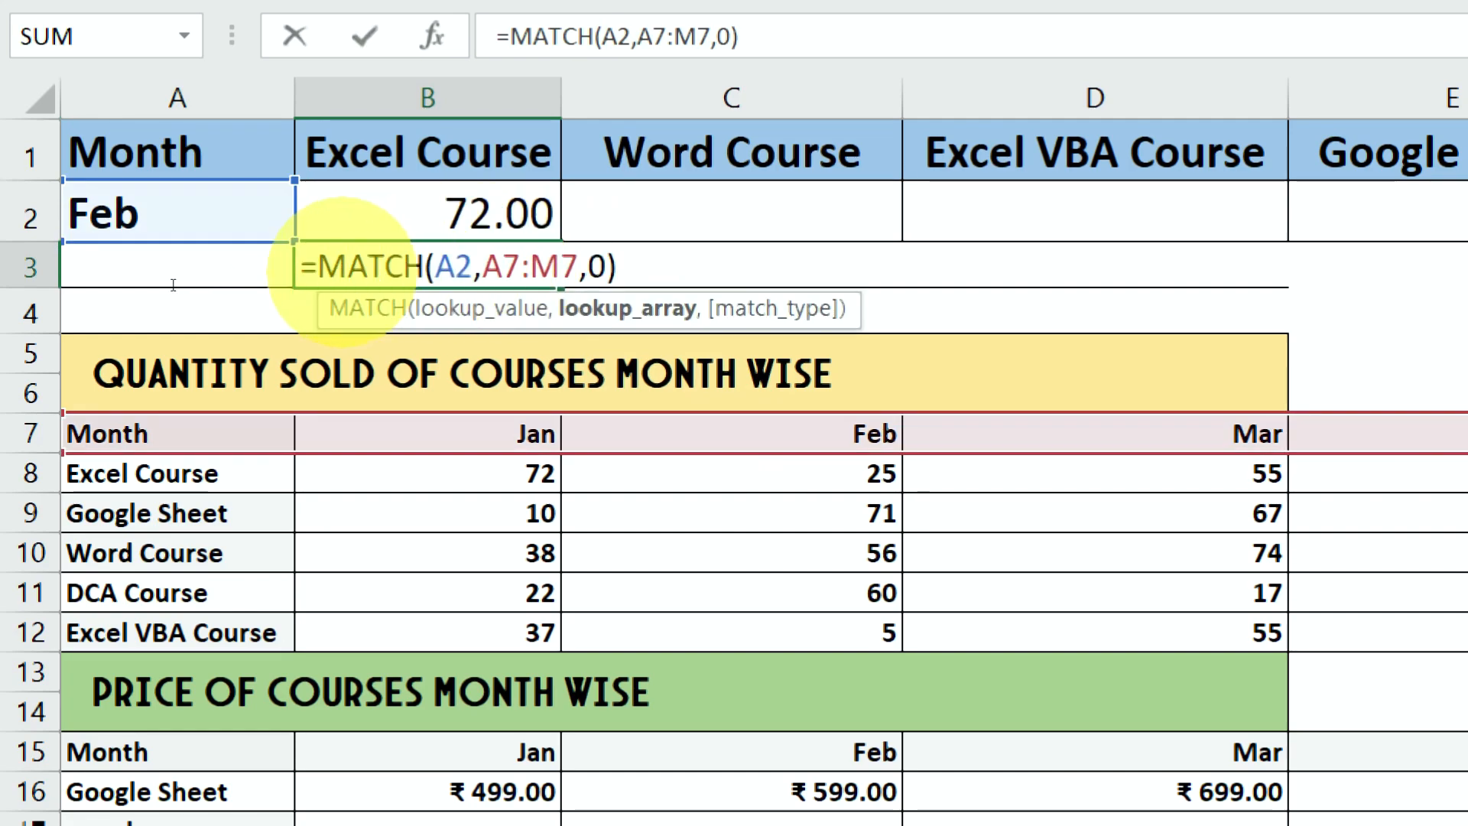
{"action": "left_click", "coordinate": [325, 266]}
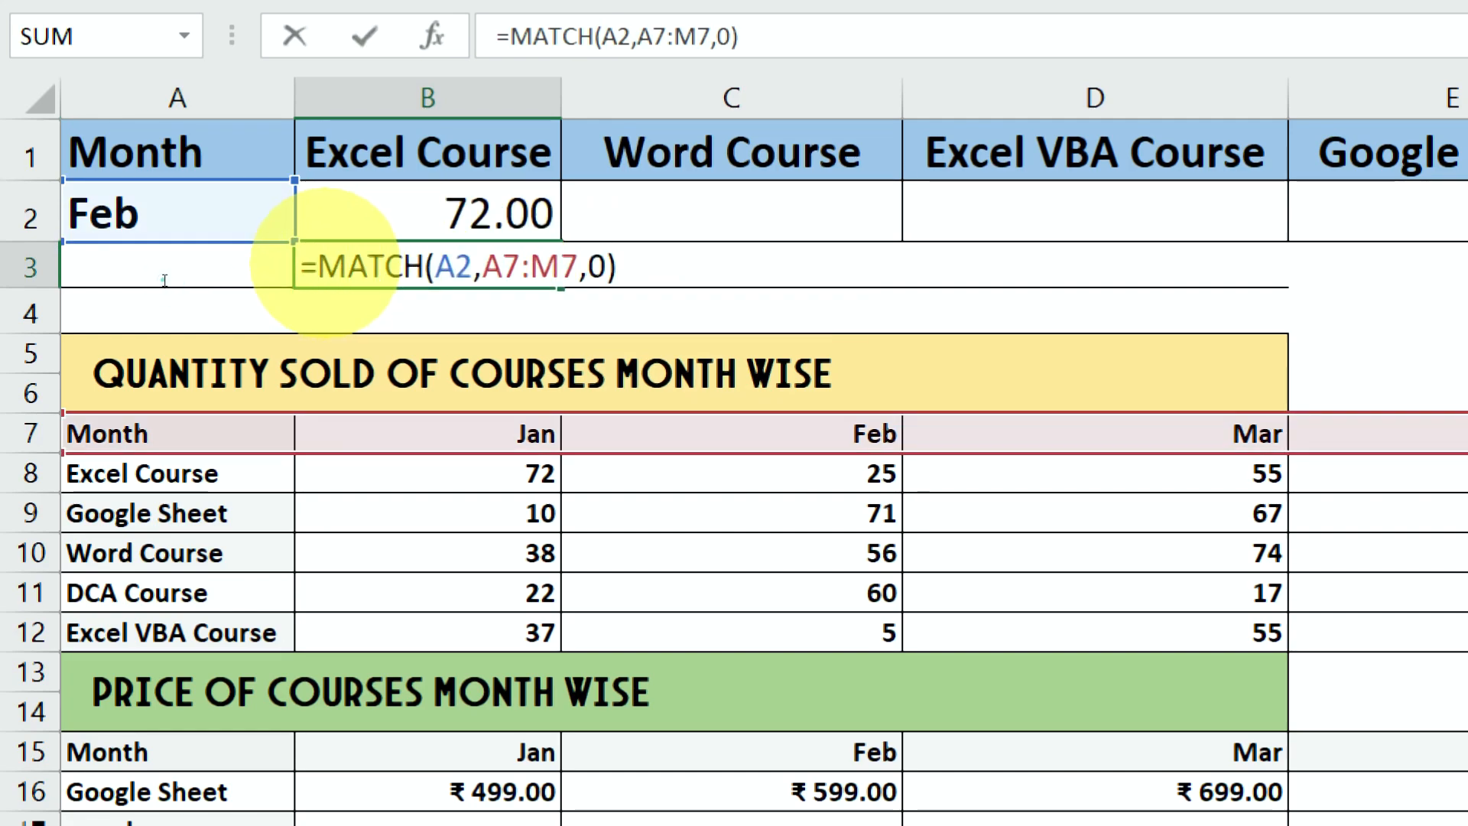
{"action": "left_click_drag", "start_coordinate": [320, 266], "coordinate": [748, 212]}
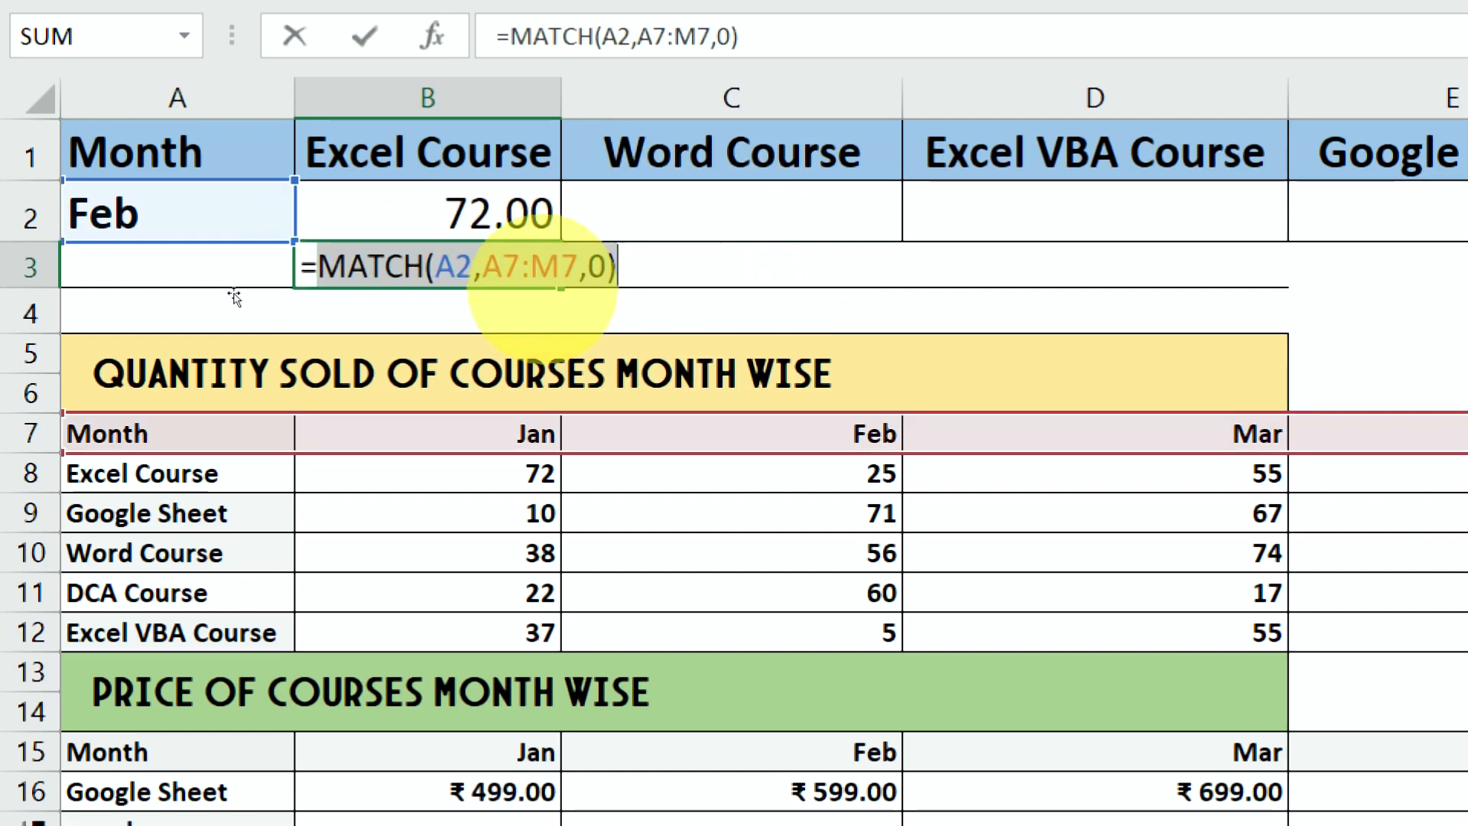
{"action": "key", "text": "ctrl+x"}
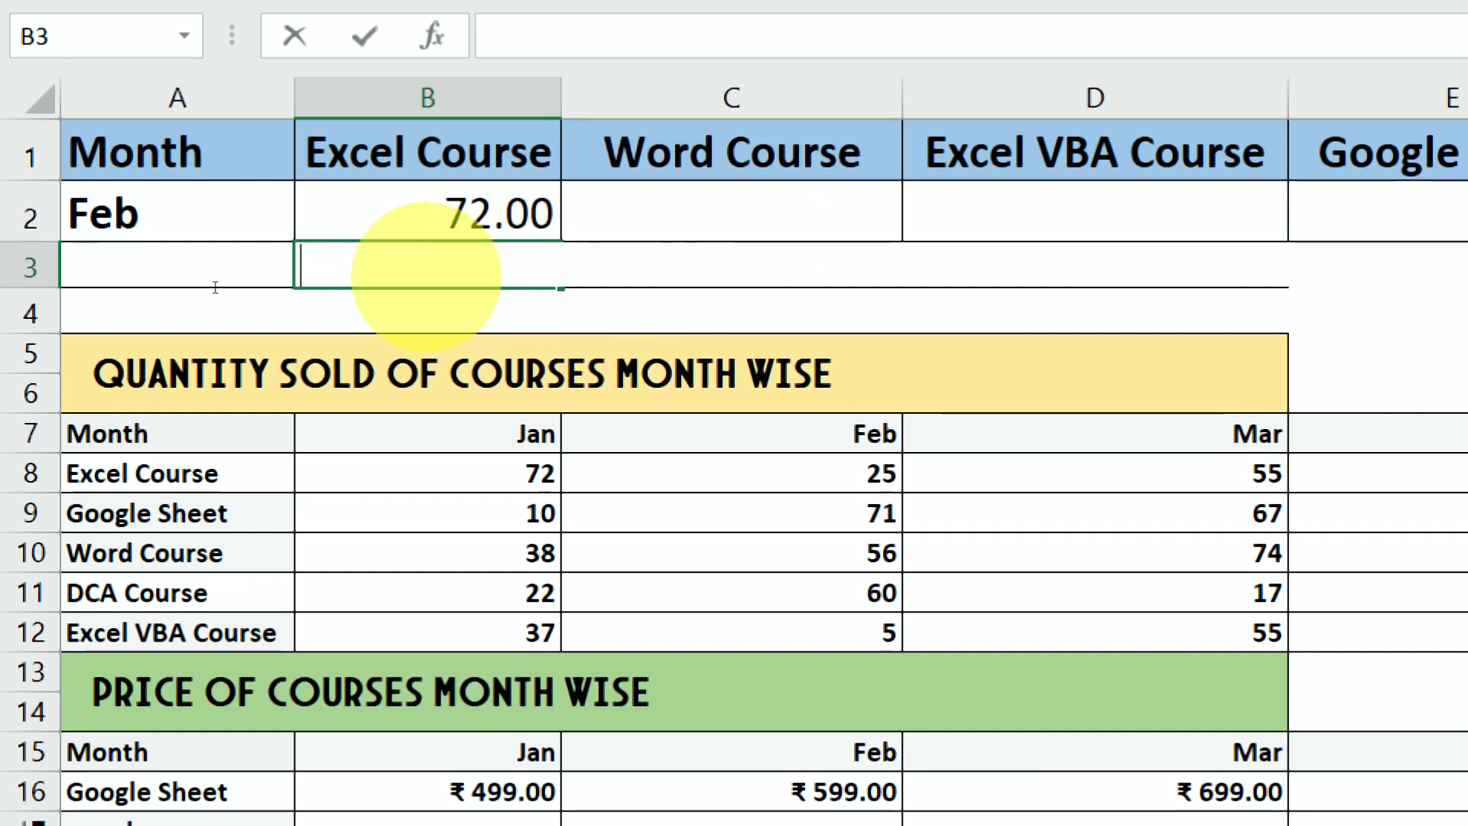
{"action": "key", "text": "Escape"}
Replace the column index 2 in B2's VLOOKUP with the cut expression MATCH(A2,A7:M7,0)
{"action": "key", "text": "Down"}
{"action": "key", "text": "Up"}
{"action": "key", "text": "Up"}
{"action": "key", "text": "F2"}
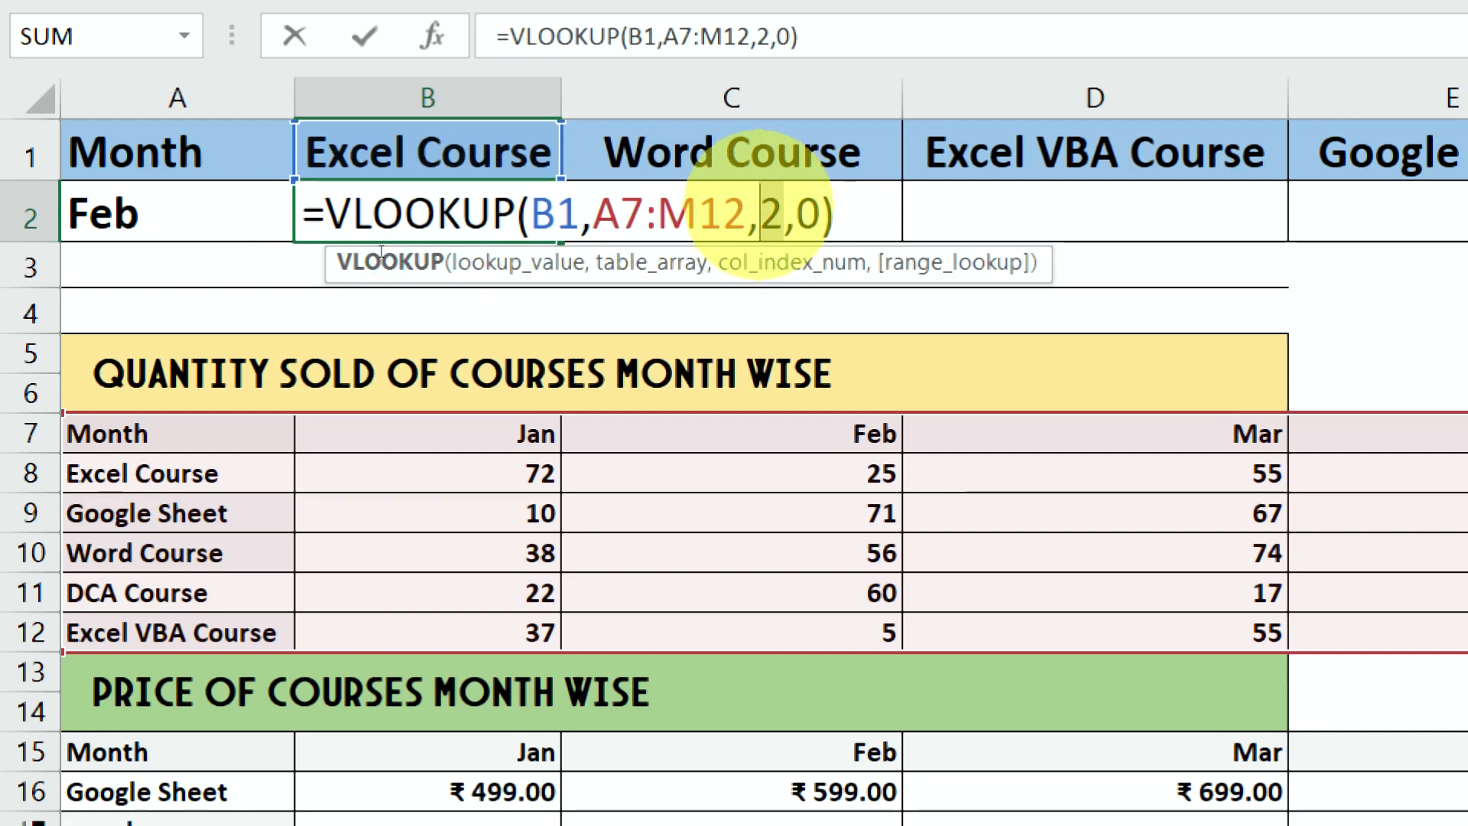
{"action": "double_click", "coordinate": [772, 215]}
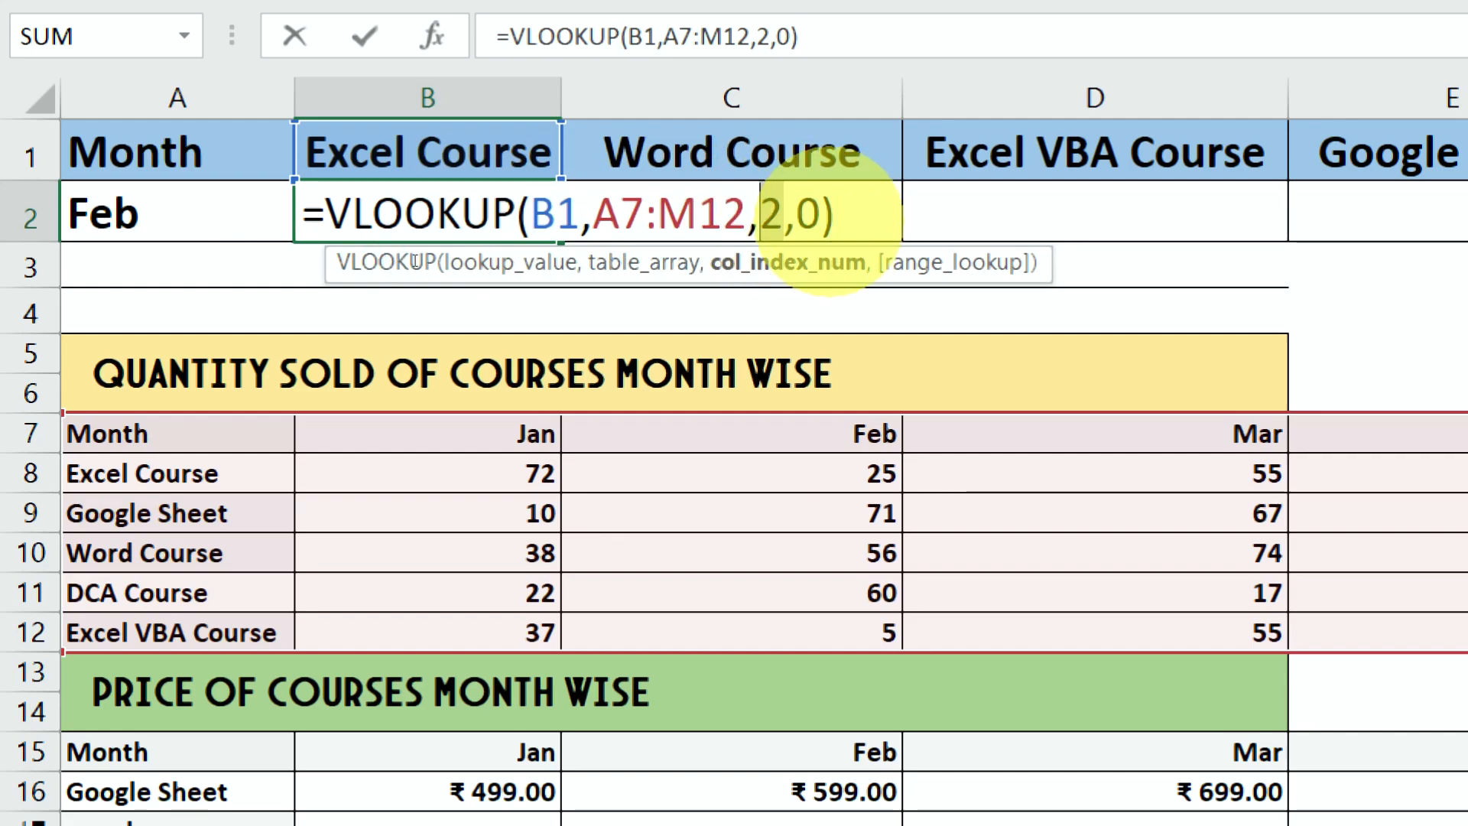
{"action": "key", "text": "ctrl+v"}
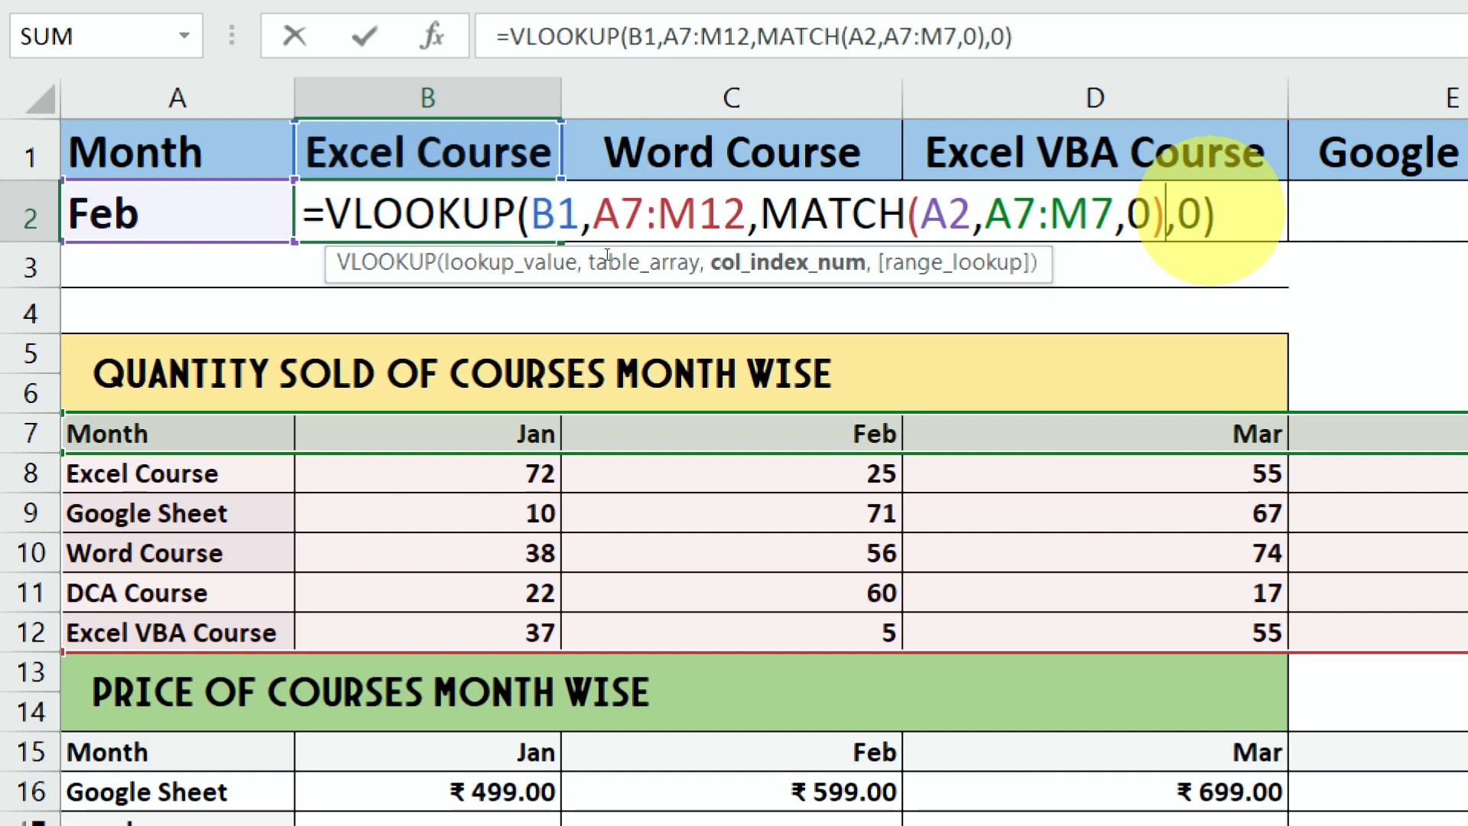
{"action": "key", "text": "Return"}
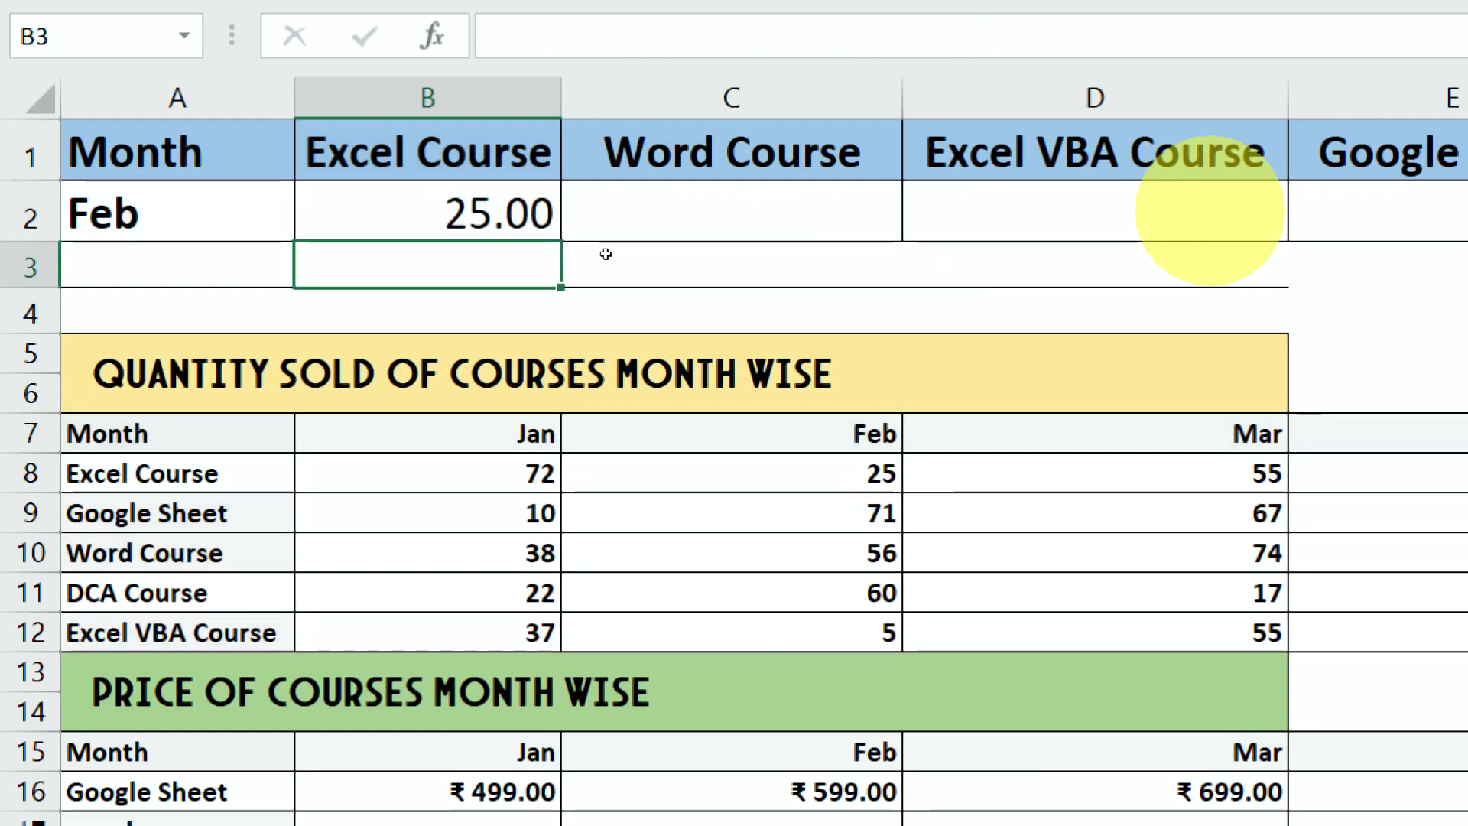
Switch the month in A2 to Jan and then Mar, and check B2 against the Excel Course quantity in D8
{"action": "left_click", "coordinate": [205, 223]}
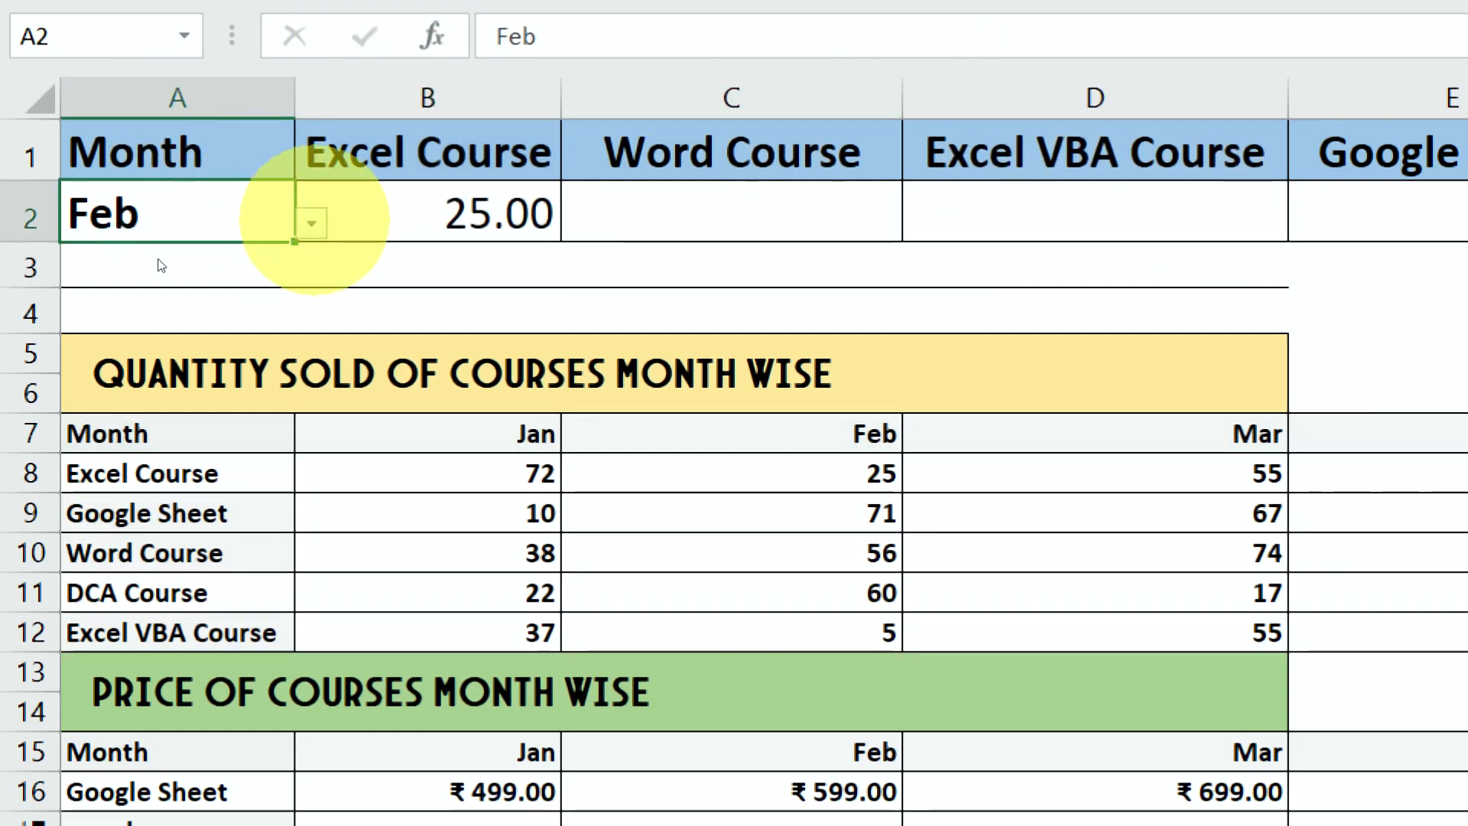
{"action": "left_click", "coordinate": [312, 224]}
{"action": "left_click", "coordinate": [316, 269]}
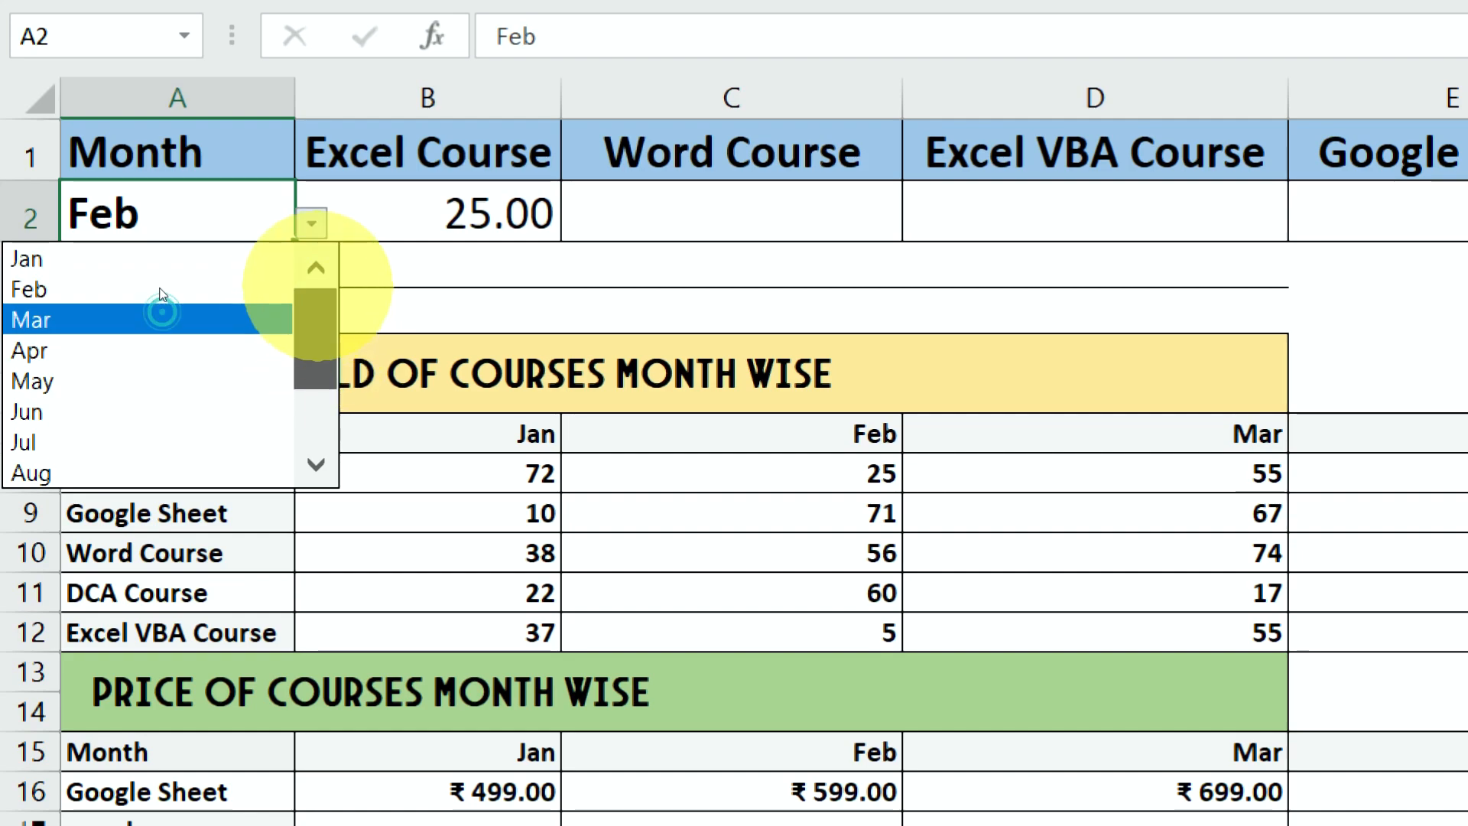
{"action": "left_click", "coordinate": [115, 260]}
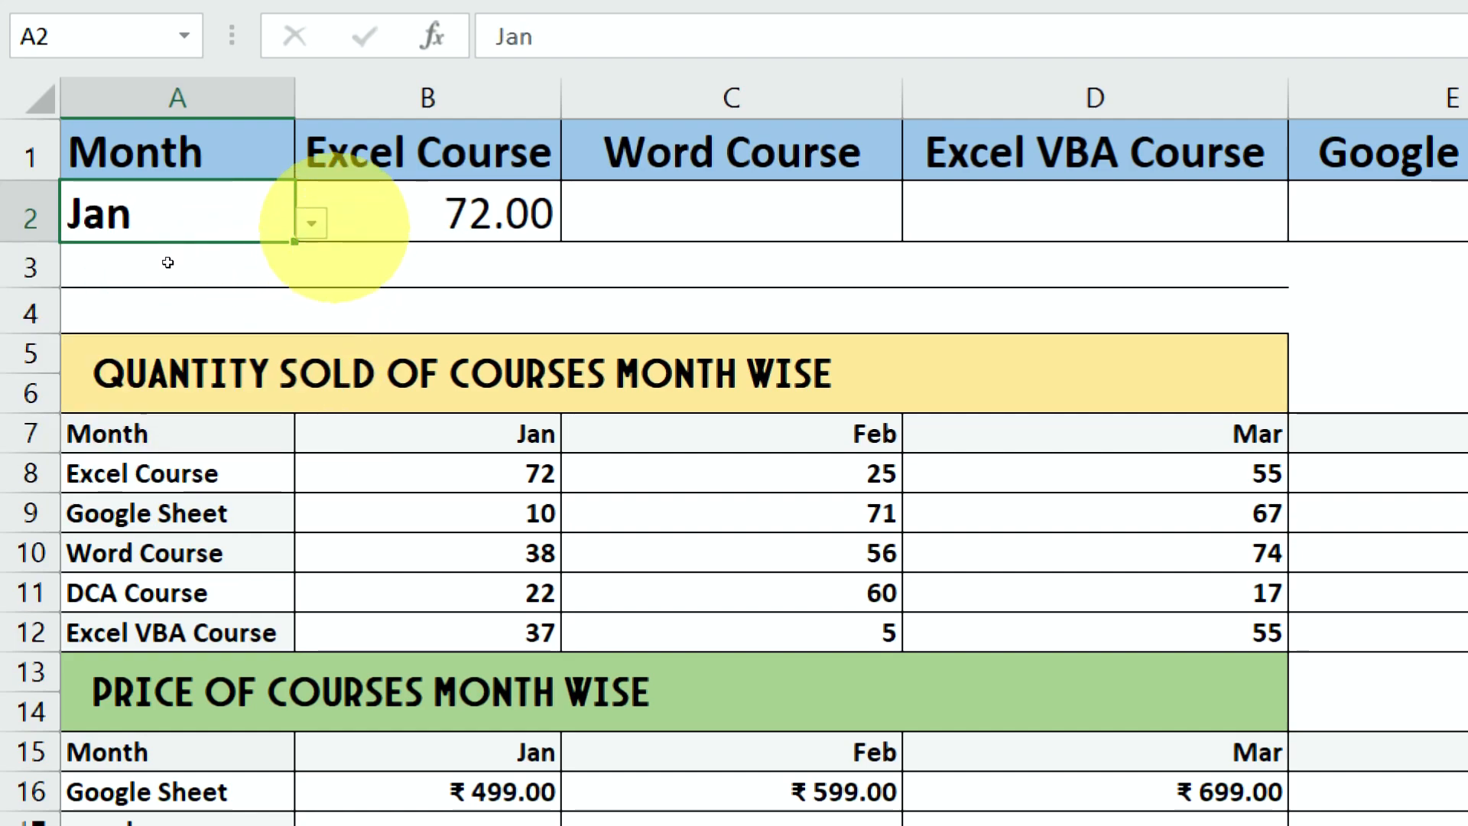
{"action": "key", "text": "alt+Down"}
{"action": "left_click", "coordinate": [88, 303]}
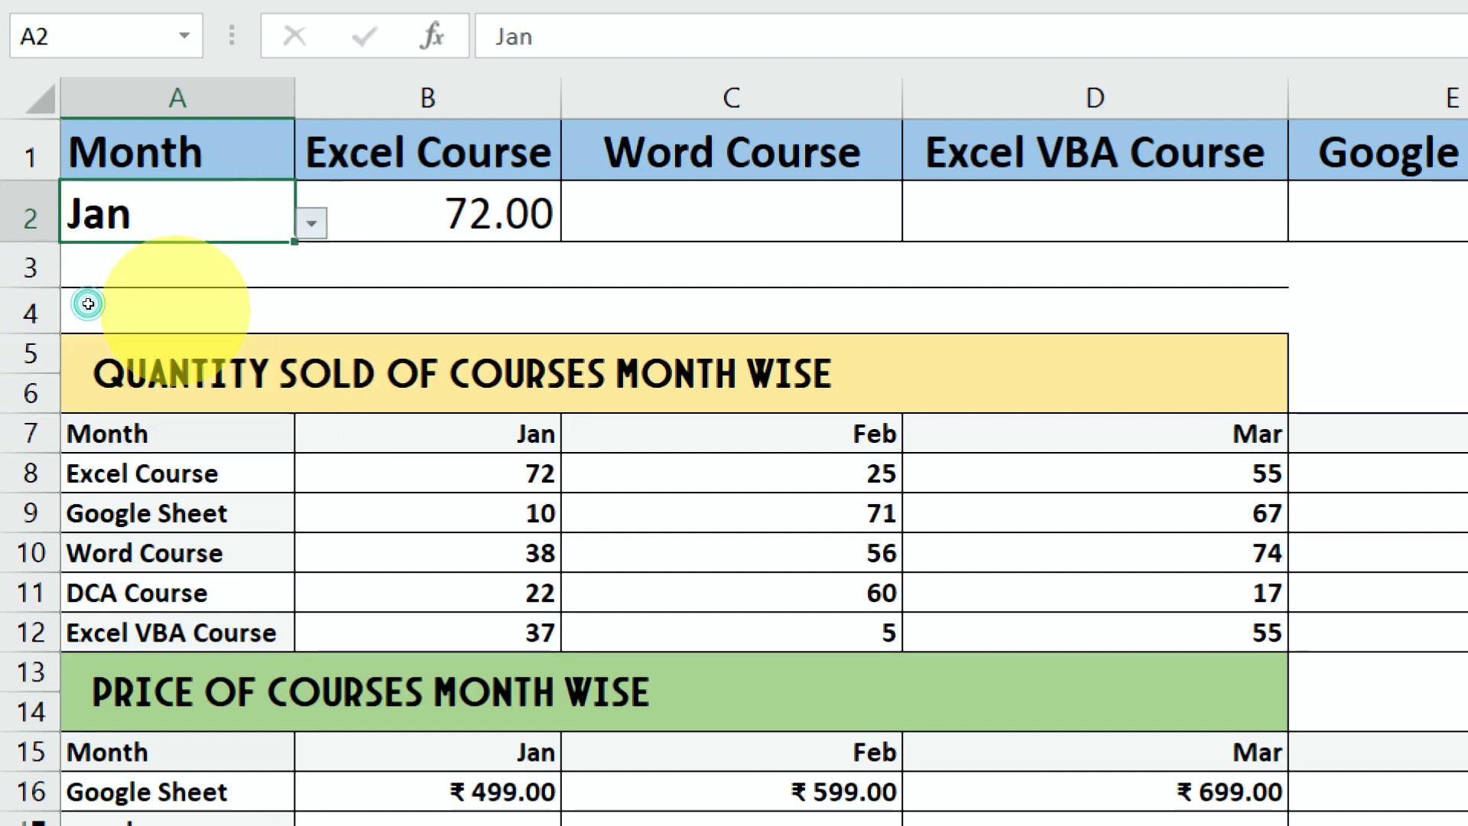
{"action": "left_click", "coordinate": [1223, 474]}
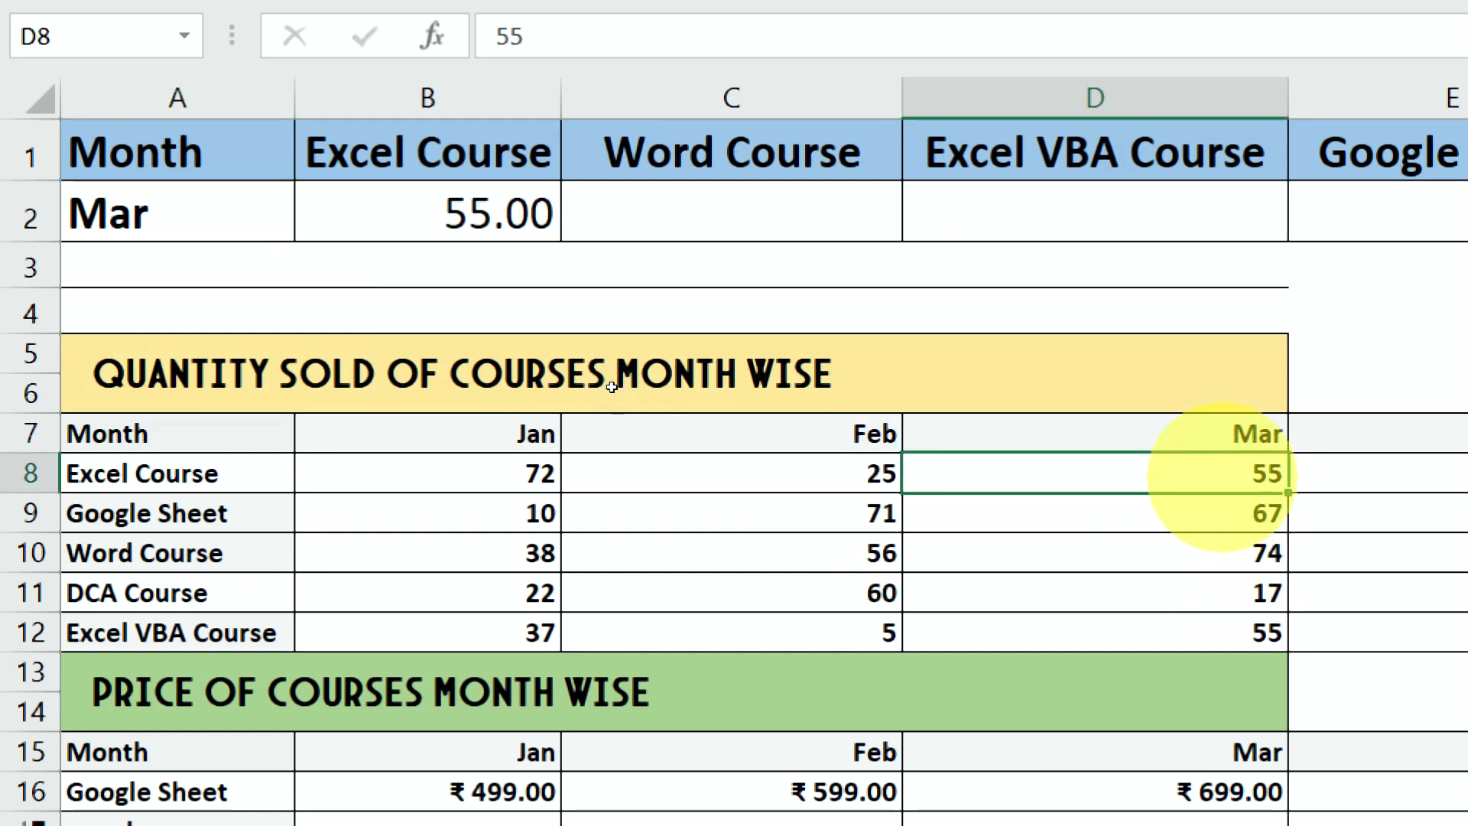
{"action": "left_click", "coordinate": [497, 214]}
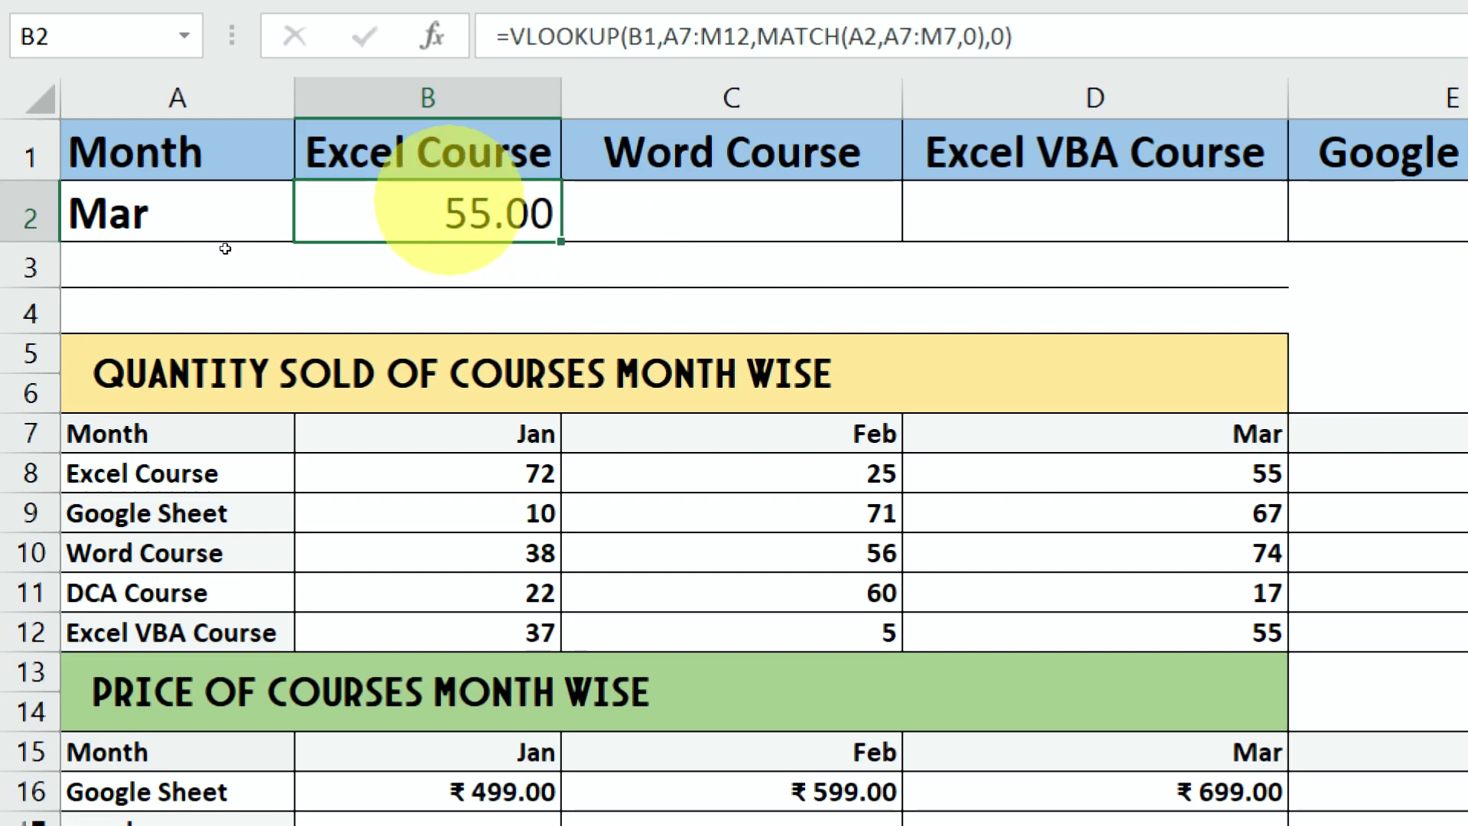
{"action": "left_click", "coordinate": [856, 201]}
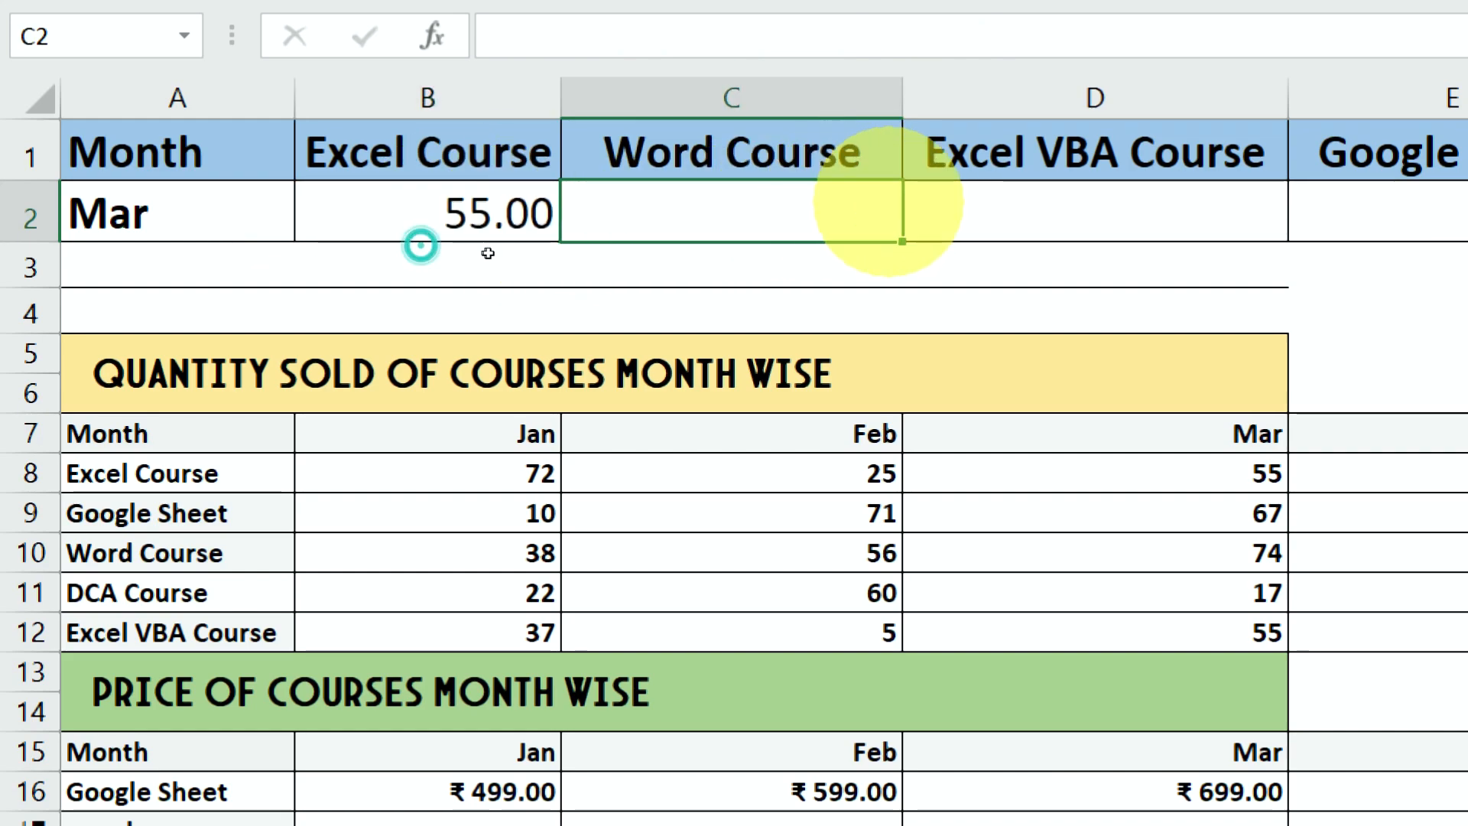
{"action": "left_click", "coordinate": [1028, 214]}
{"action": "left_click", "coordinate": [1323, 218]}
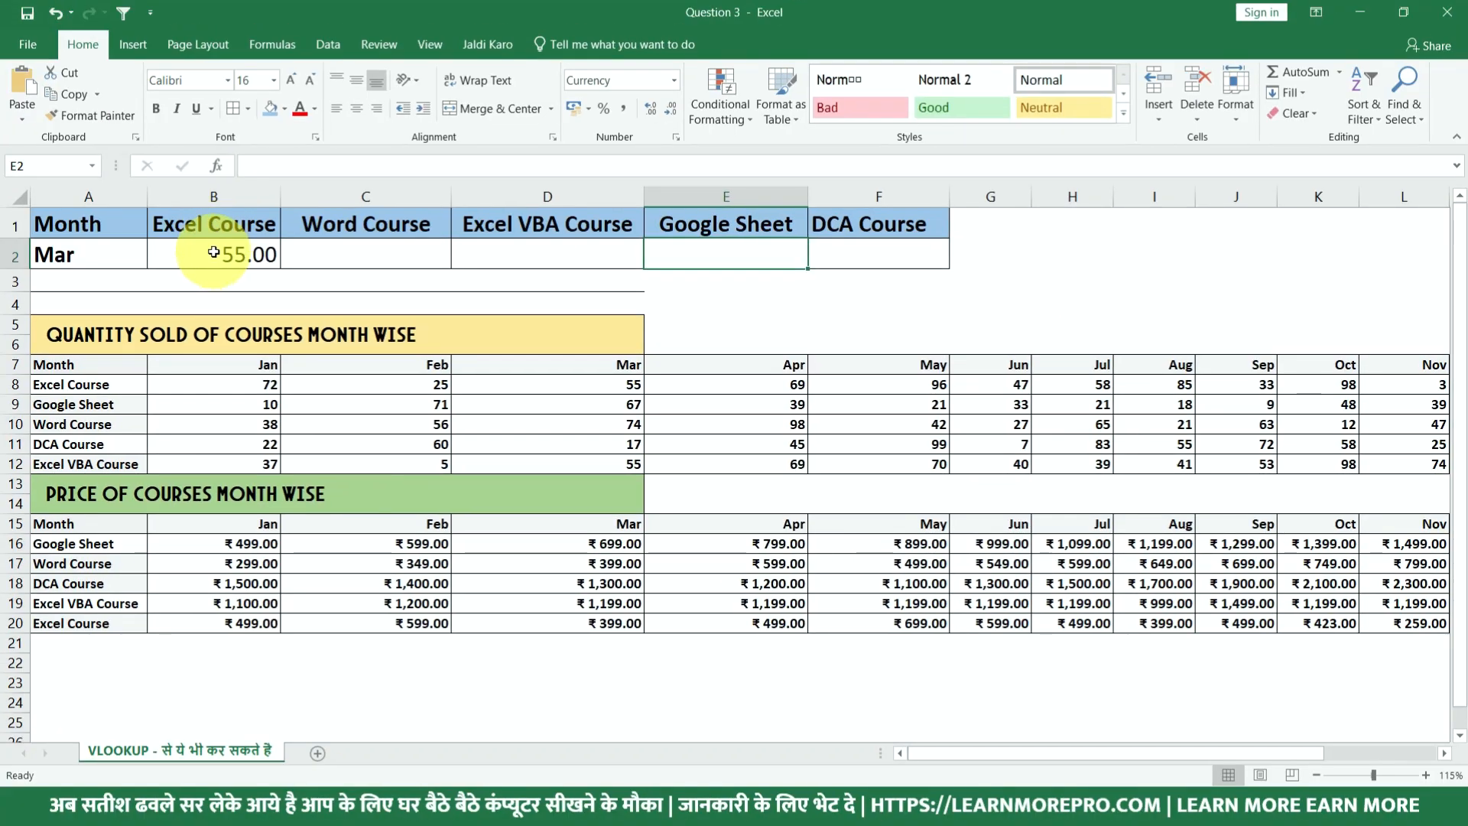
Review the VLOOKUP formula in B2, examining its lookup value B1 and the MATCH lookup value A2
{"action": "left_click", "coordinate": [213, 251]}
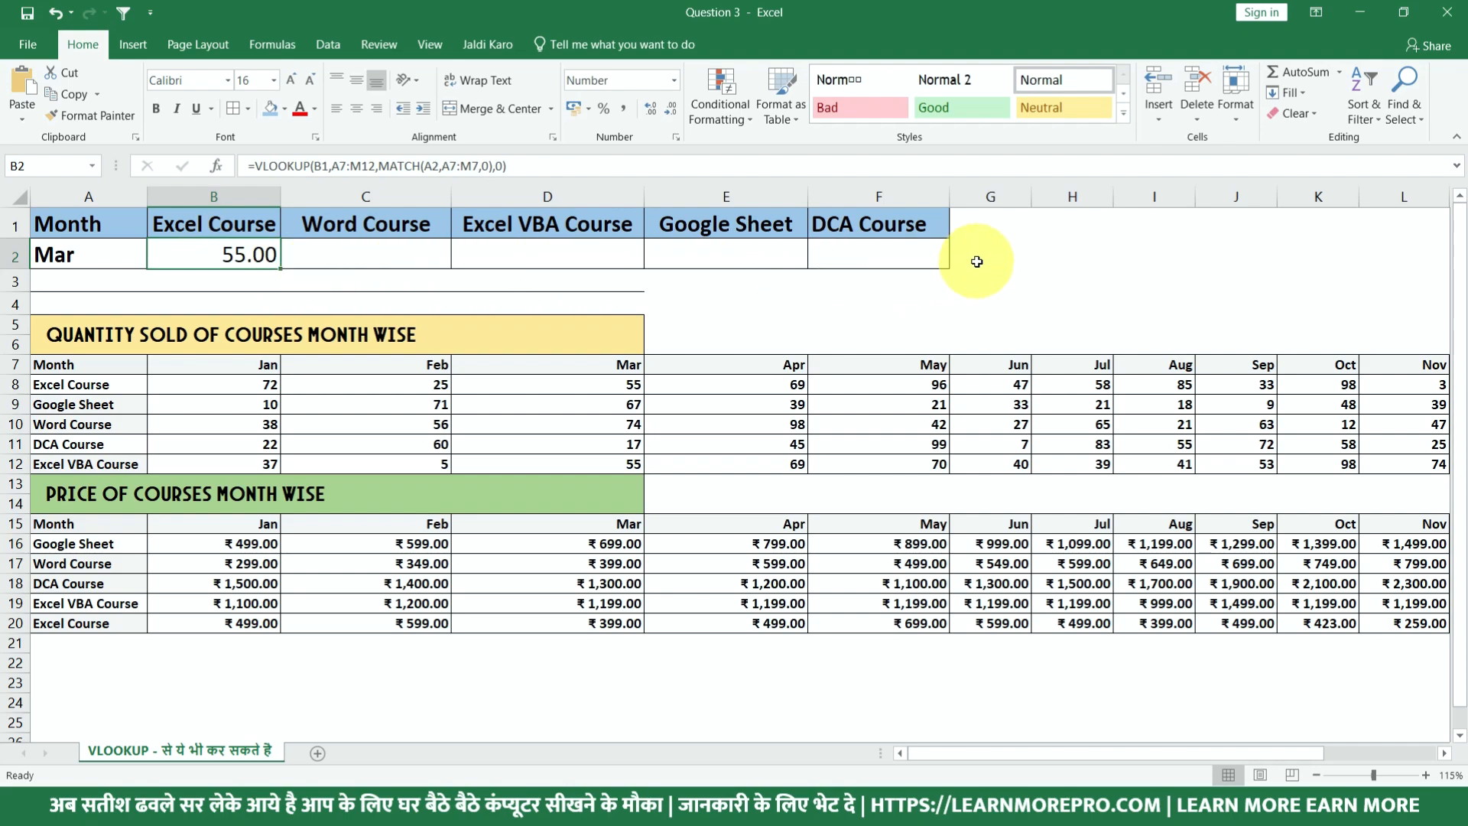
{"action": "double_click", "coordinate": [224, 257]}
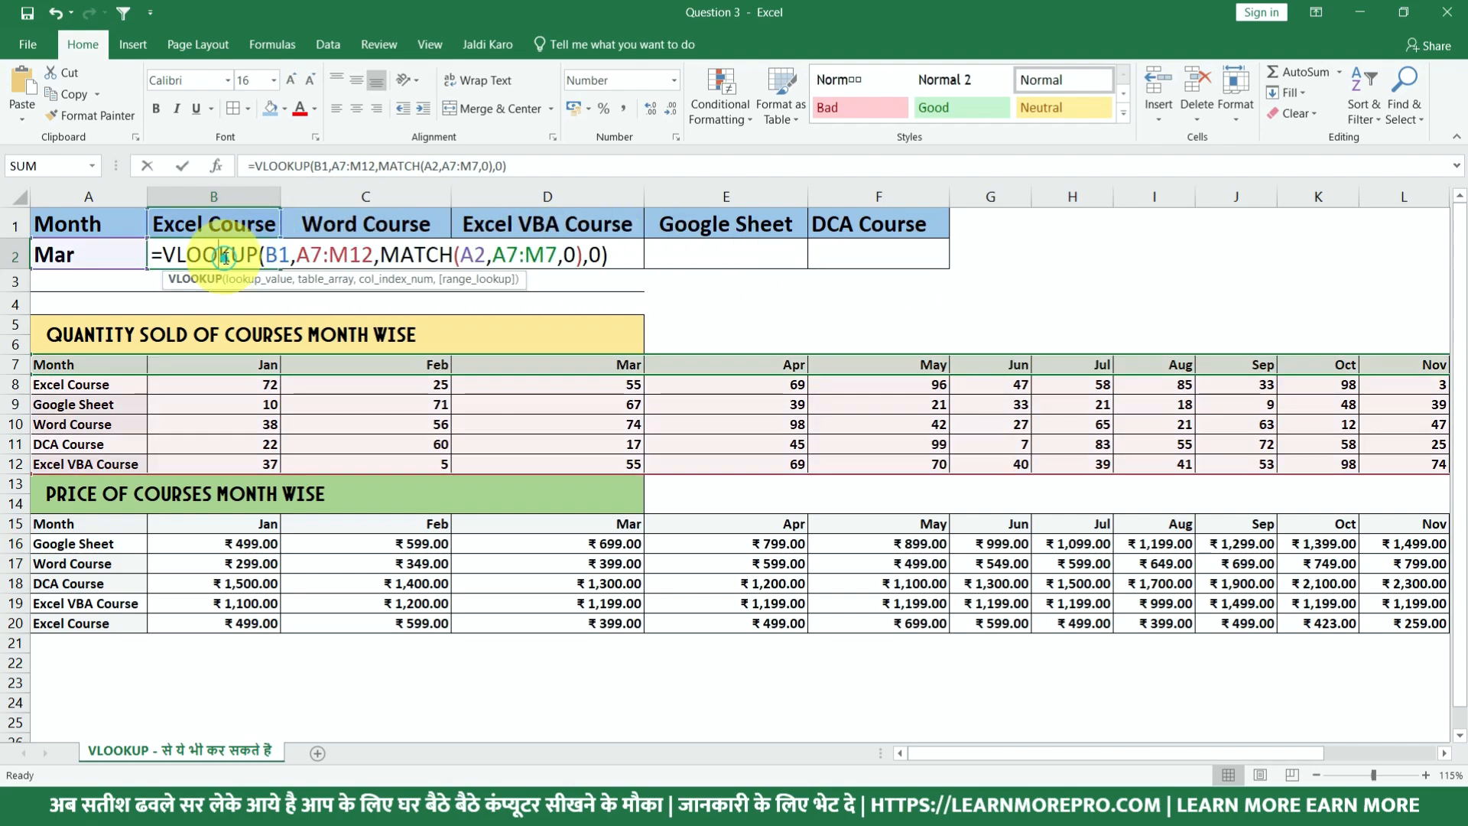
{"action": "left_click", "coordinate": [278, 260]}
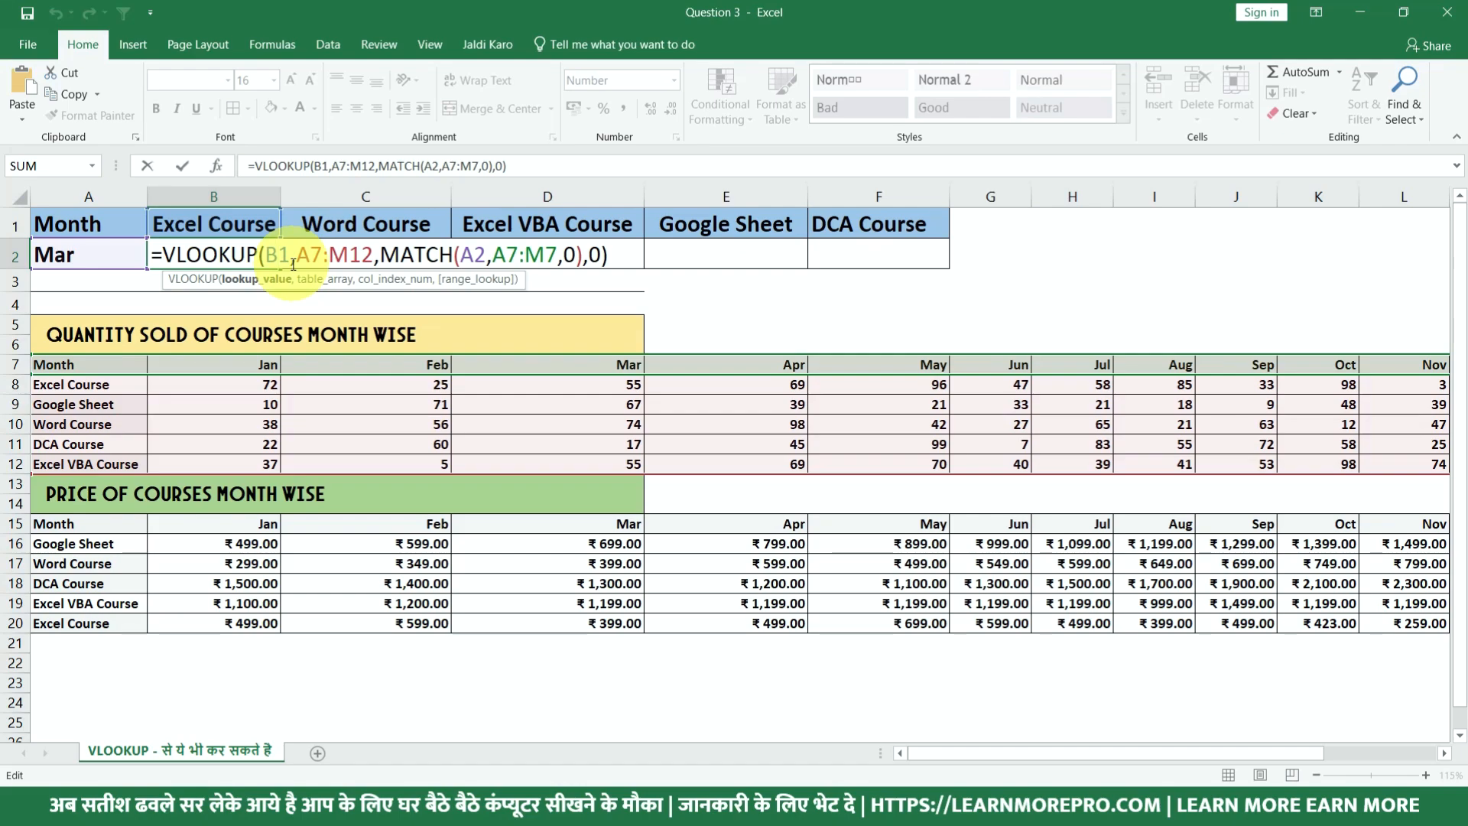
{"action": "left_click", "coordinate": [469, 256]}
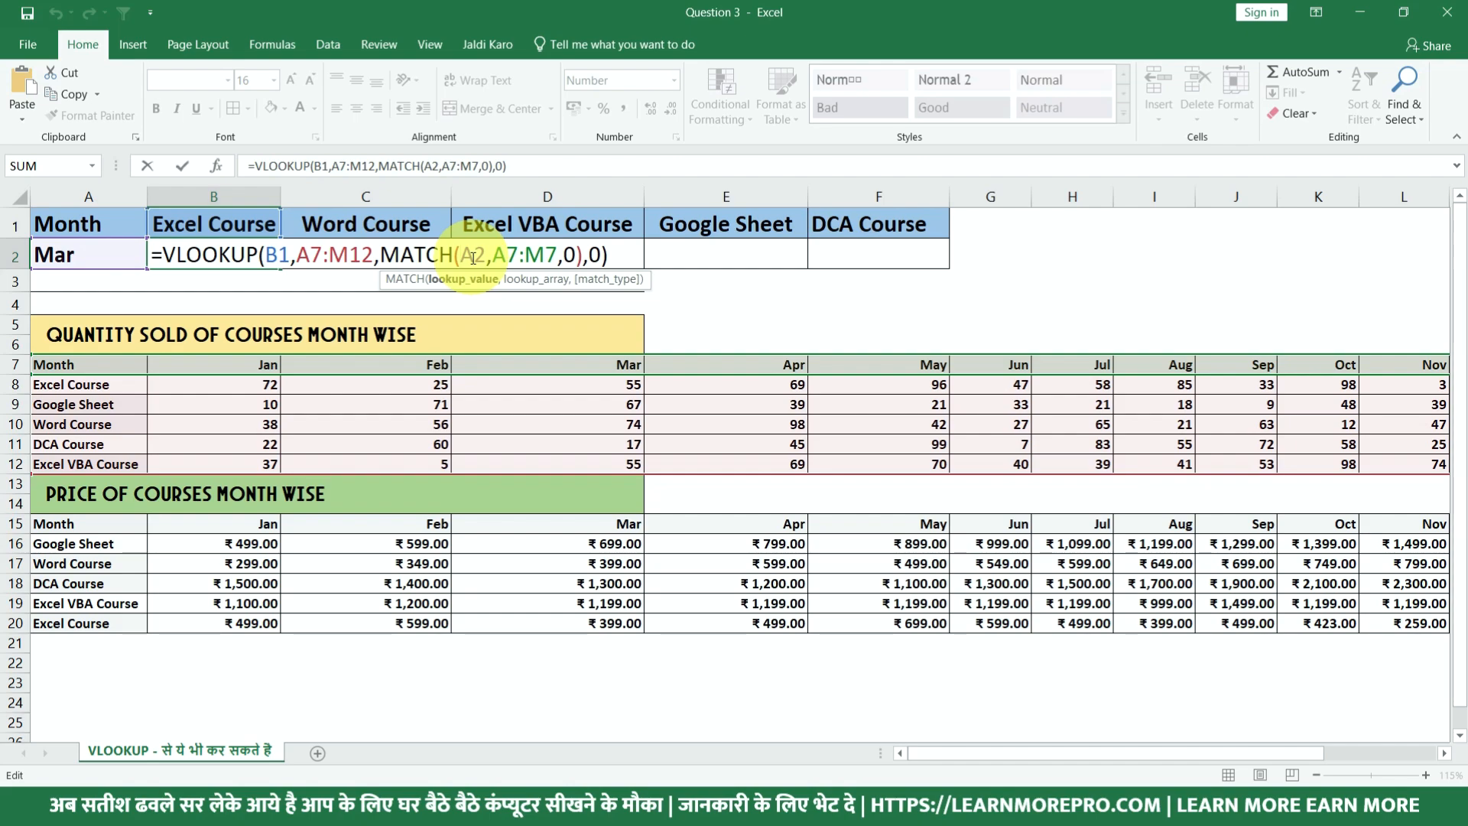
{"action": "left_click", "coordinate": [280, 257]}
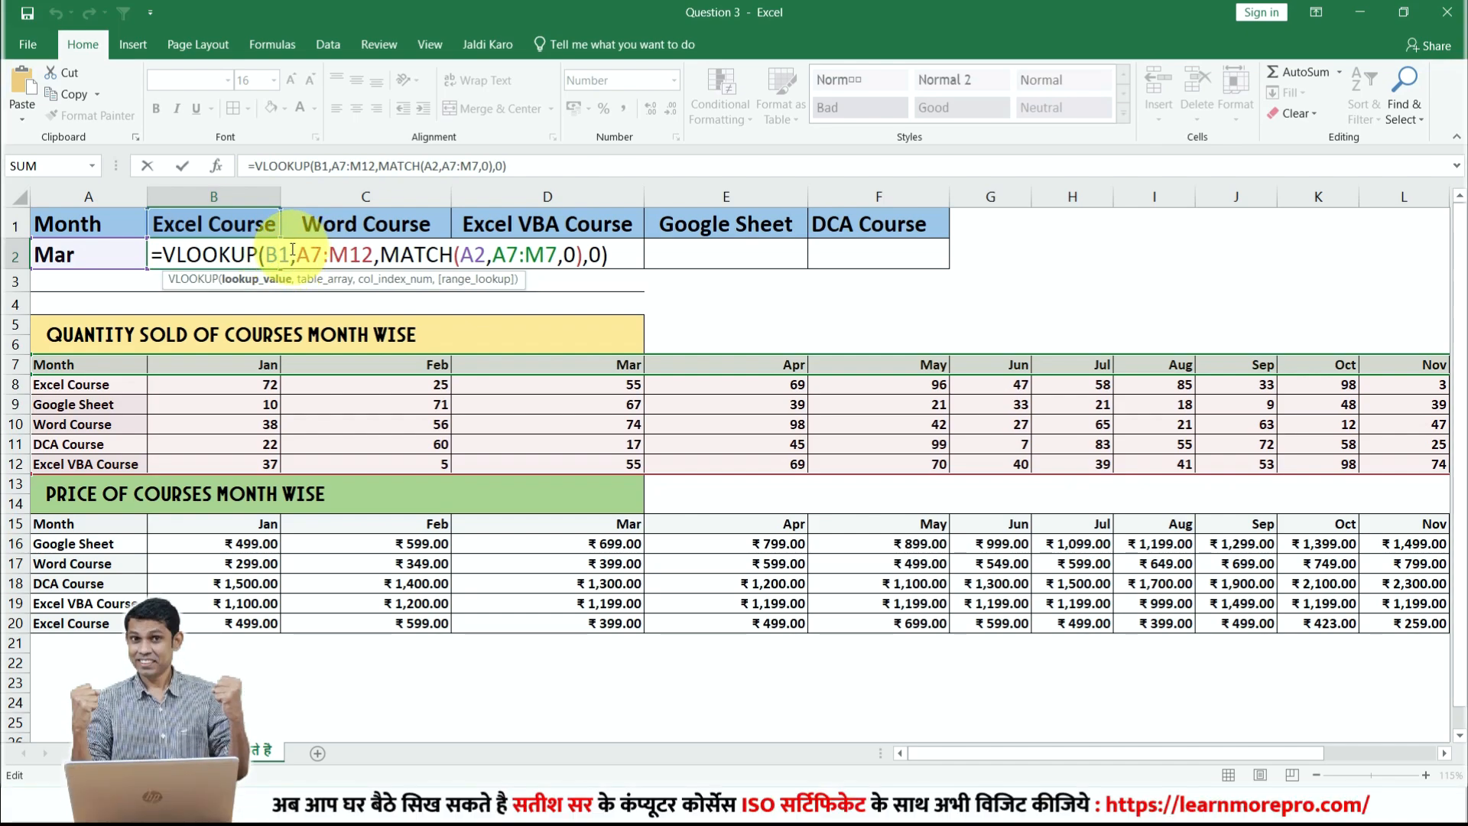
{"action": "double_click", "coordinate": [272, 255]}
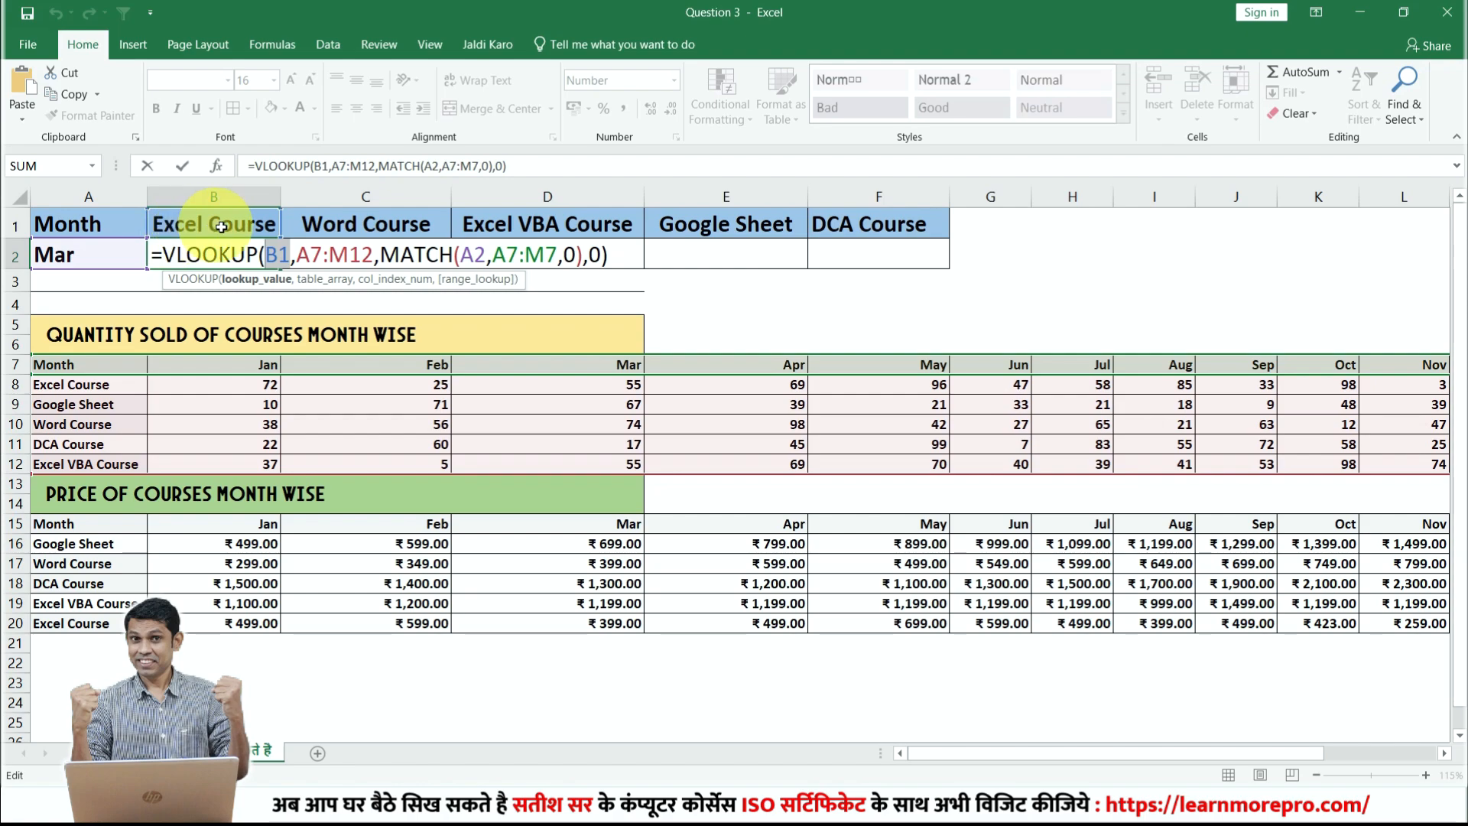
{"action": "key", "text": "ctrl+Return"}
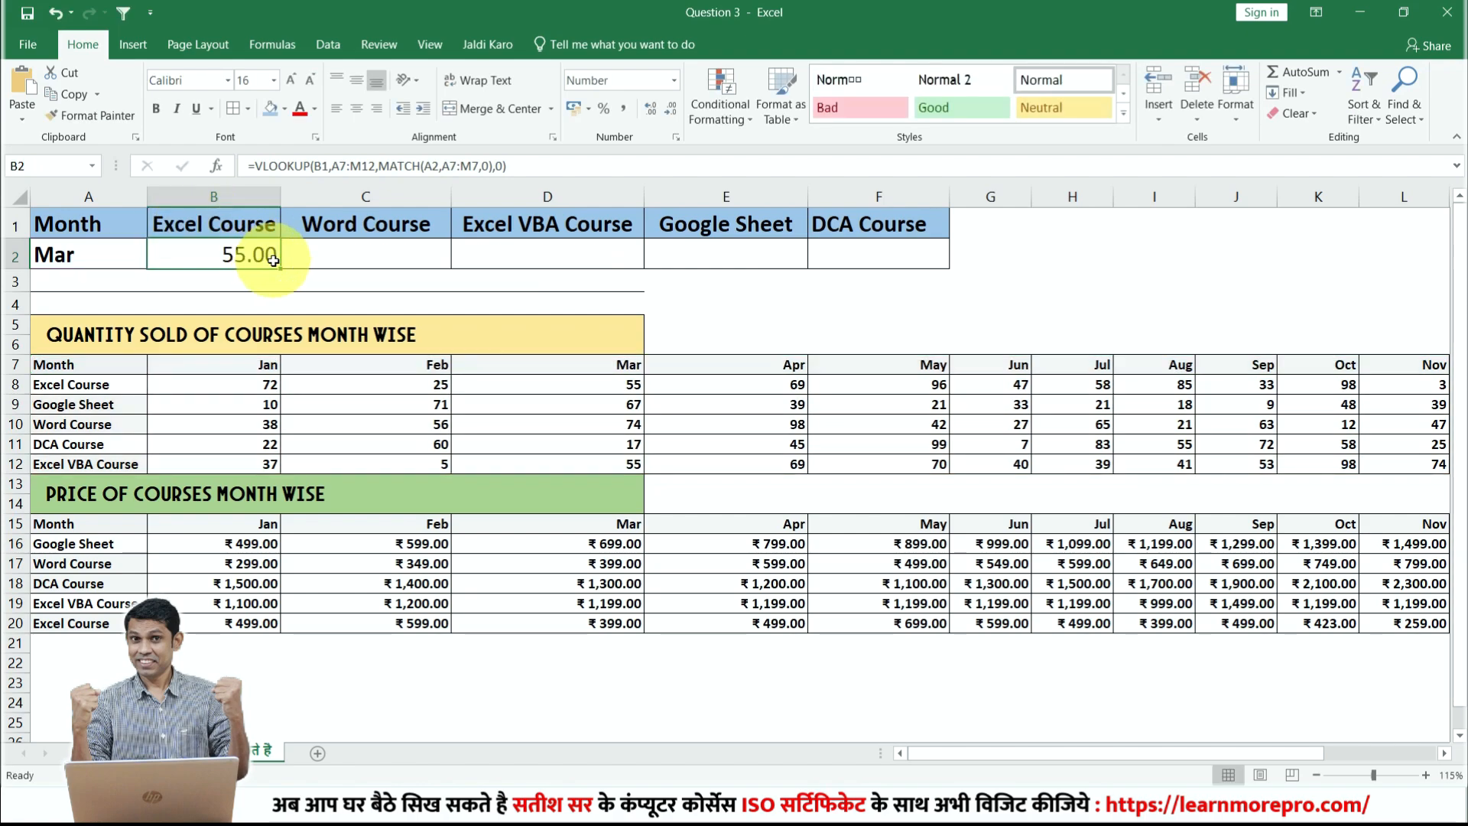
Examine the course headings in B1:F1 together with the result cells below them that need the same formula
{"action": "left_click", "coordinate": [247, 219]}
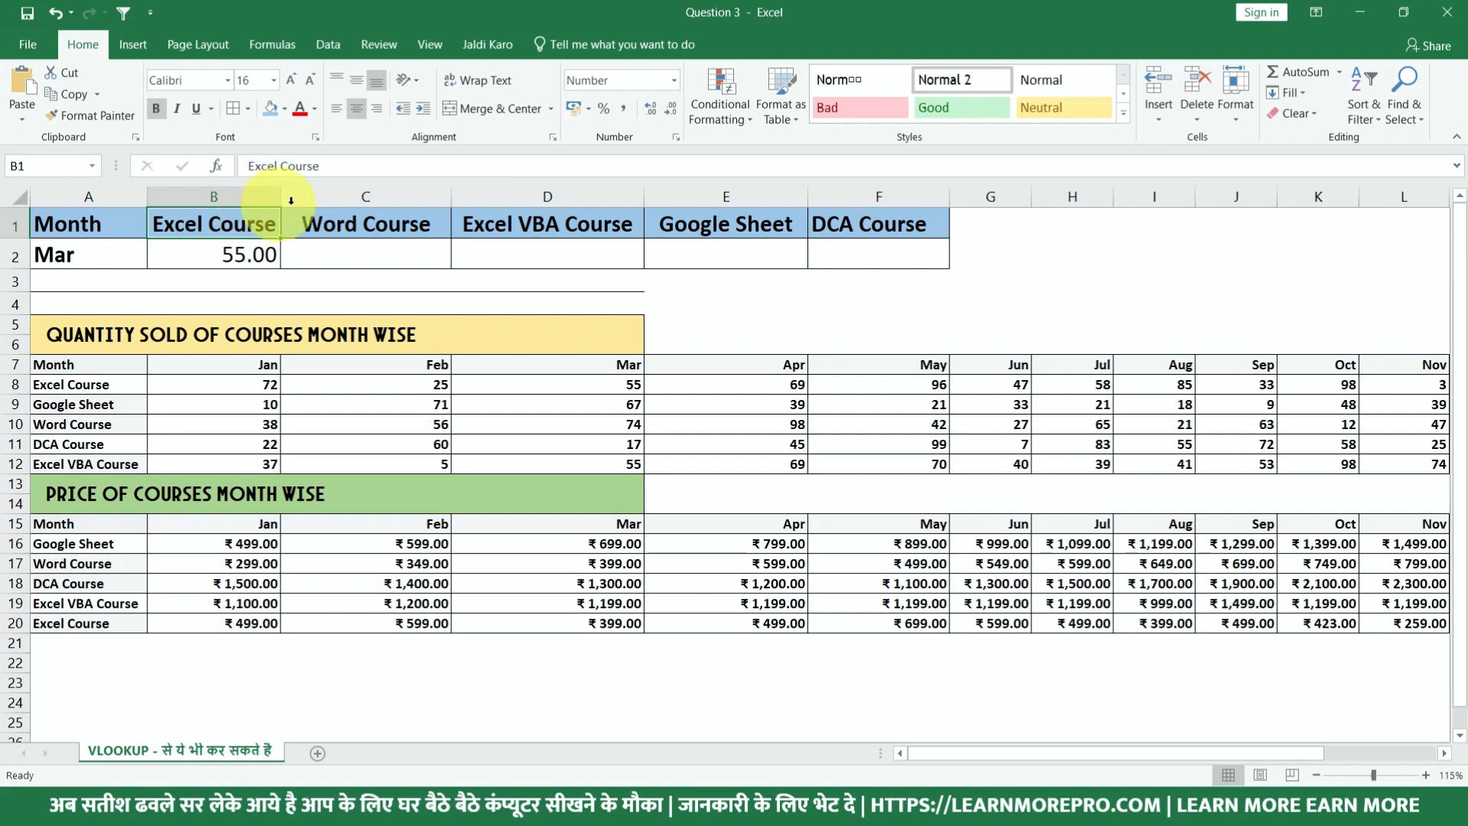
{"action": "left_click", "coordinate": [319, 228]}
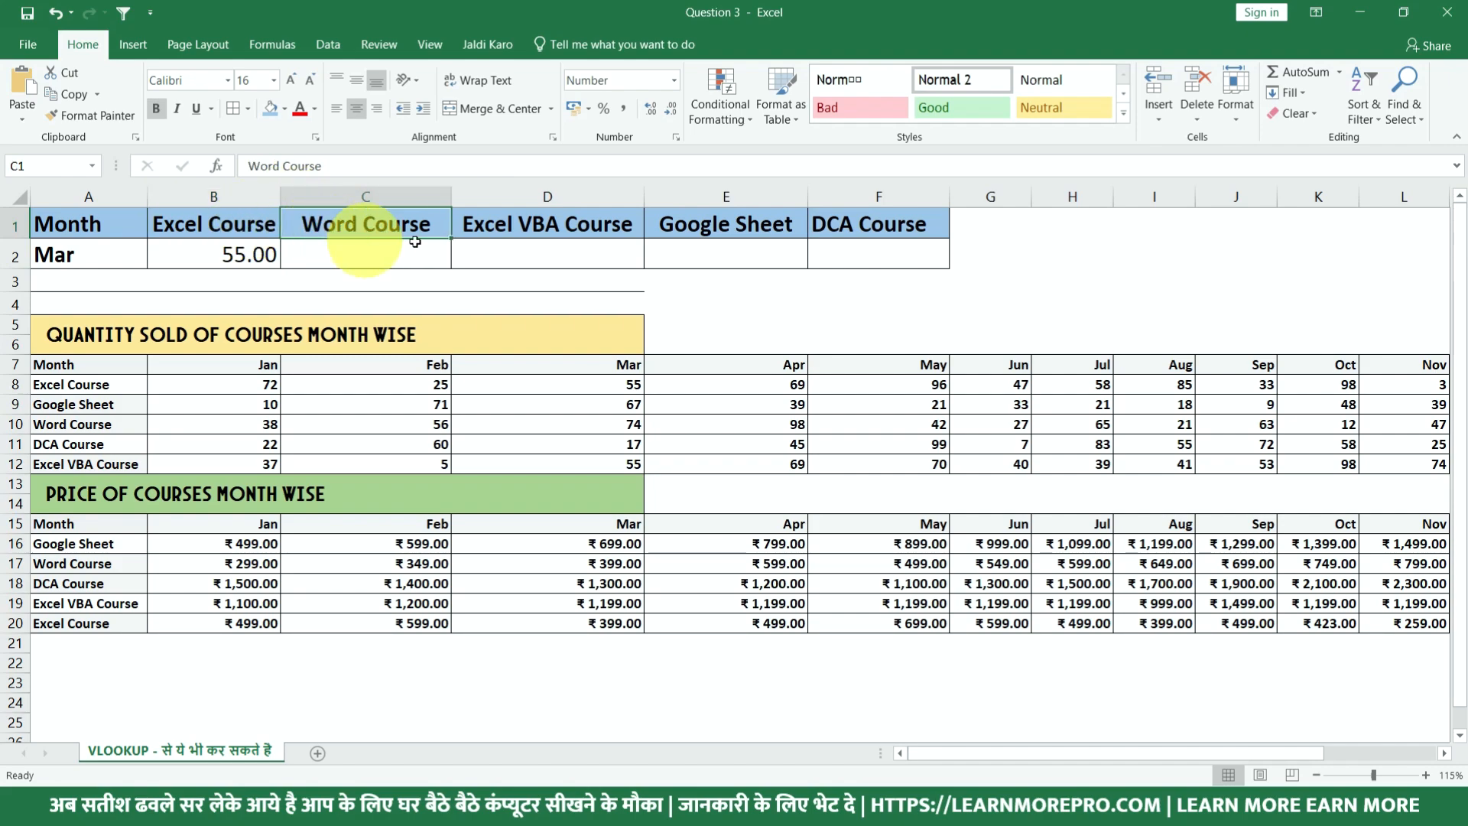
{"action": "left_click", "coordinate": [547, 226]}
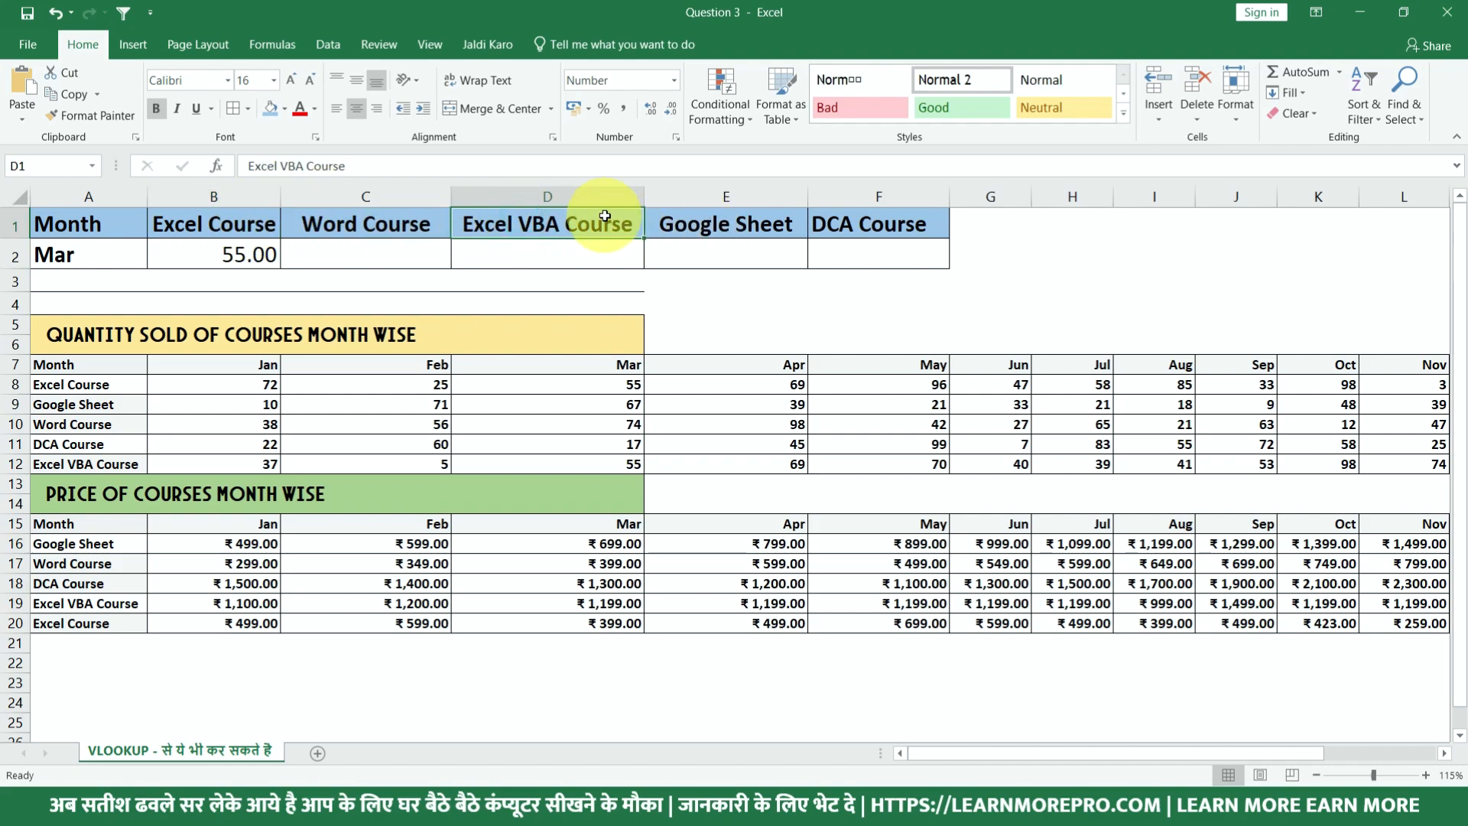
{"action": "left_click", "coordinate": [701, 227]}
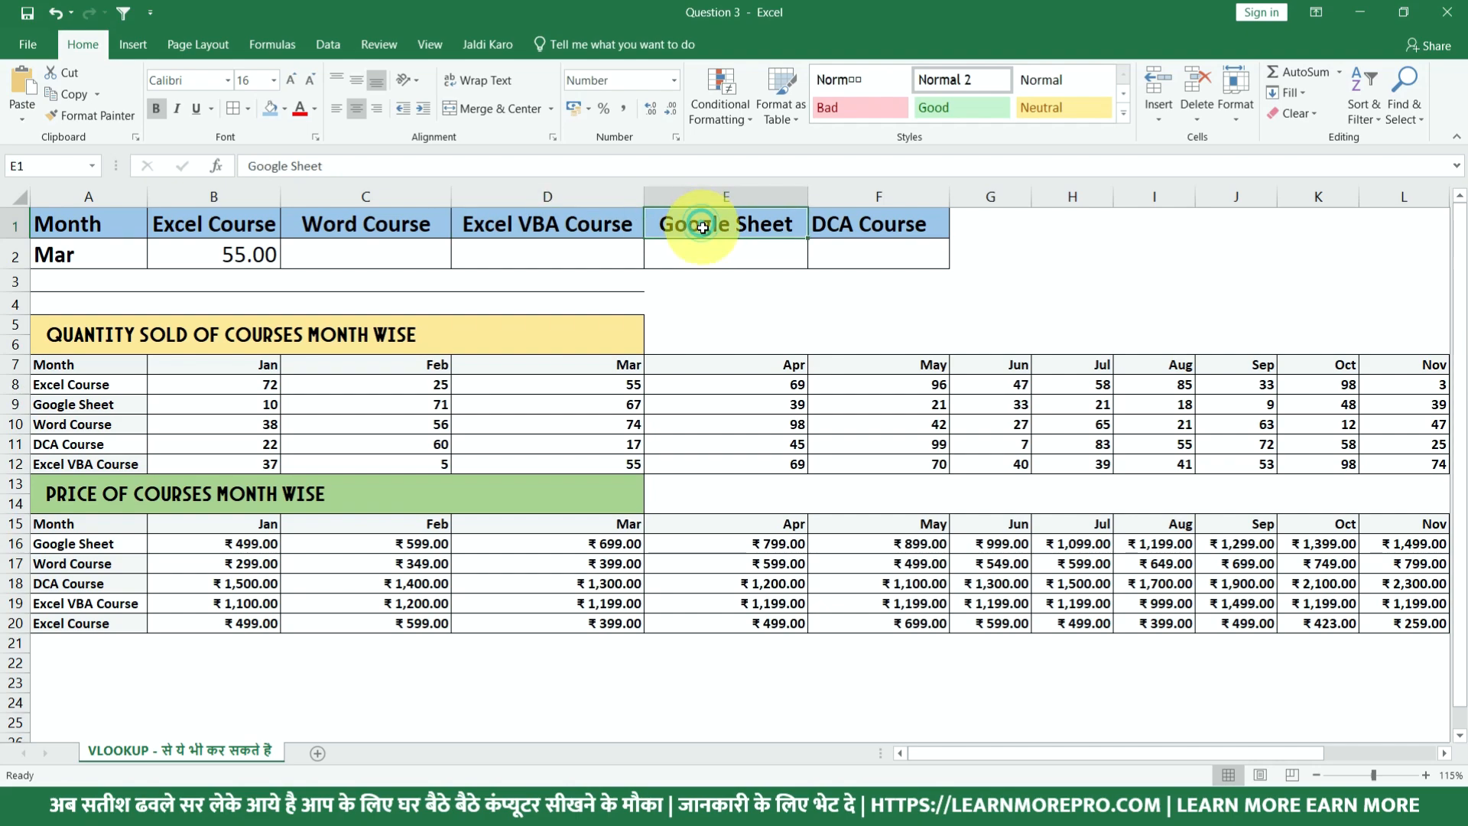
{"action": "left_click", "coordinate": [714, 253]}
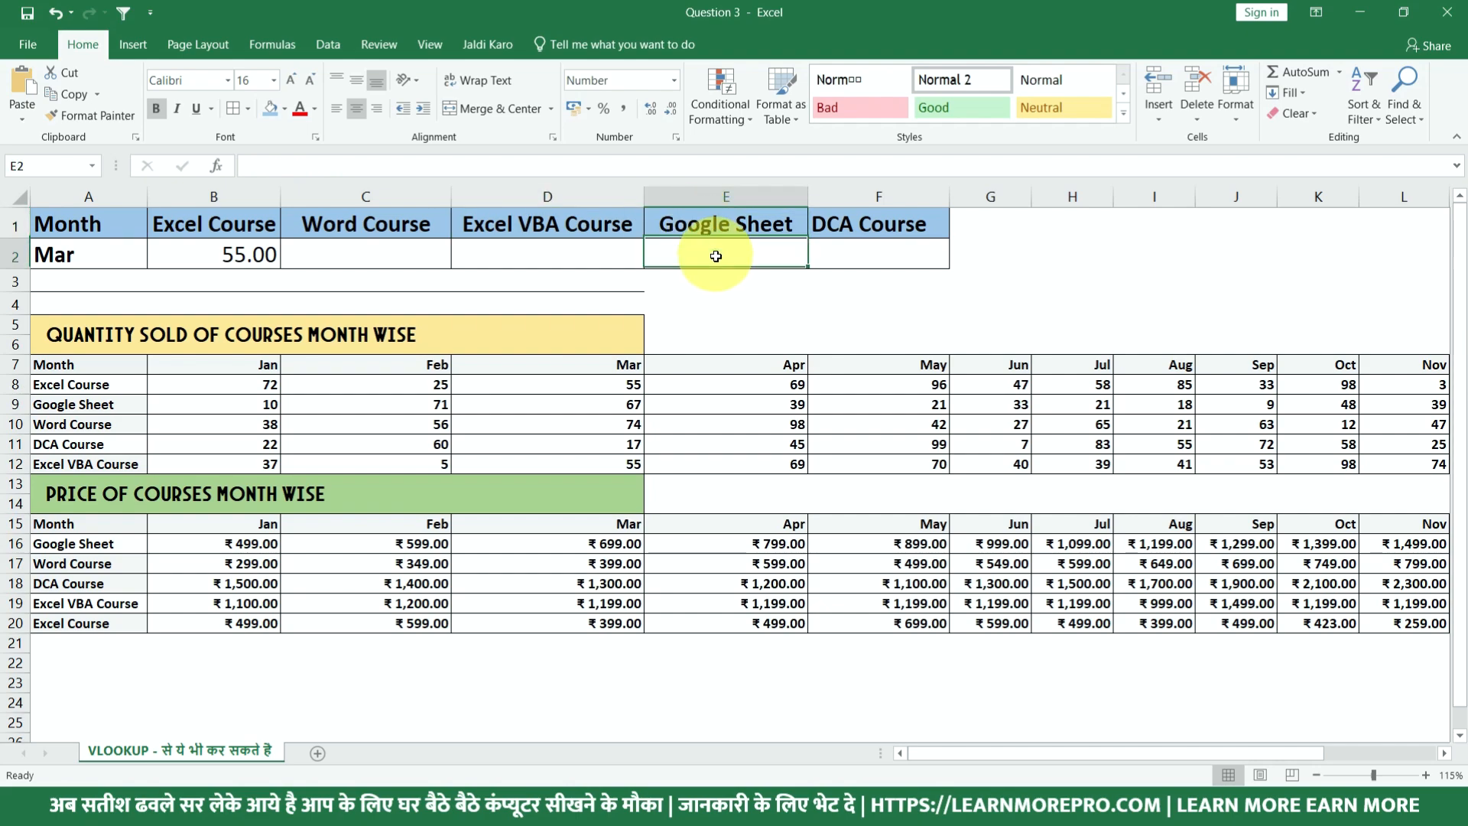
{"action": "left_click", "coordinate": [845, 221]}
{"action": "left_click", "coordinate": [858, 249]}
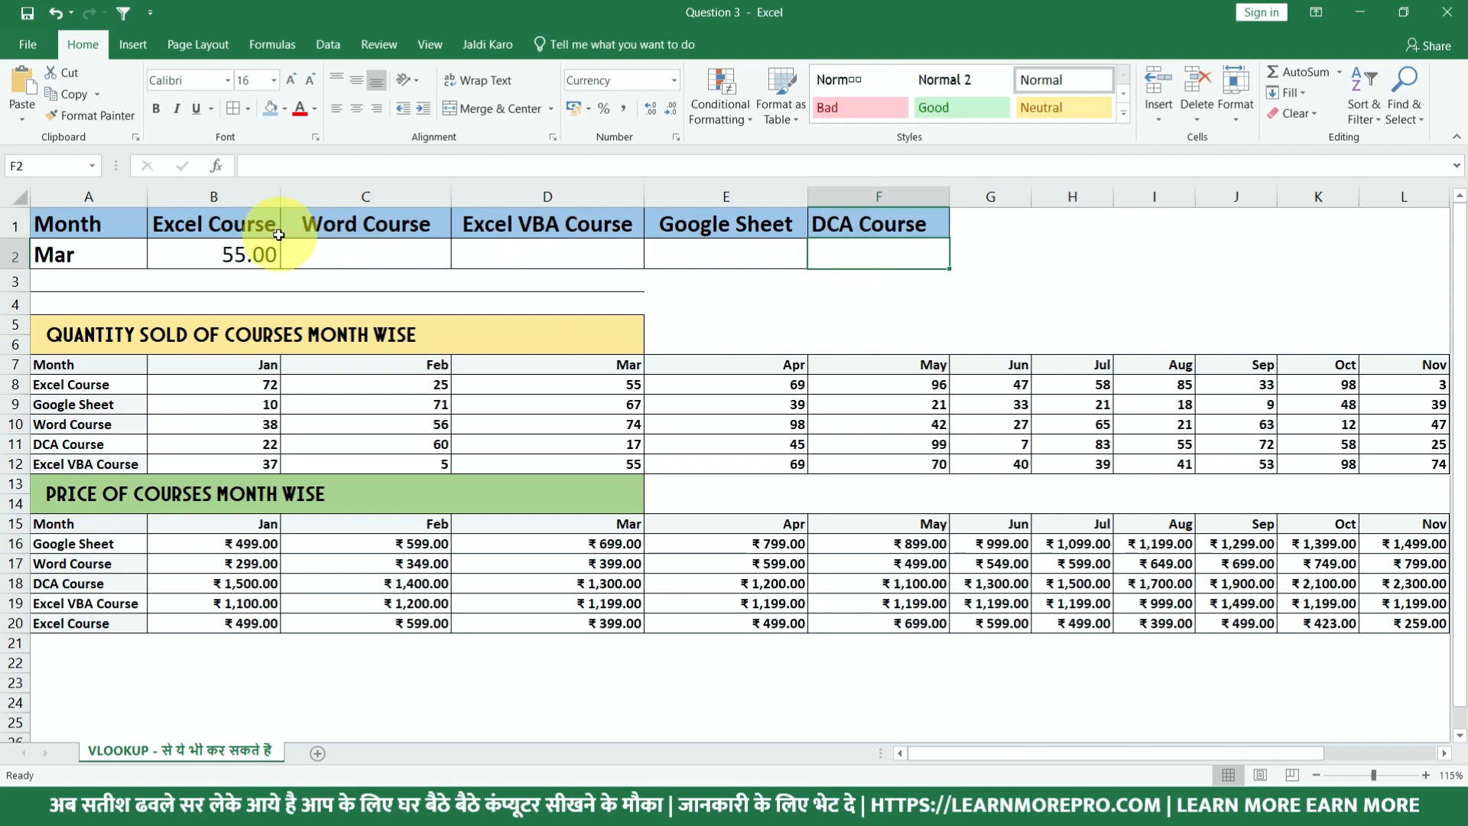
Lock the row of B2's VLOOKUP lookup value as B$1 and make its table array absolute as $A$7:$M$12
{"action": "double_click", "coordinate": [222, 253]}
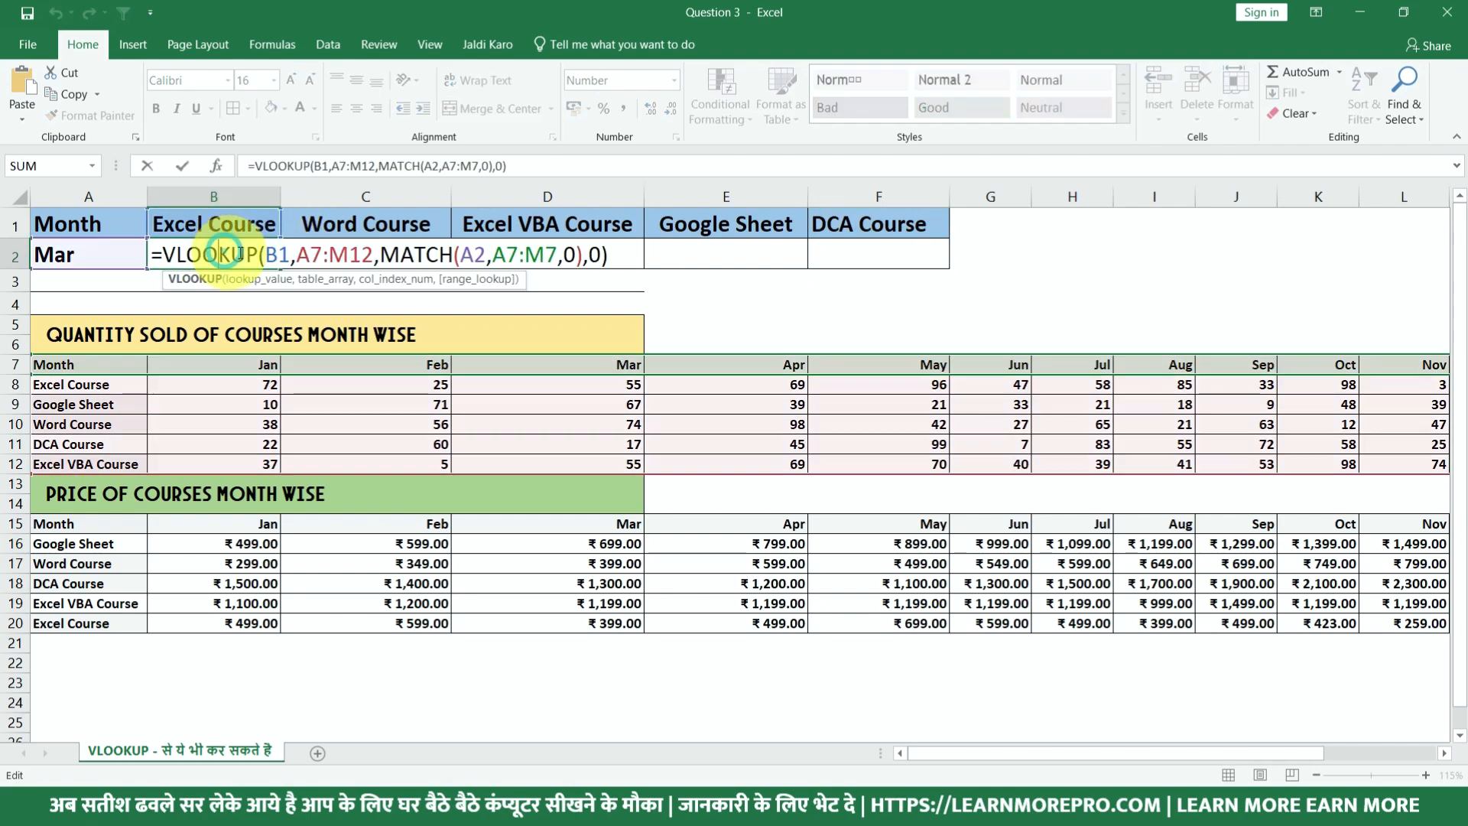
{"action": "left_click", "coordinate": [279, 253]}
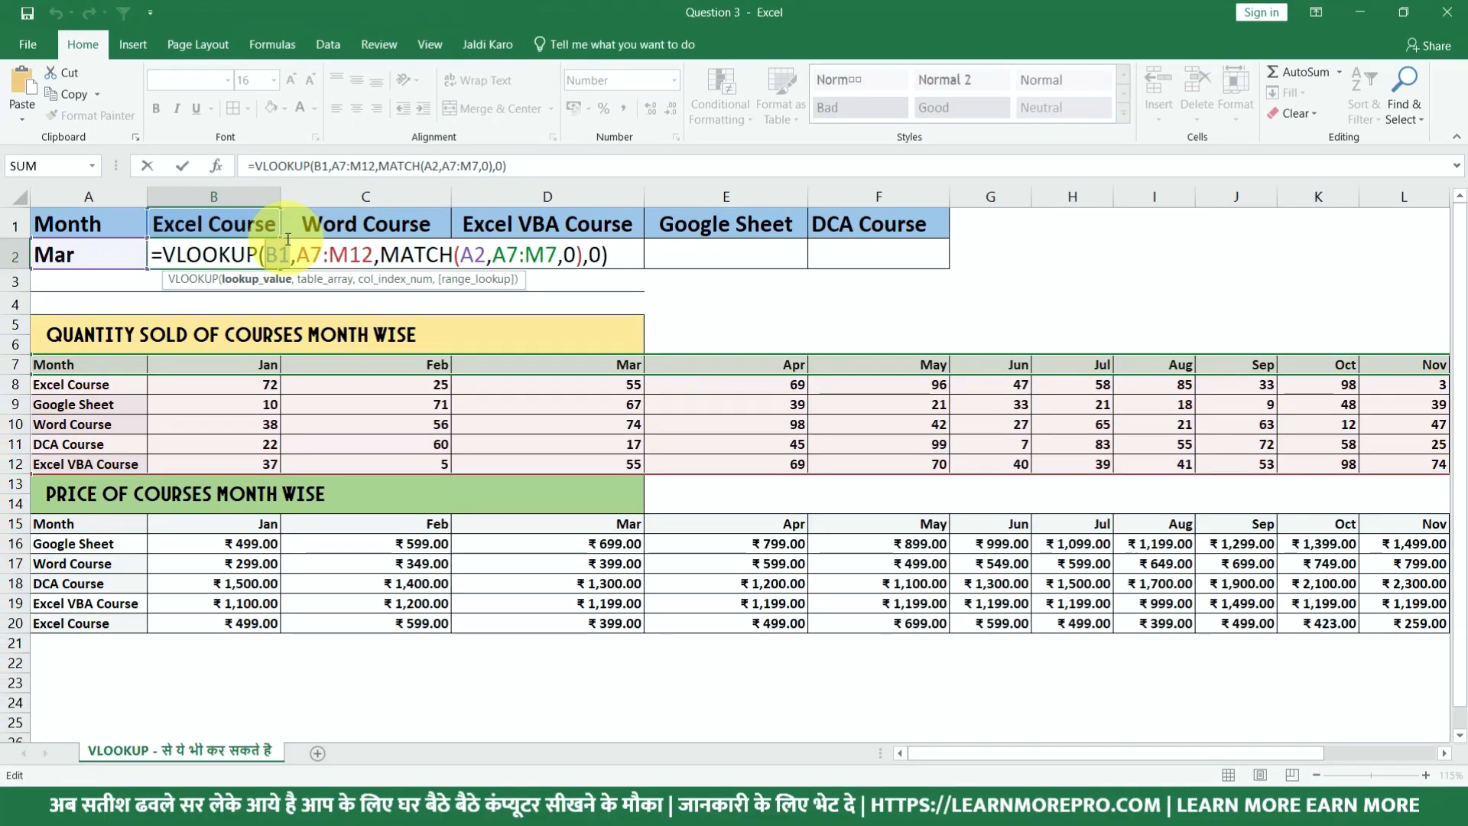
{"action": "double_click", "coordinate": [283, 253]}
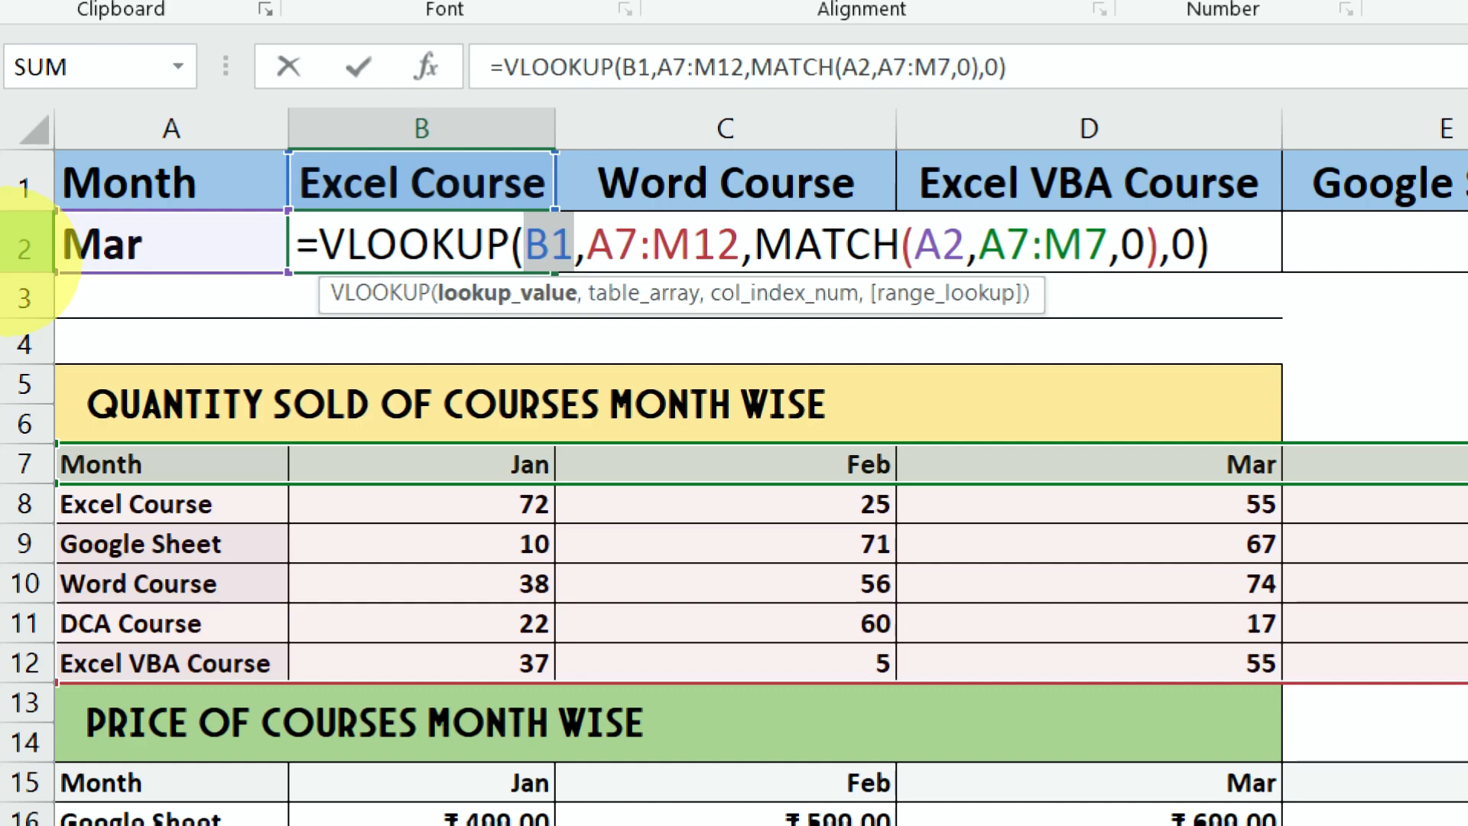
{"action": "key", "text": "F4"}
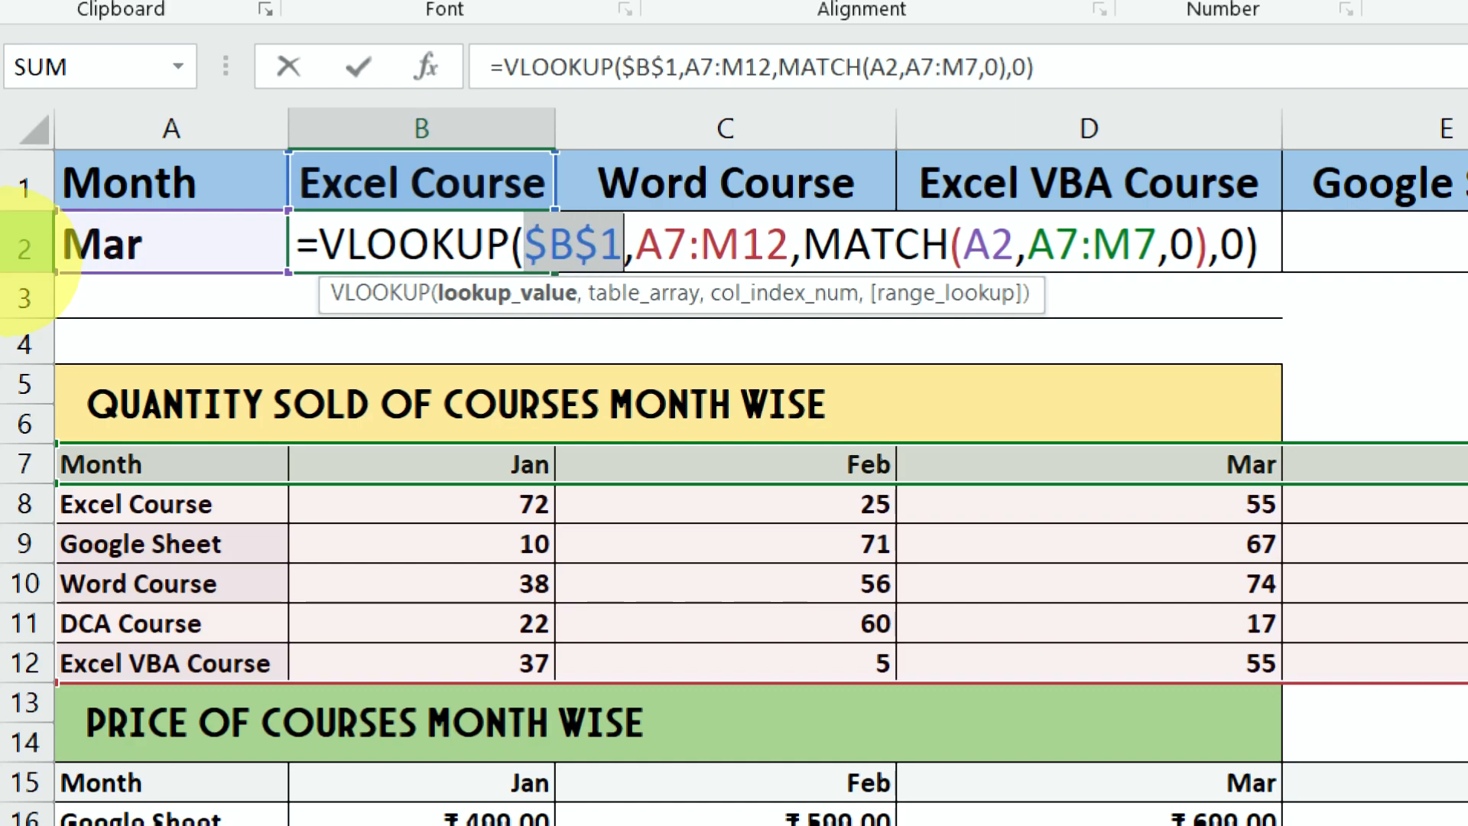
{"action": "key", "text": "F4"}
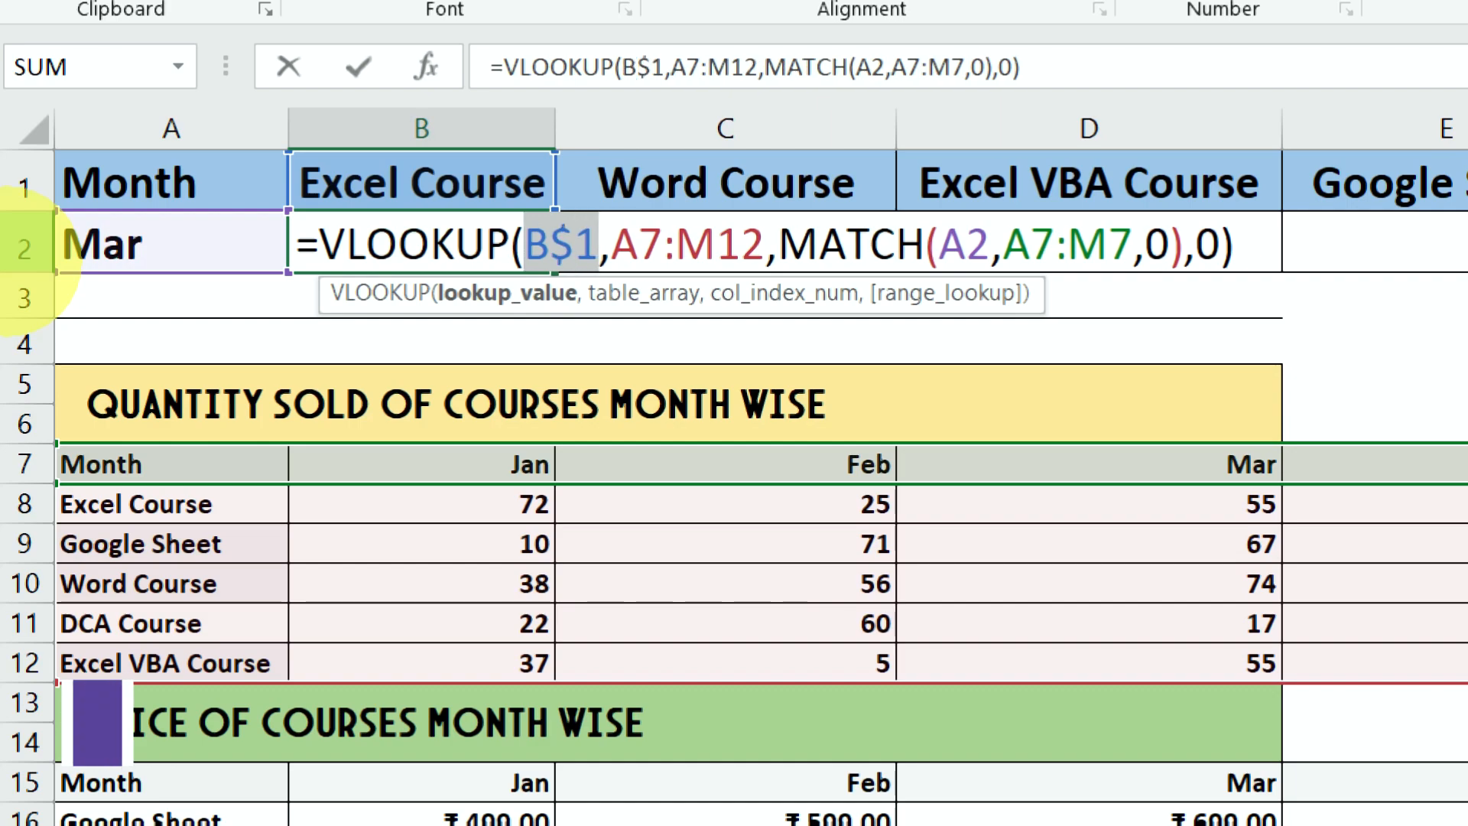
{"action": "key", "text": "F4"}
{"action": "key", "text": "F4"}
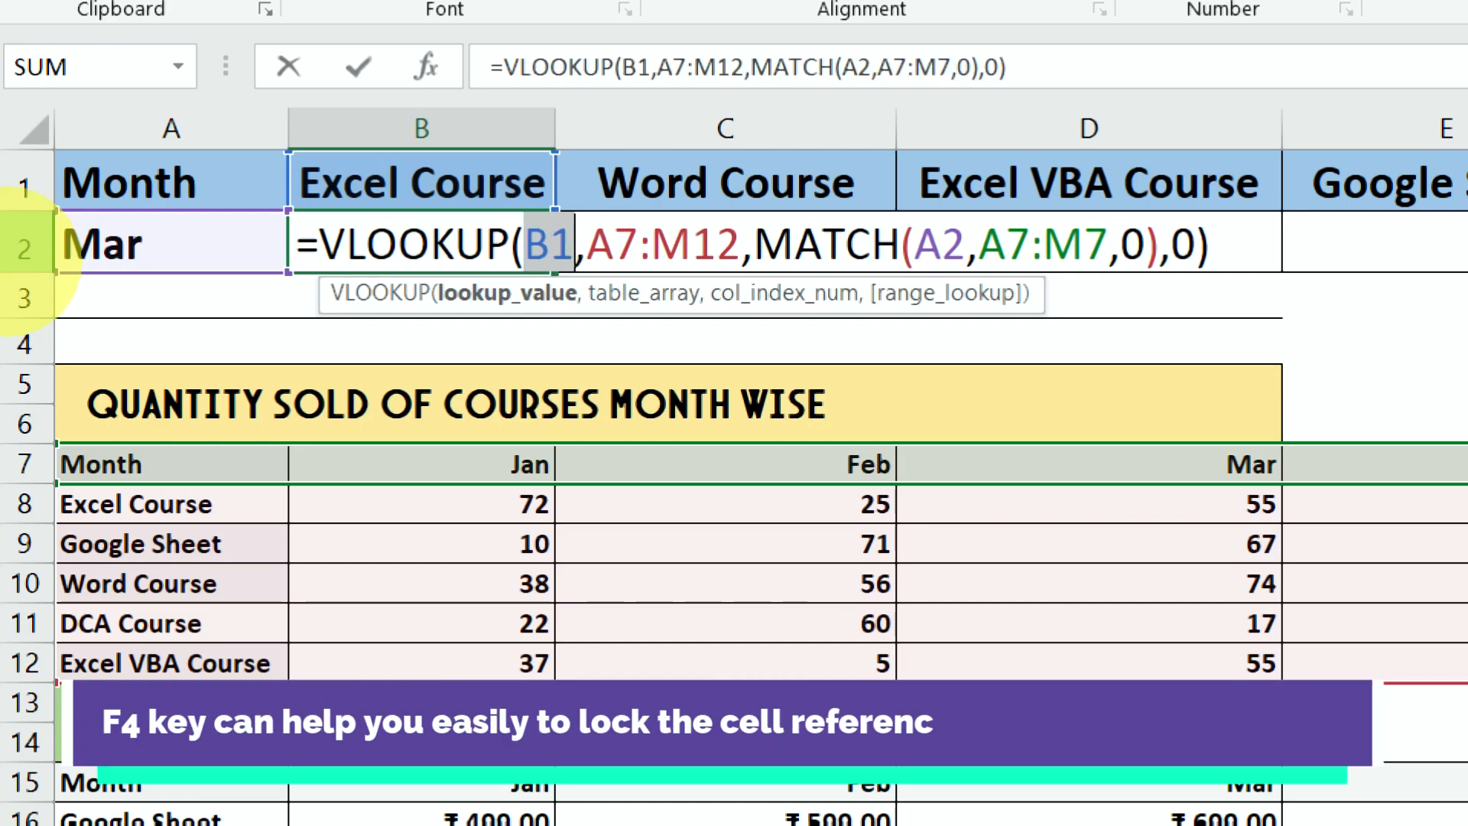
{"action": "key", "text": "F4"}
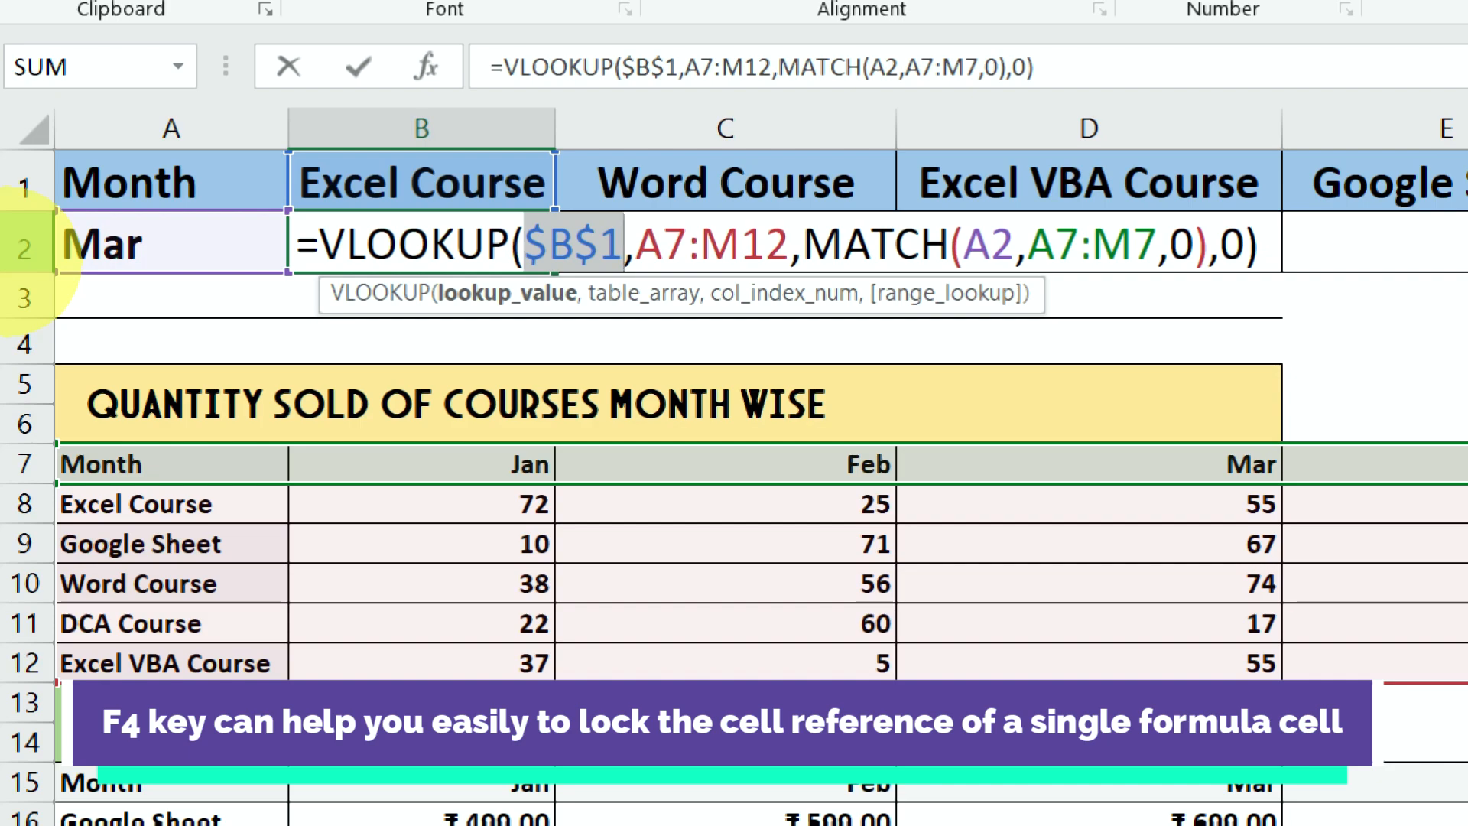
{"action": "key", "text": "F4"}
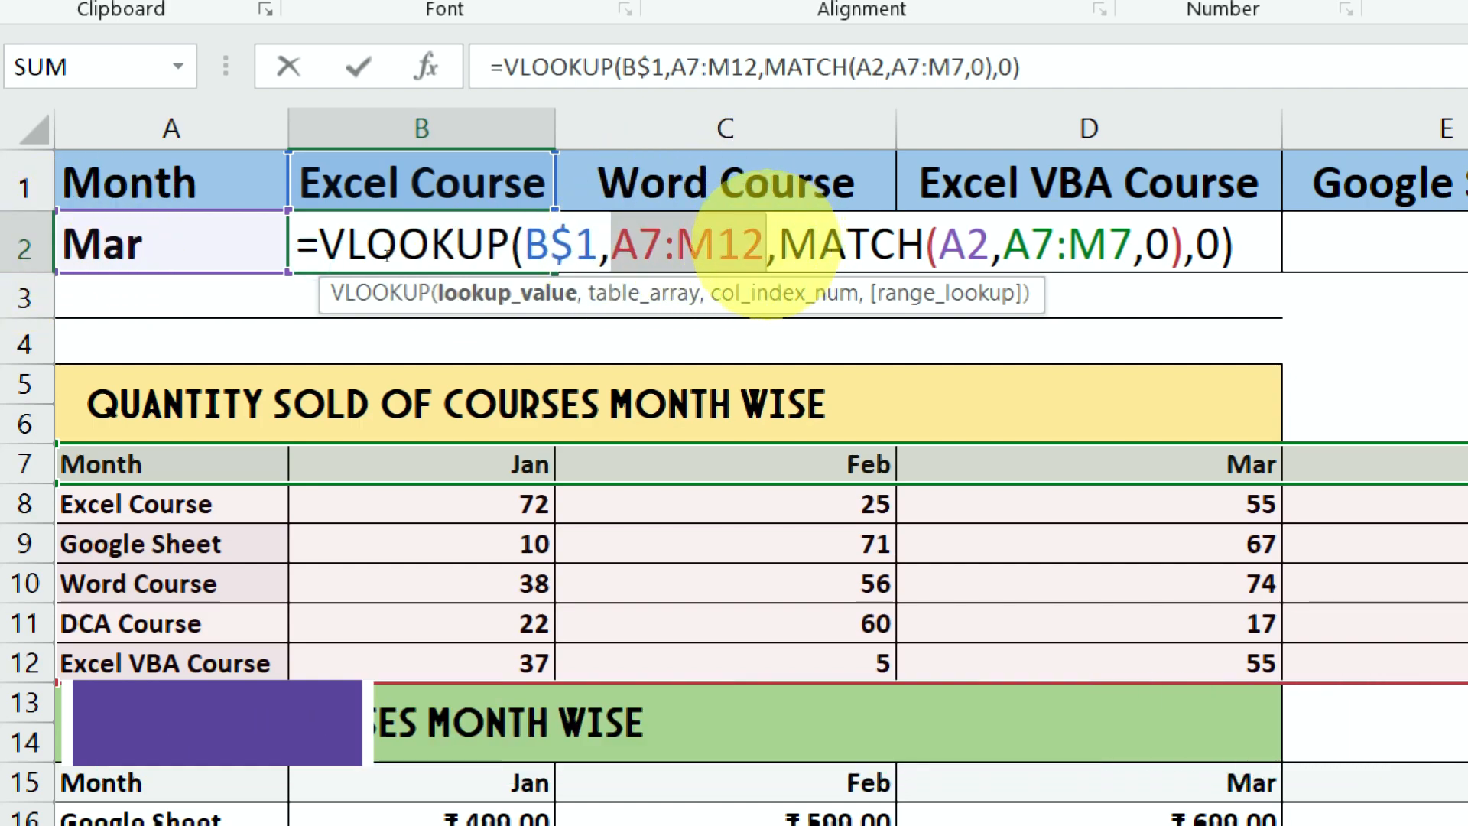
{"action": "left_click_drag", "start_coordinate": [766, 243], "coordinate": [615, 244]}
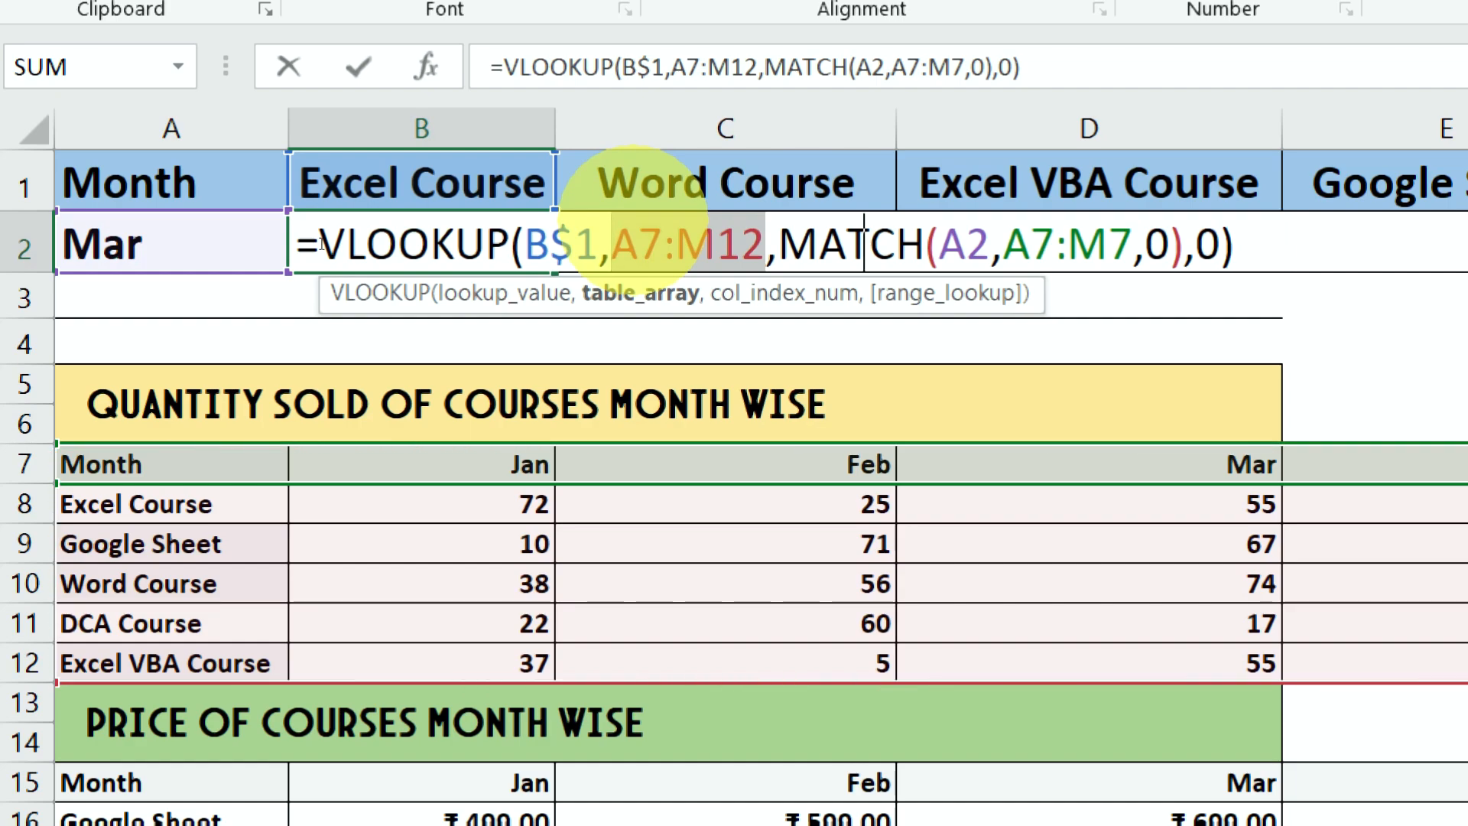
{"action": "key", "text": "F4"}
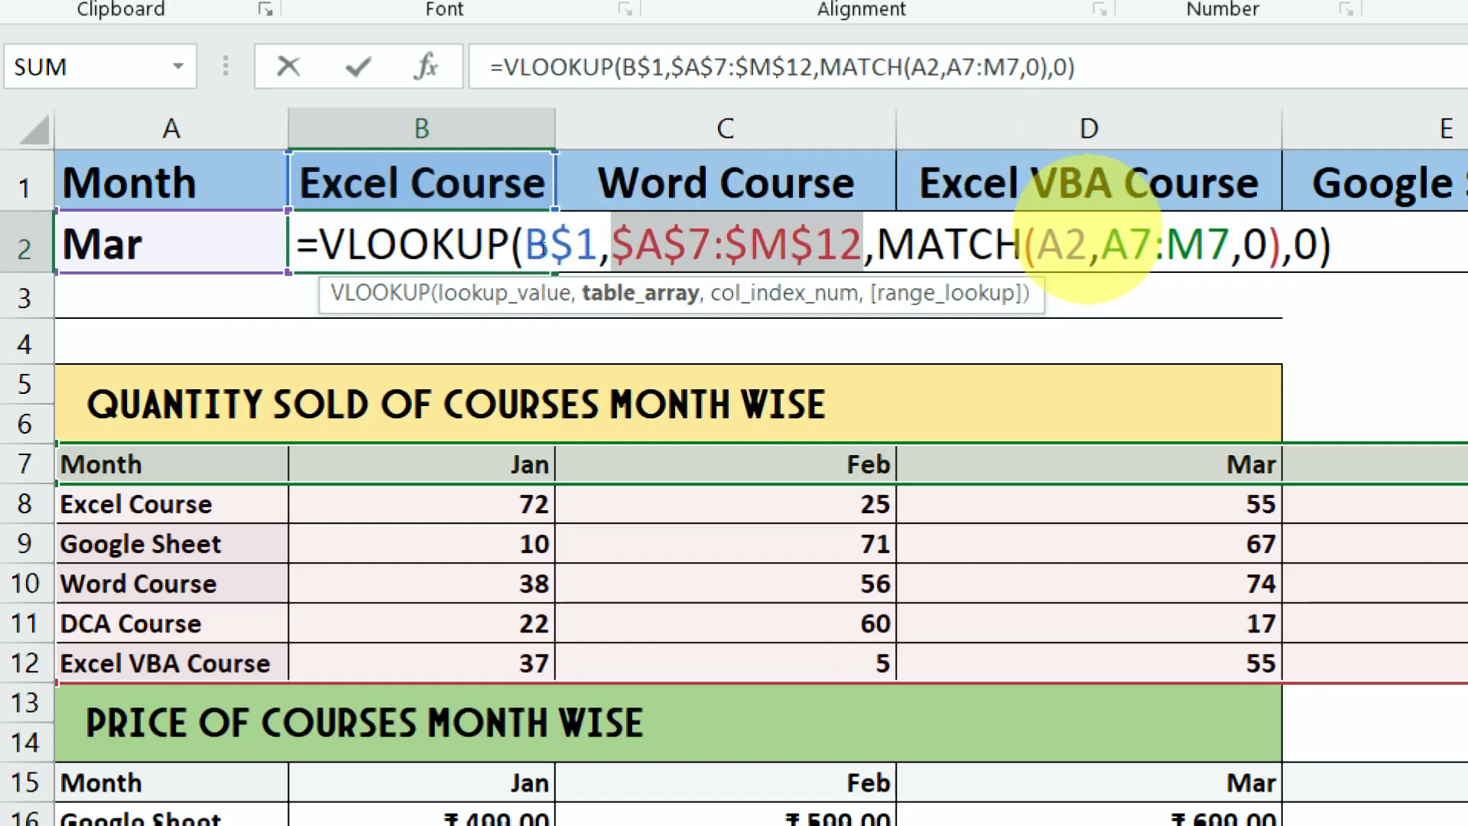
Lock only the column of the MATCH lookup value in B2's formula, making it $A2
{"action": "left_click", "coordinate": [1049, 244]}
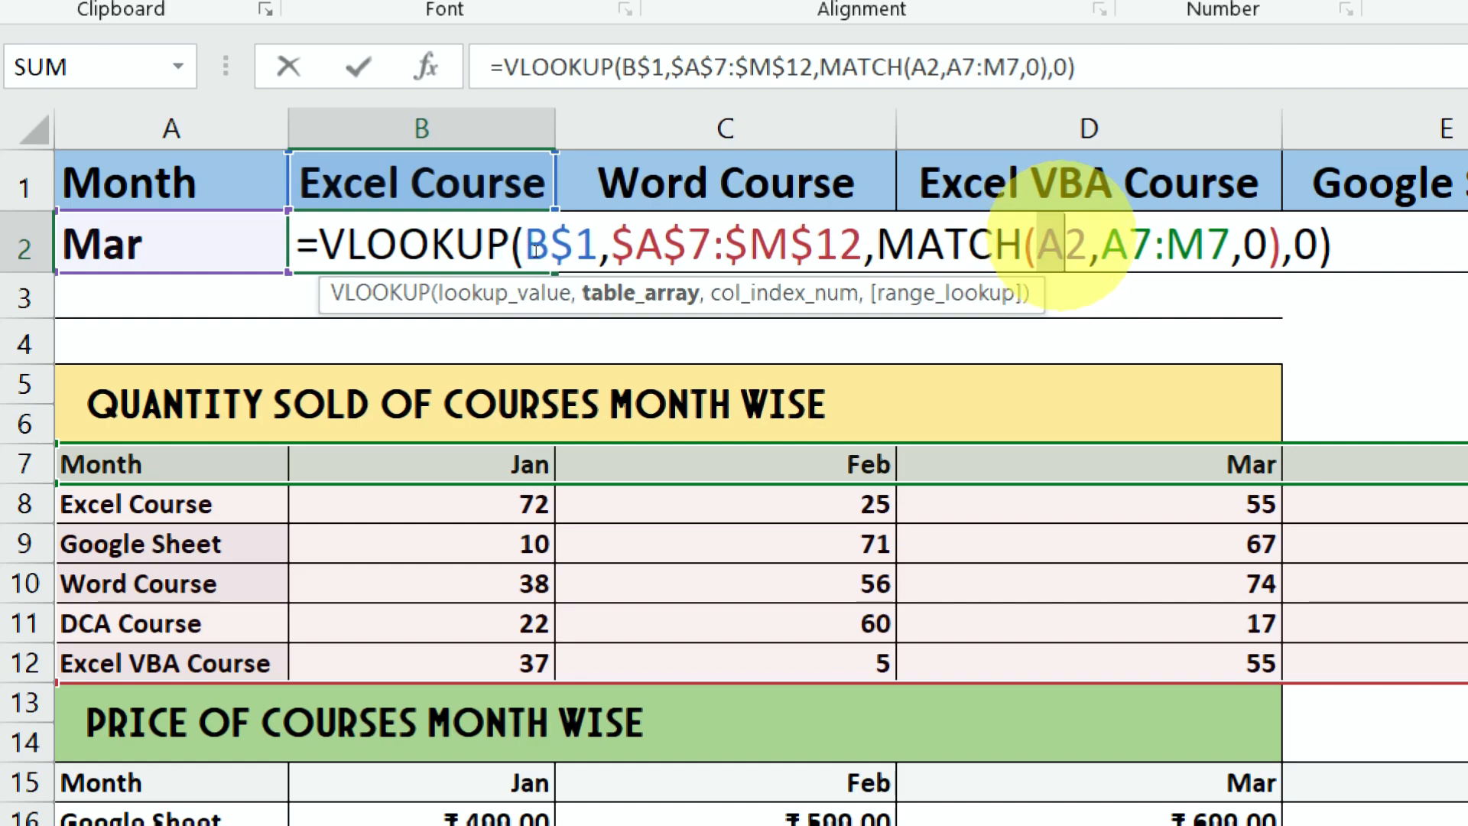
{"action": "double_click", "coordinate": [1067, 245]}
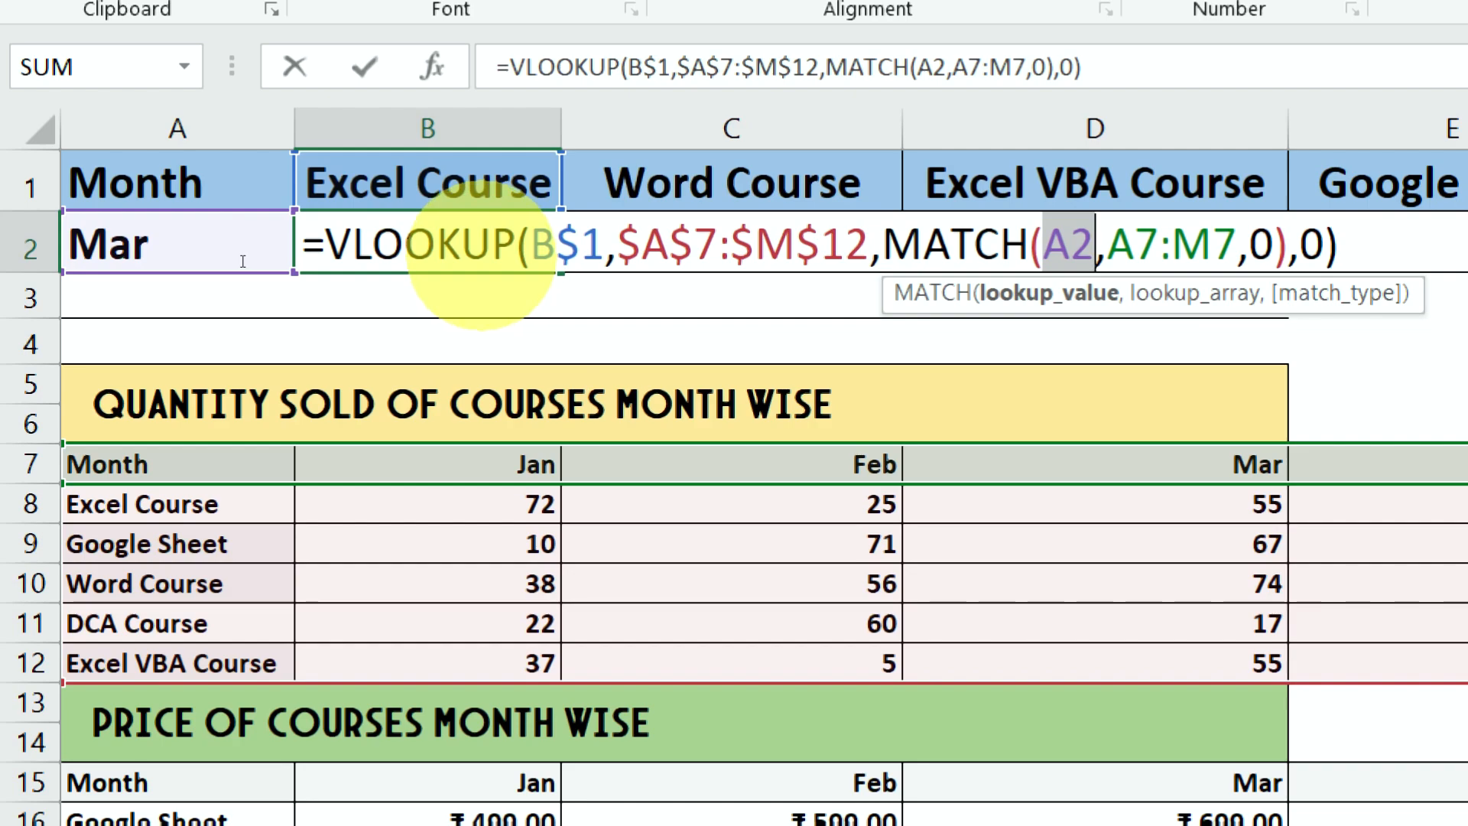
{"action": "key", "text": "F4"}
{"action": "key", "text": "F4"}
{"action": "key", "text": "F4"}
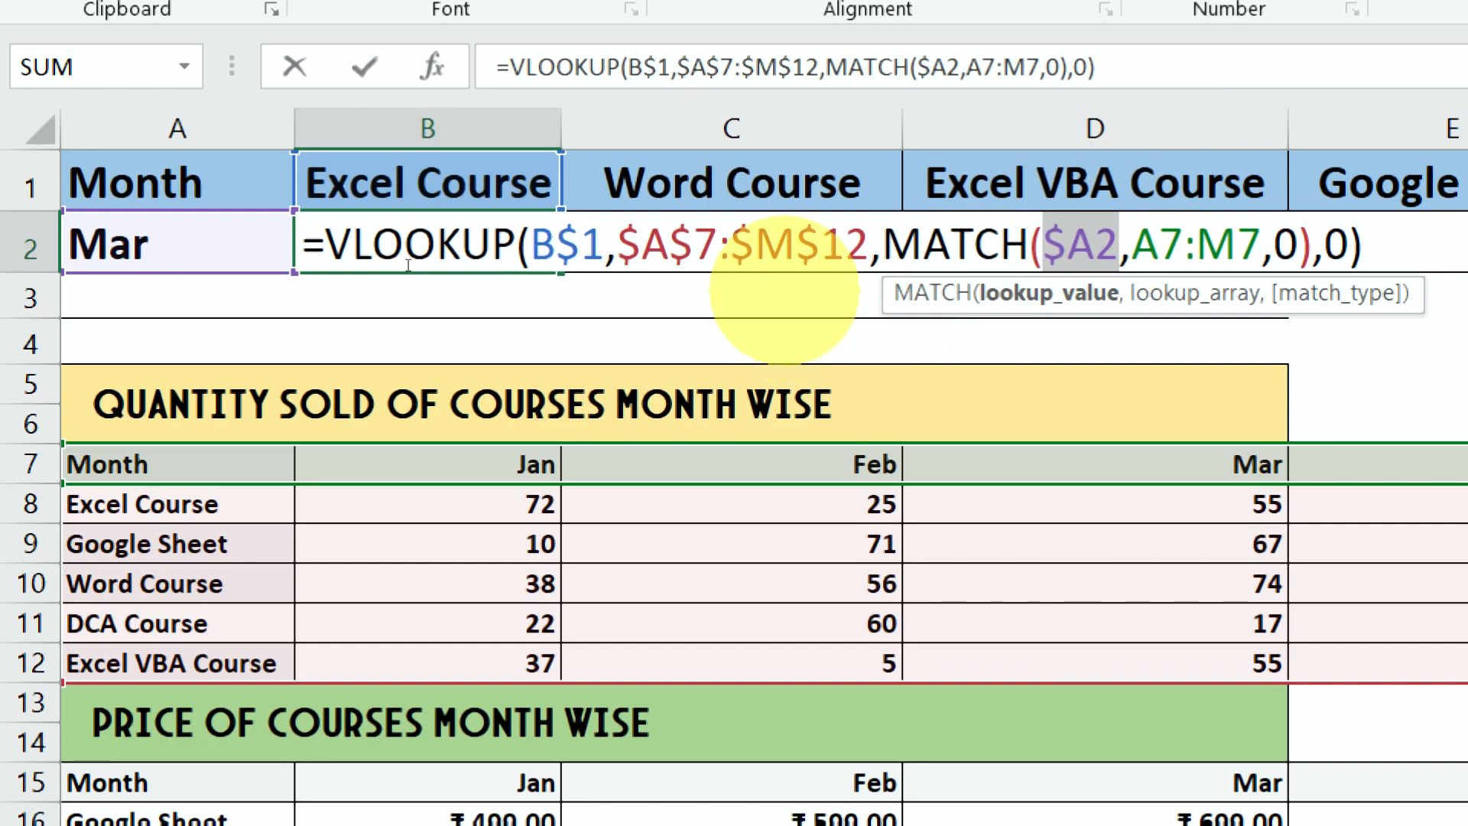
Cycle the MATCH lookup value through its relative and absolute reference forms, ending at $A2
{"action": "left_click", "coordinate": [1118, 245]}
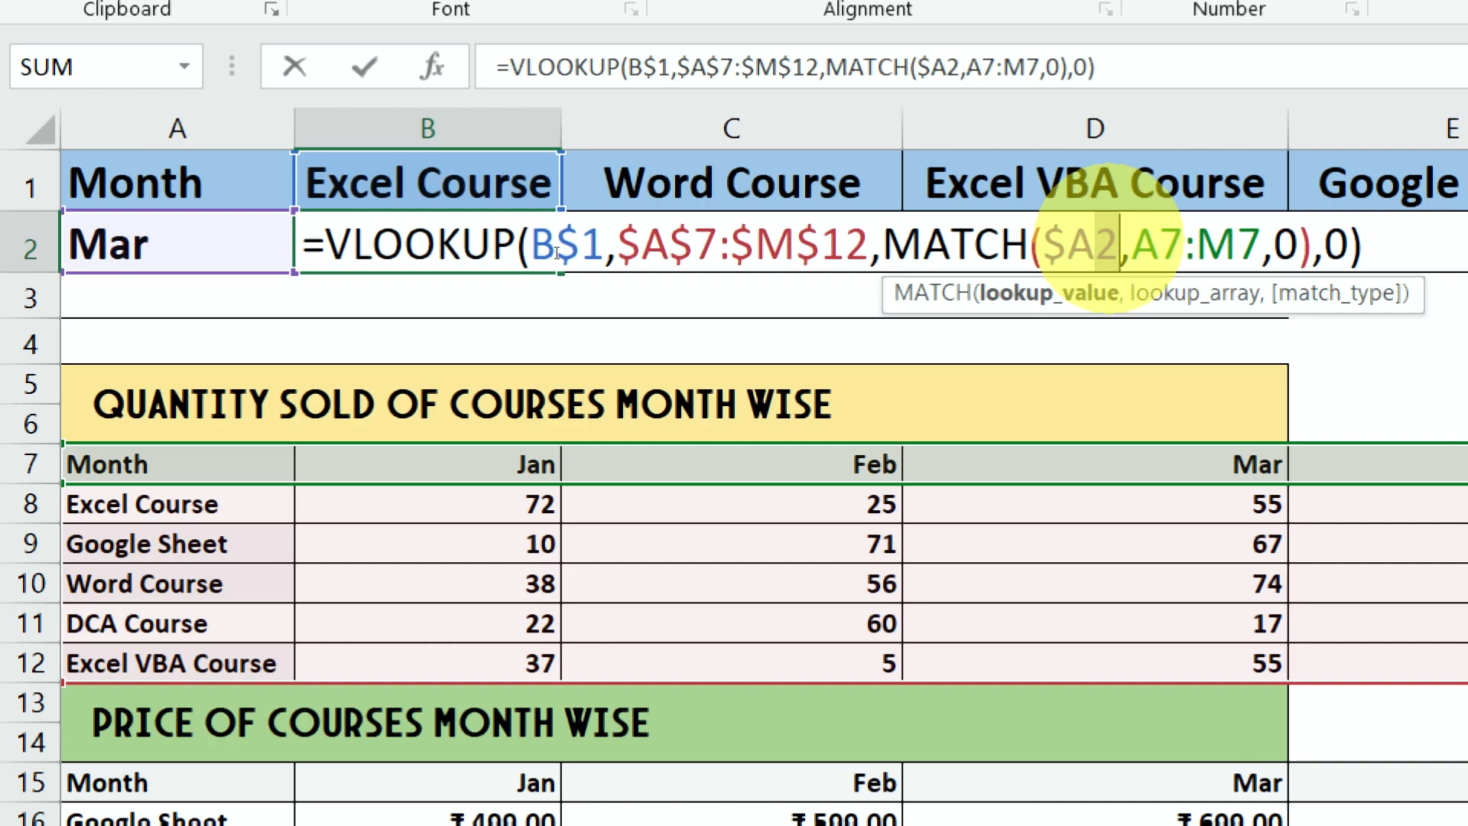
{"action": "double_click", "coordinate": [1080, 245]}
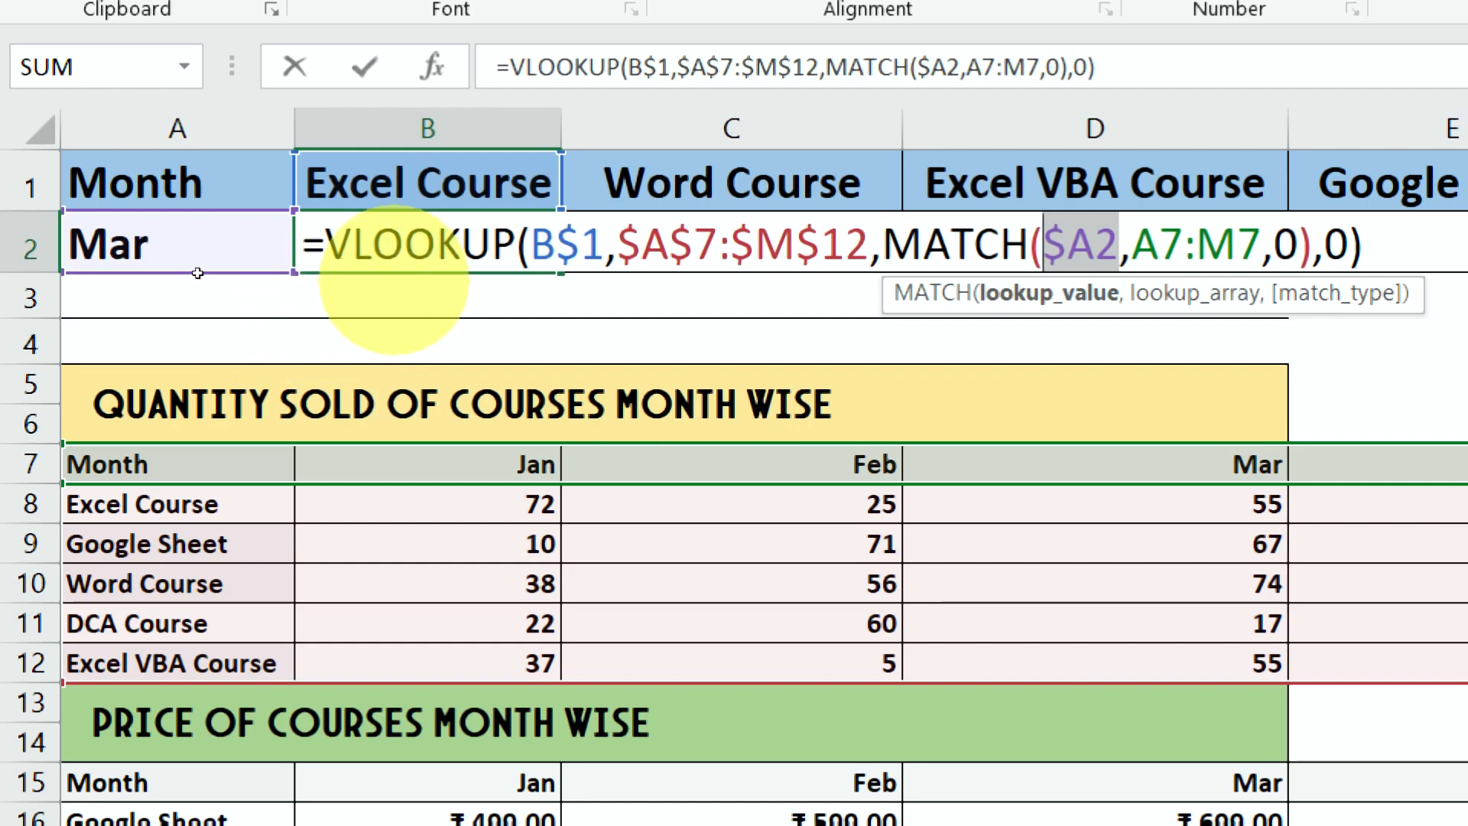
{"action": "key", "text": "F4"}
{"action": "key", "text": "F4"}
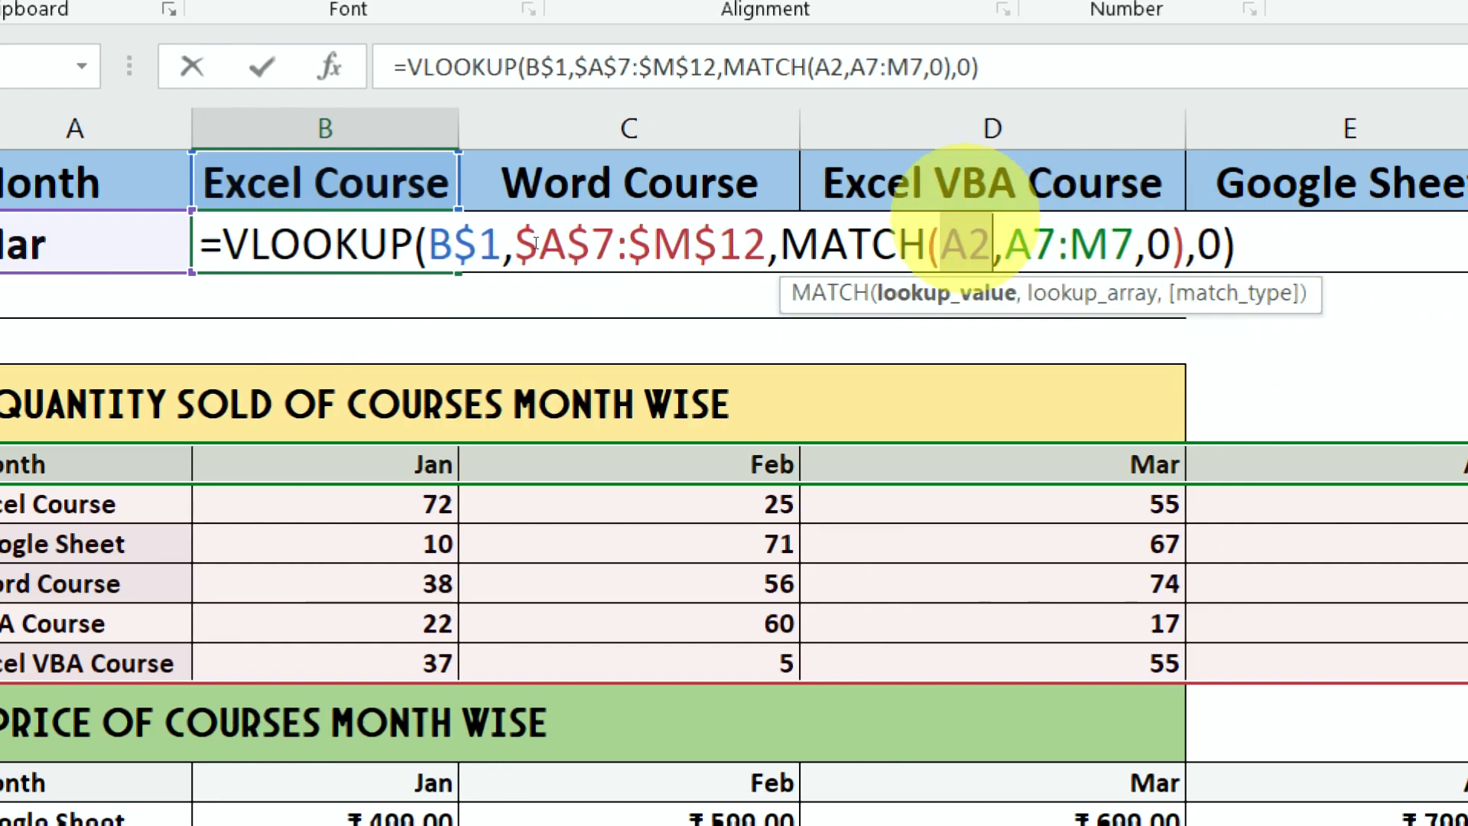
{"action": "left_click", "coordinate": [1040, 252]}
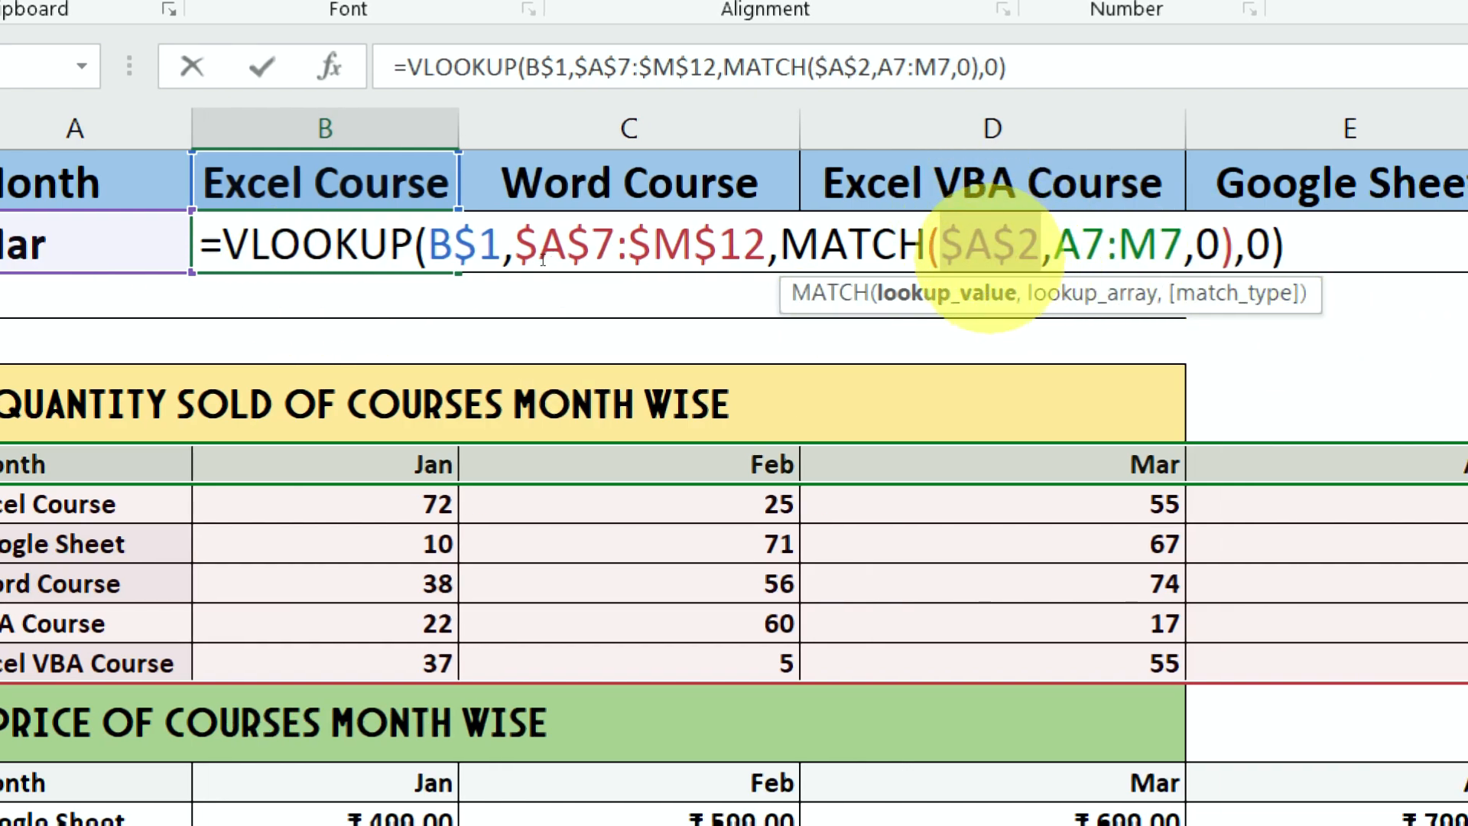
{"action": "key", "text": "F4"}
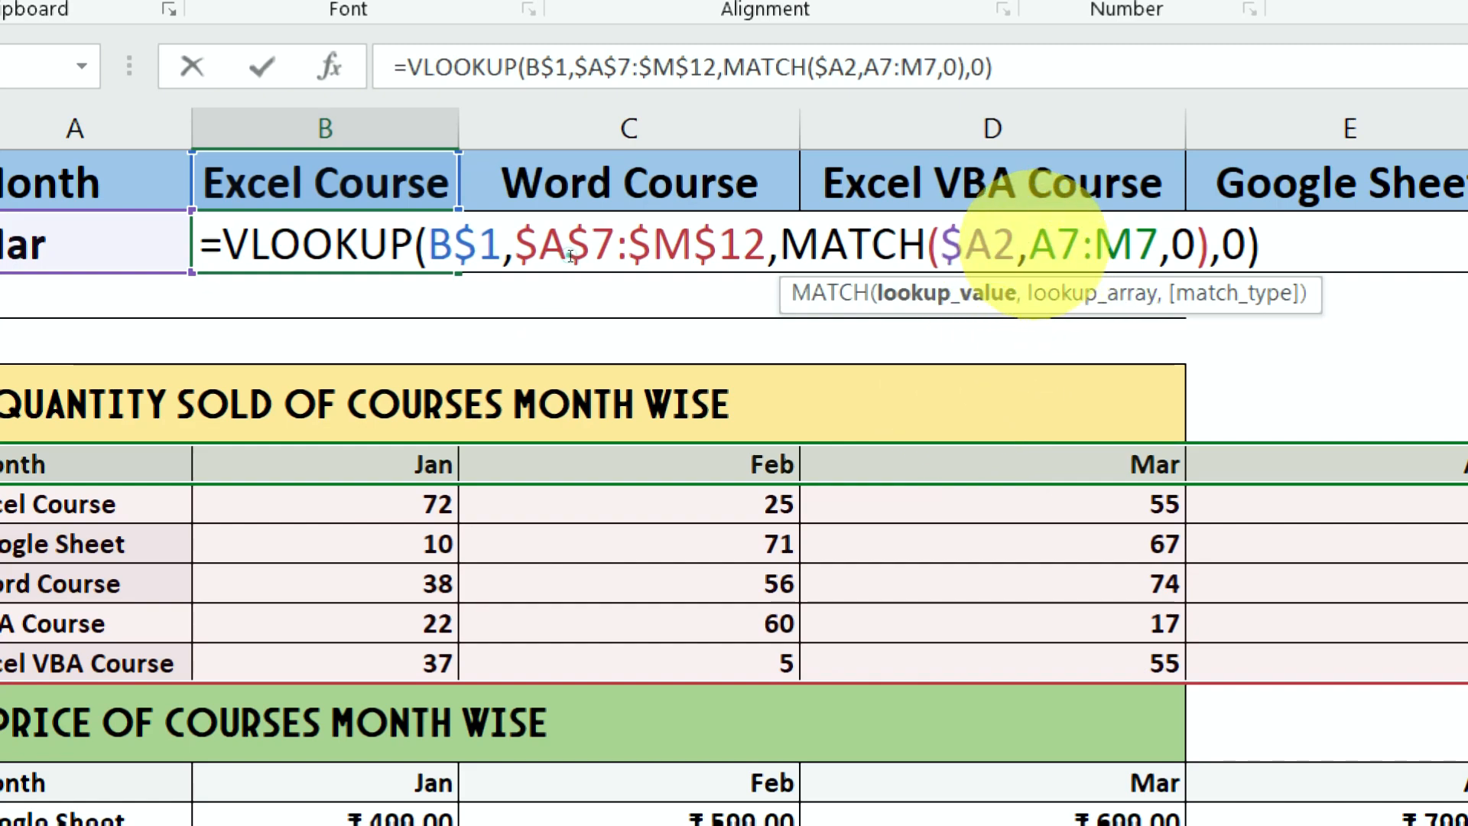
Make the MATCH lookup array absolute as $A$7:$M$7, commit the formula and select B2 again
{"action": "left_click_drag", "start_coordinate": [1029, 245], "coordinate": [1159, 244]}
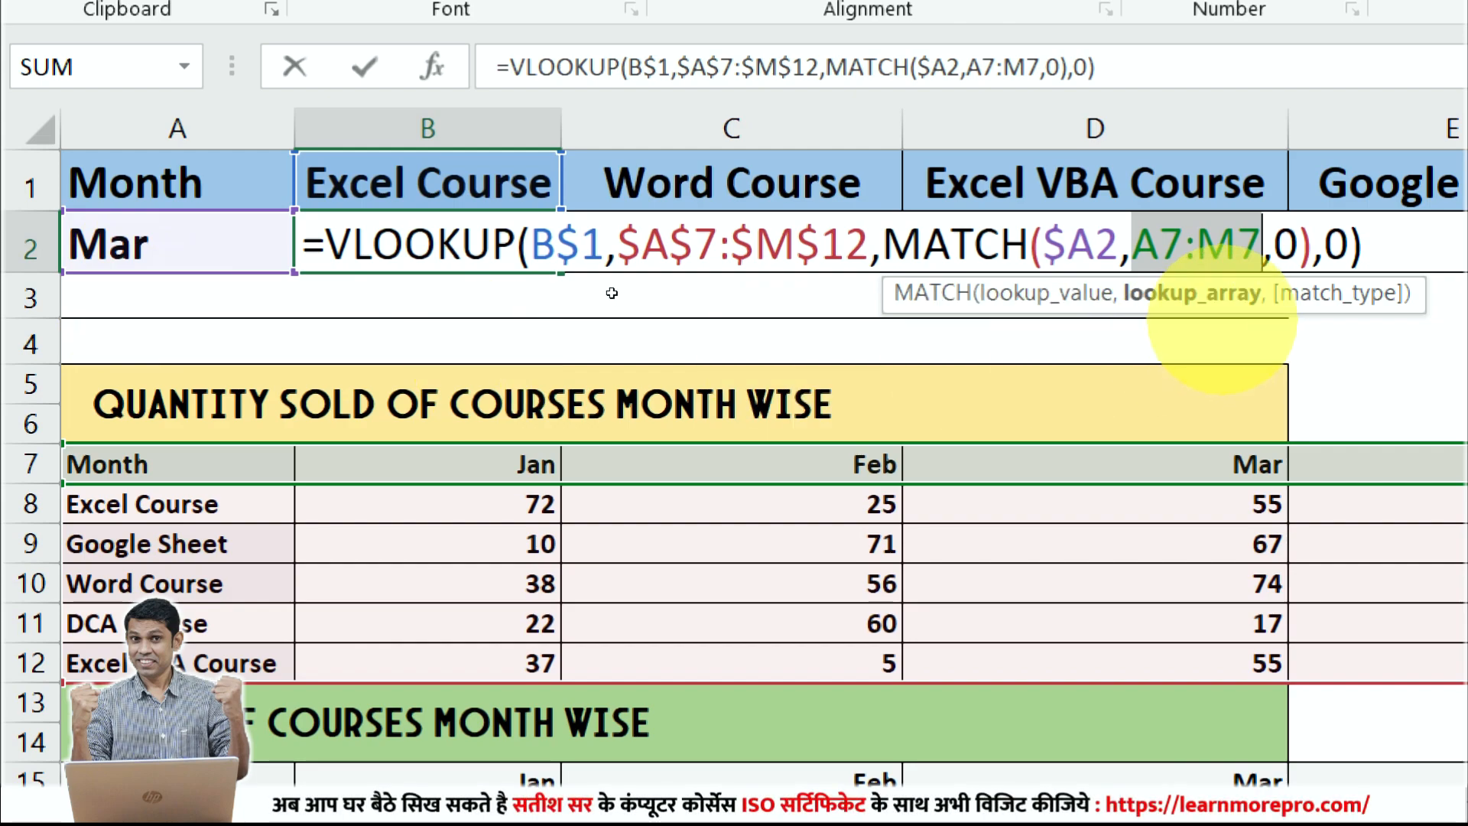
{"action": "key", "text": "F4"}
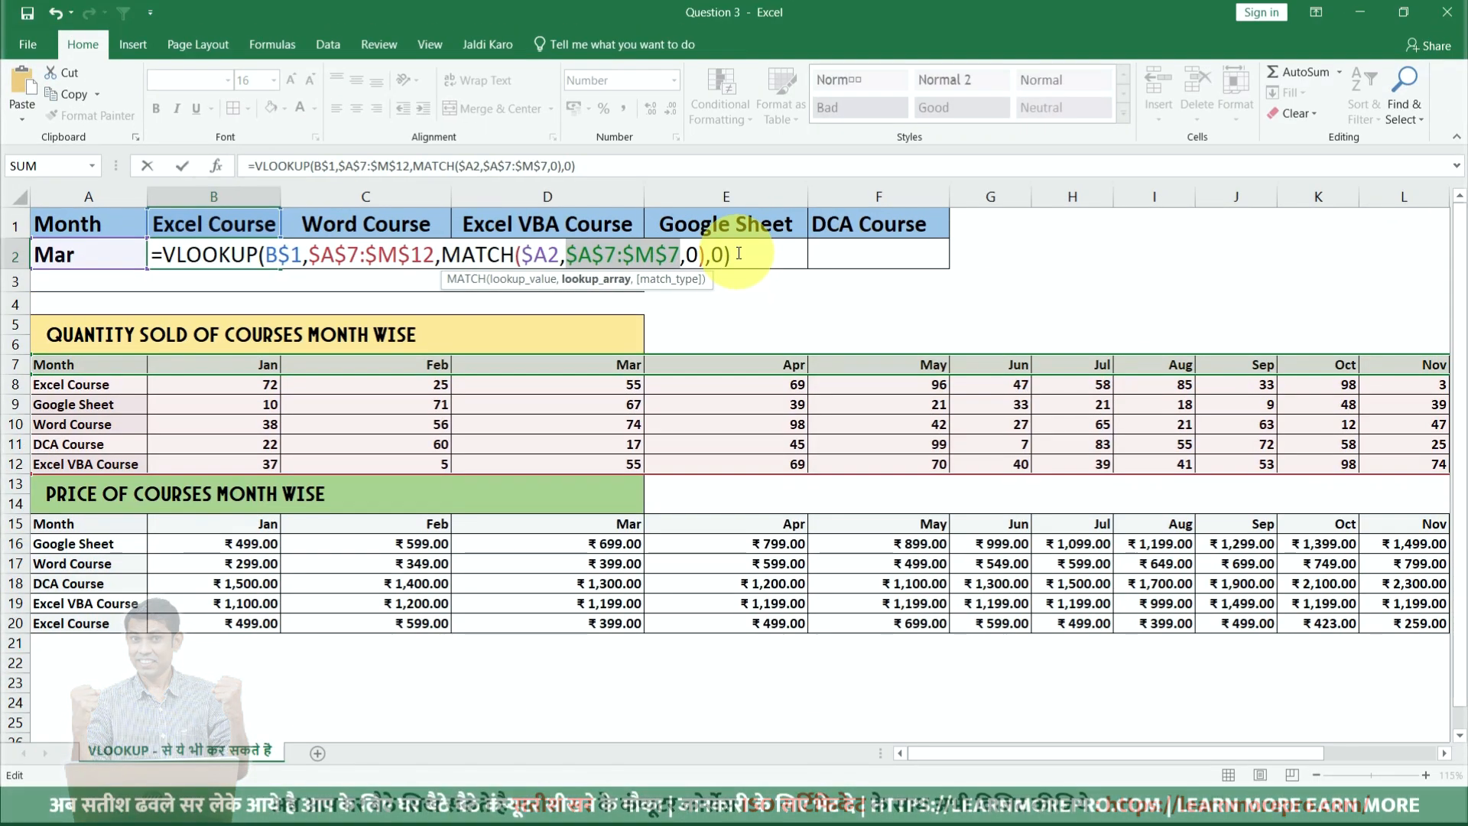
{"action": "key", "text": "Return"}
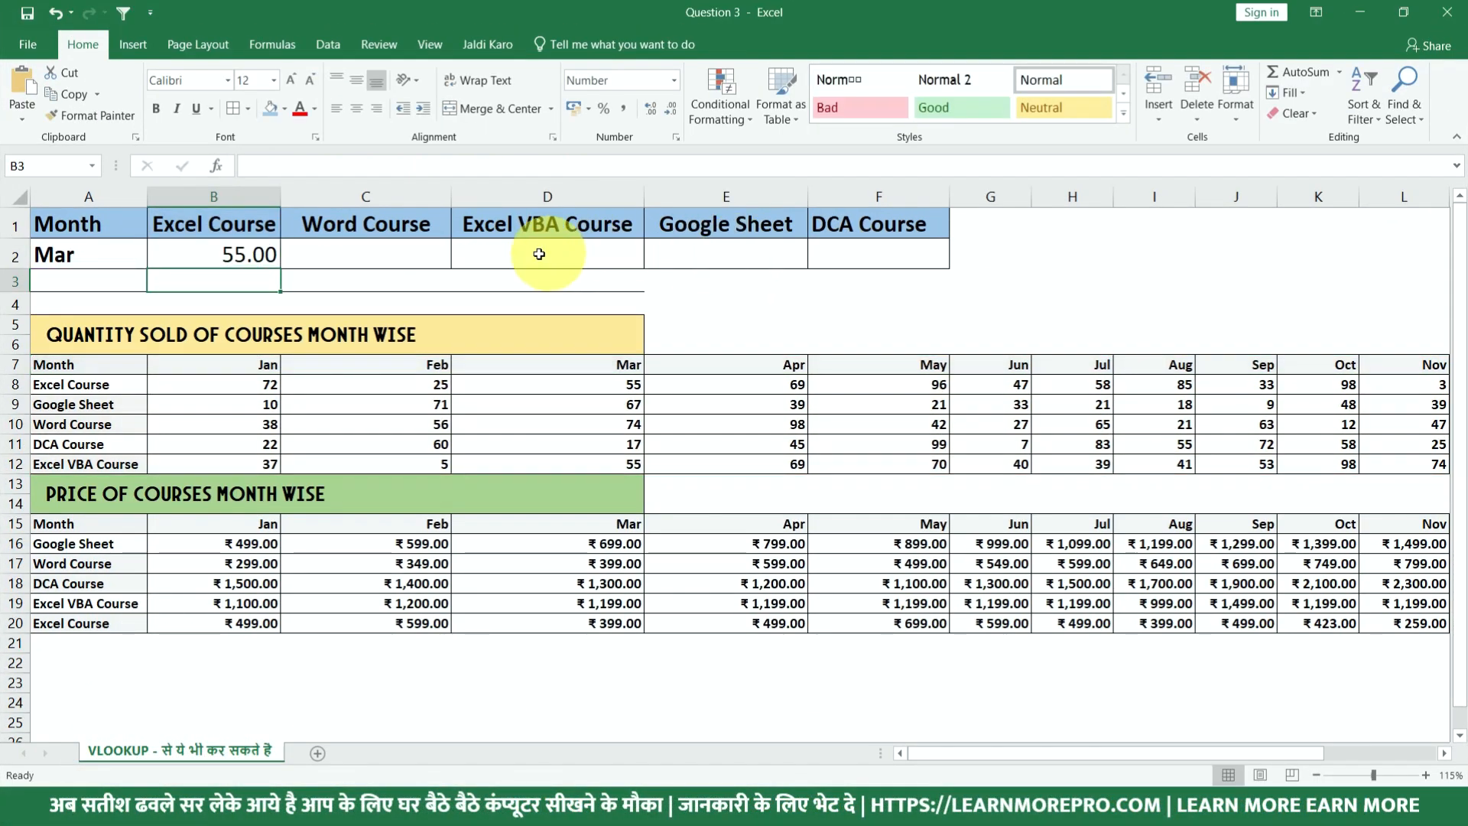
{"action": "left_click", "coordinate": [271, 259]}
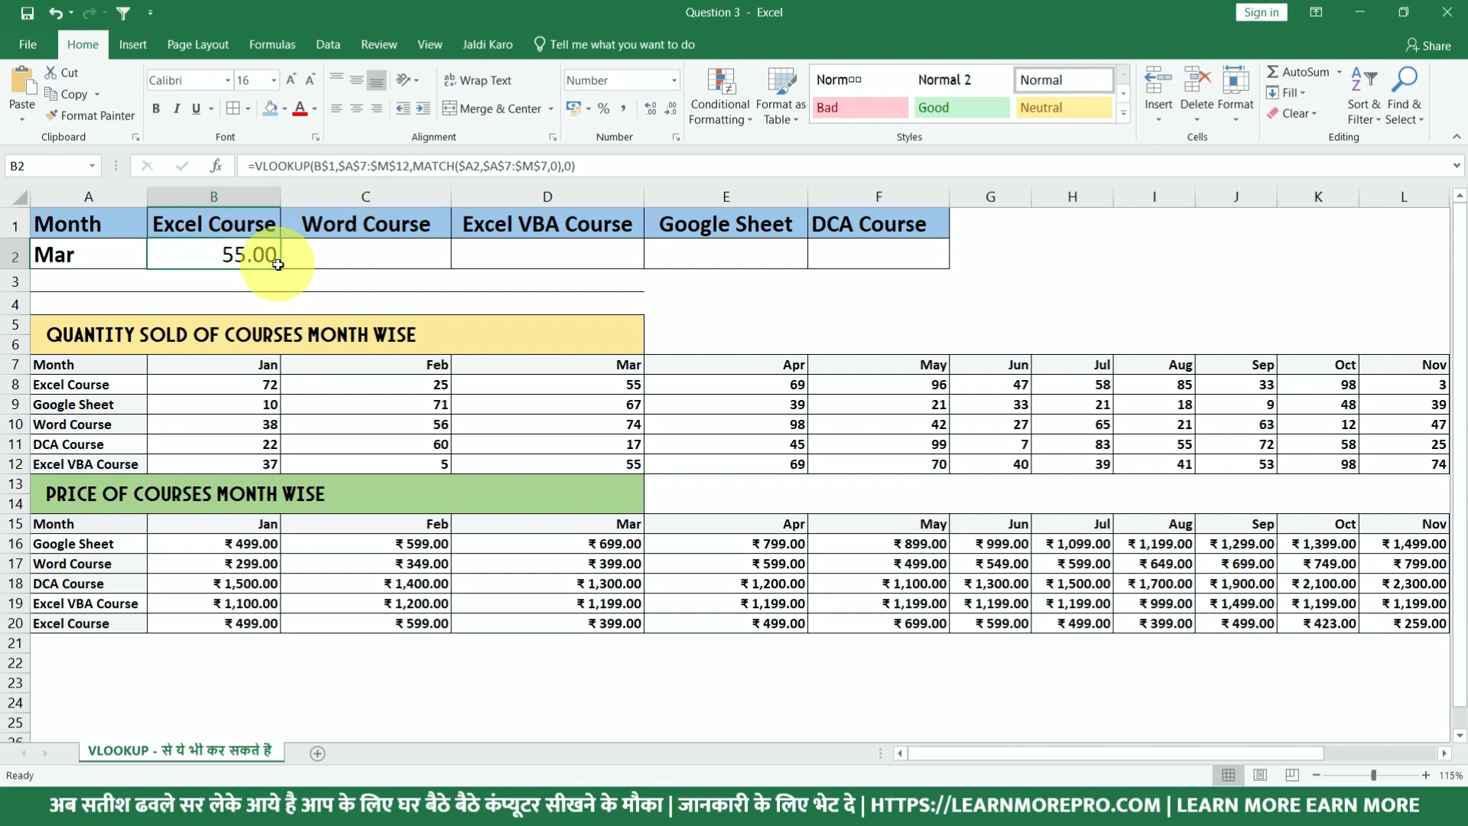
Copy B2's formula across to F2 and check the Word Course and Excel VBA Course results against their March quantities
{"action": "left_click_drag", "start_coordinate": [280, 266], "coordinate": [908, 267]}
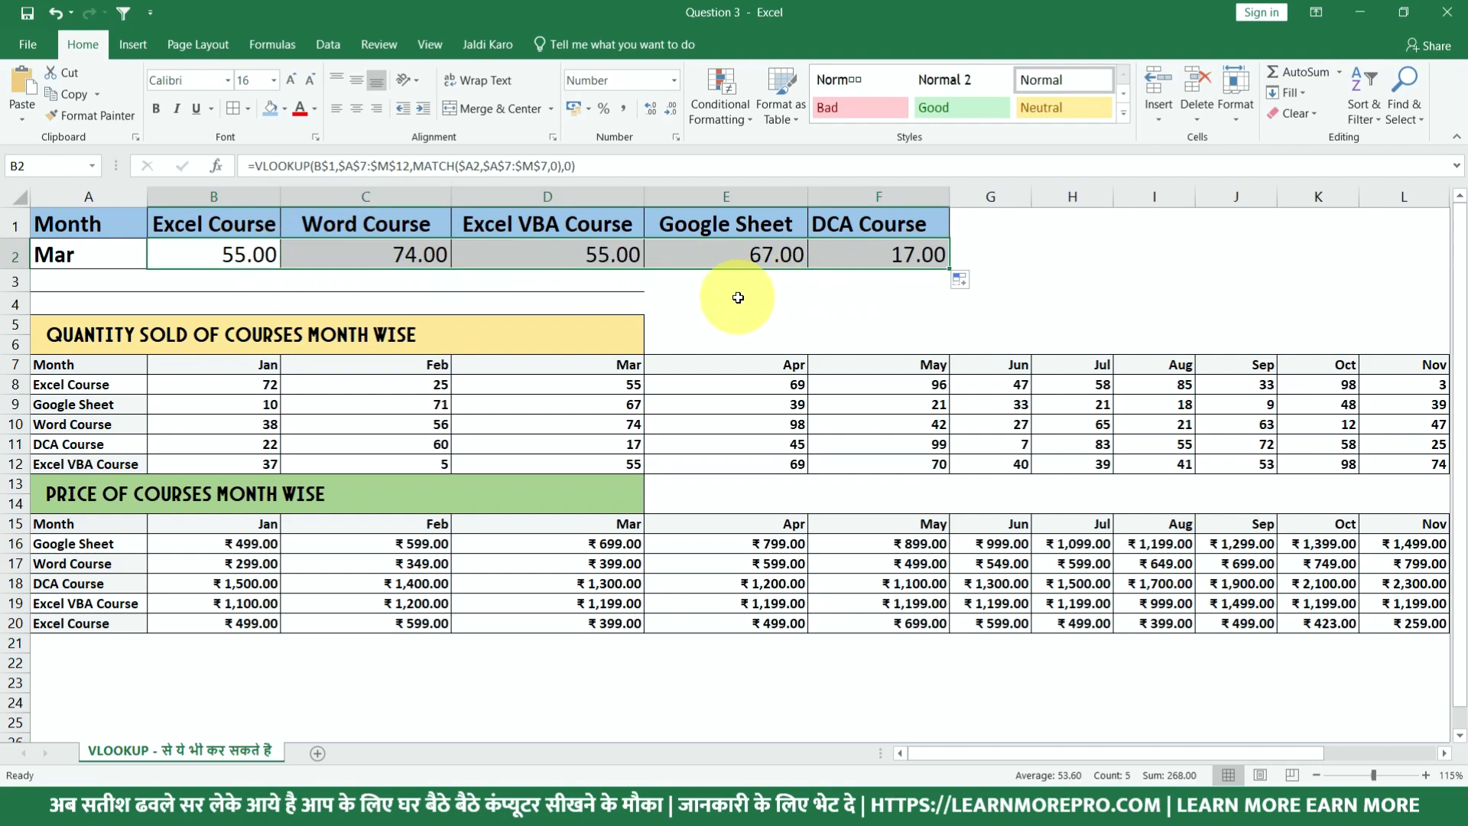
{"action": "left_click", "coordinate": [413, 248]}
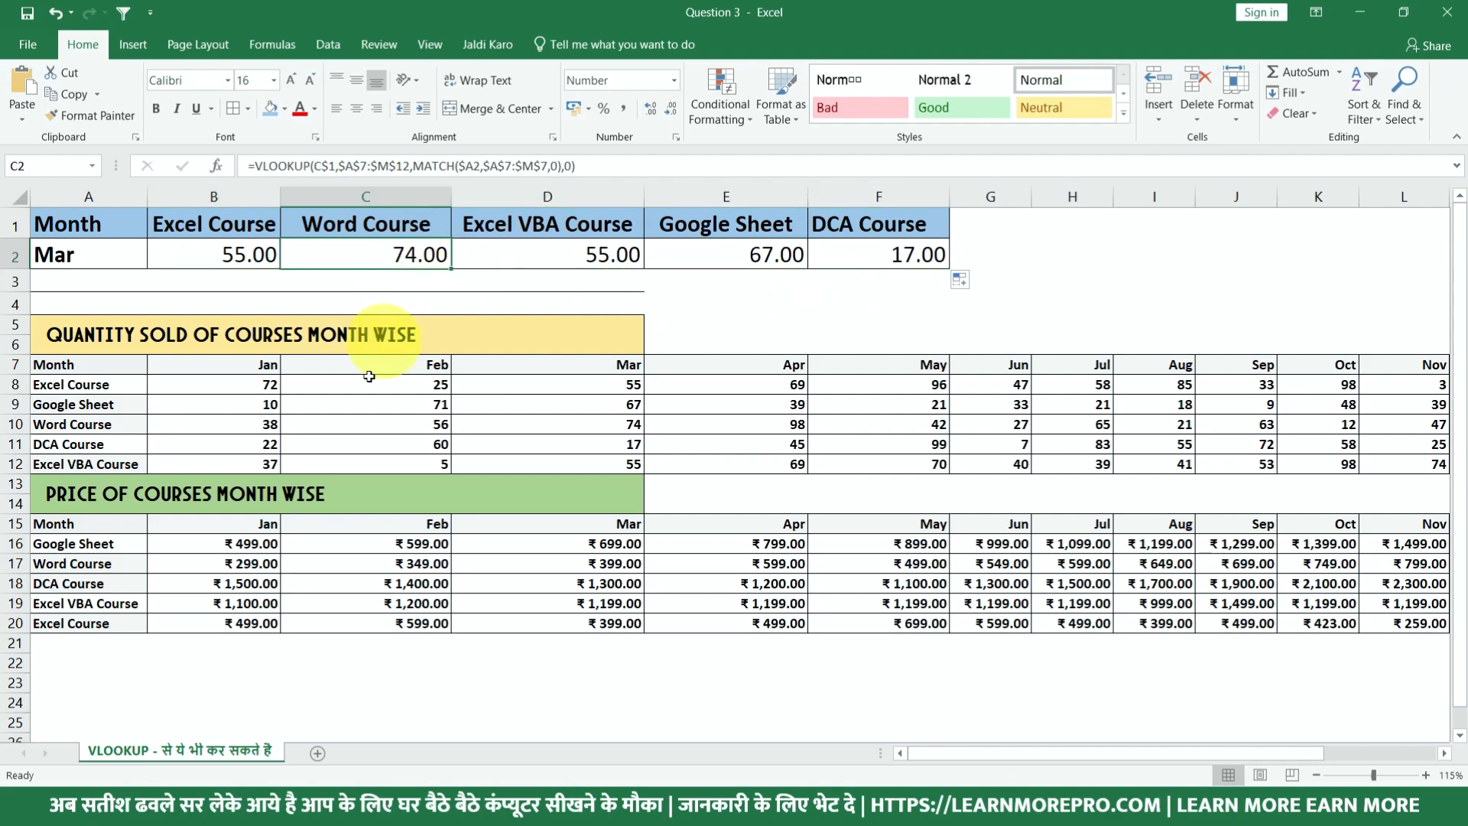
{"action": "left_click", "coordinate": [106, 425]}
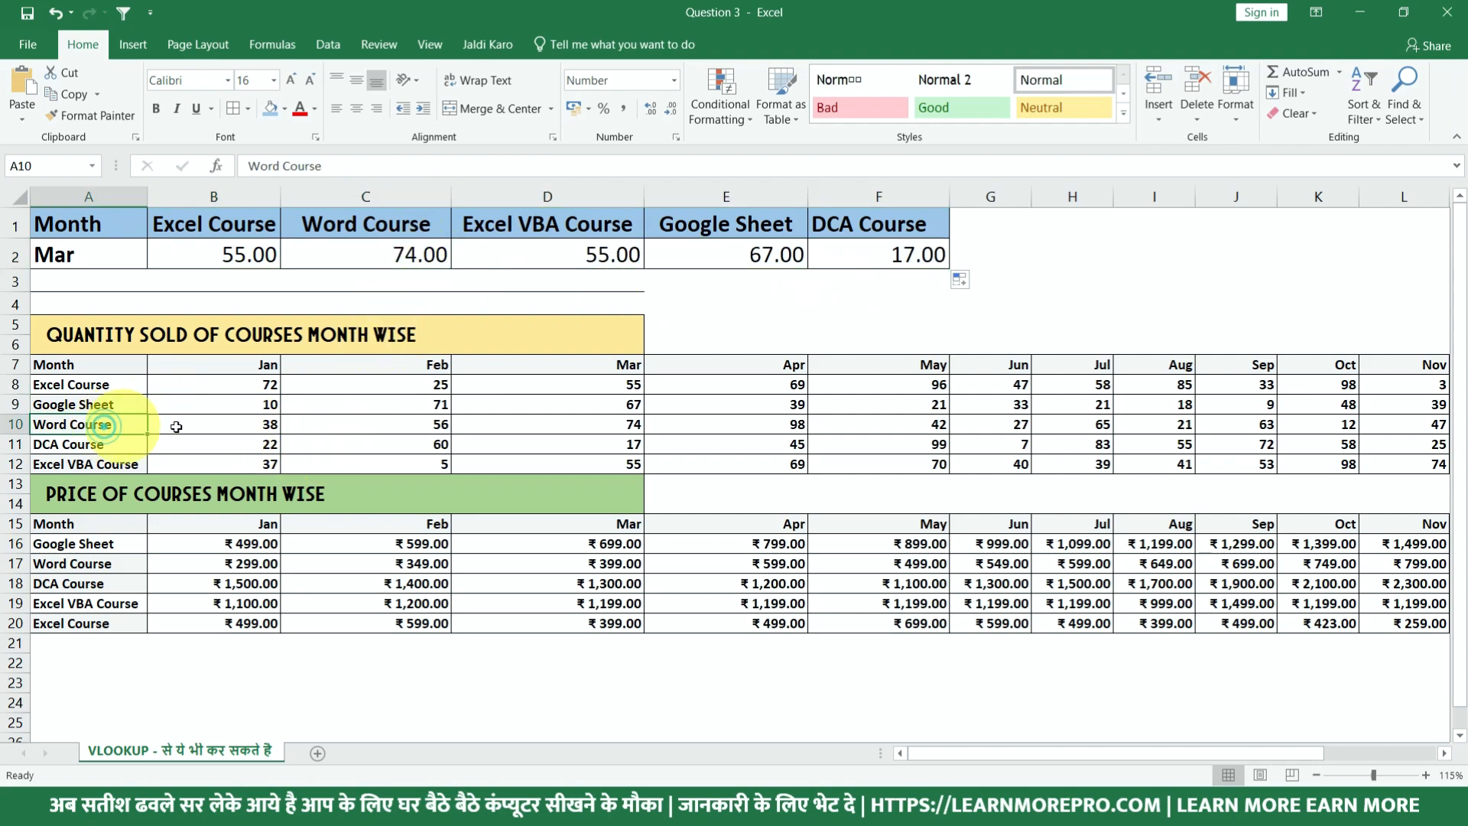
{"action": "left_click_drag", "start_coordinate": [175, 426], "coordinate": [543, 422]}
{"action": "left_click", "coordinate": [554, 420]}
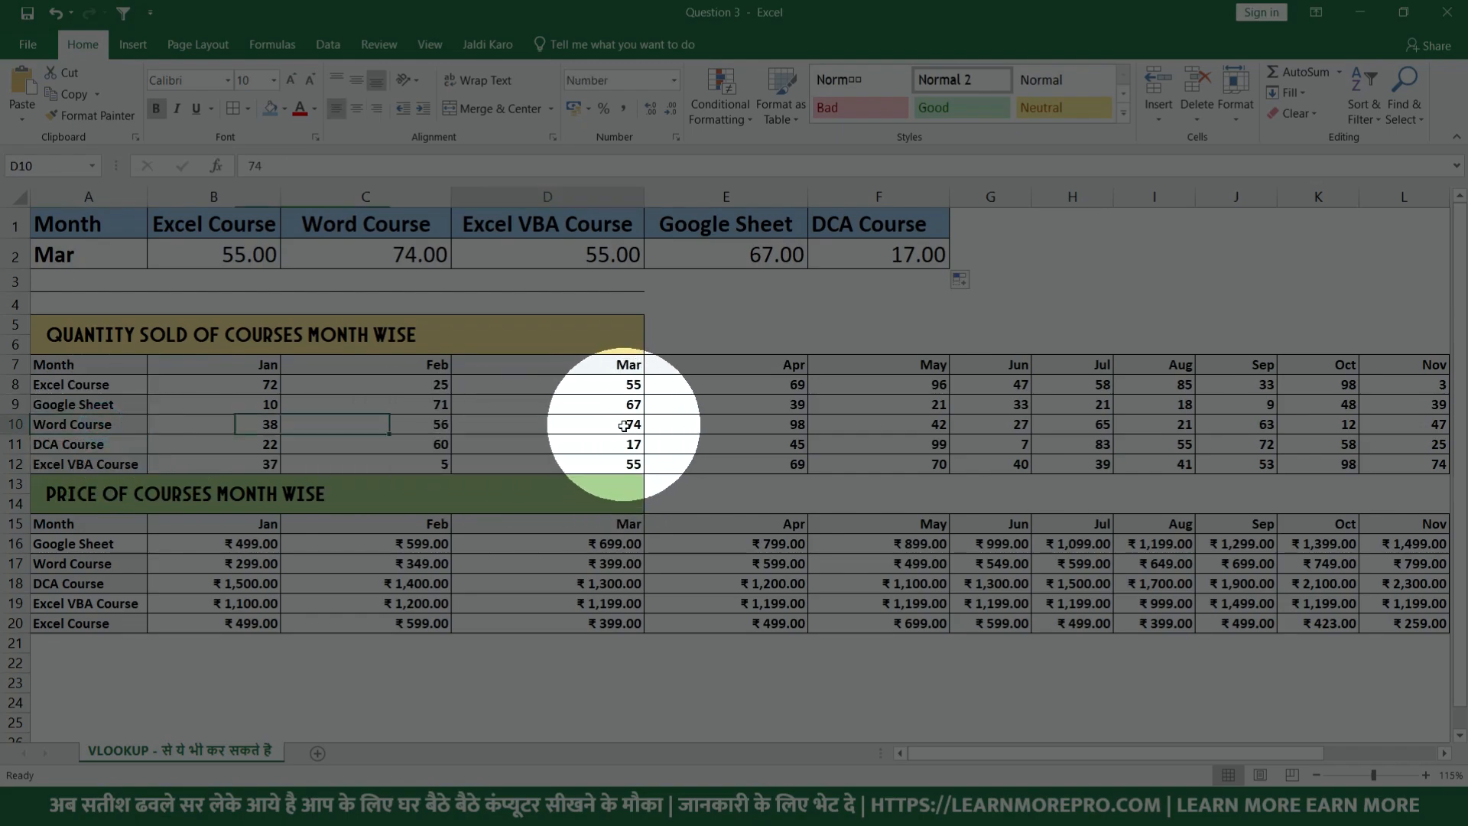
{"action": "left_click", "coordinate": [420, 259]}
{"action": "left_click", "coordinate": [554, 253]}
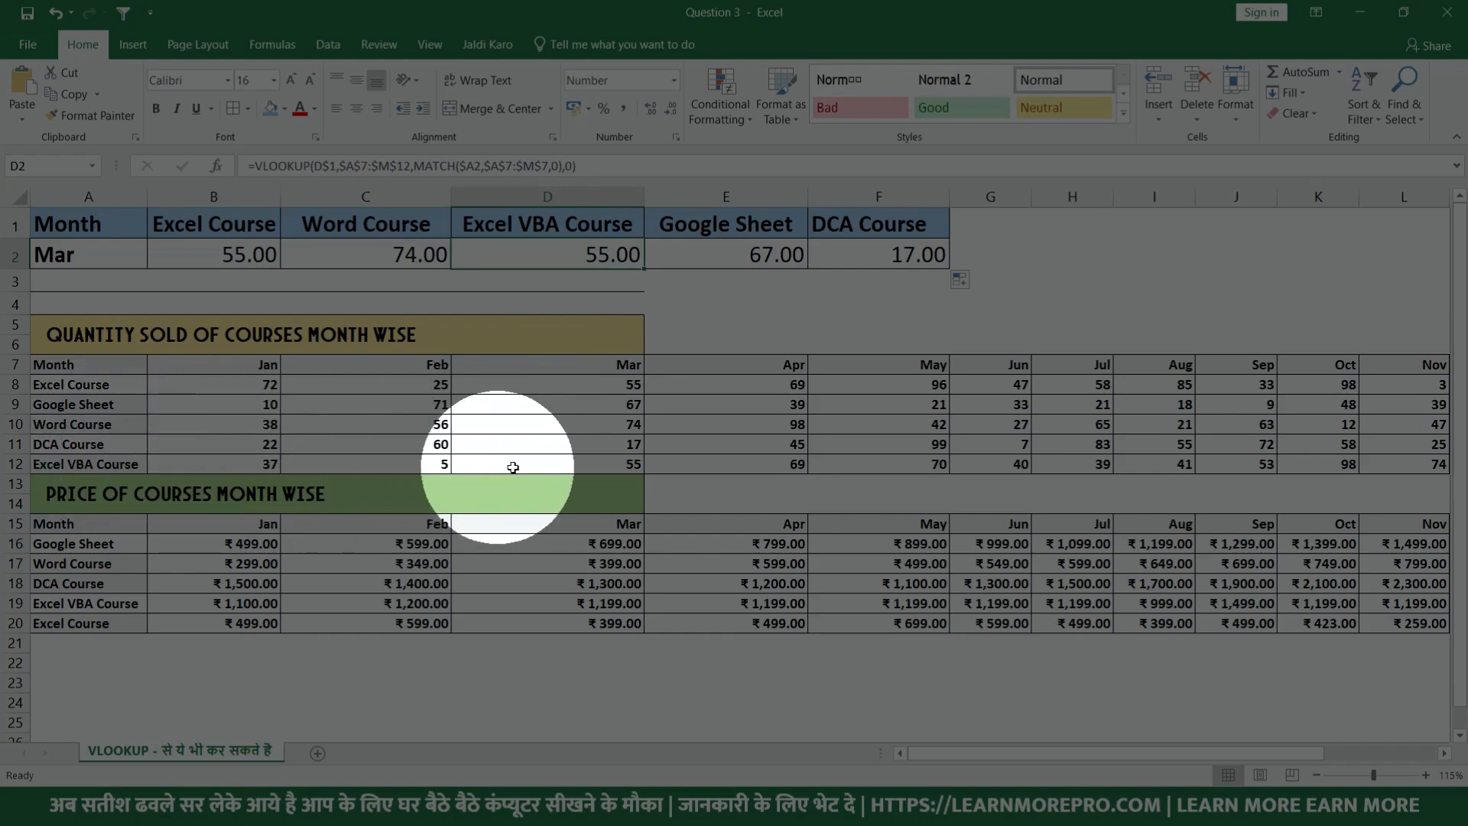
{"action": "left_click", "coordinate": [541, 456]}
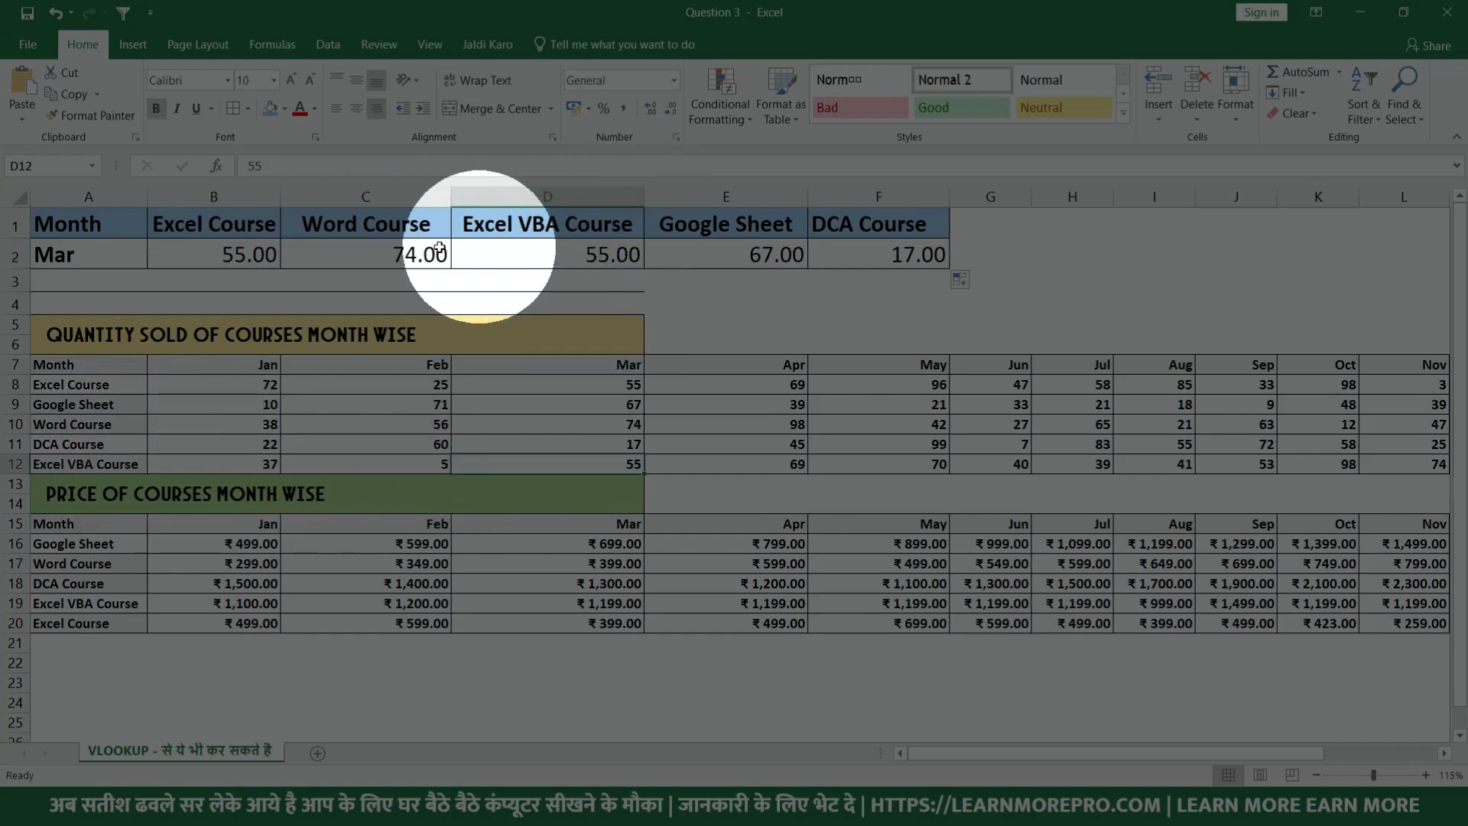
Set the month in A2 to Jan and compare the results with the January column of the quantity table
{"action": "left_click", "coordinate": [112, 255]}
{"action": "left_click", "coordinate": [156, 259]}
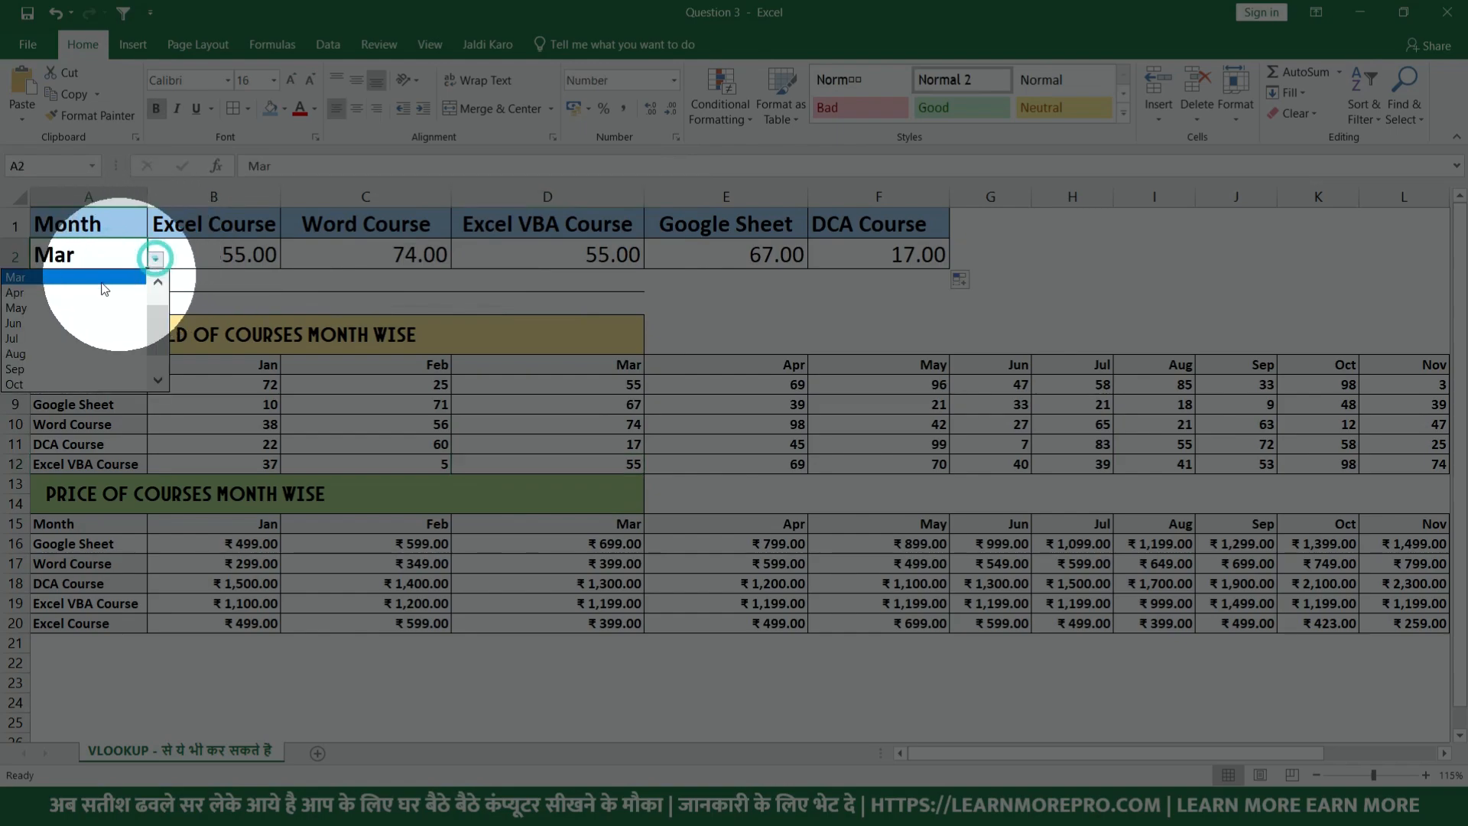
{"action": "scroll", "coordinate": [155, 321], "scroll_direction": "up", "scroll_amount": 2}
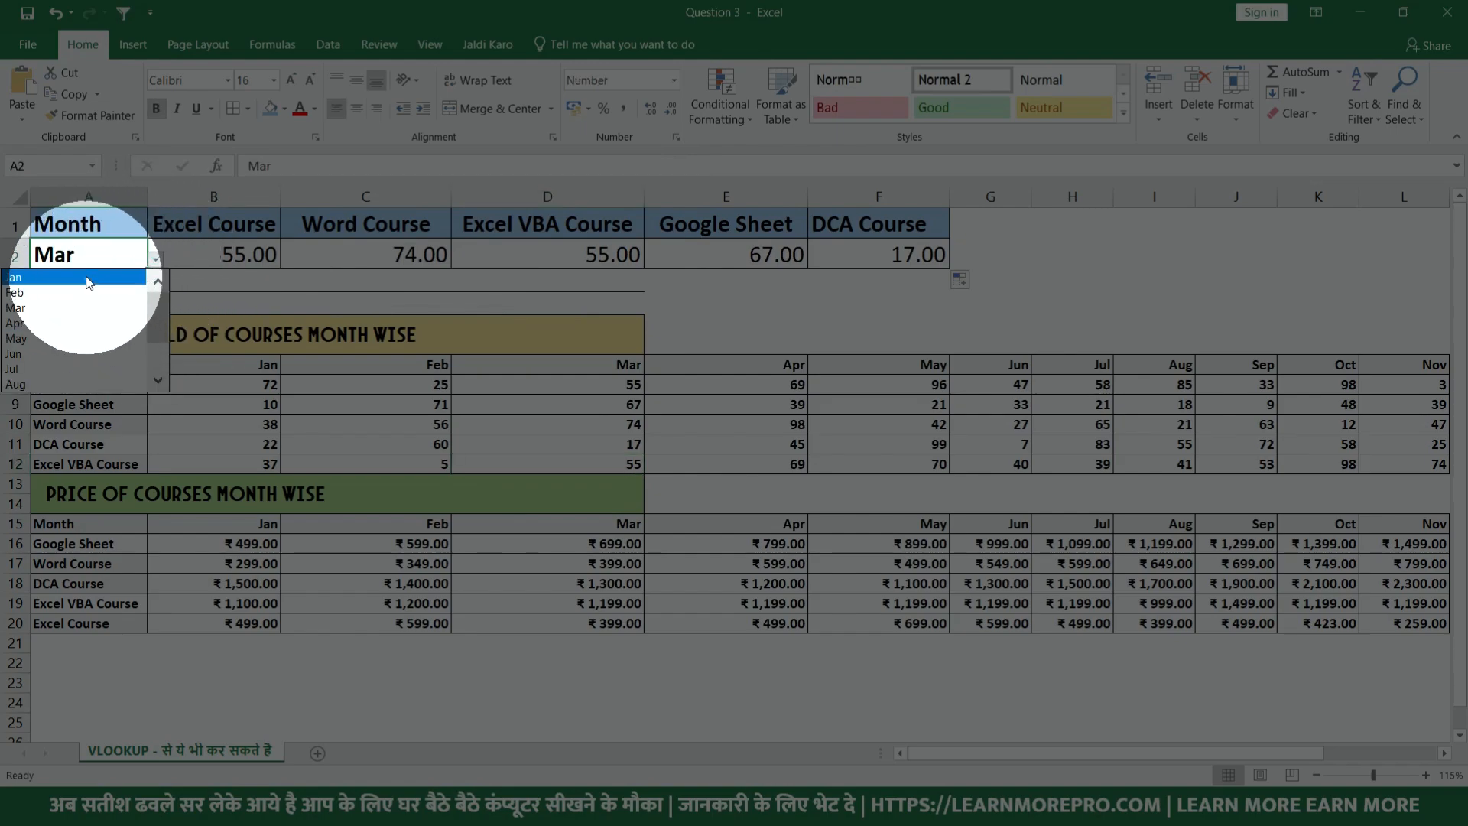
{"action": "left_click", "coordinate": [84, 278]}
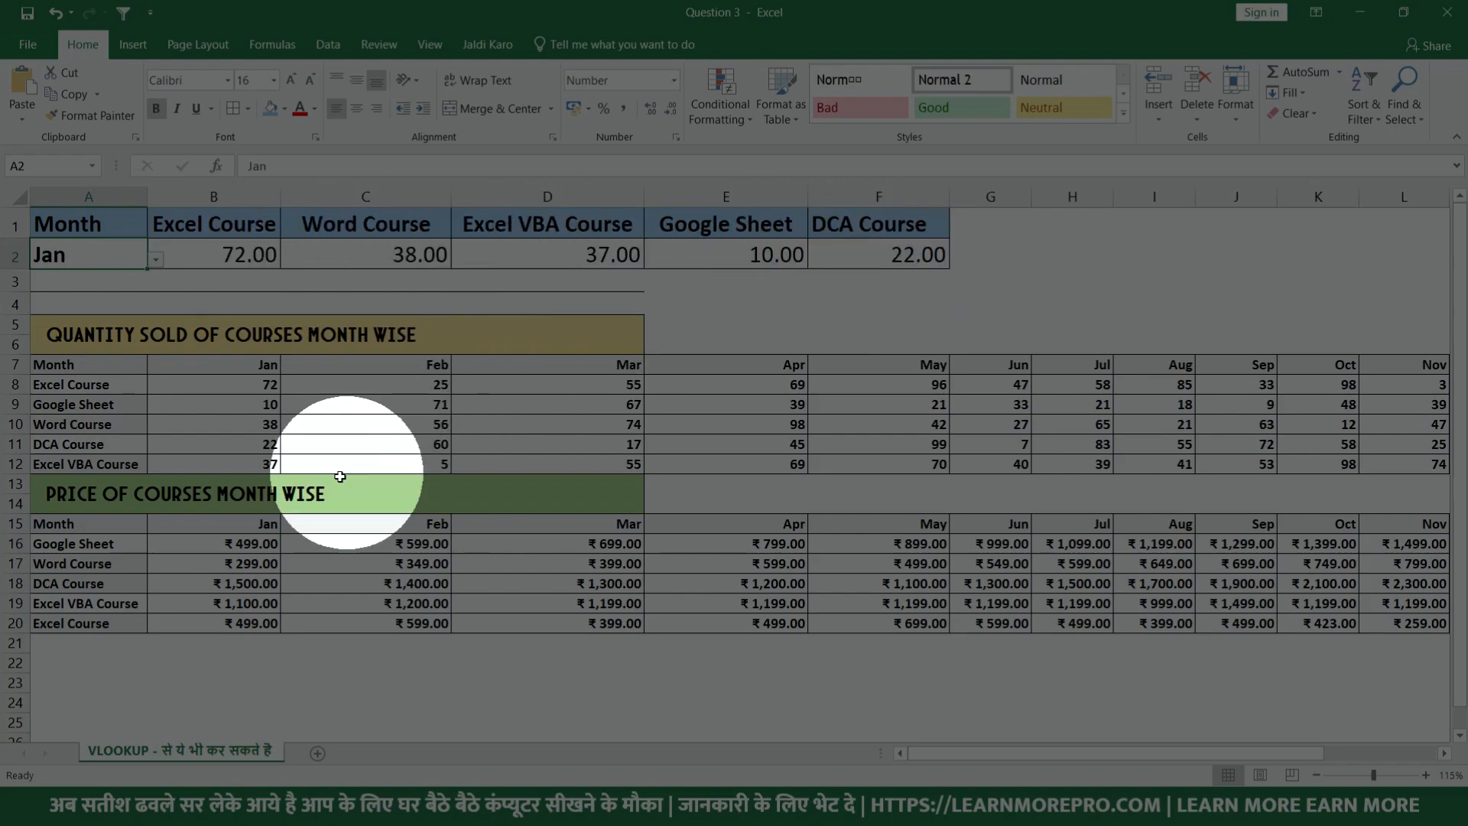
{"action": "left_click", "coordinate": [245, 386]}
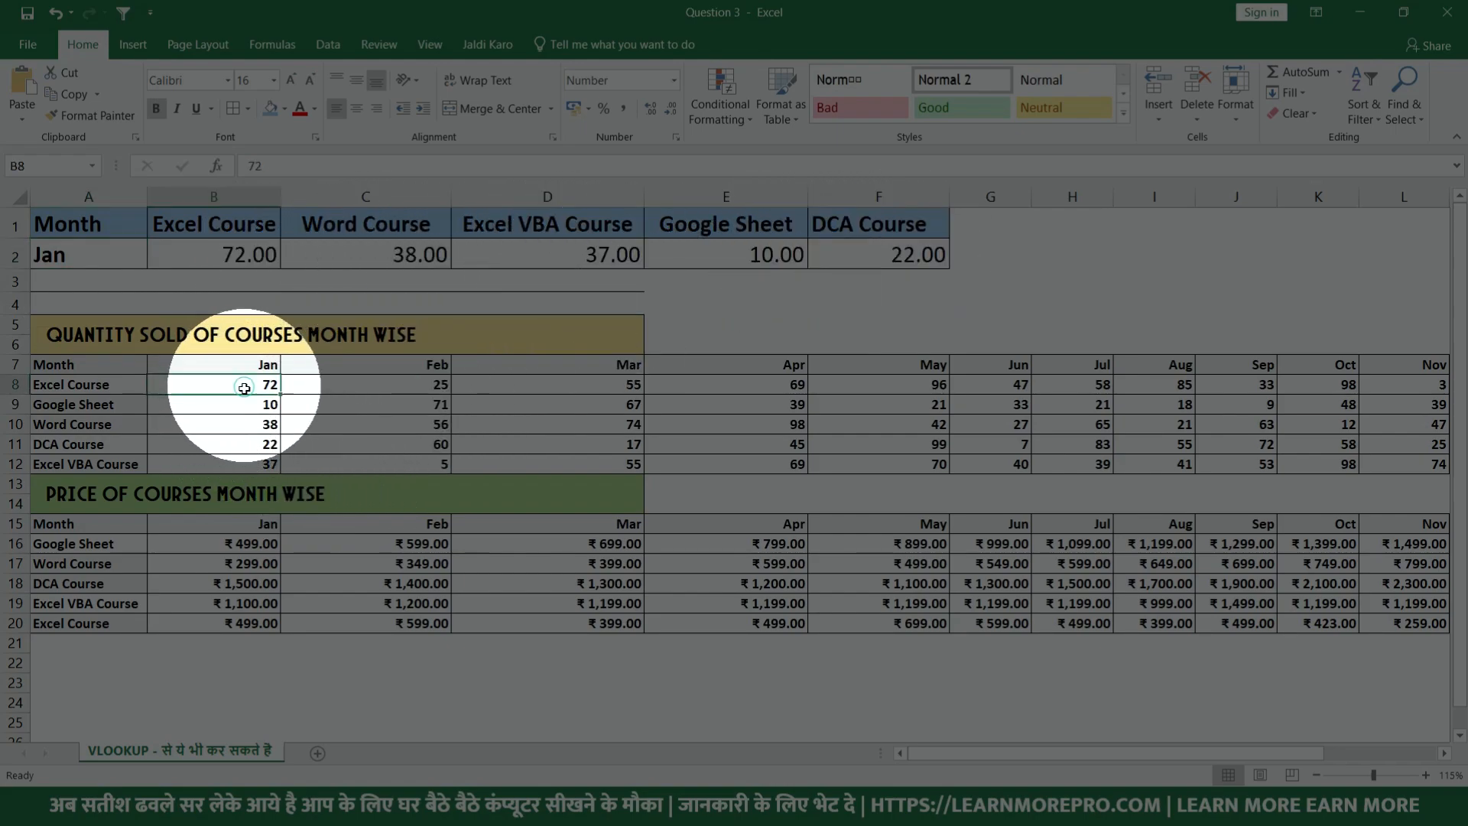
{"action": "left_click", "coordinate": [240, 426]}
{"action": "left_click", "coordinate": [243, 463]}
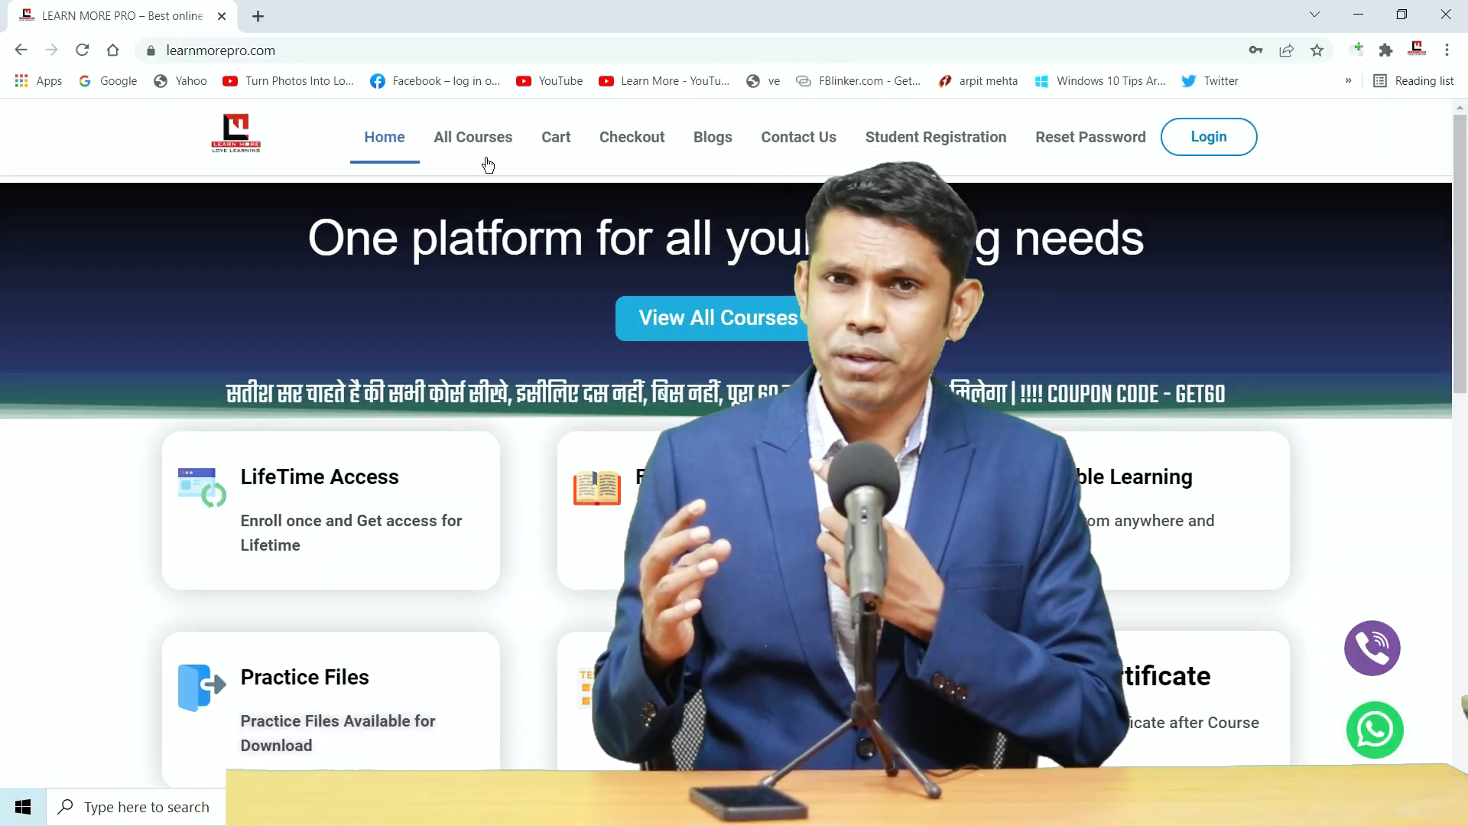
Switch to the browser, open the All Courses page on learnmorepro.com and look through the course list
{"action": "left_click", "coordinate": [484, 152]}
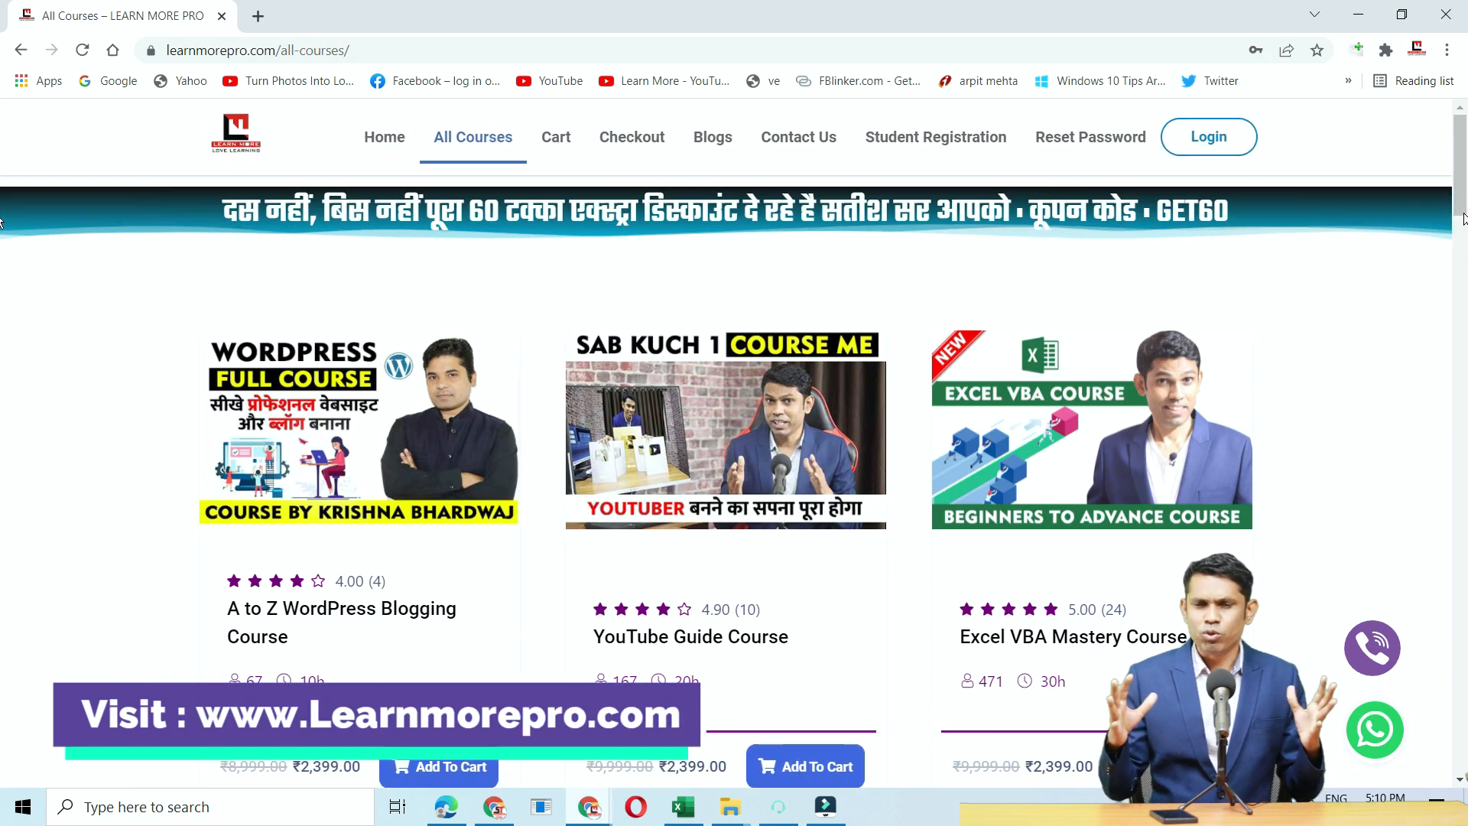
{"action": "left_click_drag", "start_coordinate": [1462, 211], "coordinate": [1445, 770]}
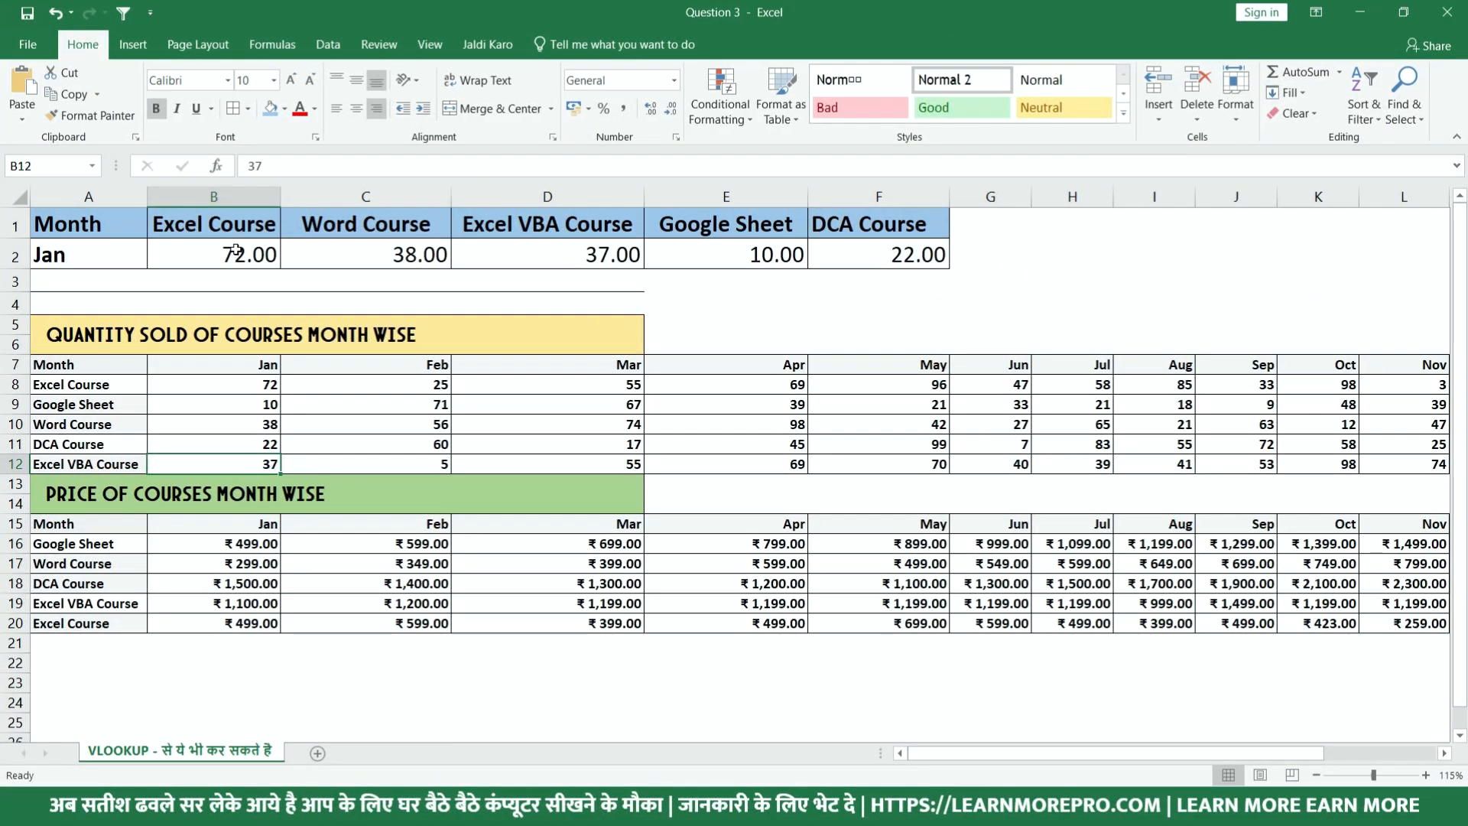
Multiply B2's VLOOKUP by a copy of itself, VLOOKUP(B$1,$A$7:$M$12,MATCH($A2,$A$7:$M$7,0),0), appended after an asterisk
{"action": "double_click", "coordinate": [237, 251]}
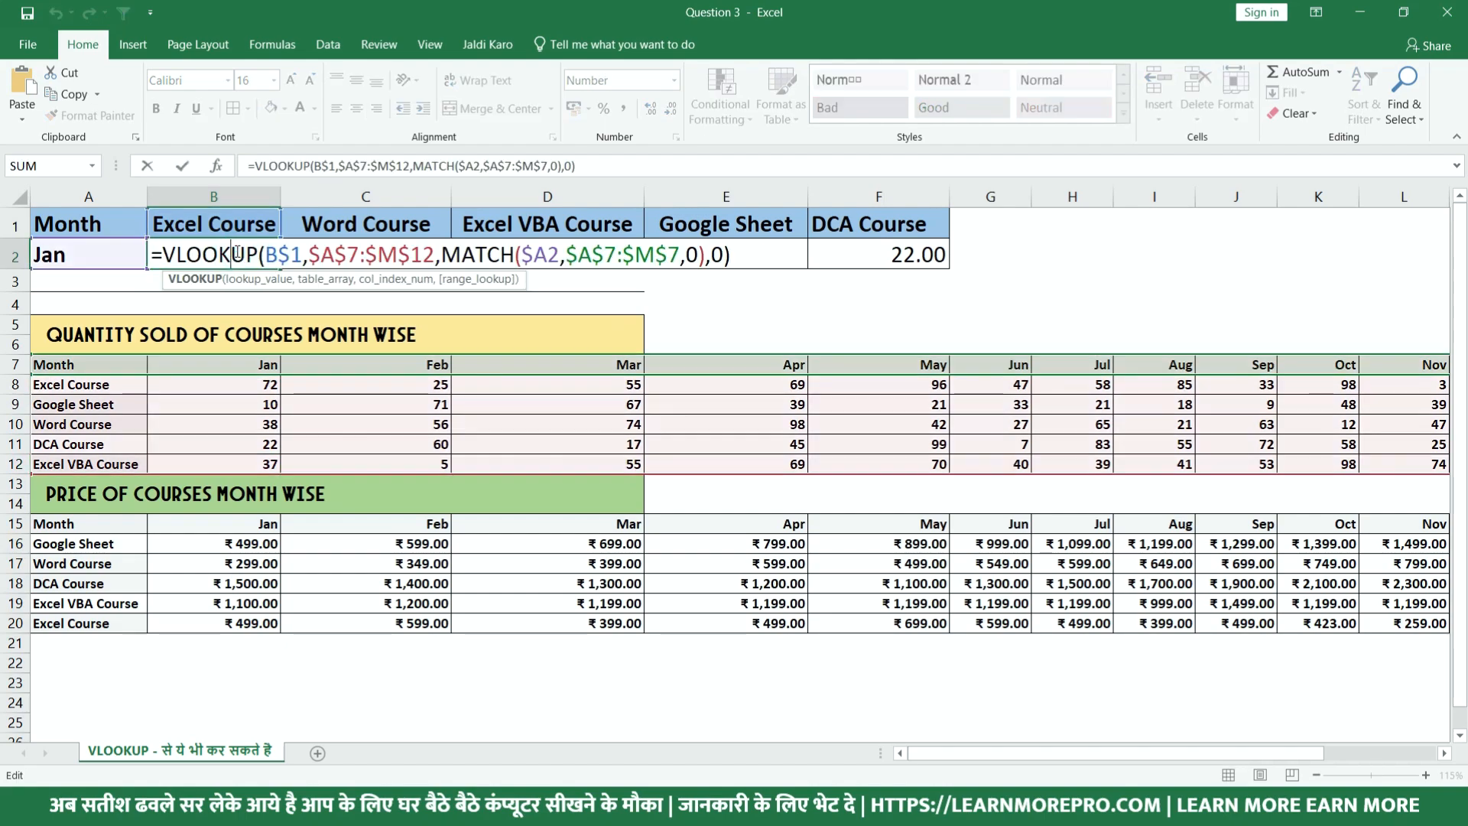
{"action": "left_click_drag", "start_coordinate": [163, 253], "coordinate": [704, 252]}
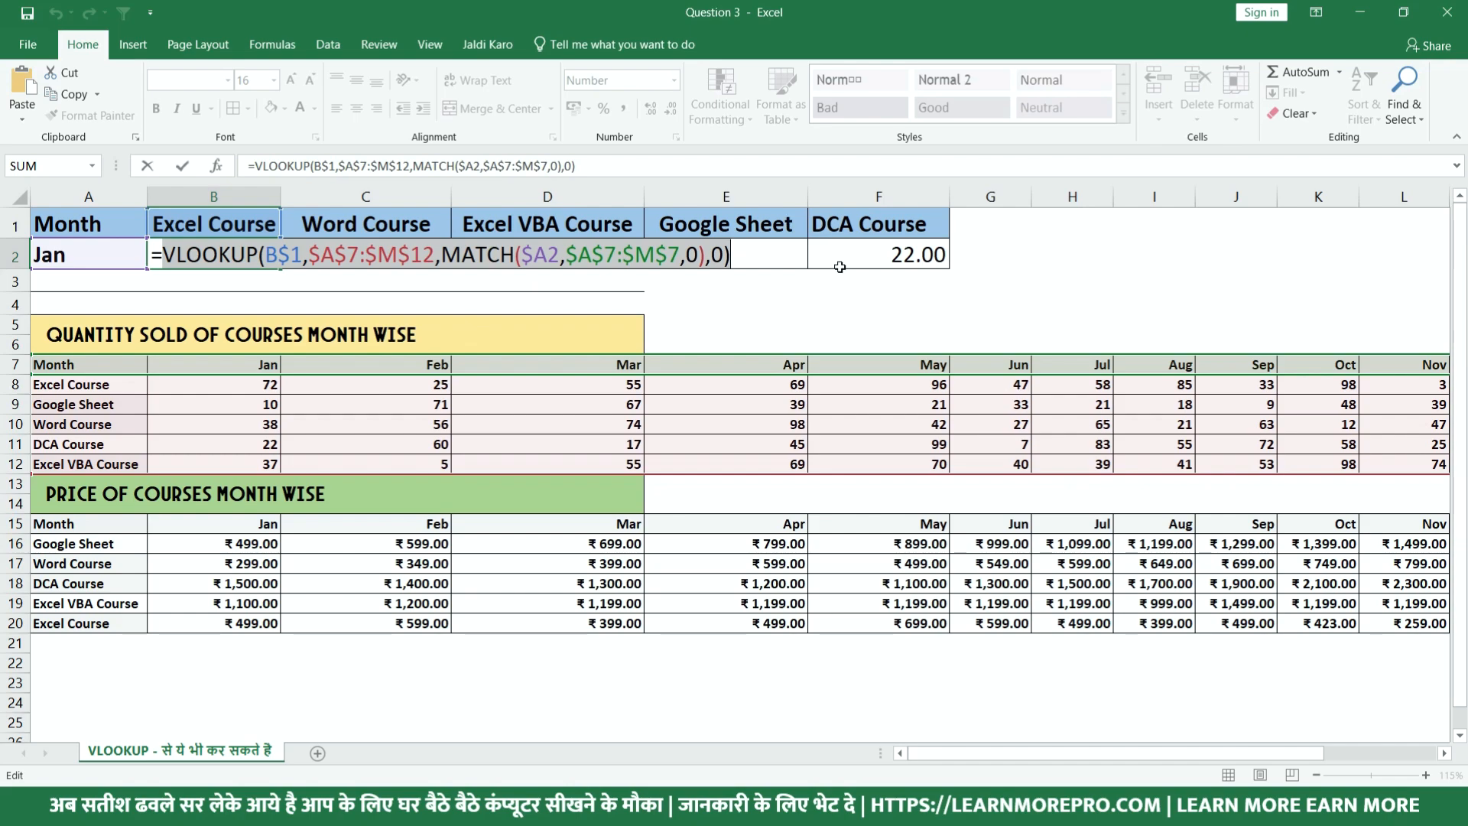
{"action": "left_click", "coordinate": [755, 257]}
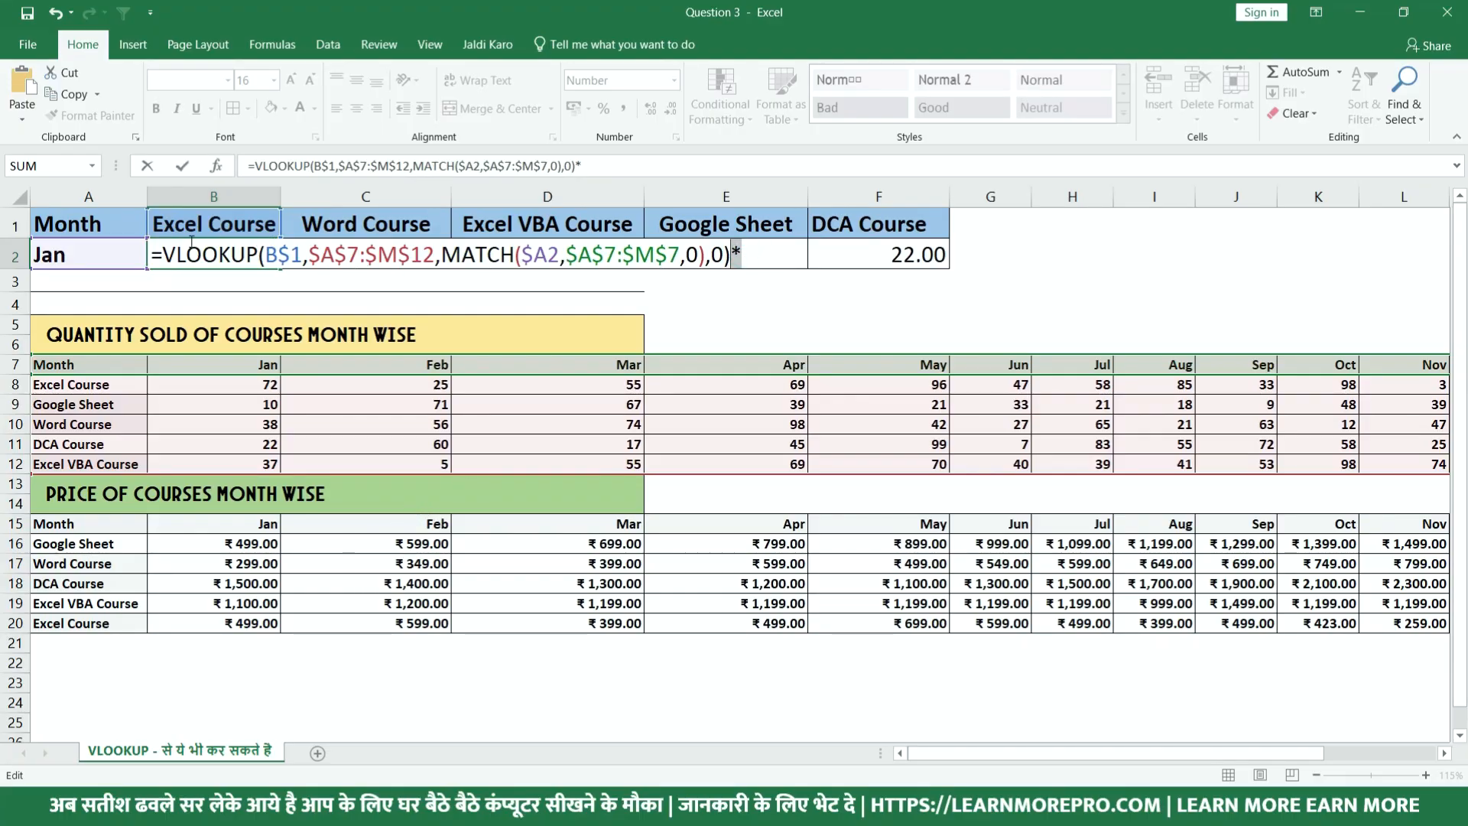
{"action": "mouse_move", "coordinate": [166, 252]}
{"action": "left_mouse_down"}
{"action": "mouse_move", "coordinate": [442, 255]}
{"action": "mouse_move", "coordinate": [671, 219]}
{"action": "left_mouse_up"}
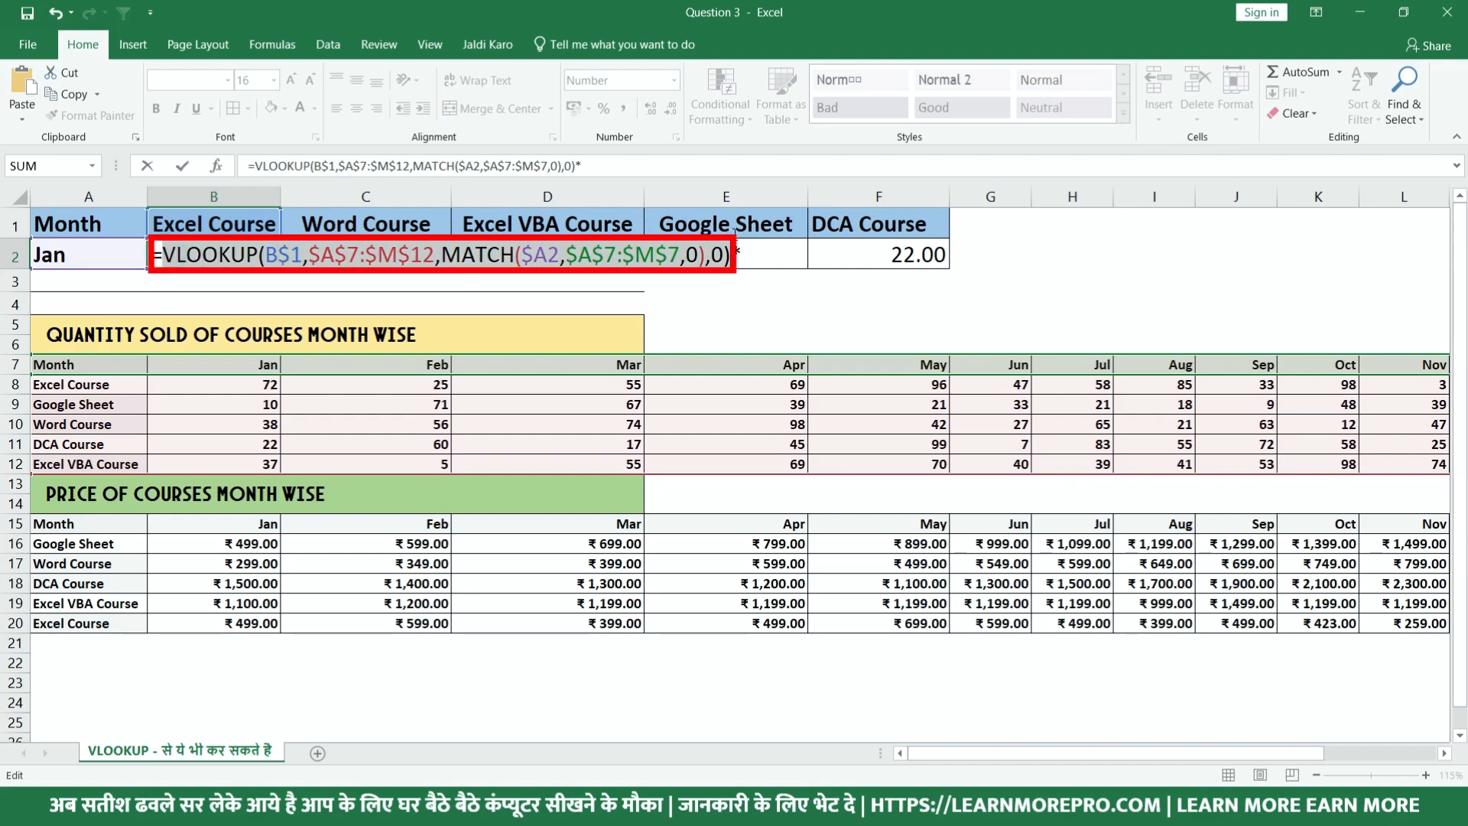
{"action": "left_click", "coordinate": [751, 252]}
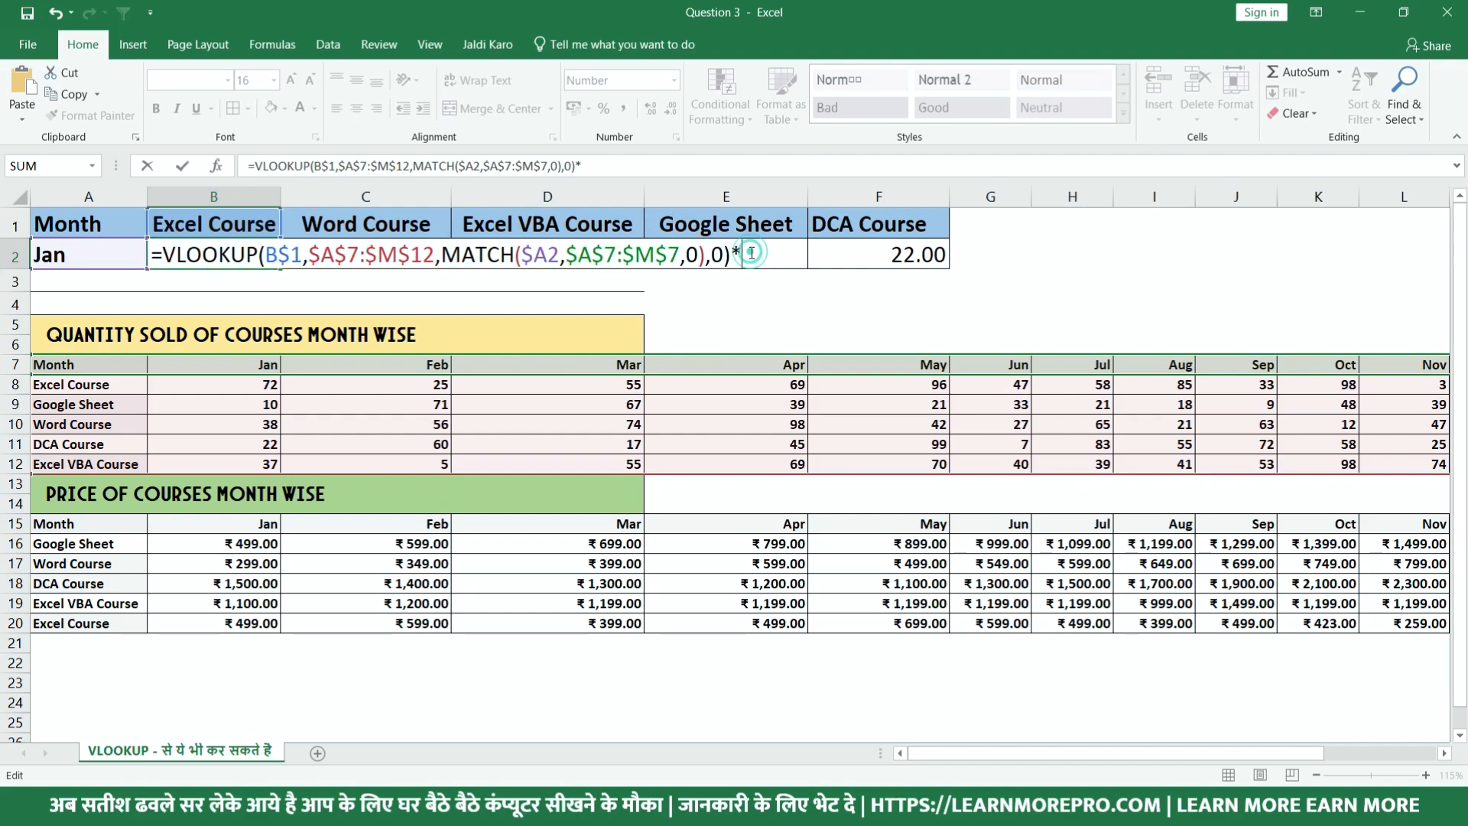
{"action": "type", "text": "VLOOKUP(B$1,$A$7:$M$12,MATCH($A2,$A$7:$M$7,0),0)"}
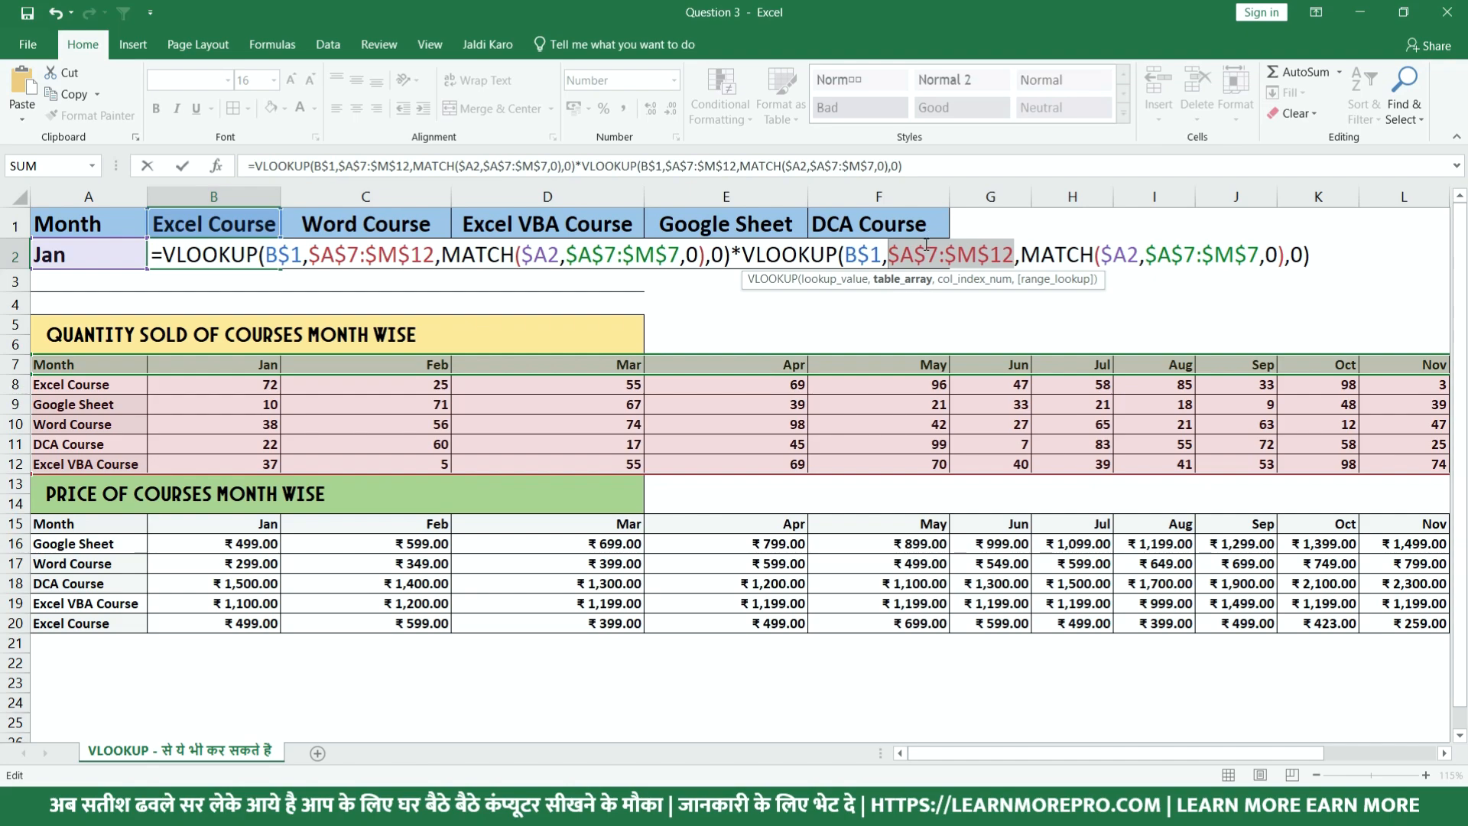
Replace the table array in B2's second VLOOKUP with the price table as the absolute range $A$15:$M$20
{"action": "key", "text": "Delete"}
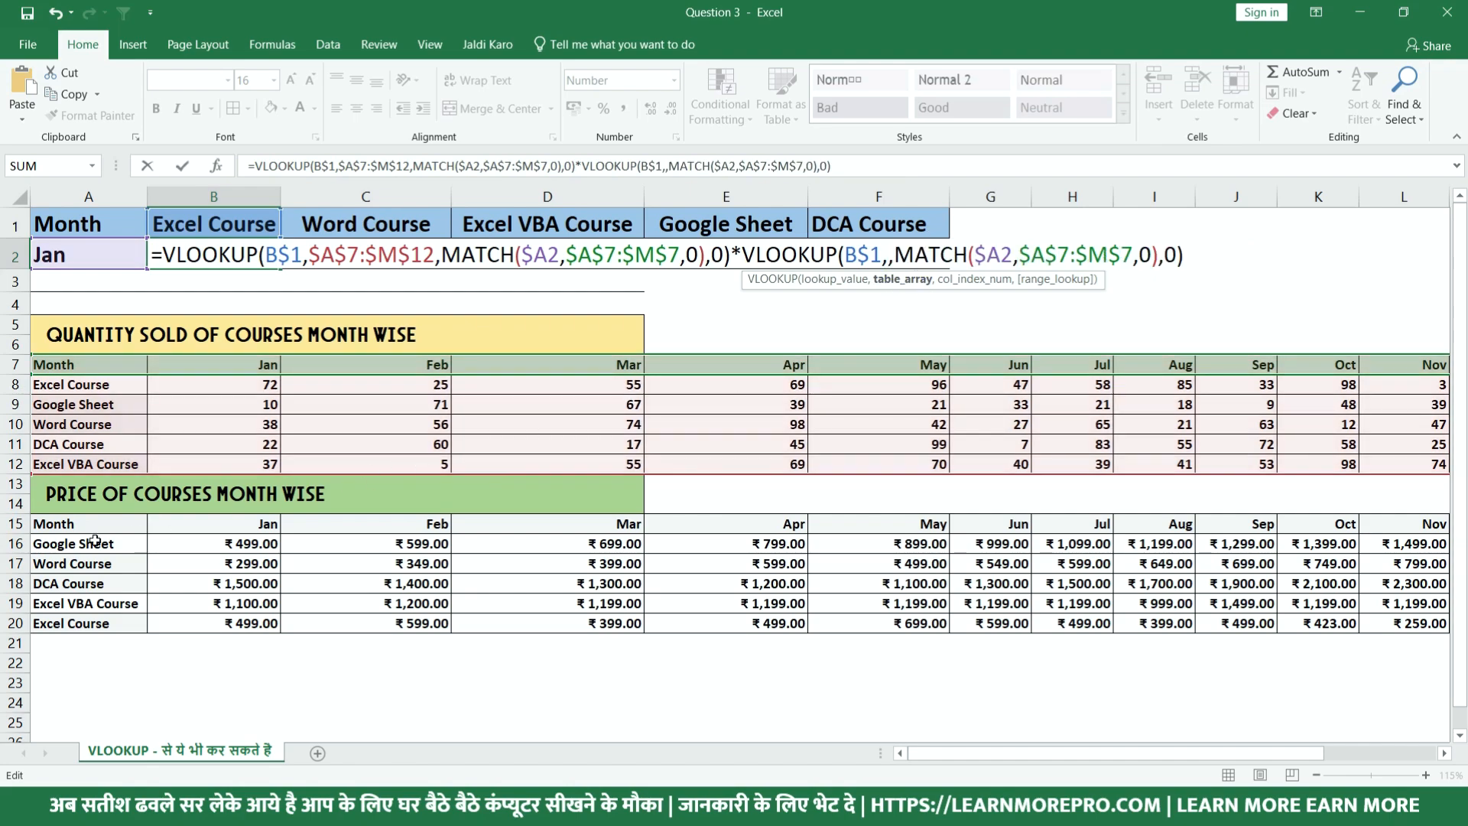
{"action": "left_click_drag", "start_coordinate": [72, 528], "coordinate": [1230, 619]}
{"action": "left_click_drag", "start_coordinate": [1218, 611], "coordinate": [1223, 623]}
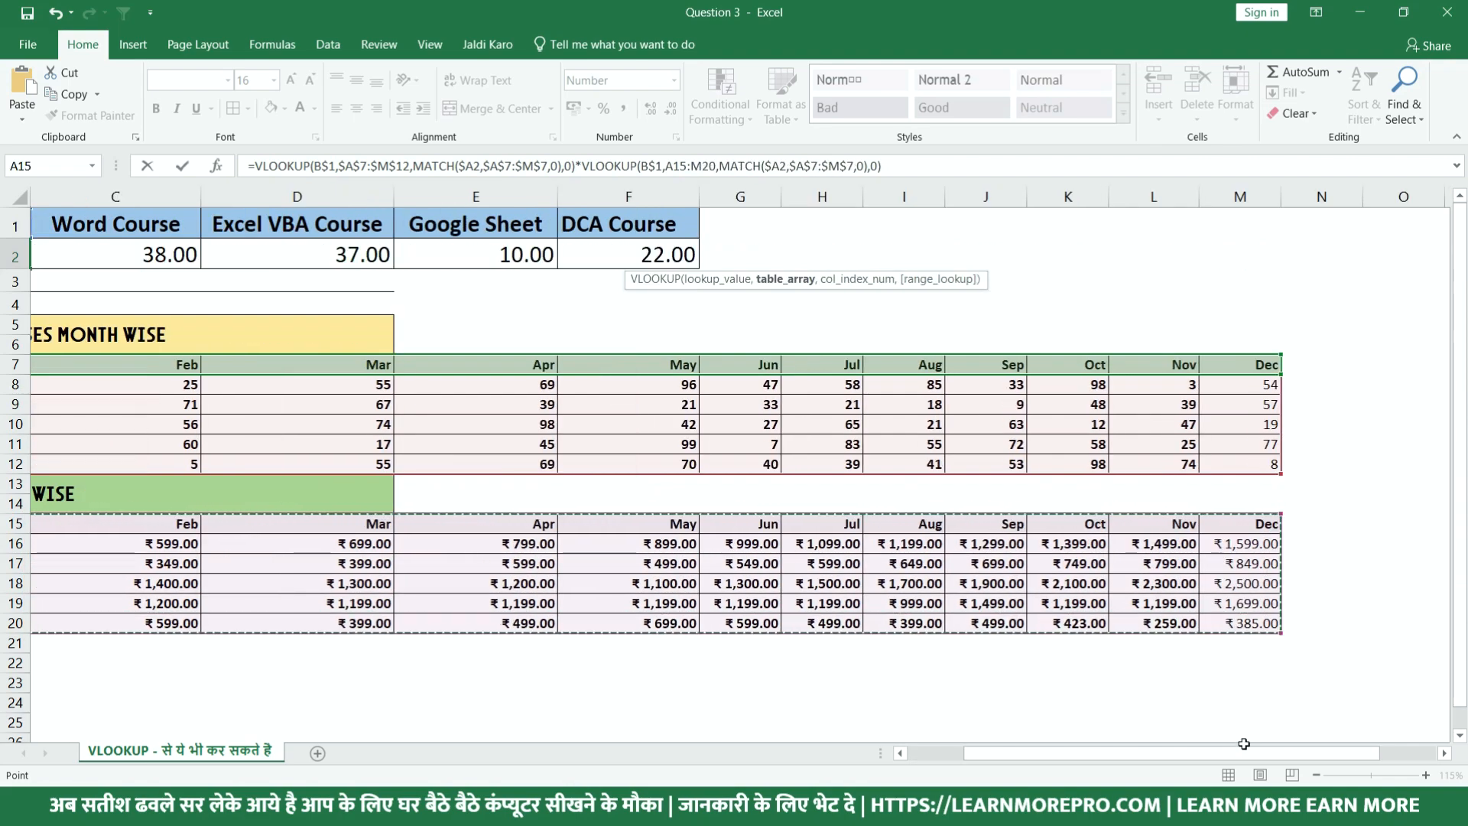
{"action": "left_click_drag", "start_coordinate": [1208, 758], "coordinate": [1153, 758]}
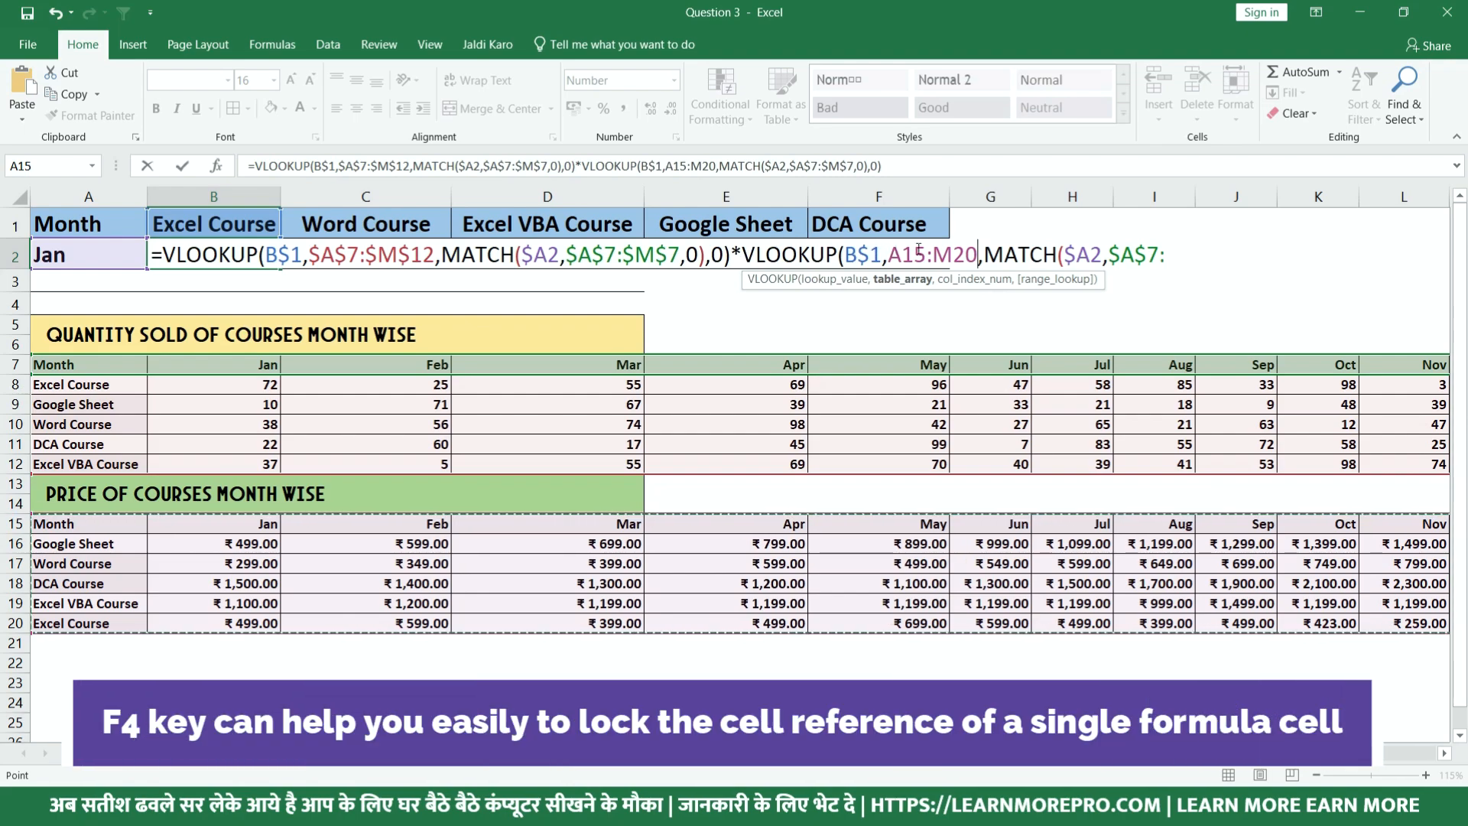
{"action": "key", "text": "F4"}
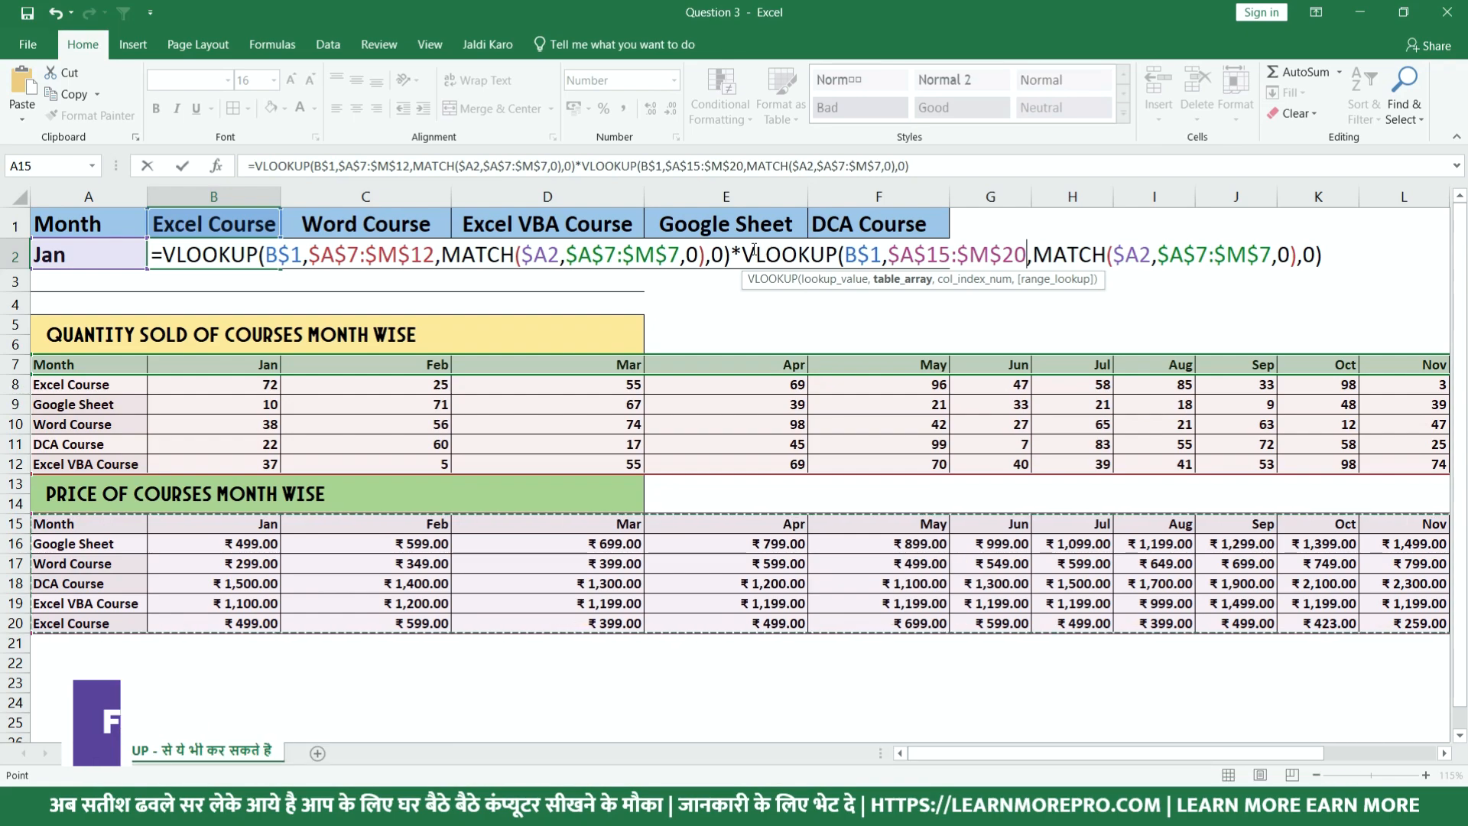
Evaluate the second VLOOKUP in place within B2's formula twice, restoring the expression each time
{"action": "left_click", "coordinate": [750, 253]}
{"action": "left_click_drag", "start_coordinate": [743, 254], "coordinate": [1367, 244]}
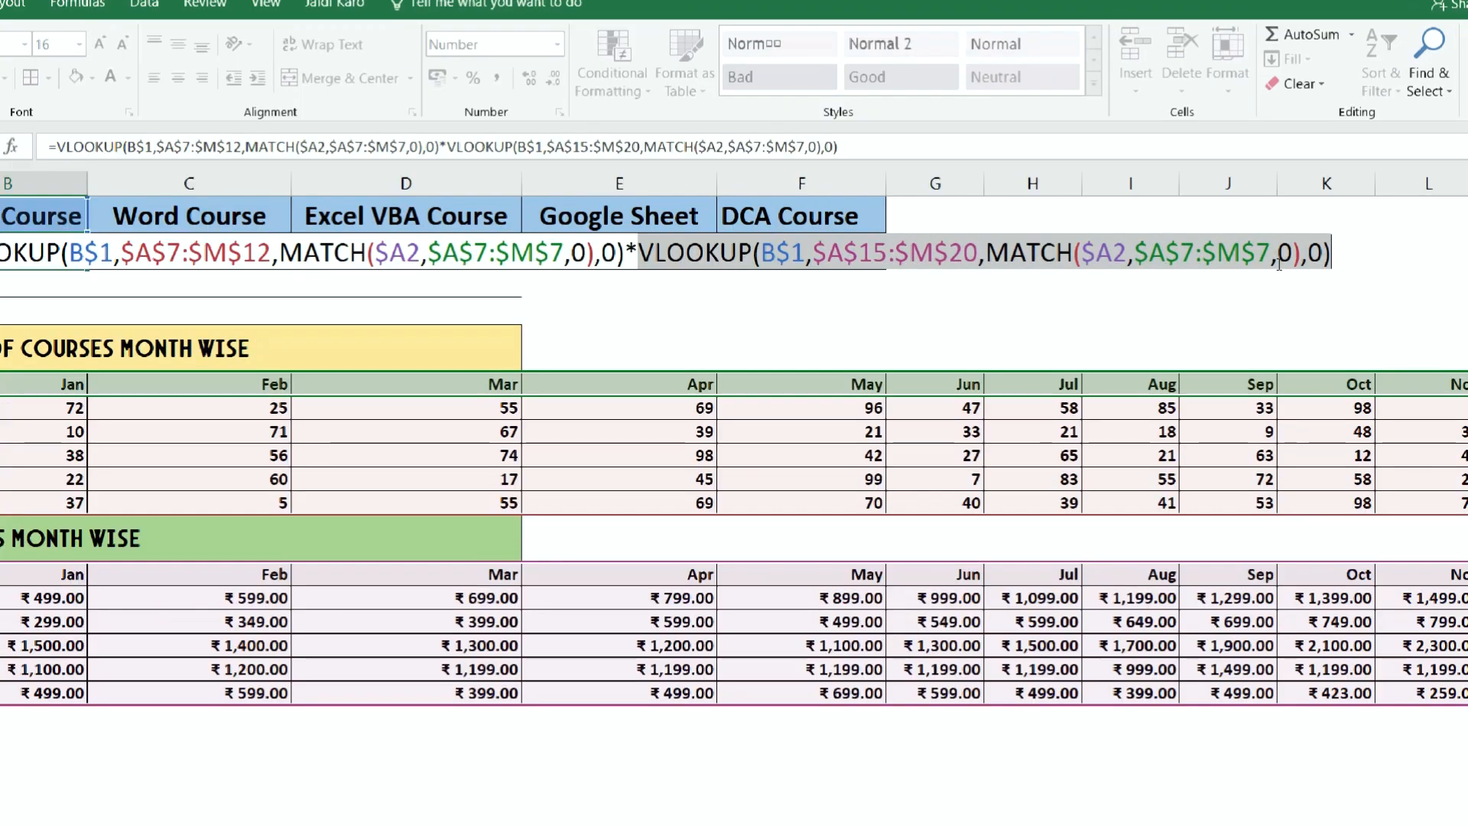
{"action": "key", "text": "F9"}
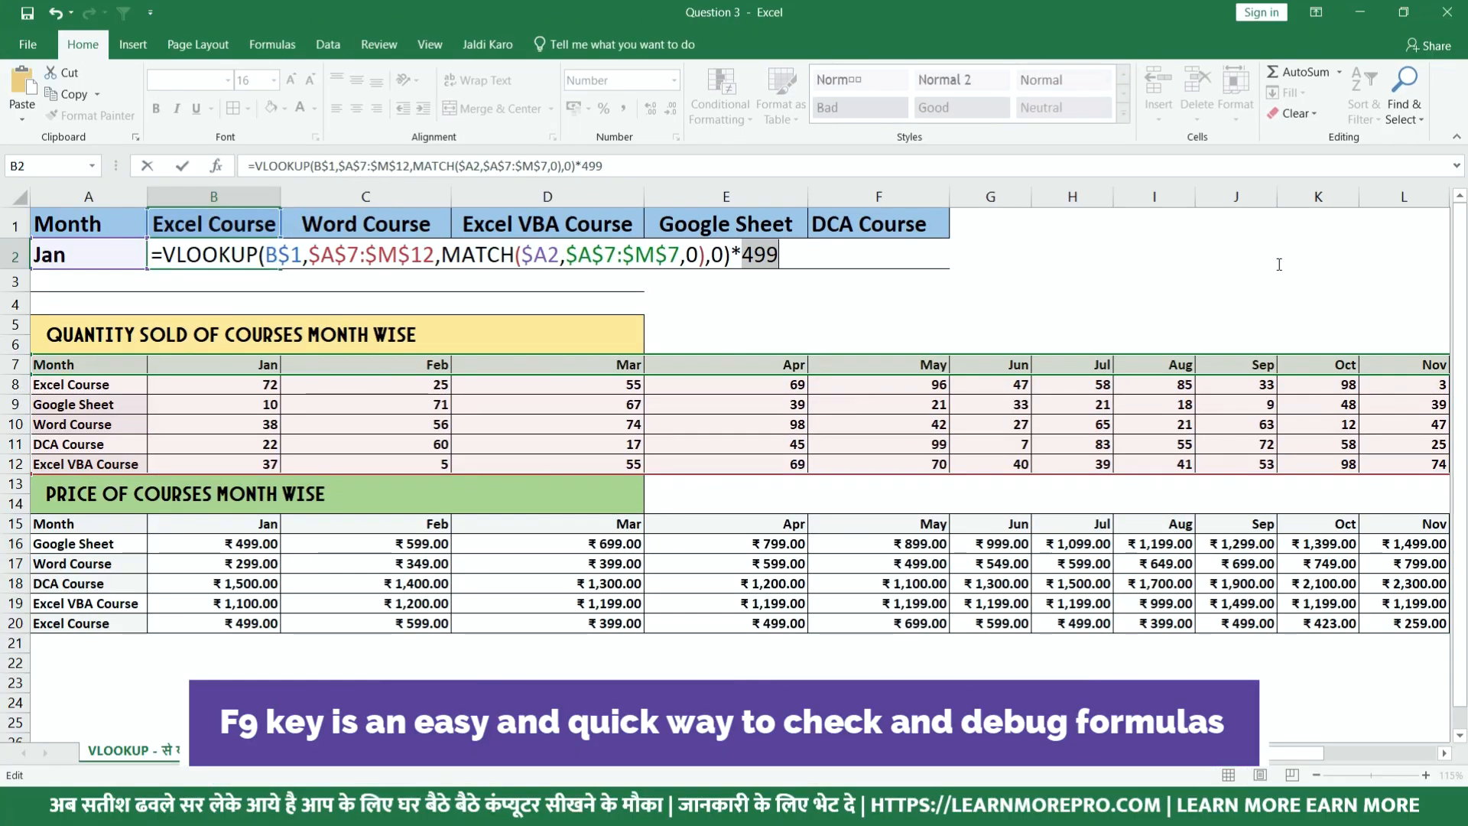
{"action": "key", "text": "ctrl+z"}
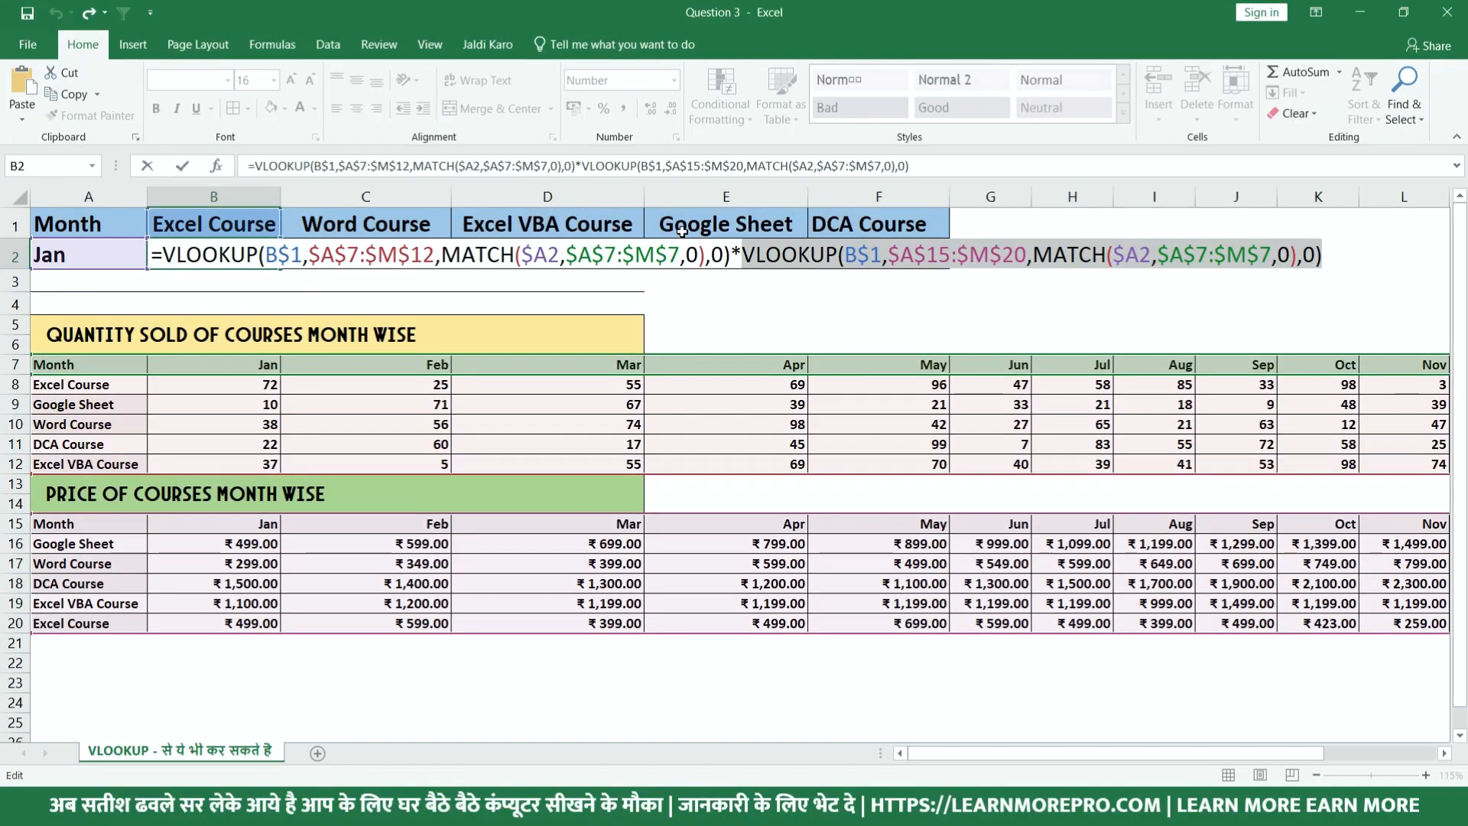
{"action": "key", "text": "F9"}
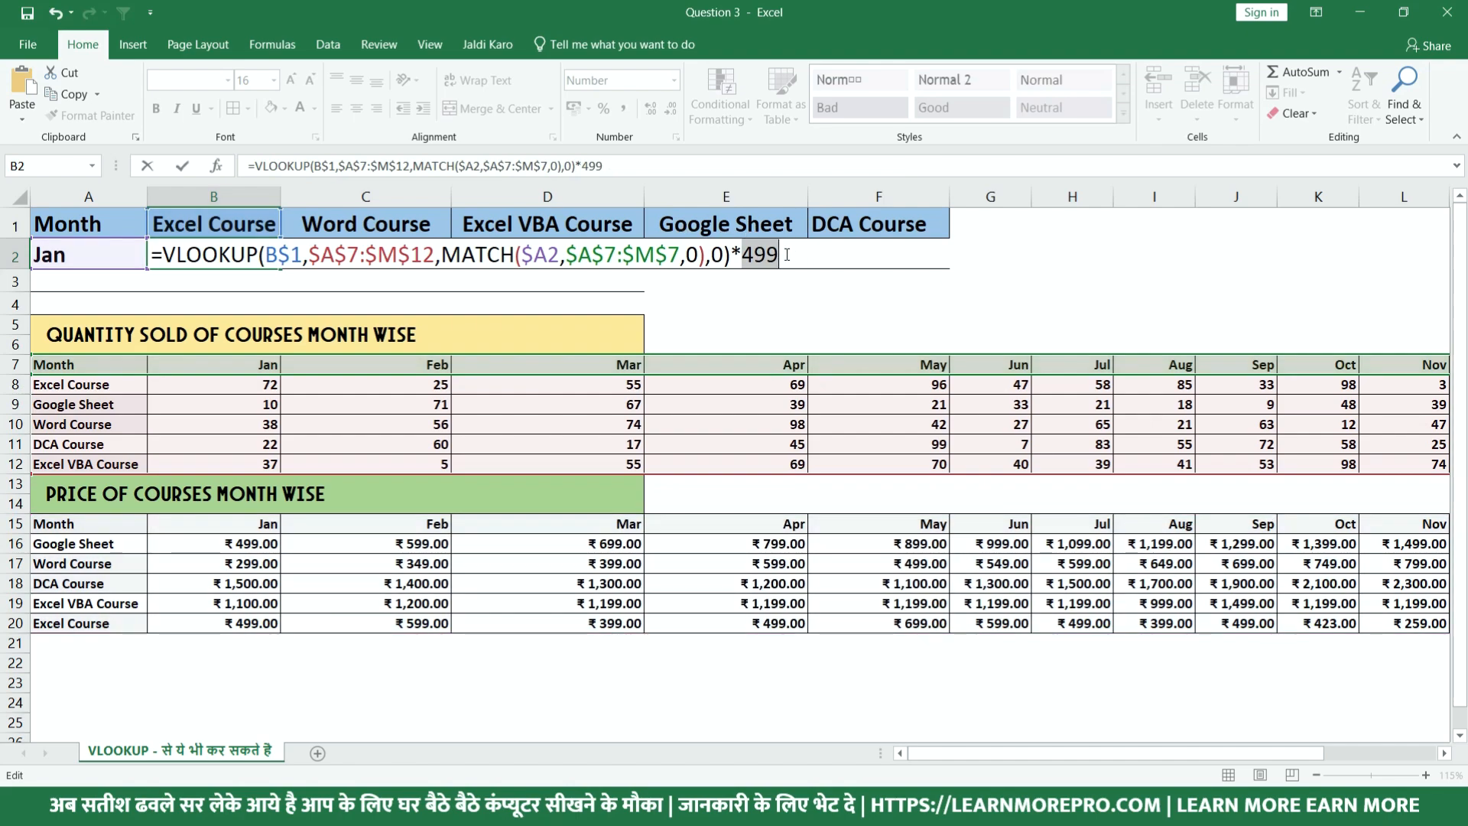
{"action": "key", "text": "ctrl+z"}
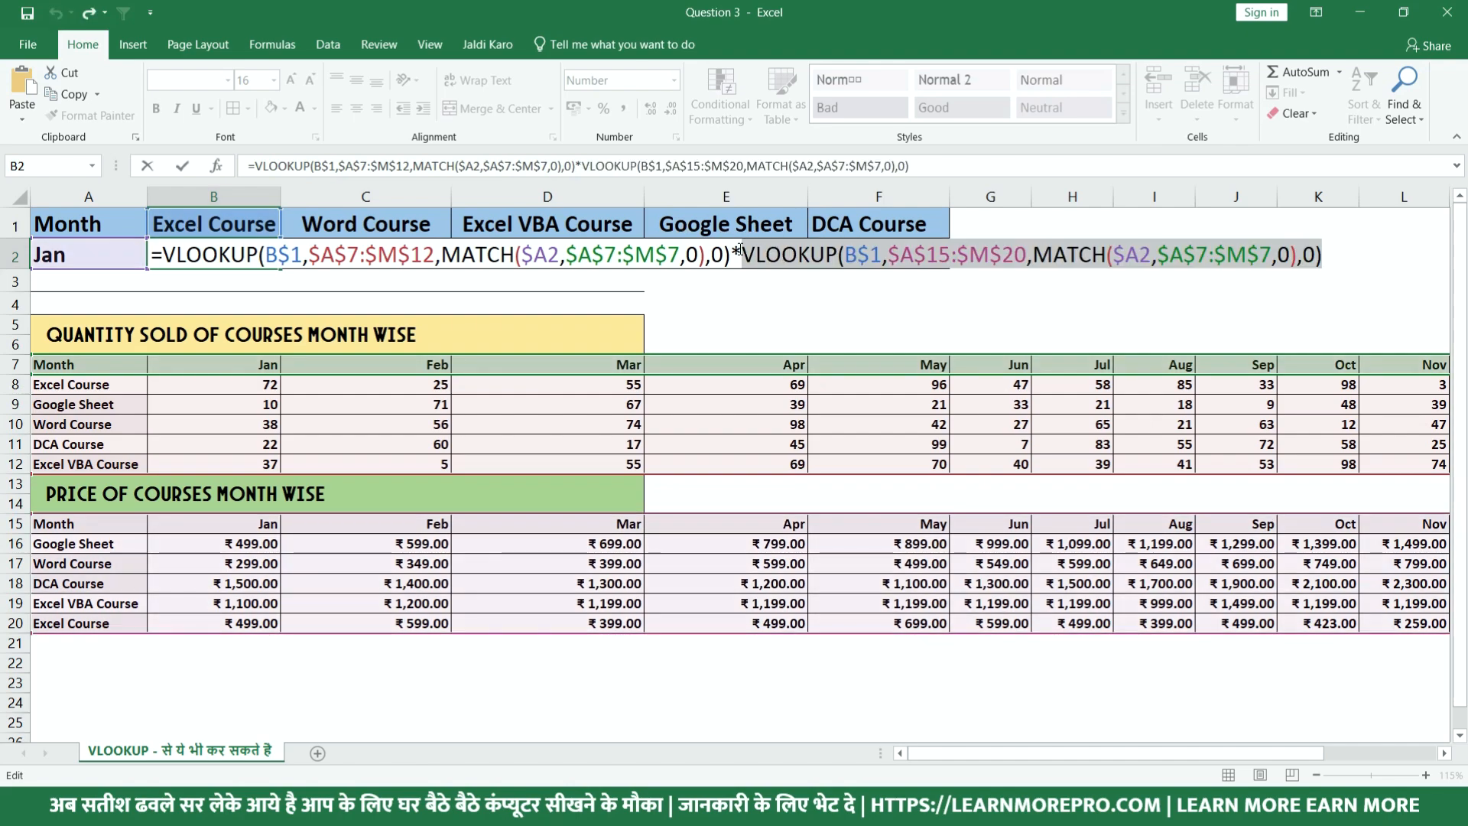
Evaluate the first VLOOKUP in place within B2's formula and restore the expression
{"action": "left_click_drag", "start_coordinate": [733, 251], "coordinate": [162, 255]}
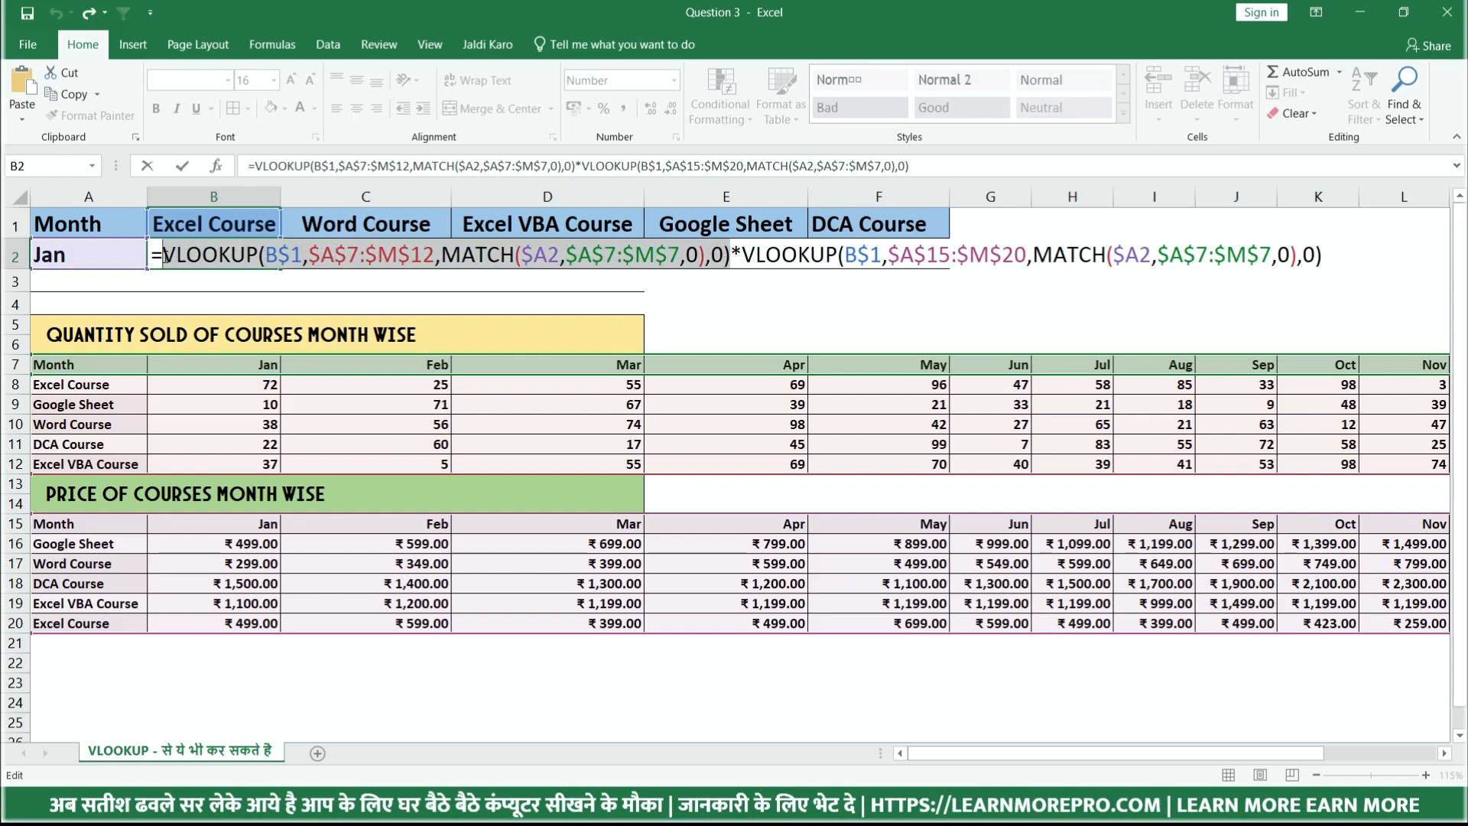
{"action": "key", "text": "F9"}
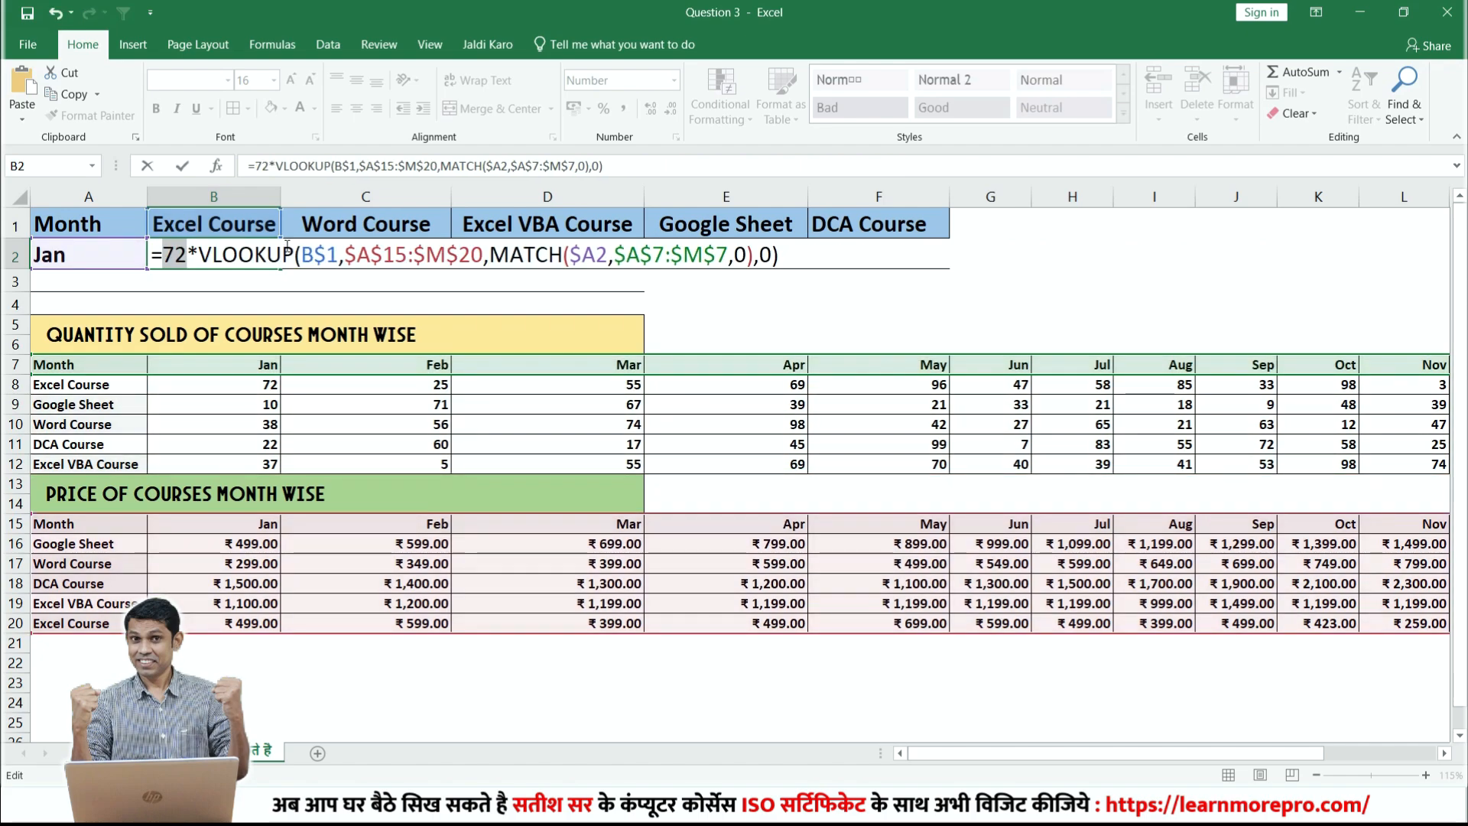
{"action": "key", "text": "ctrl+z"}
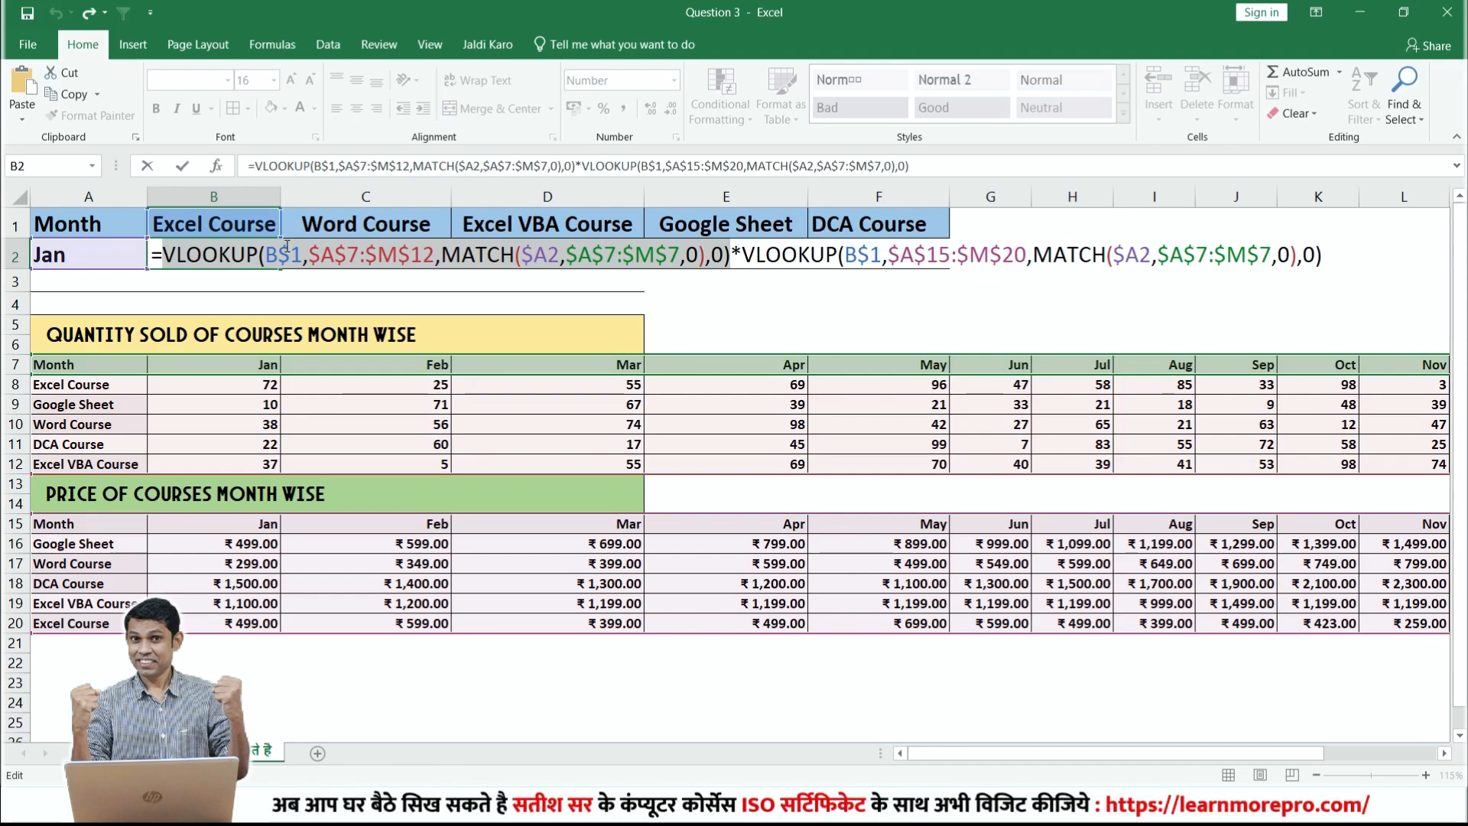
Commit the double VLOOKUP formula in B2 and copy it across to F2
{"action": "key", "text": "Return"}
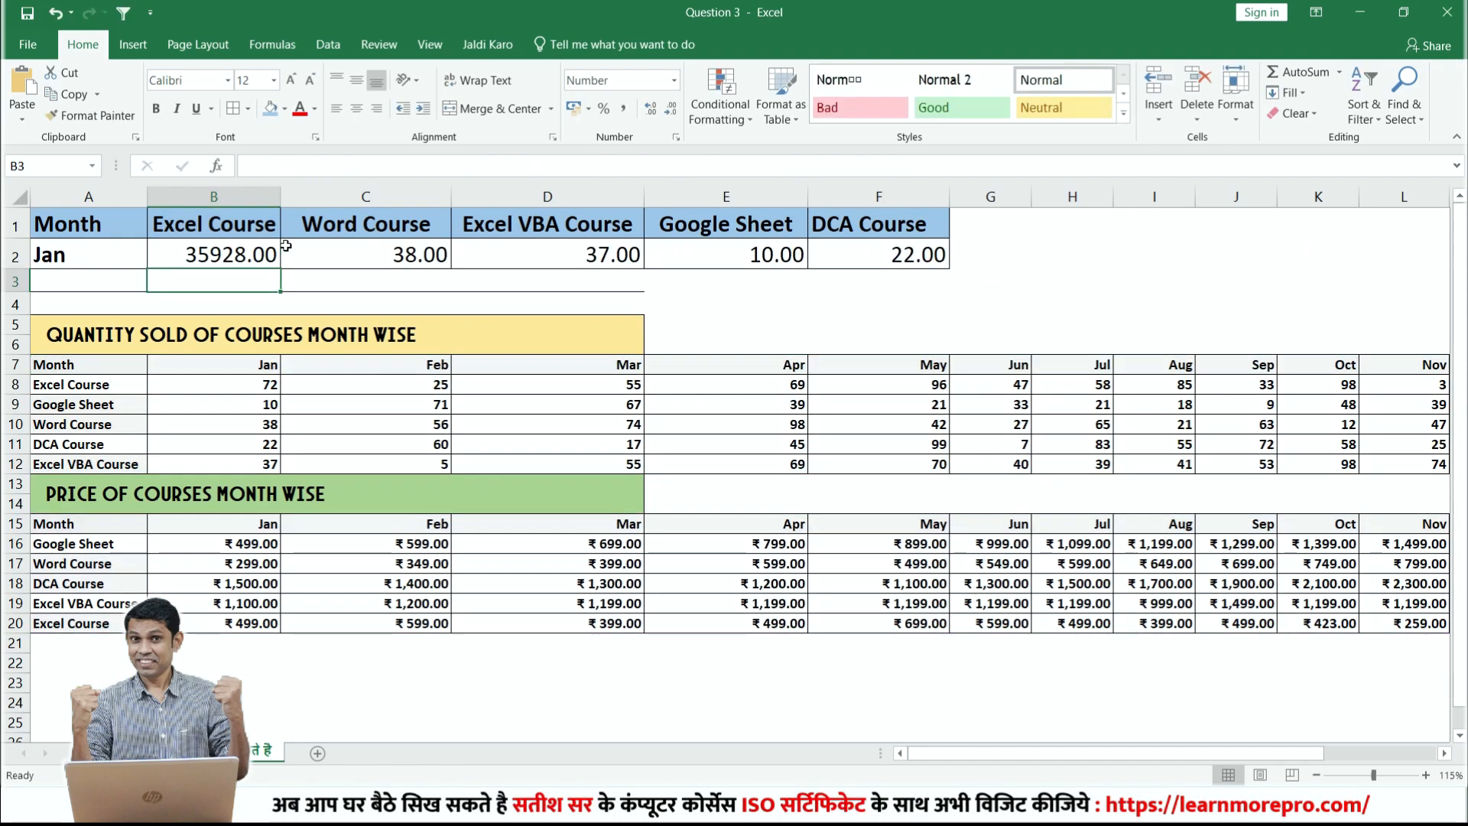
{"action": "left_click", "coordinate": [246, 250]}
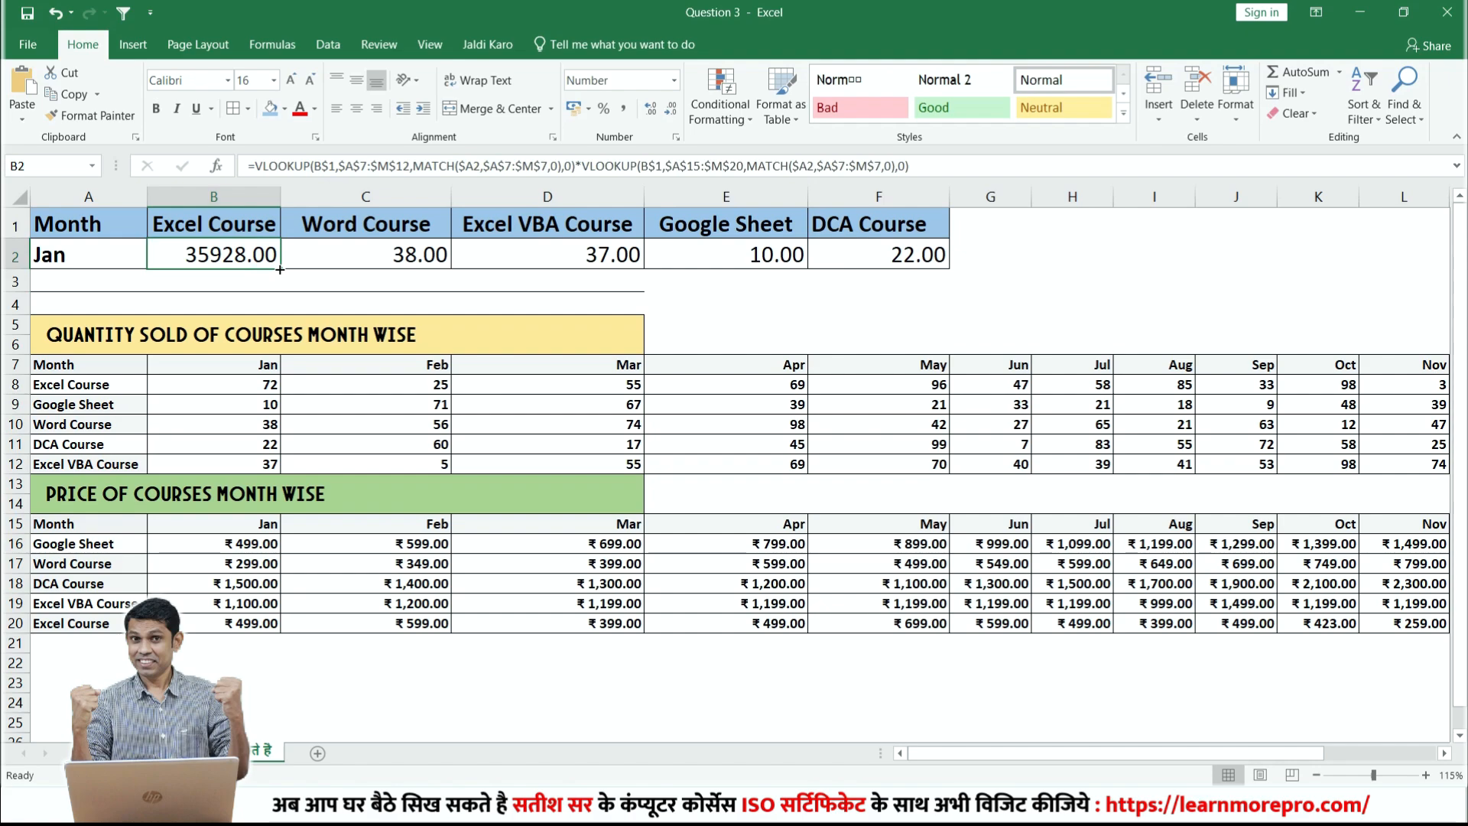
{"action": "left_click_drag", "start_coordinate": [279, 267], "coordinate": [879, 256]}
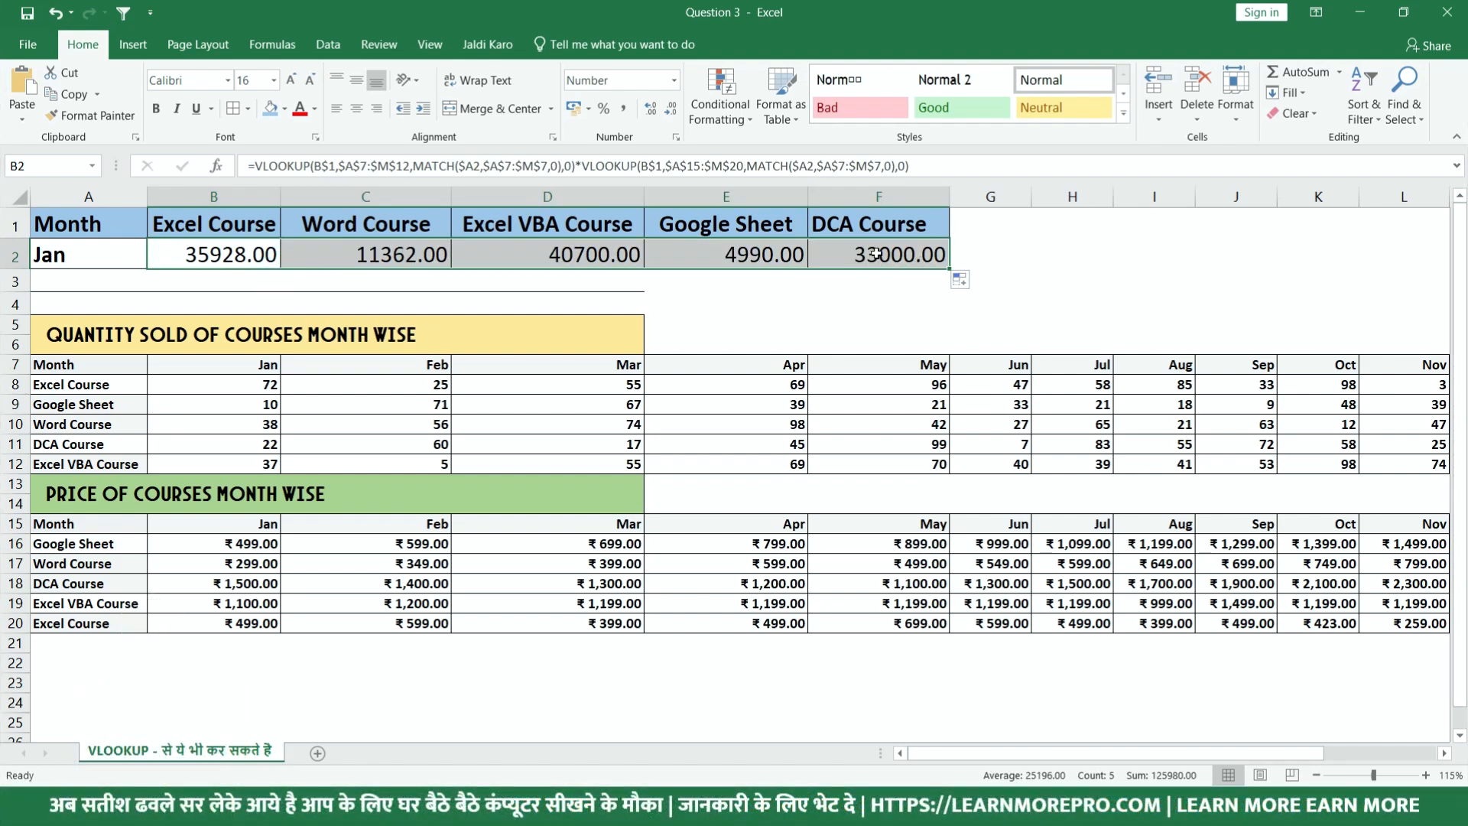
Test the course totals by setting the month in A2 to Mar and finally to Feb
{"action": "left_click", "coordinate": [73, 258]}
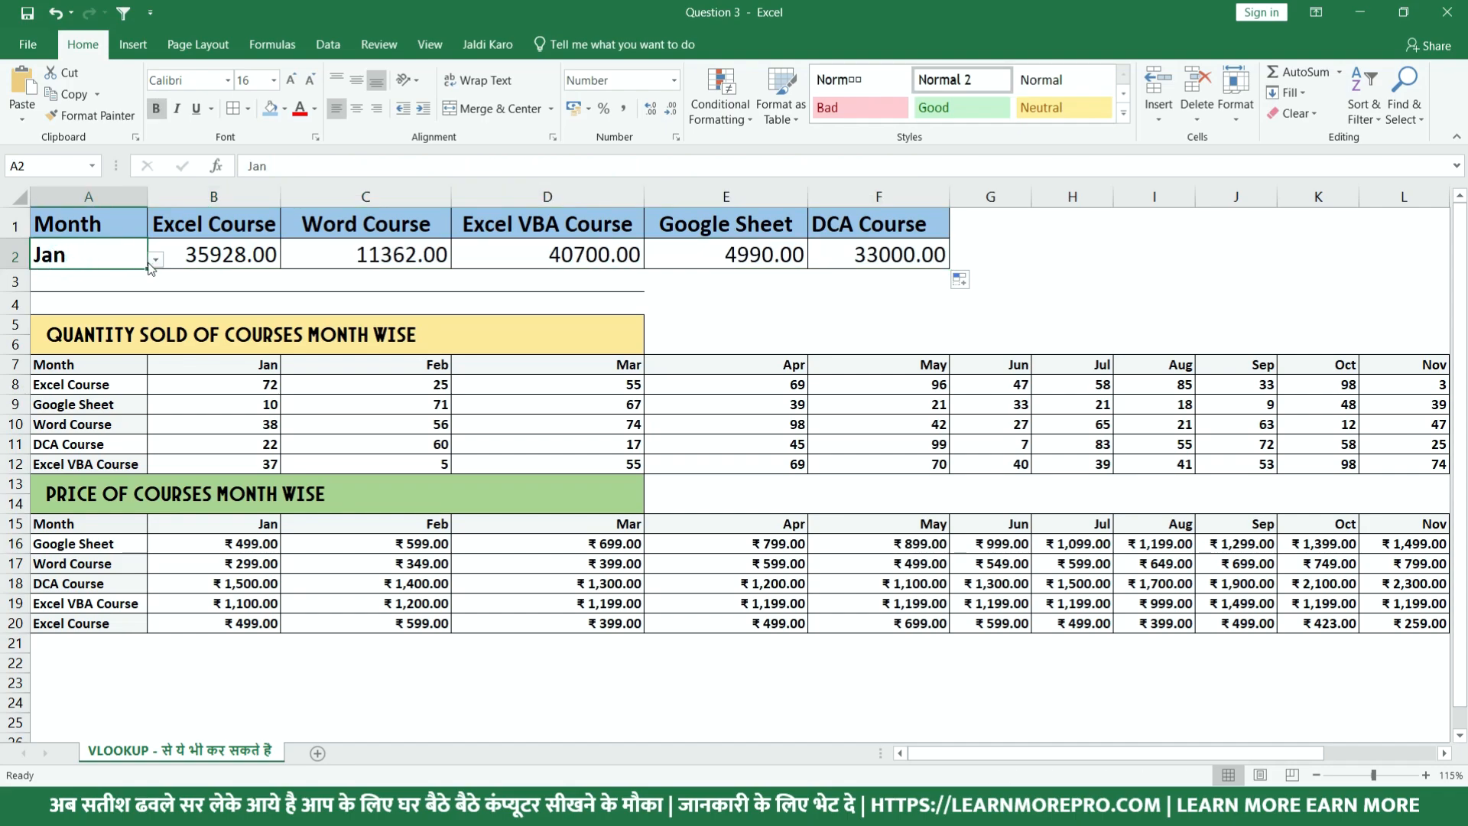
{"action": "left_click", "coordinate": [153, 261]}
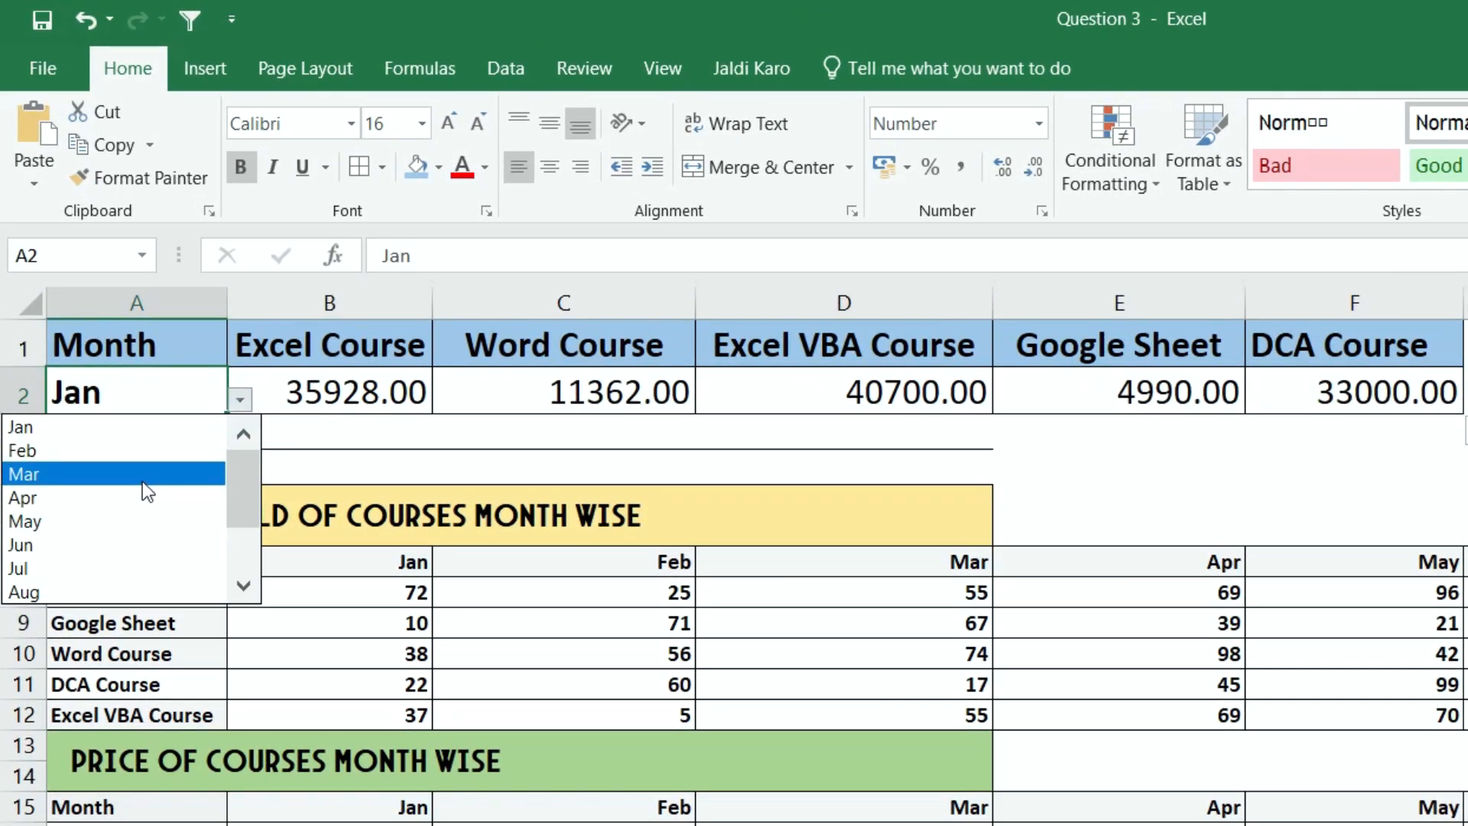
{"action": "left_click", "coordinate": [143, 482]}
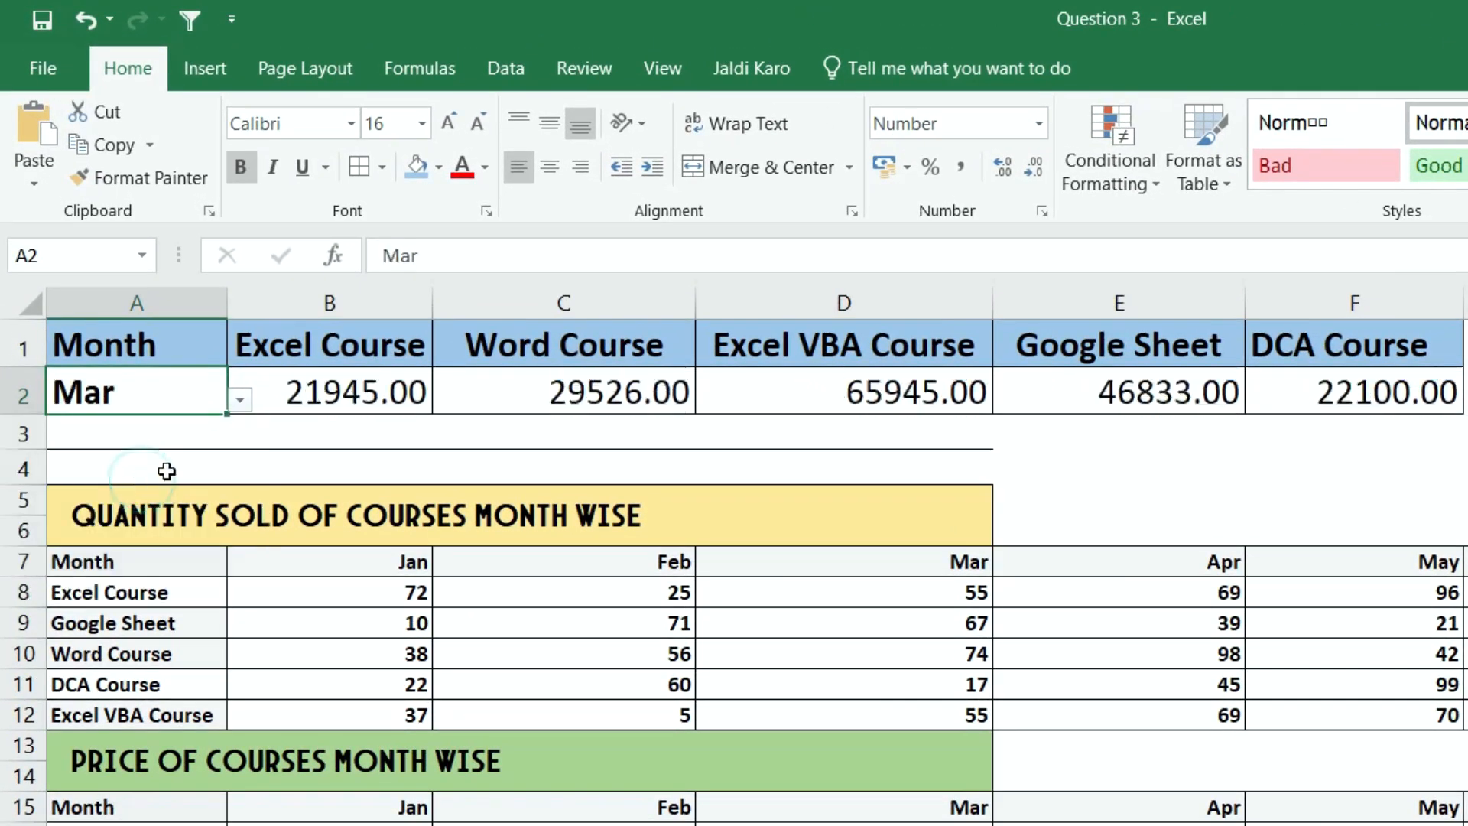
{"action": "left_click", "coordinate": [241, 407]}
{"action": "left_click_drag", "start_coordinate": [230, 511], "coordinate": [231, 486]}
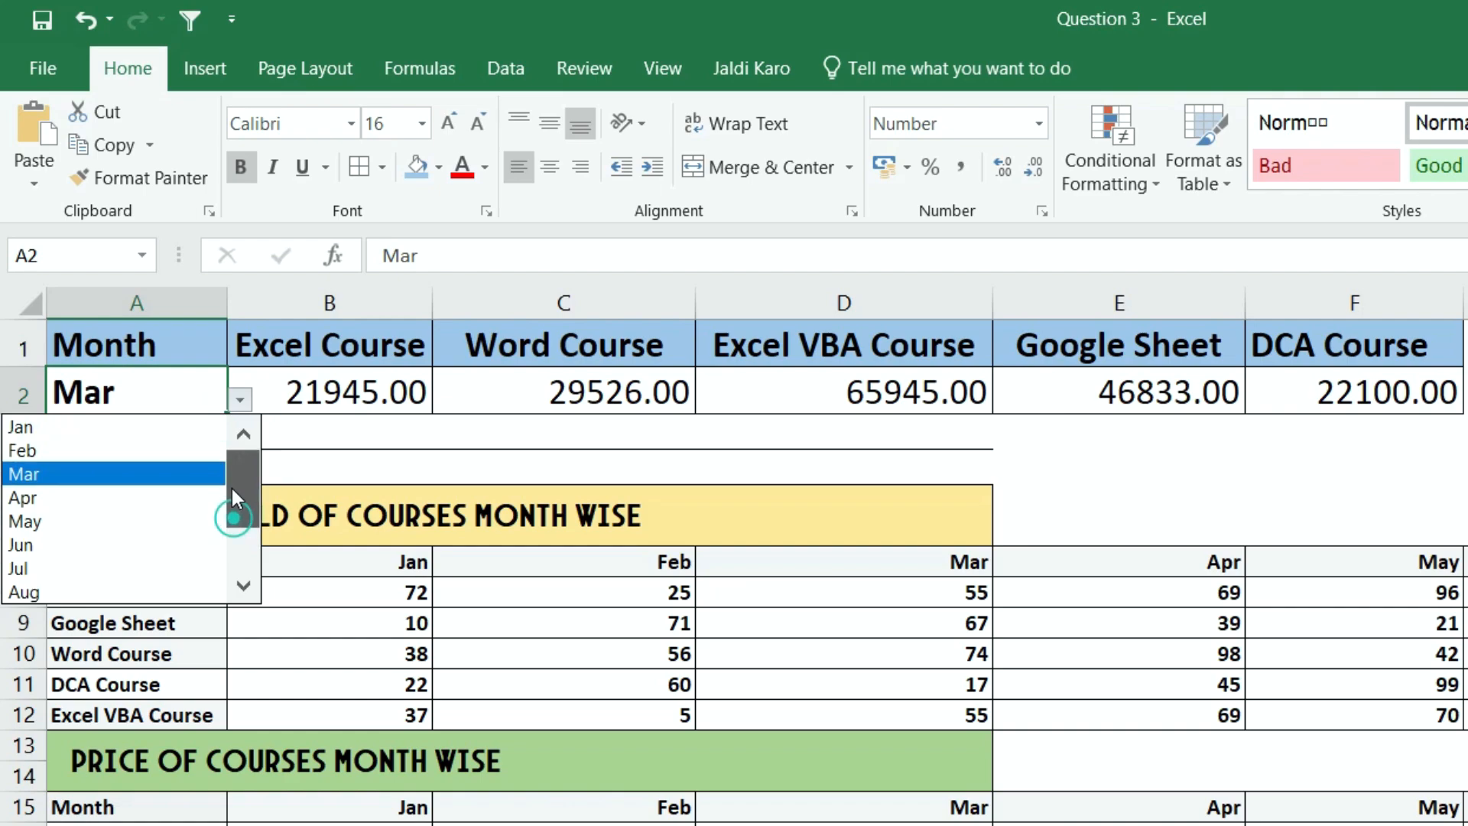
{"action": "left_click", "coordinate": [154, 441]}
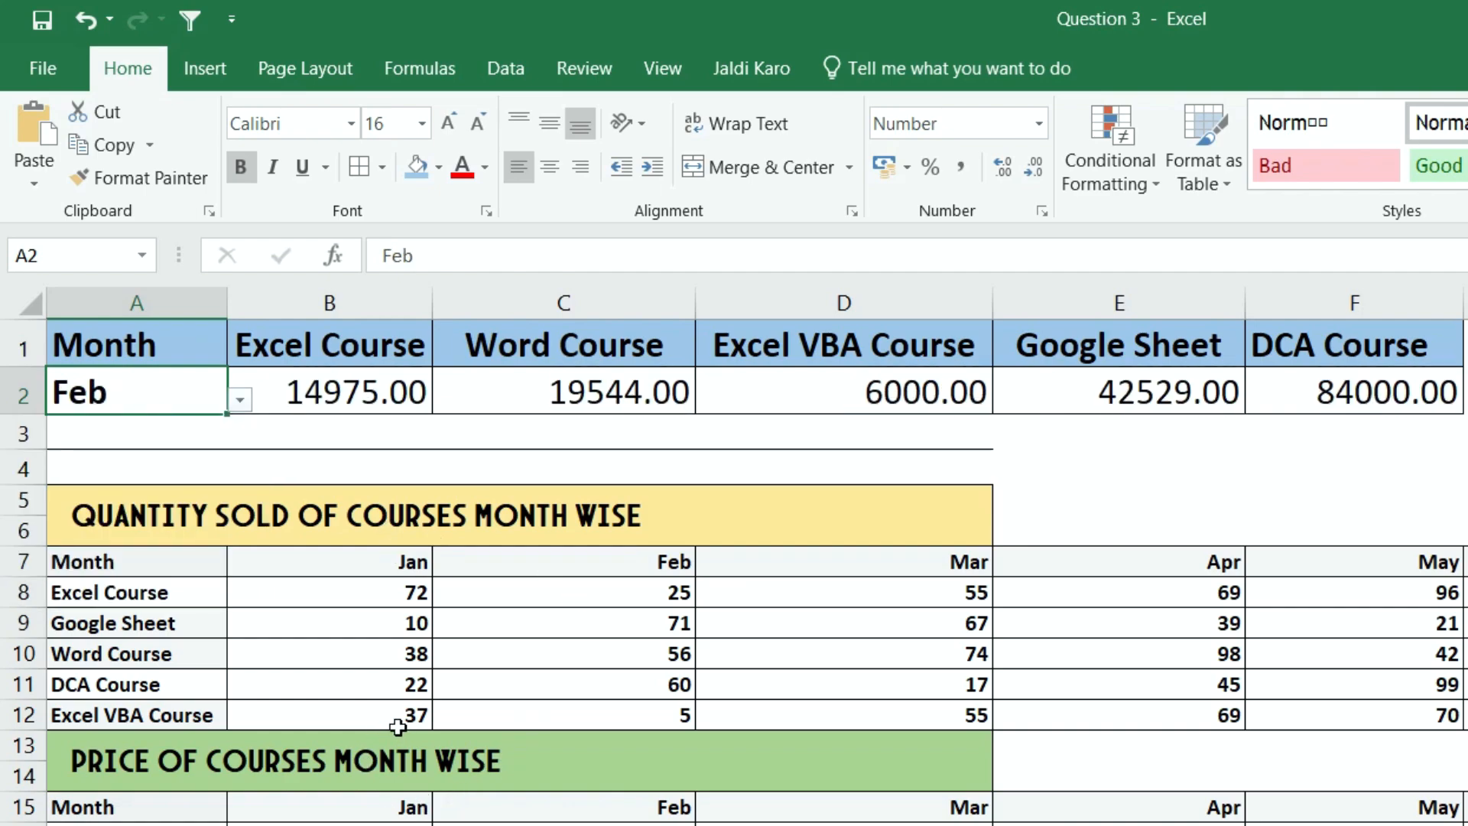
Open the Excel Course total formula in B2 for editing
{"action": "left_click", "coordinate": [406, 387]}
{"action": "double_click", "coordinate": [395, 399]}
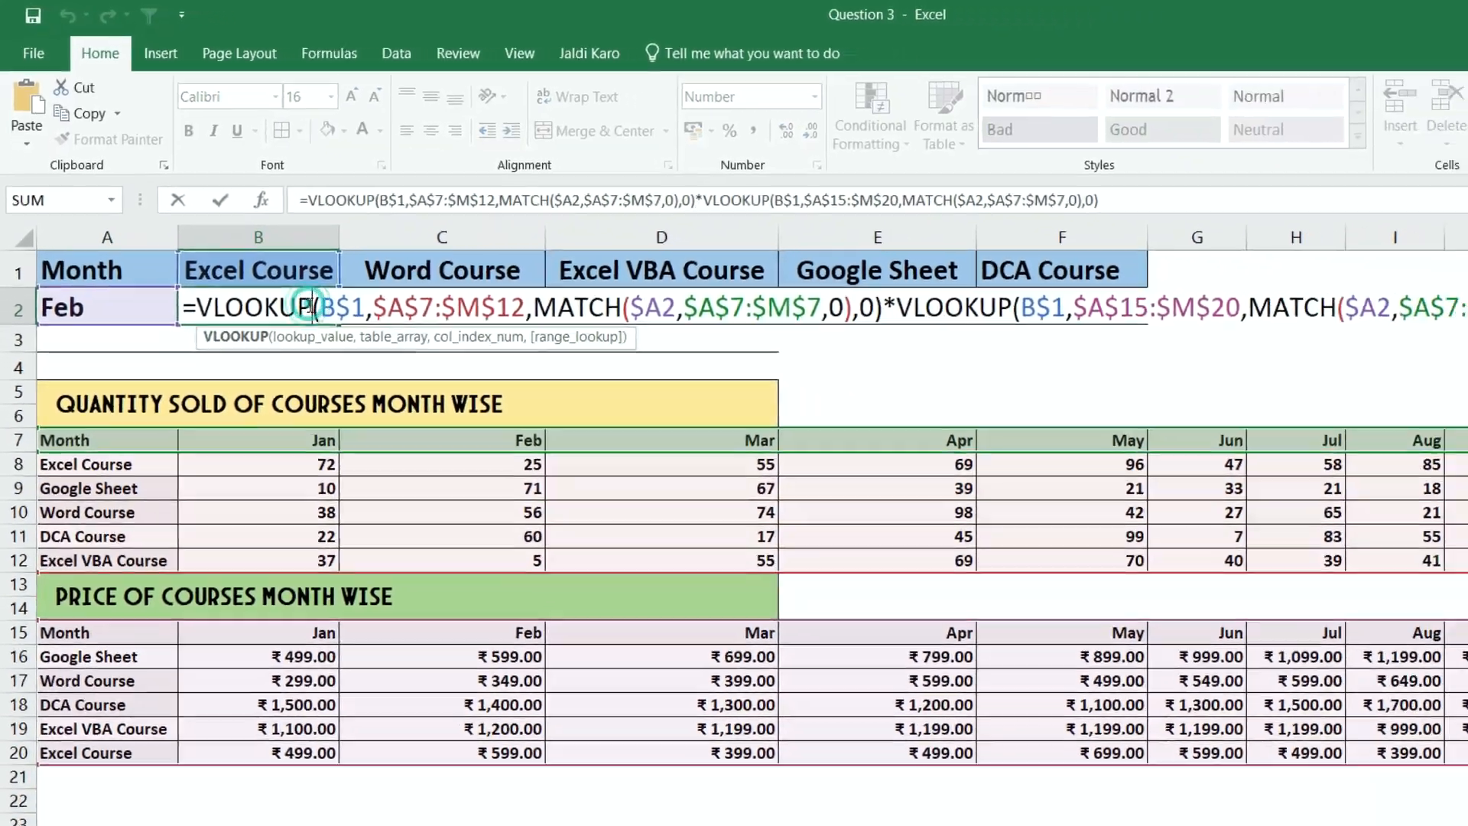